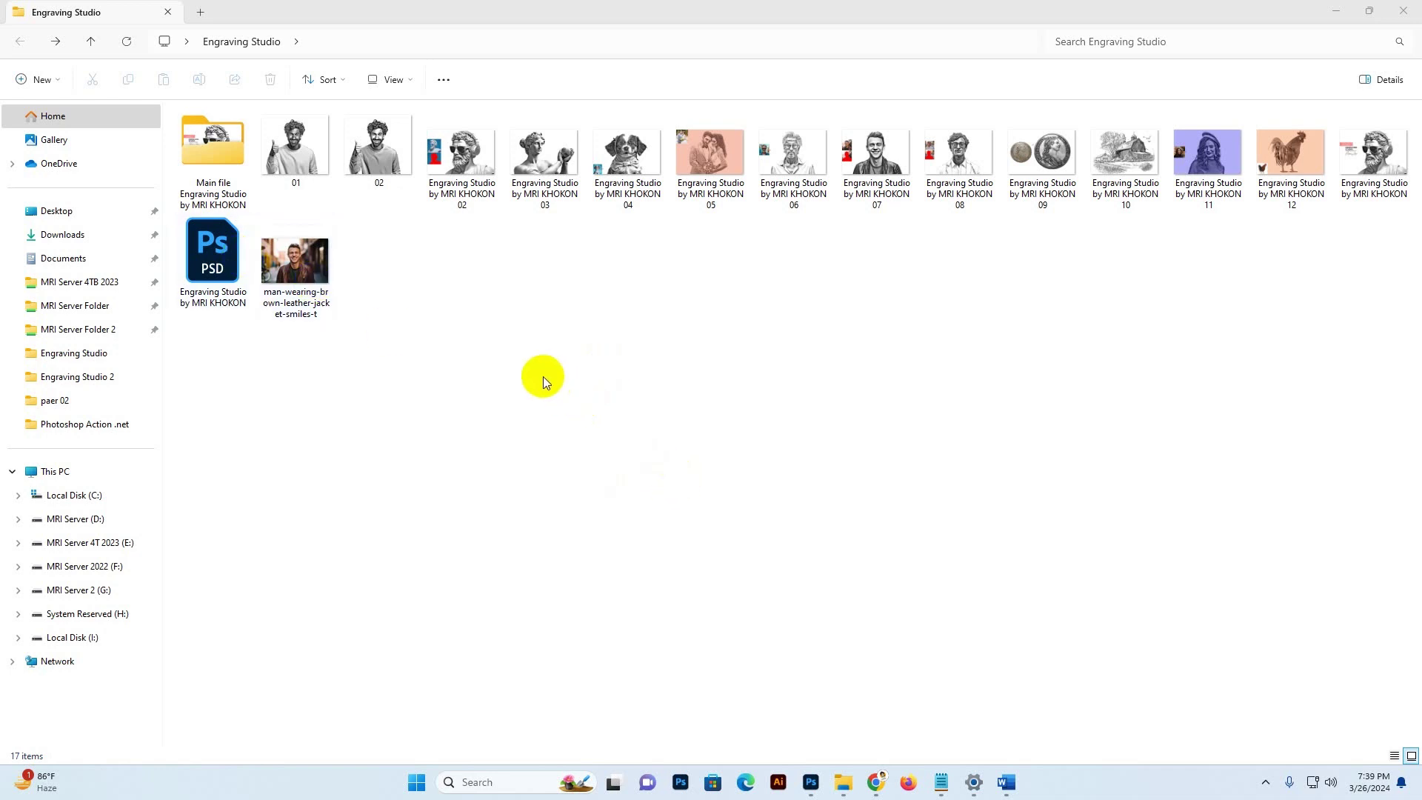
# Open the Engraving Studio 02 preview image and browse forward to the puppy engraving in preview 04.
pyautogui.click(456, 166)
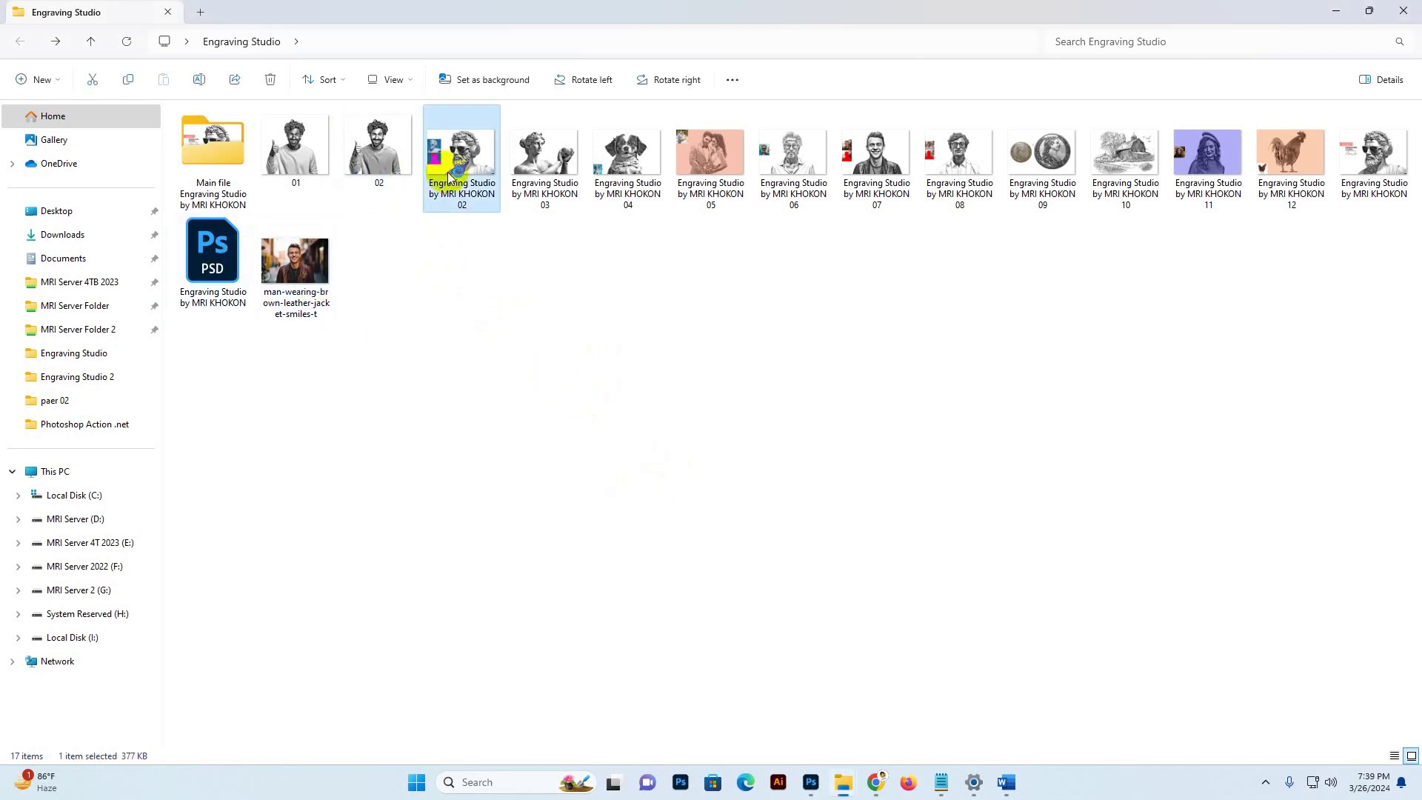
pyautogui.press('Return')
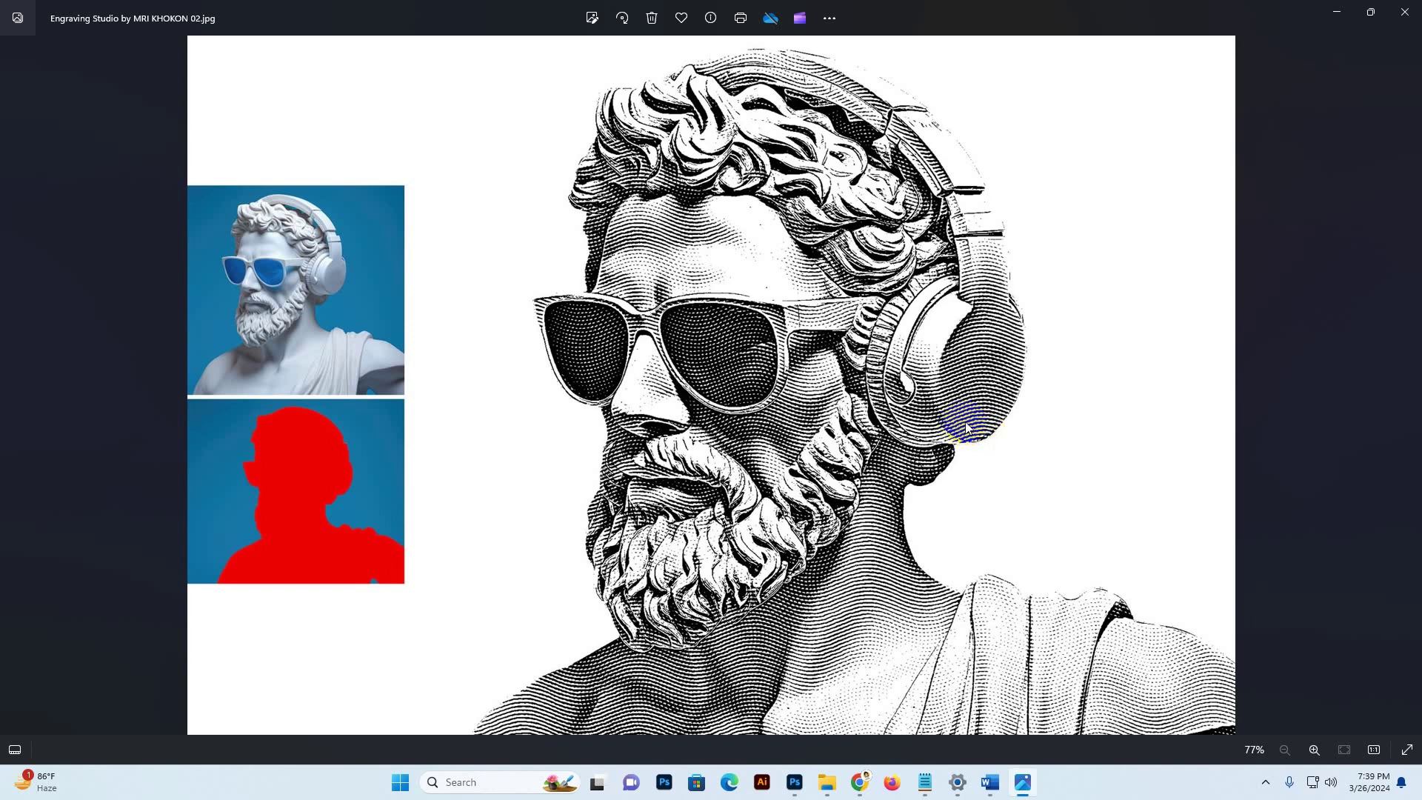
pyautogui.press('Right')
pyautogui.press('Right')
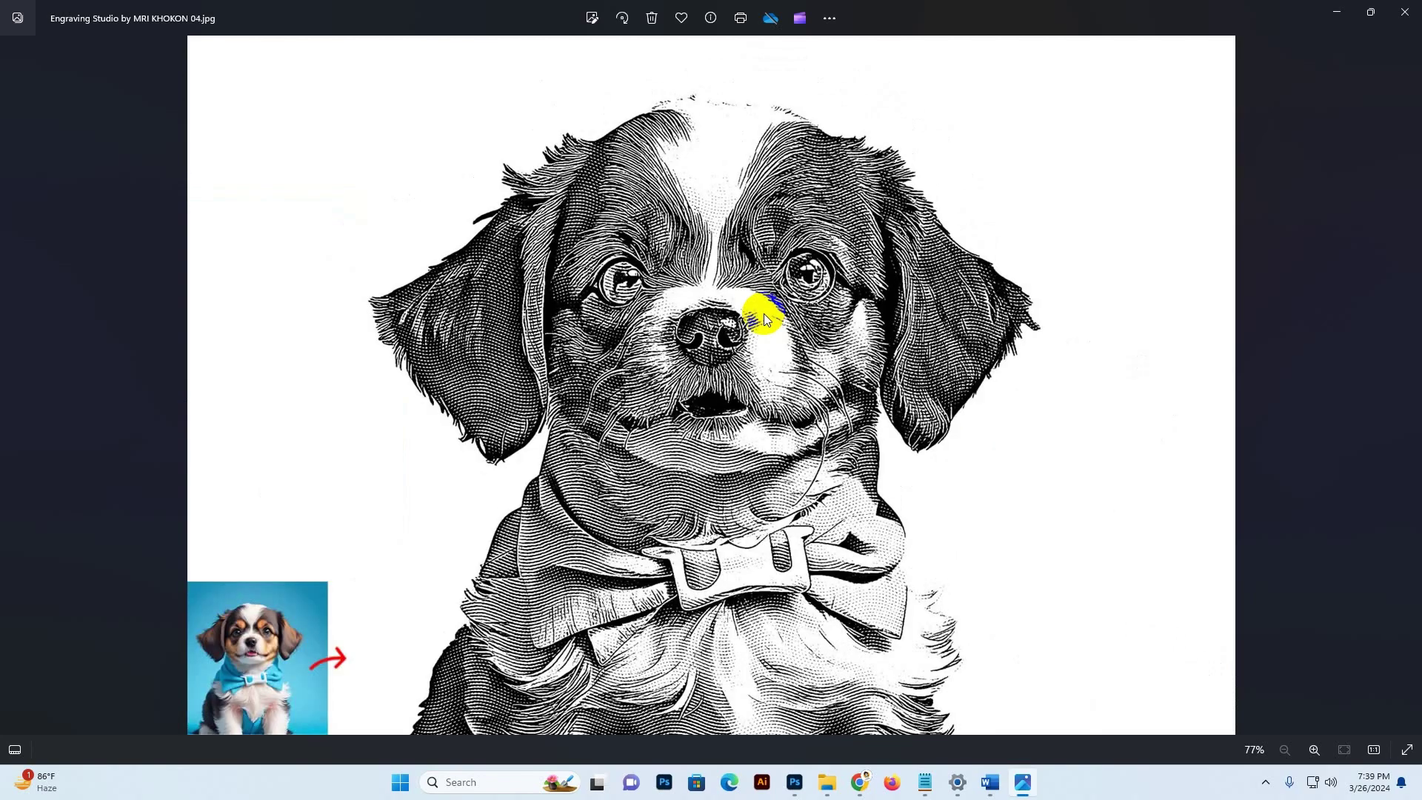
# Examine the engraved line detail on the puppy's face and ears up close, and return to the full image.
pyautogui.click(772, 271)
pyautogui.scroll(3, 726, 309)
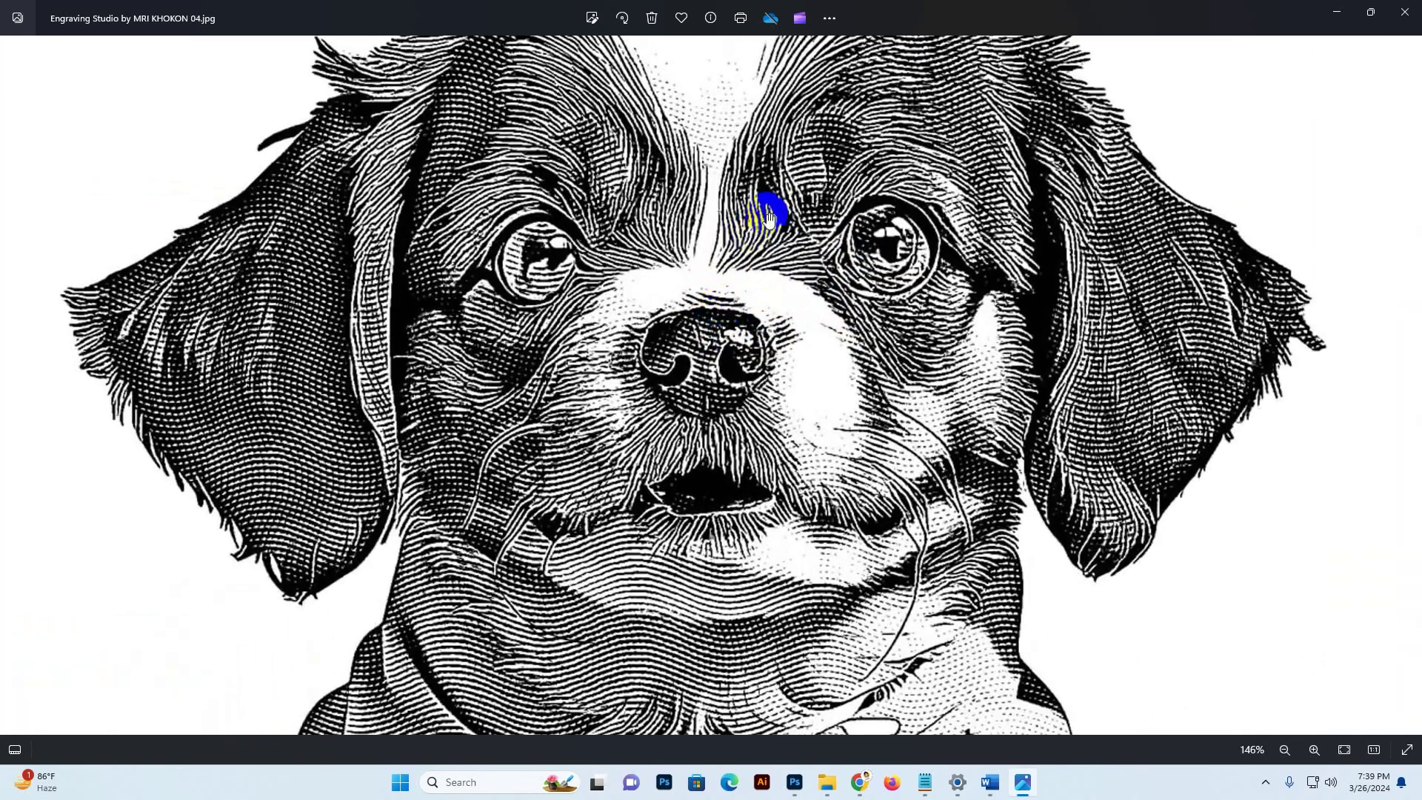
pyautogui.moveTo(769, 206); pyautogui.dragTo(772, 318)
pyautogui.click(511, 256)
pyautogui.moveTo(1057, 254); pyautogui.dragTo(1048, 302)
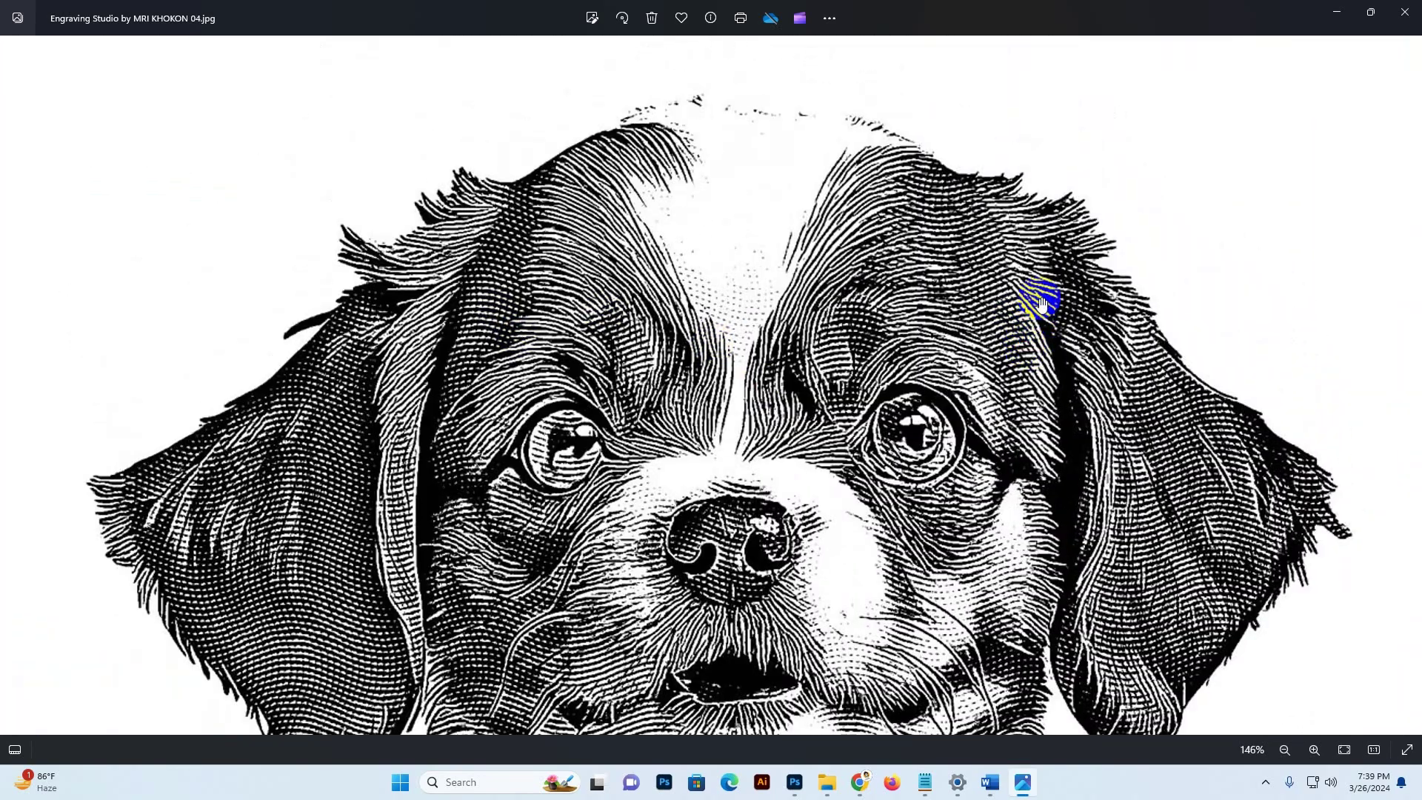
pyautogui.scroll(-5, 1016, 406)
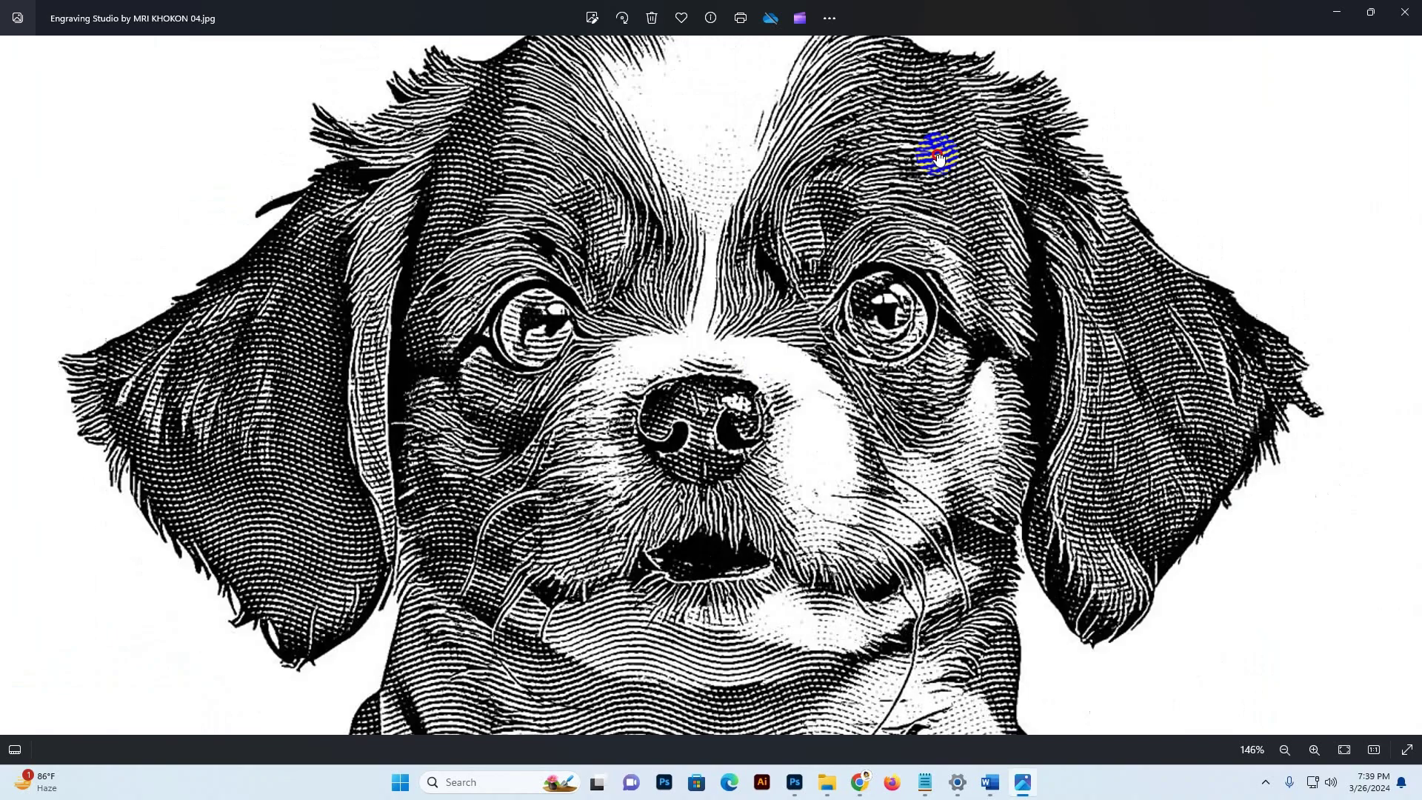
pyautogui.scroll(-4, 920, 346)
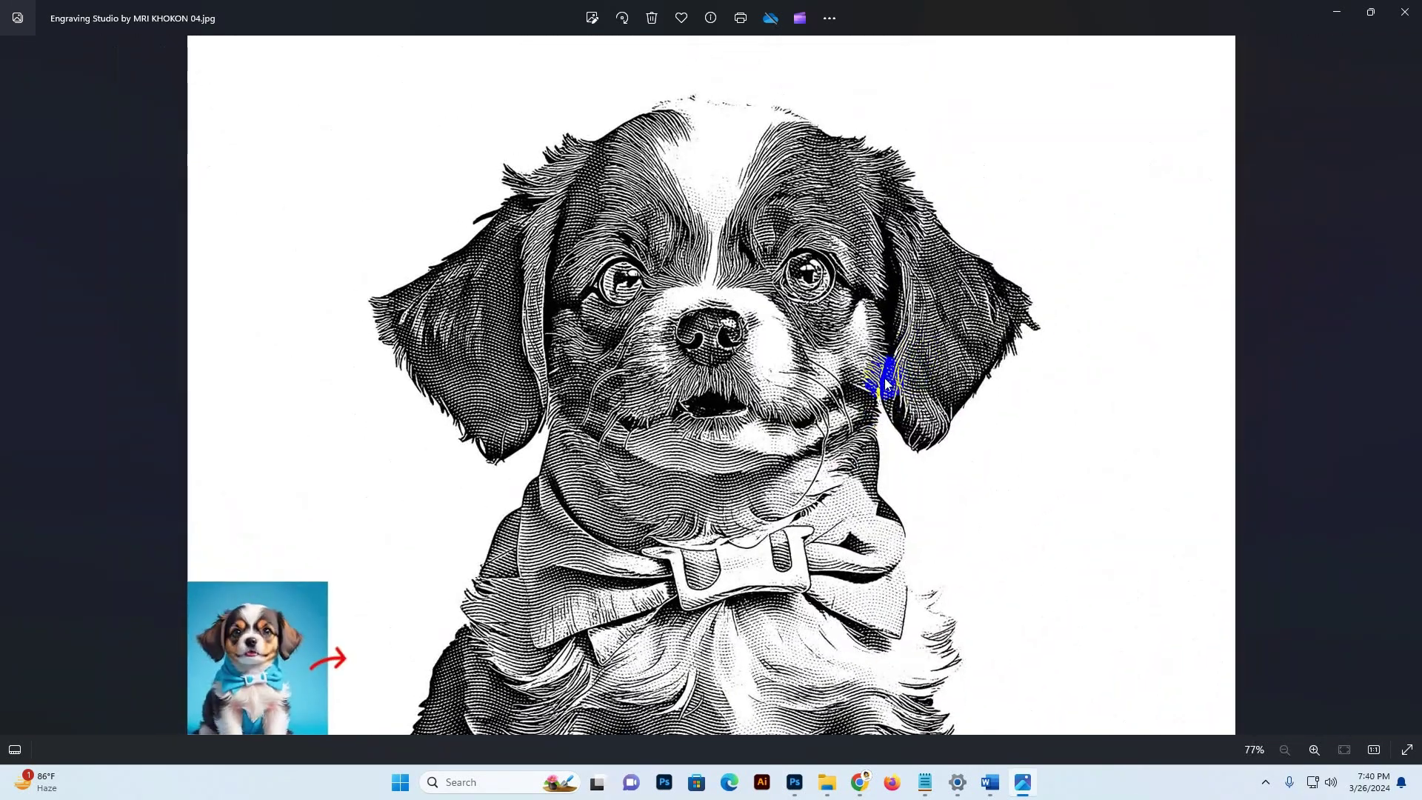
# Browse the following engraving previews, including the portraits and the coin, up to the rooster in preview 12.
pyautogui.press('Right')
pyautogui.press('Right')
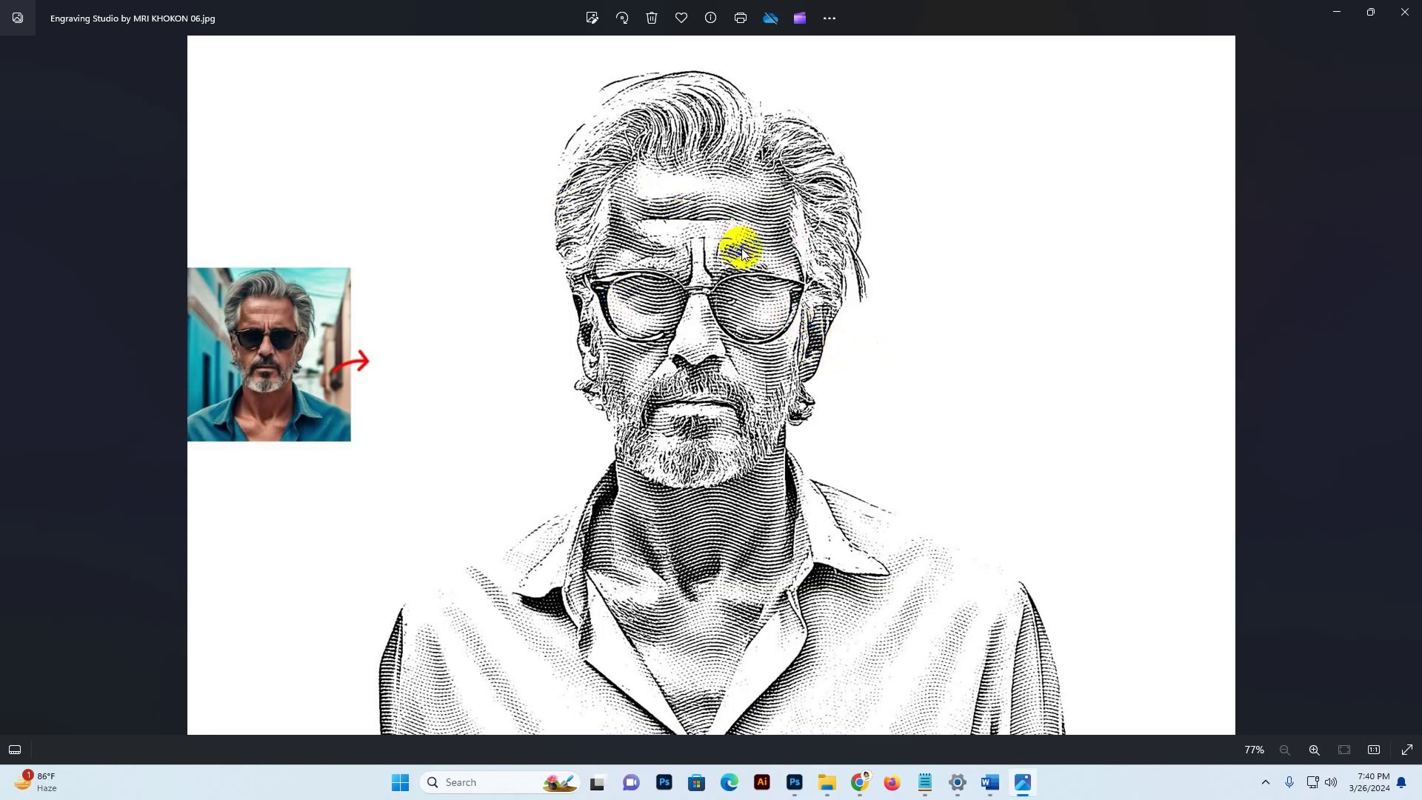
pyautogui.press('Right')
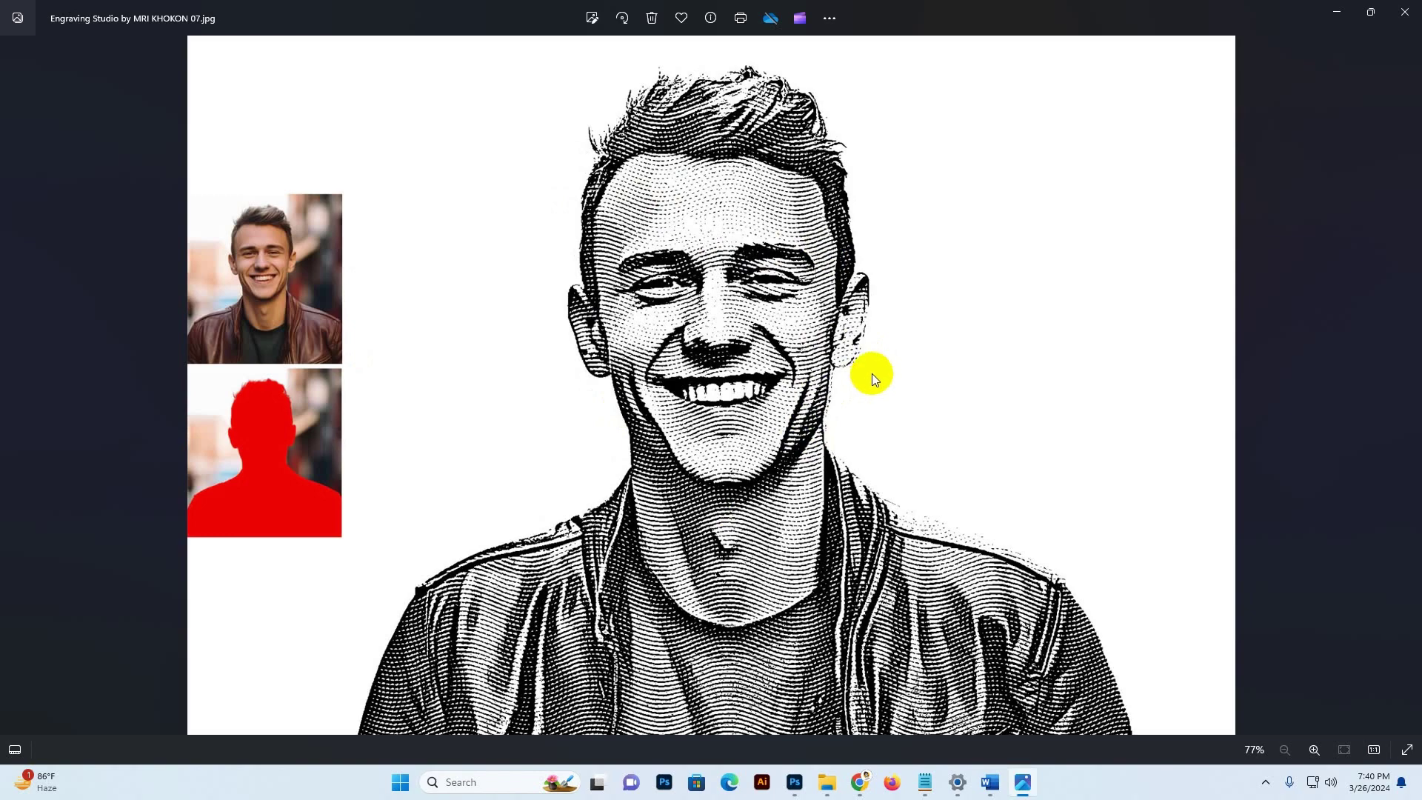
pyautogui.press('Right')
pyautogui.press('Right')
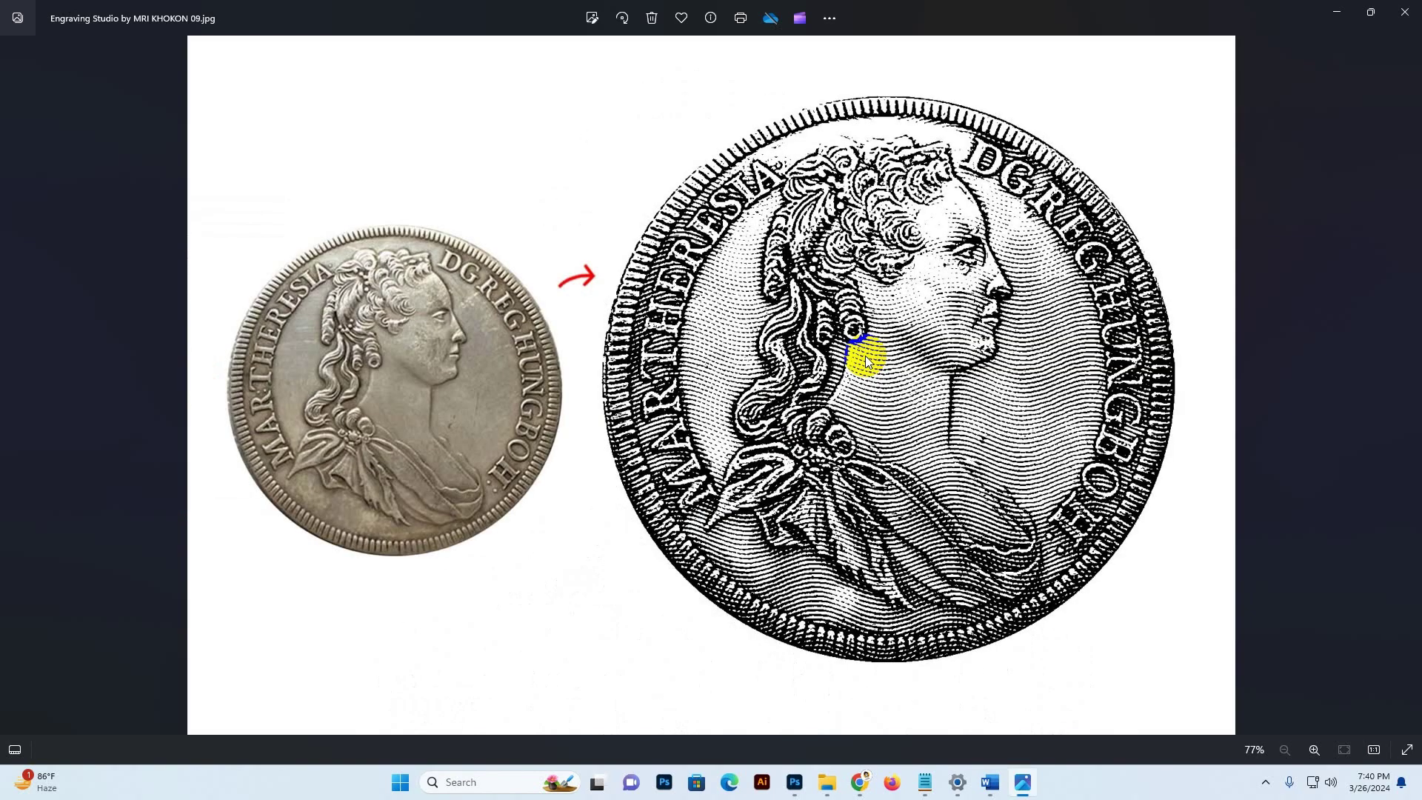
pyautogui.press('Left')
pyautogui.press('Right')
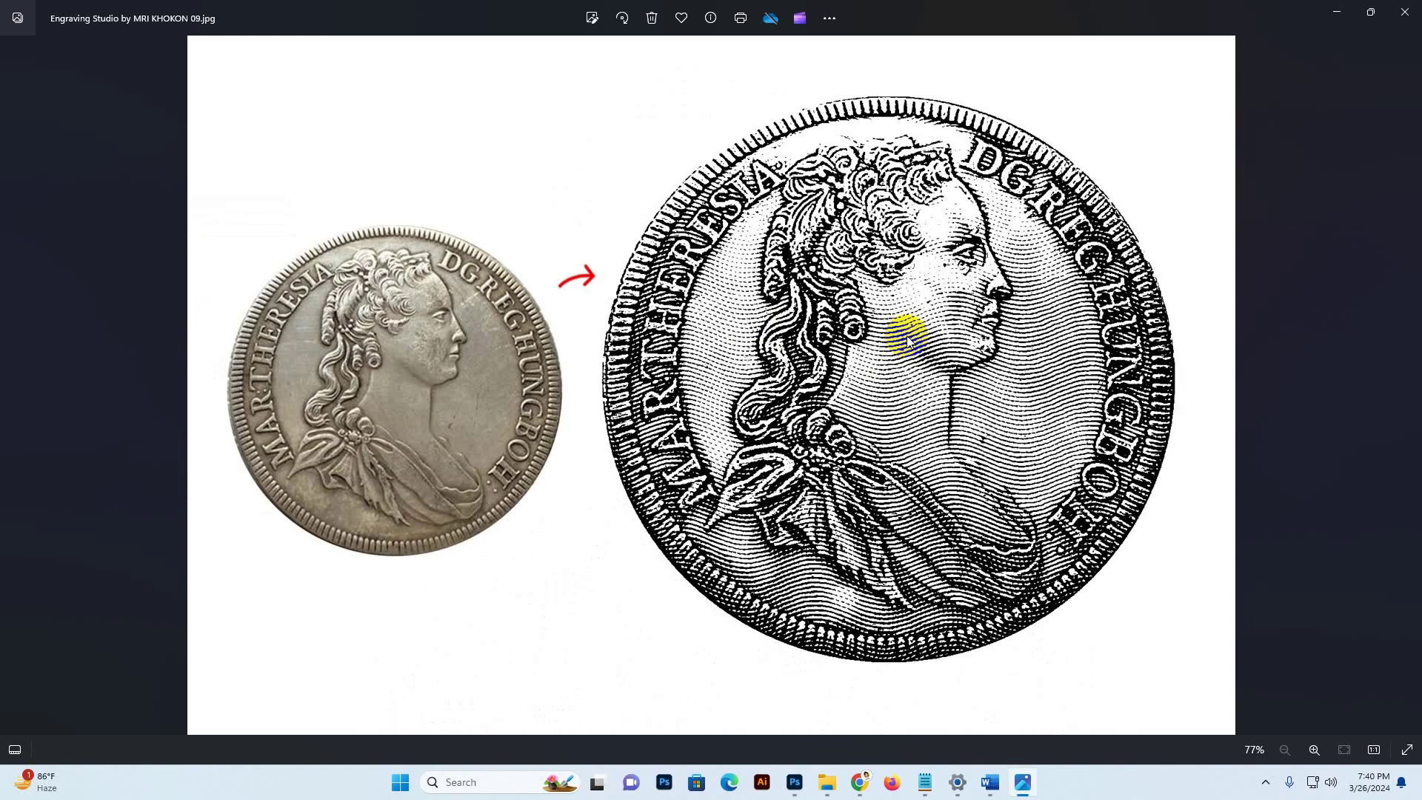
pyautogui.press('Right')
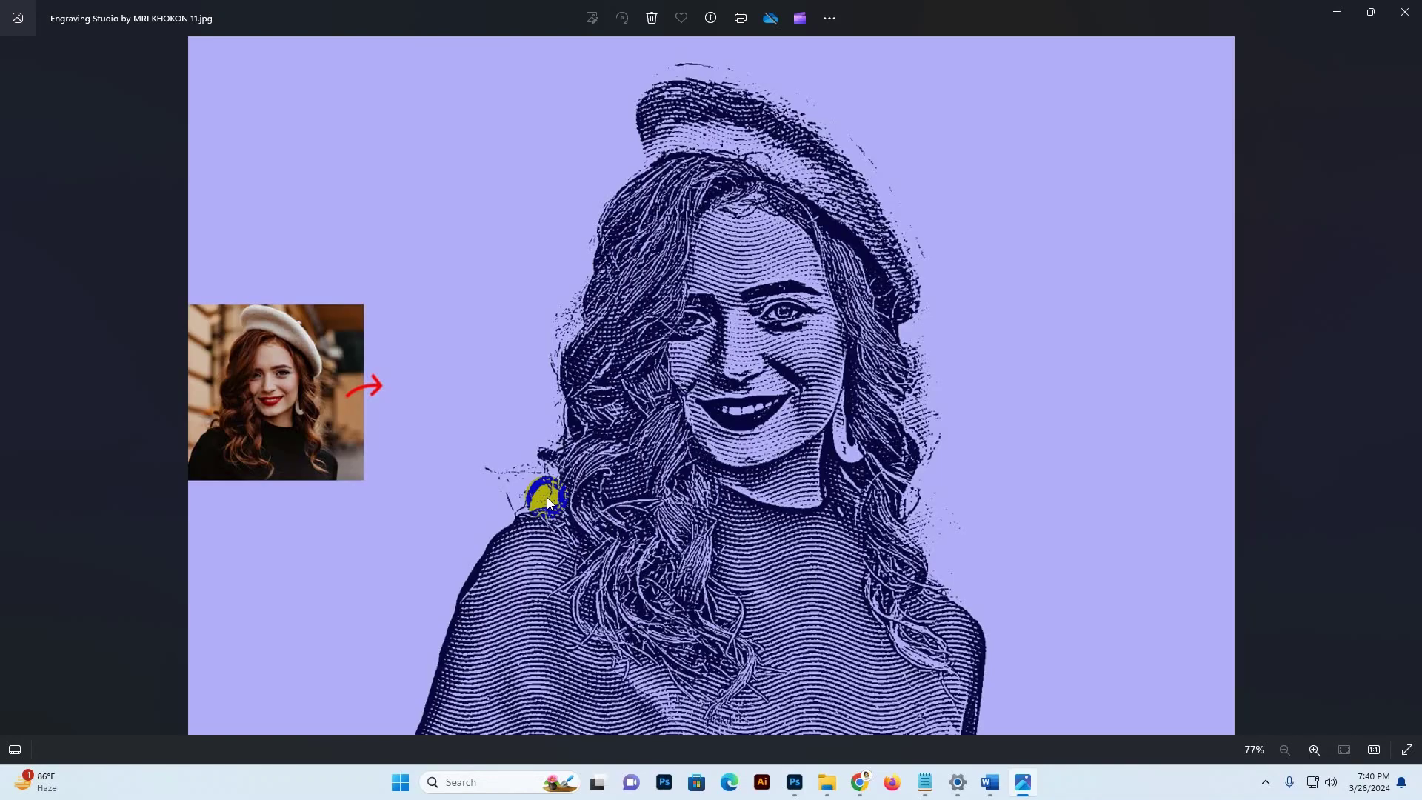
pyautogui.press('Right')
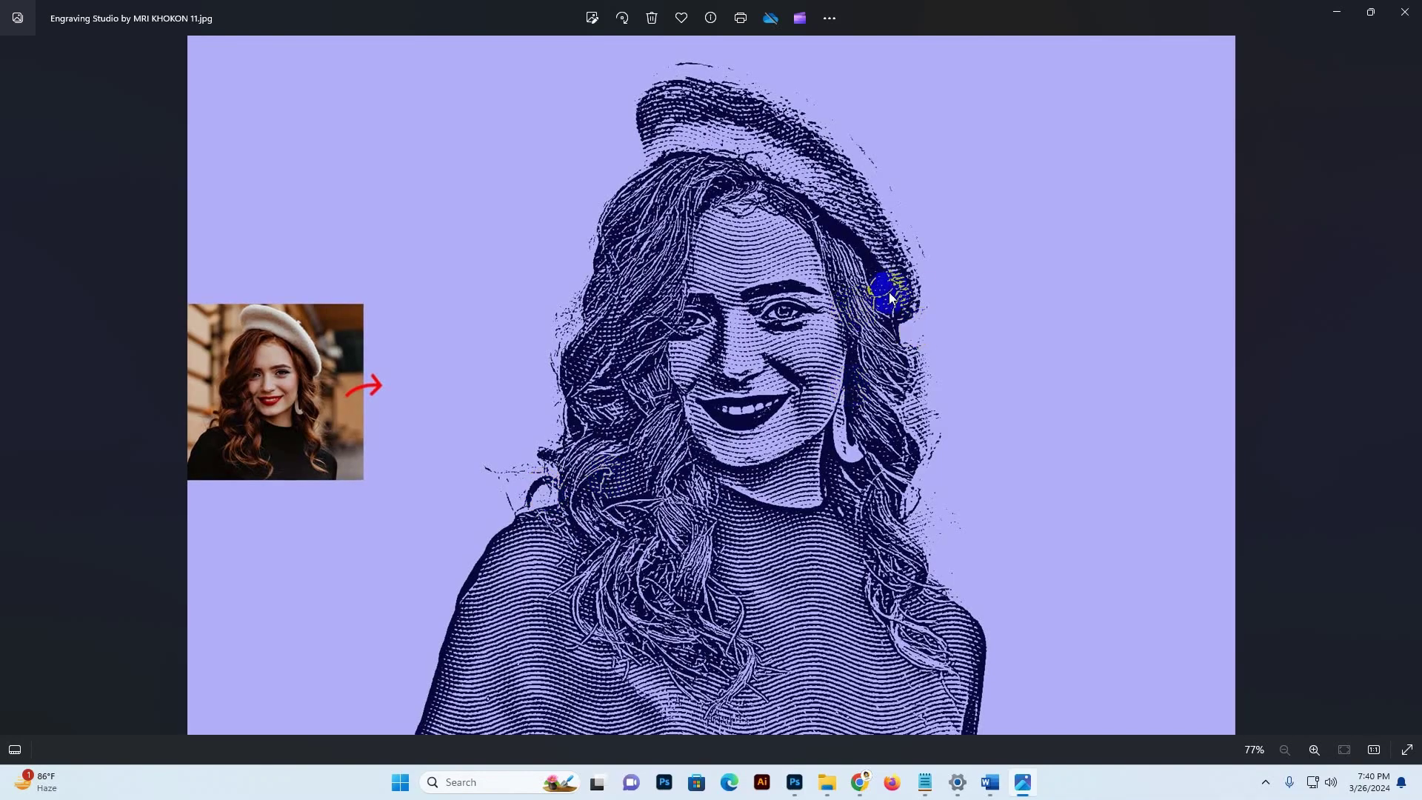
pyautogui.press('Right')
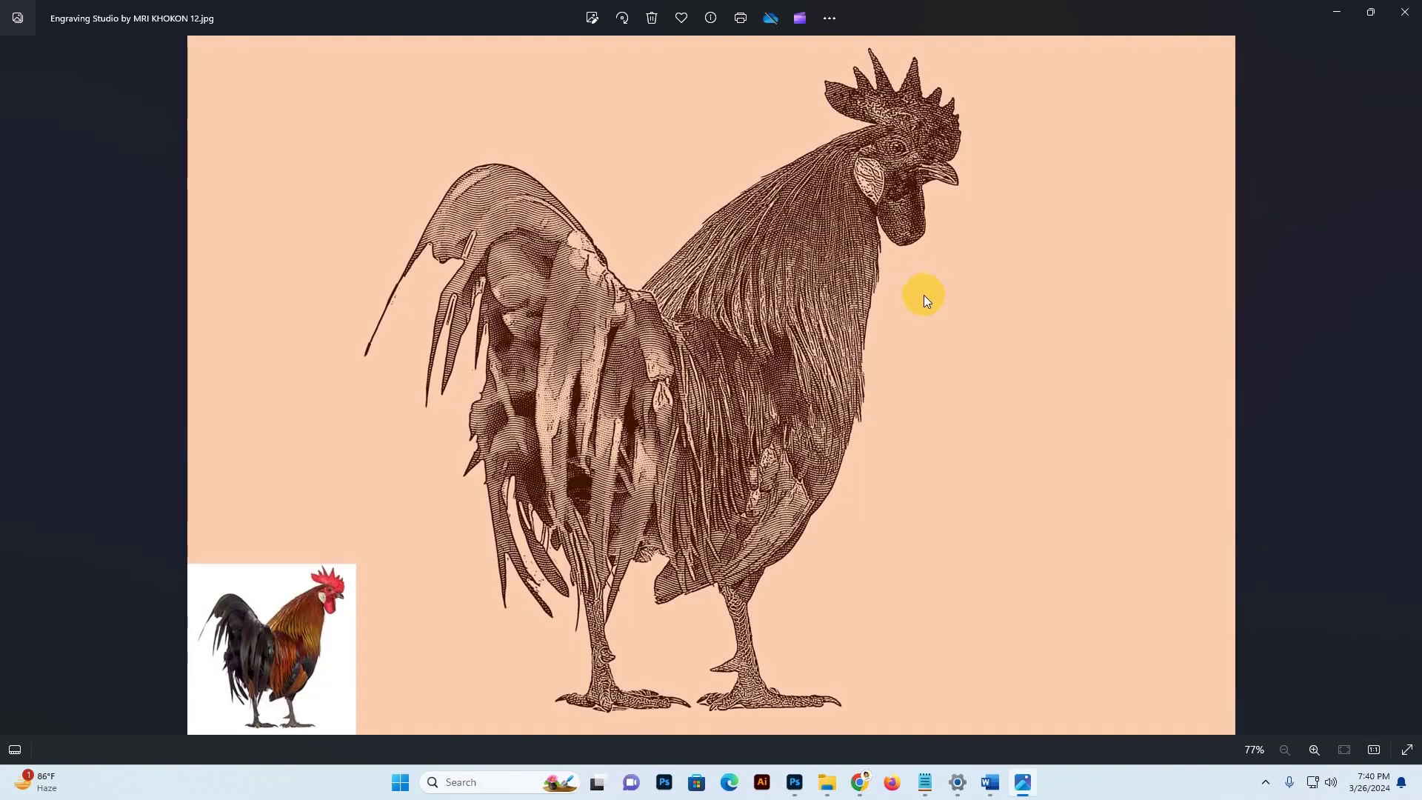
# Examine the rooster's feather engraving up close, view the Engraving Studio title preview, and close the image viewer.
pyautogui.scroll(5, 841, 313)
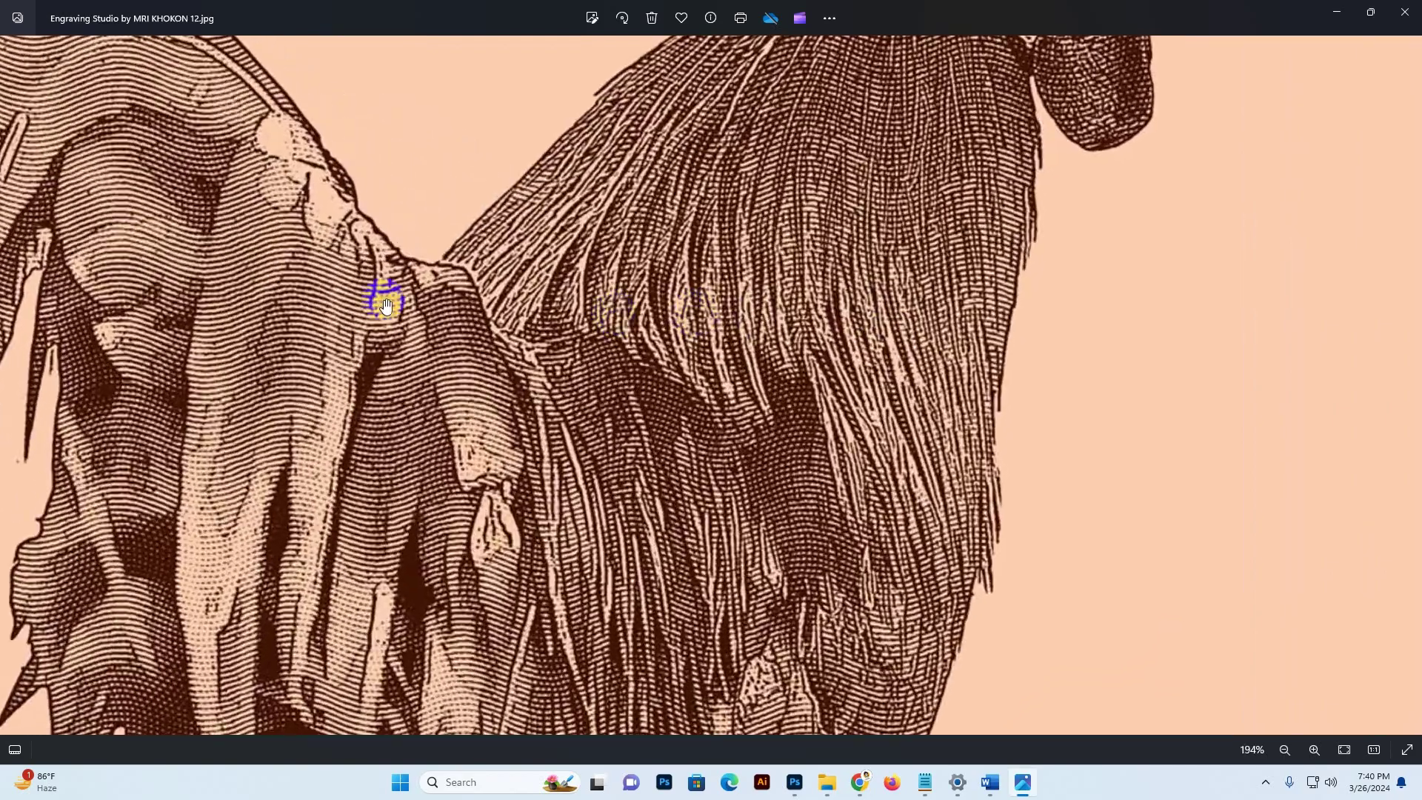
pyautogui.scroll(-3, 700, 258)
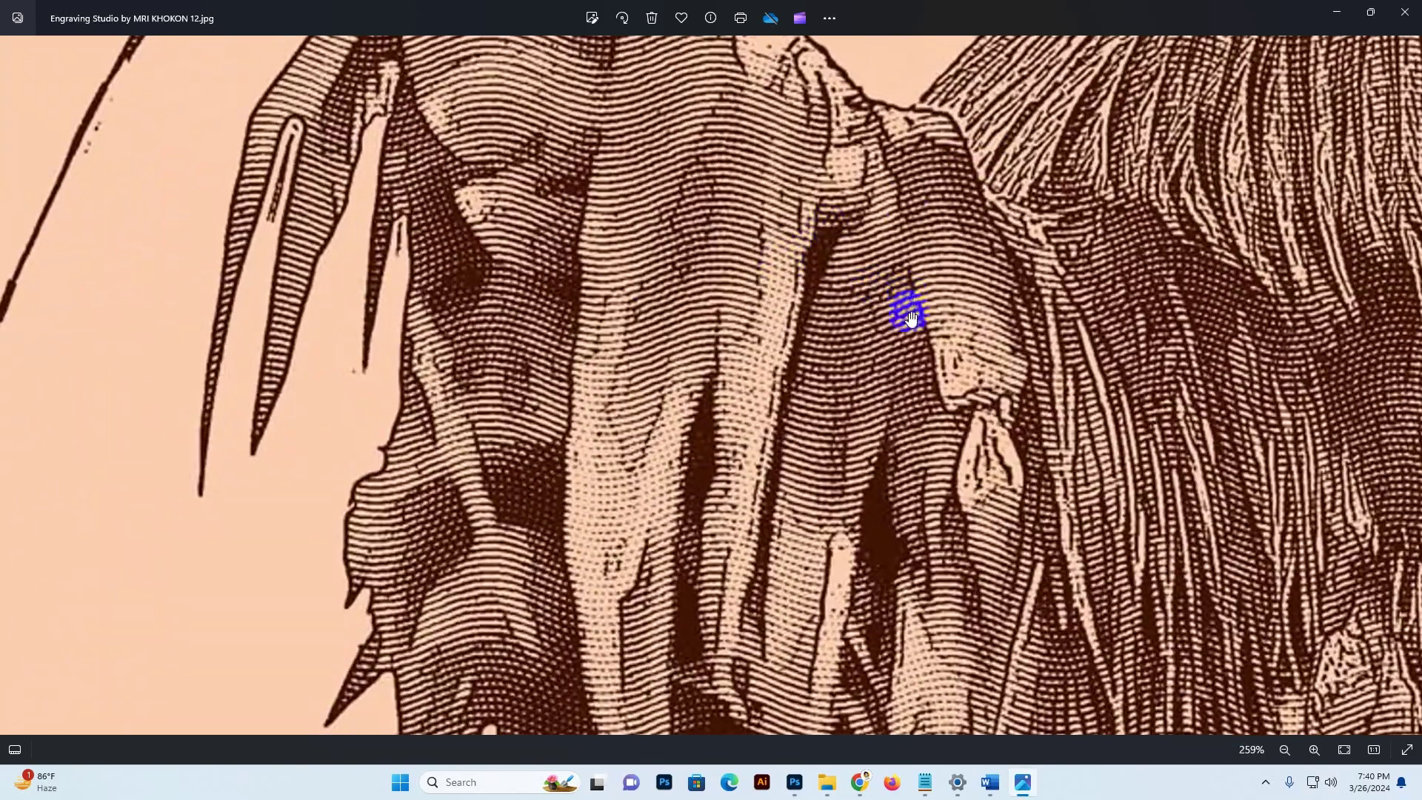
pyautogui.scroll(-3, 936, 346)
pyautogui.scroll(-3, 935, 346)
pyautogui.press('Right')
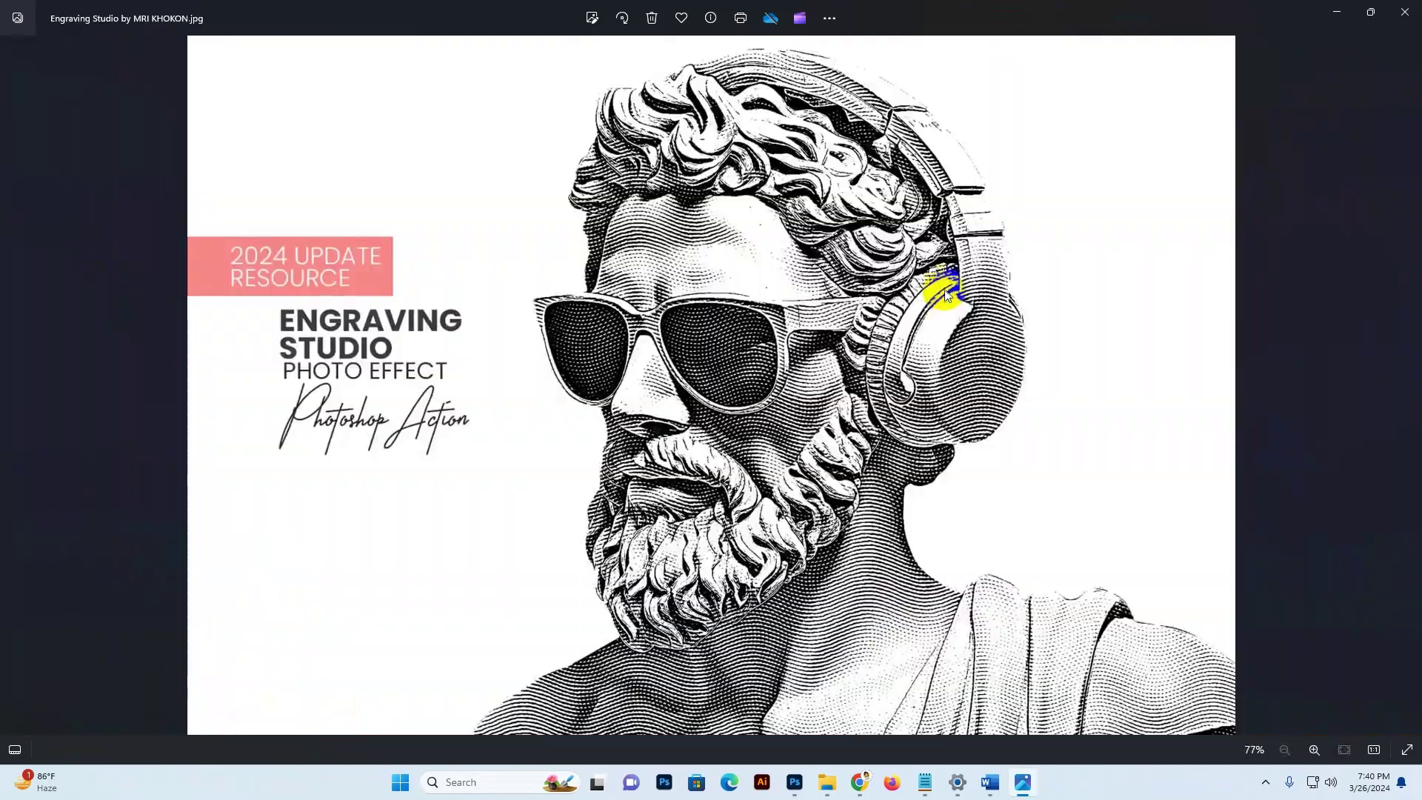
pyautogui.click(1405, 11)
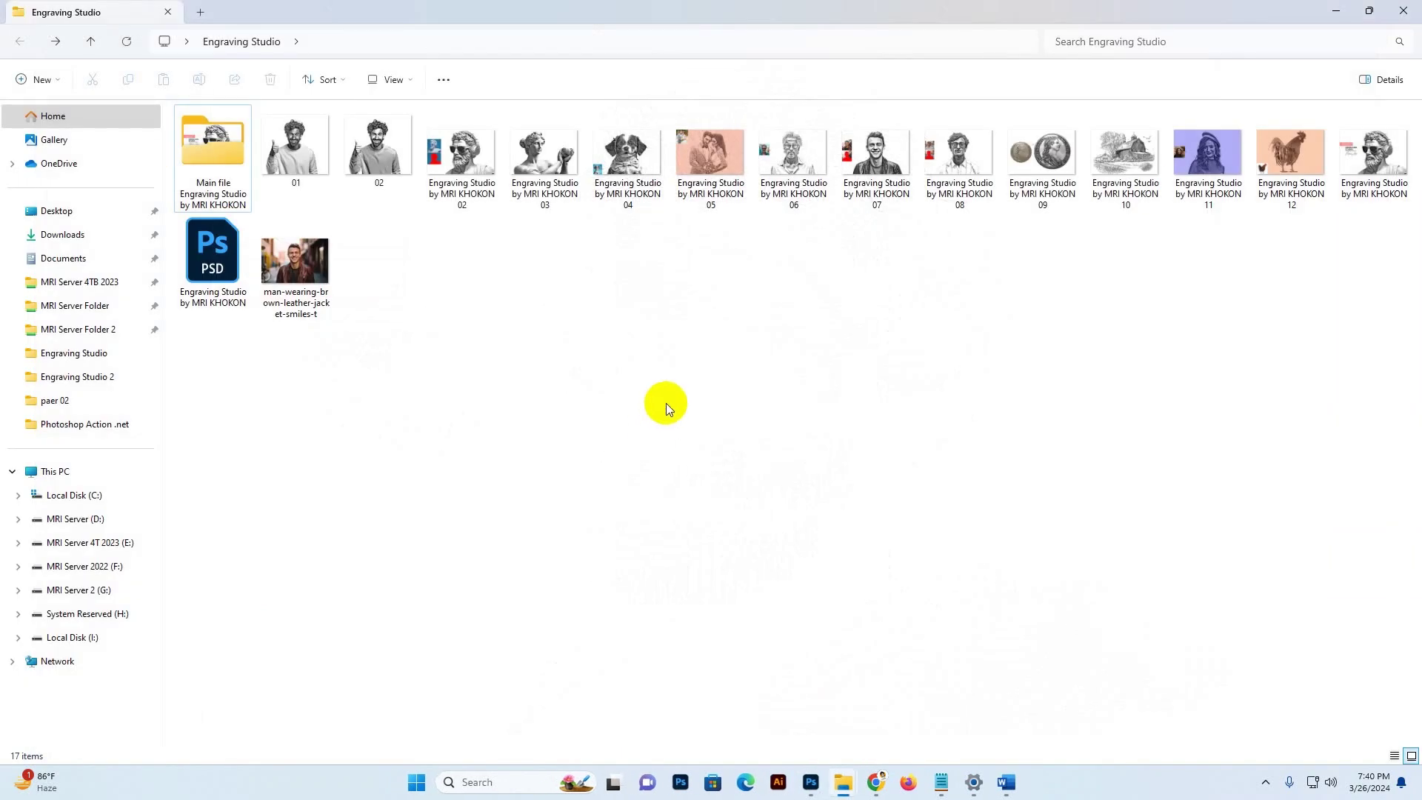
# Open the main Engraving Studio product folder and the "help file how to usgae" text document in it.
pyautogui.doubleClick(225, 162)
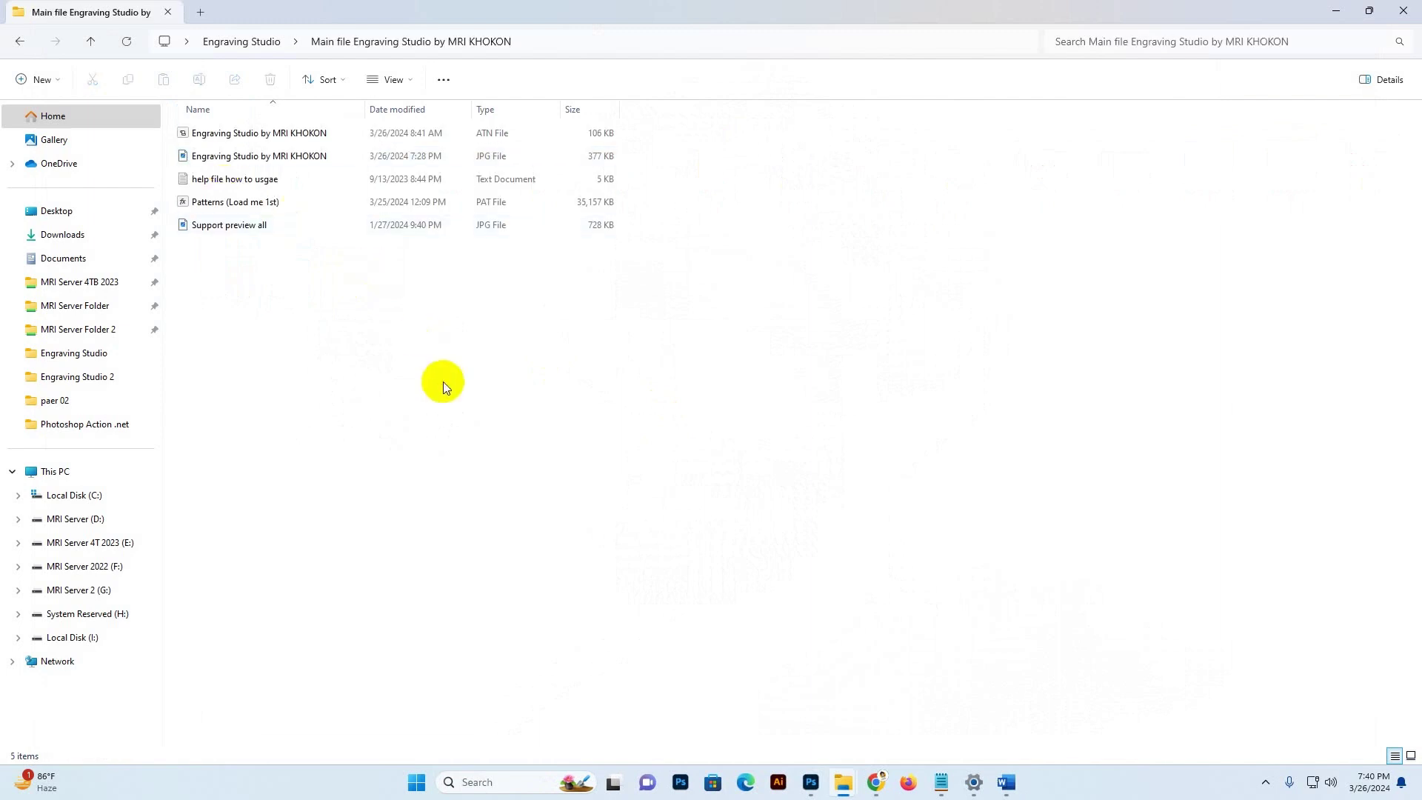
pyautogui.click(226, 134)
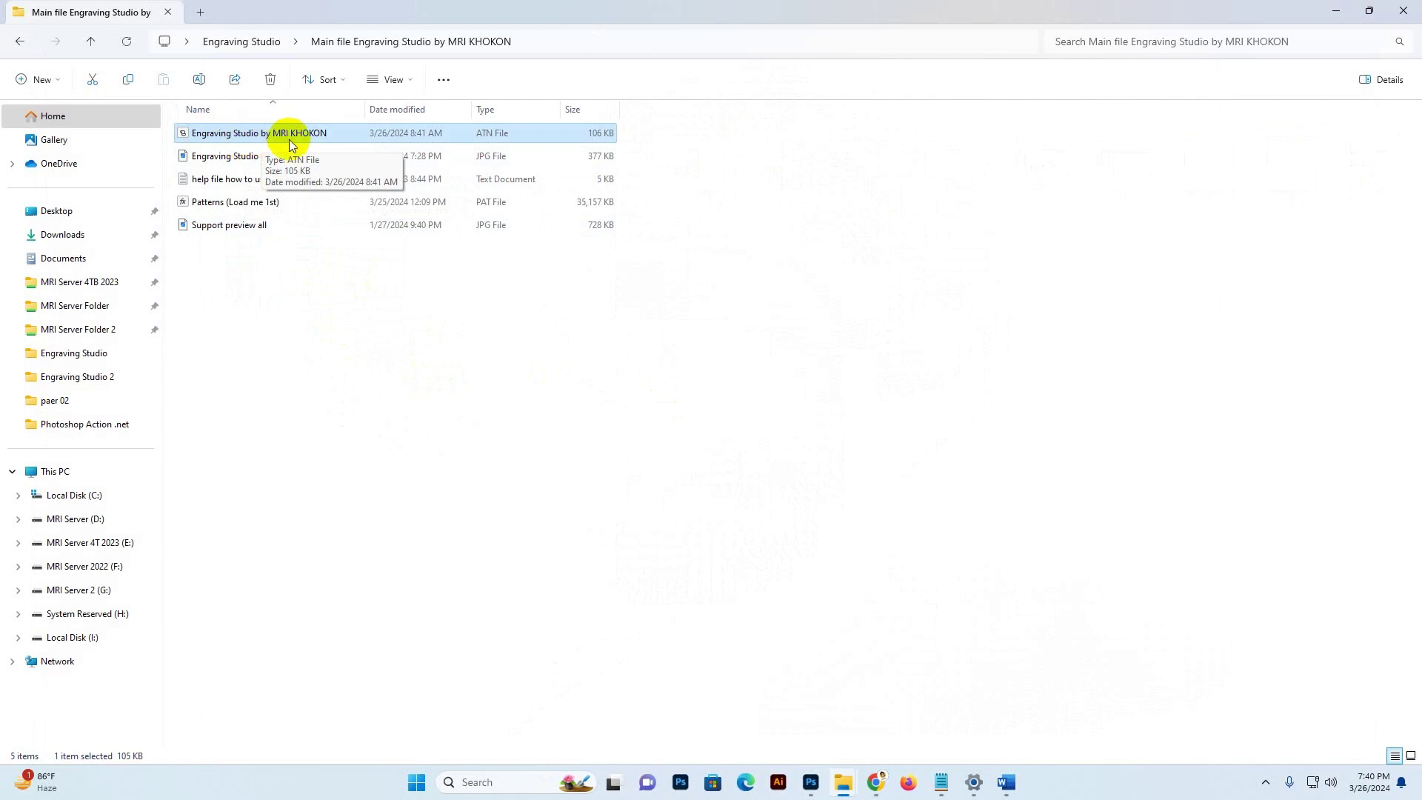
pyautogui.click(220, 163)
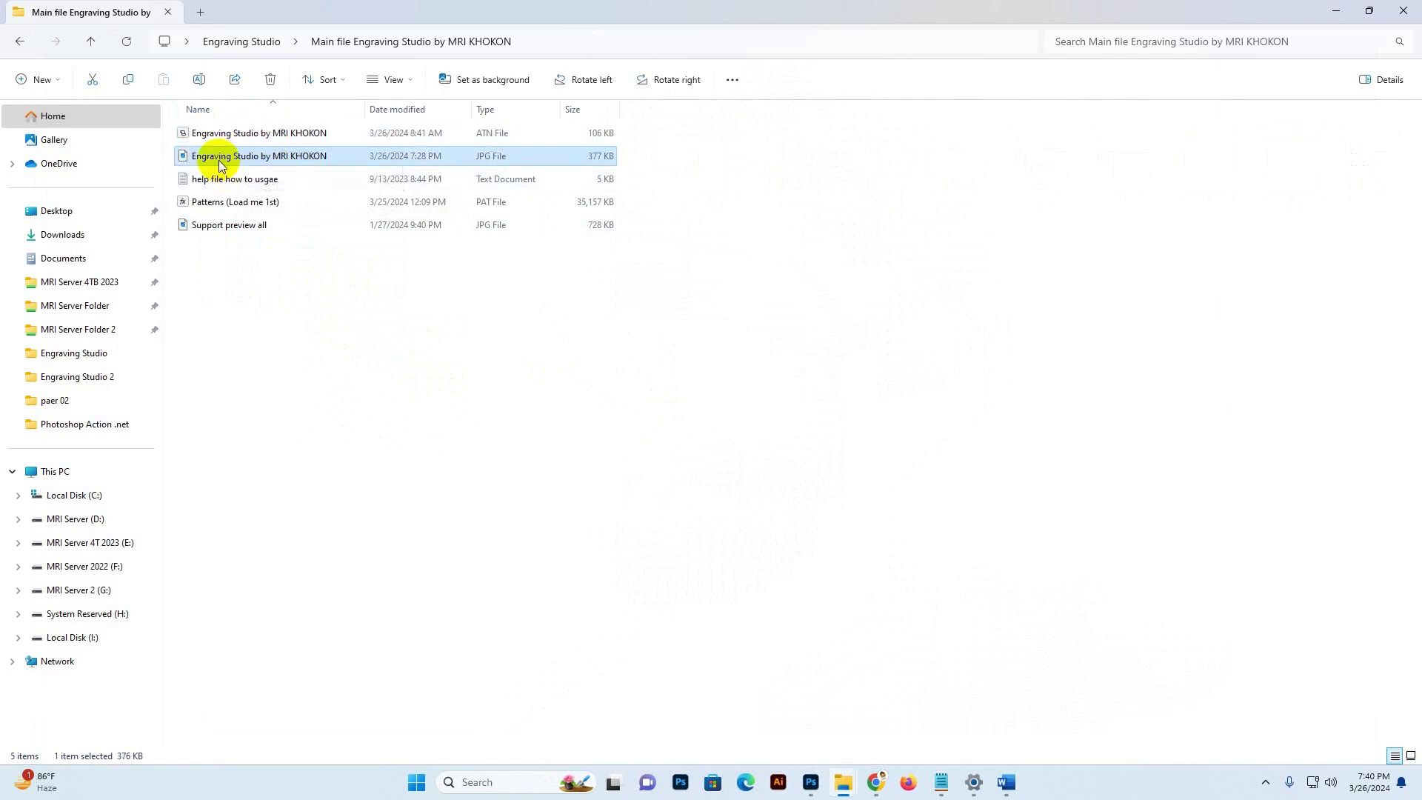
pyautogui.click(220, 184)
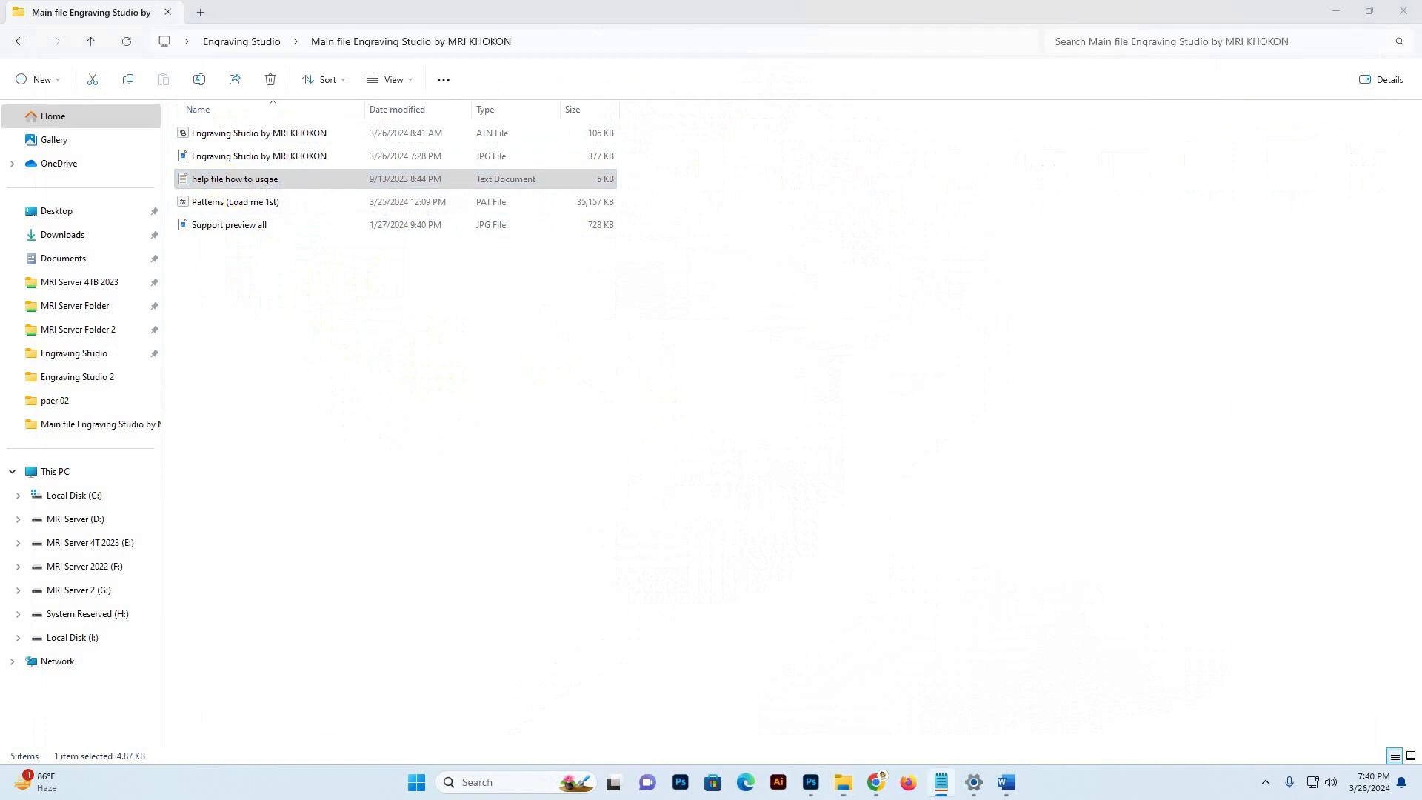
# Read the help file's supported versions, photo size advice and support contact details, and minimize its window.
pyautogui.moveTo(905, 83); pyautogui.dragTo(1010, 109)
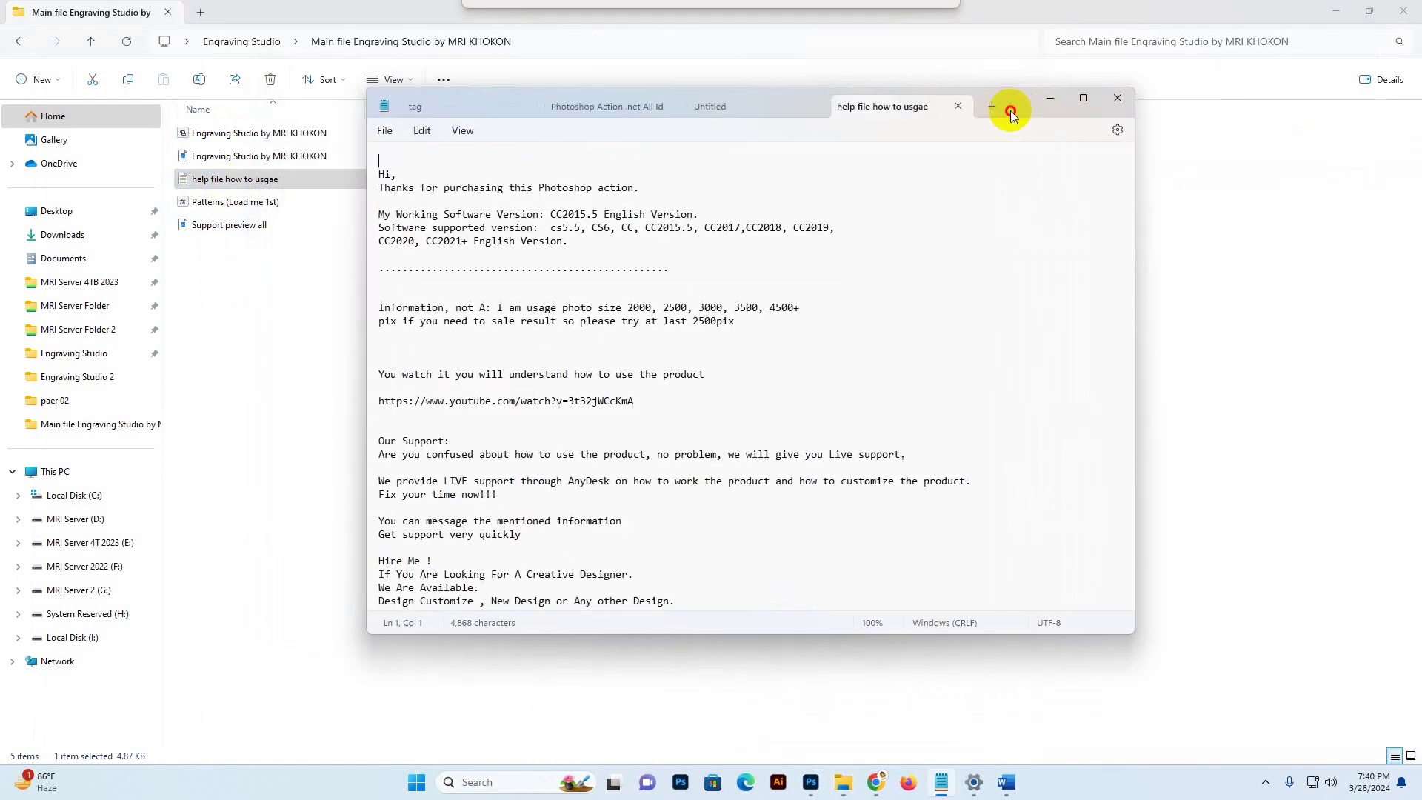
pyautogui.scroll(-1, 585, 356)
pyautogui.scroll(-6, 585, 356)
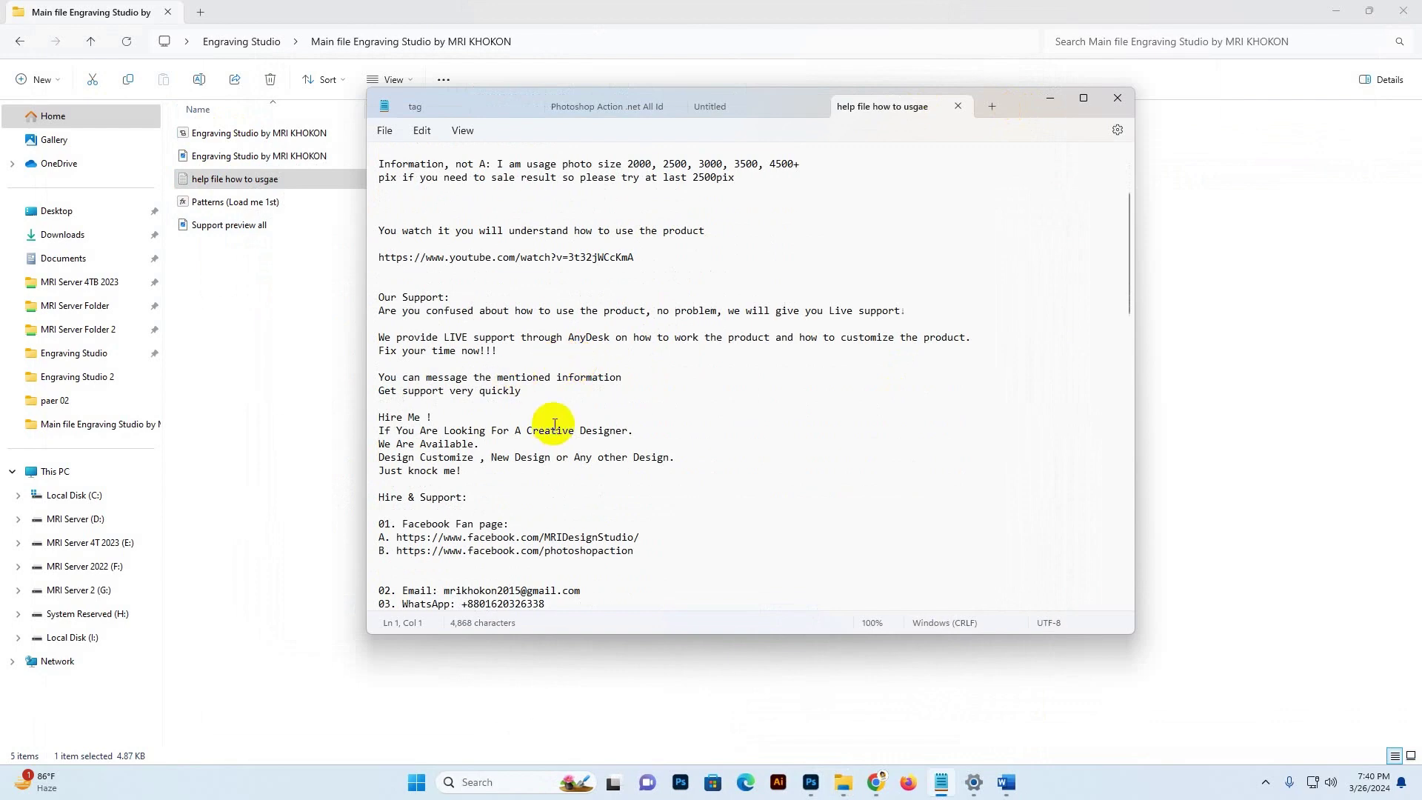
pyautogui.scroll(-1, 593, 489)
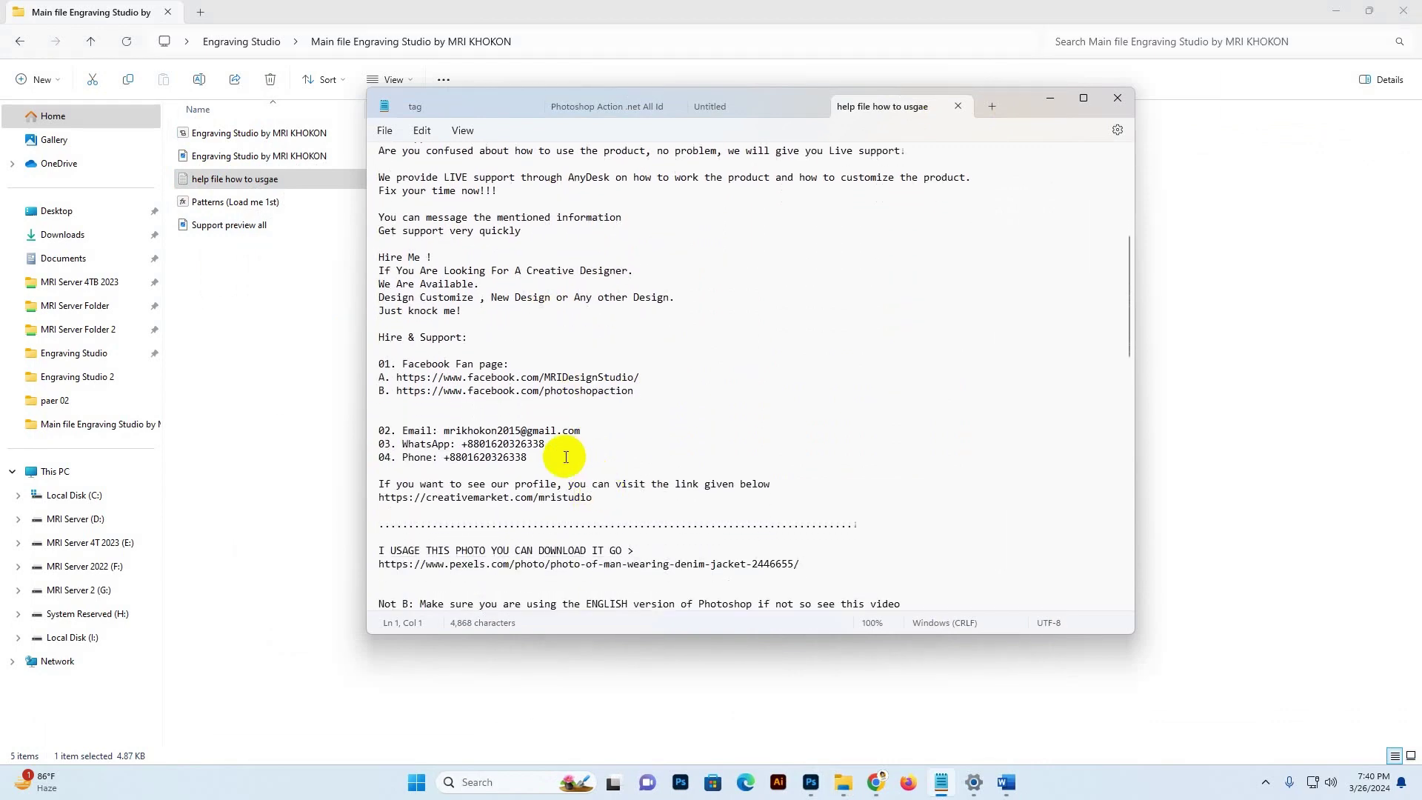
pyautogui.scroll(4, 565, 553)
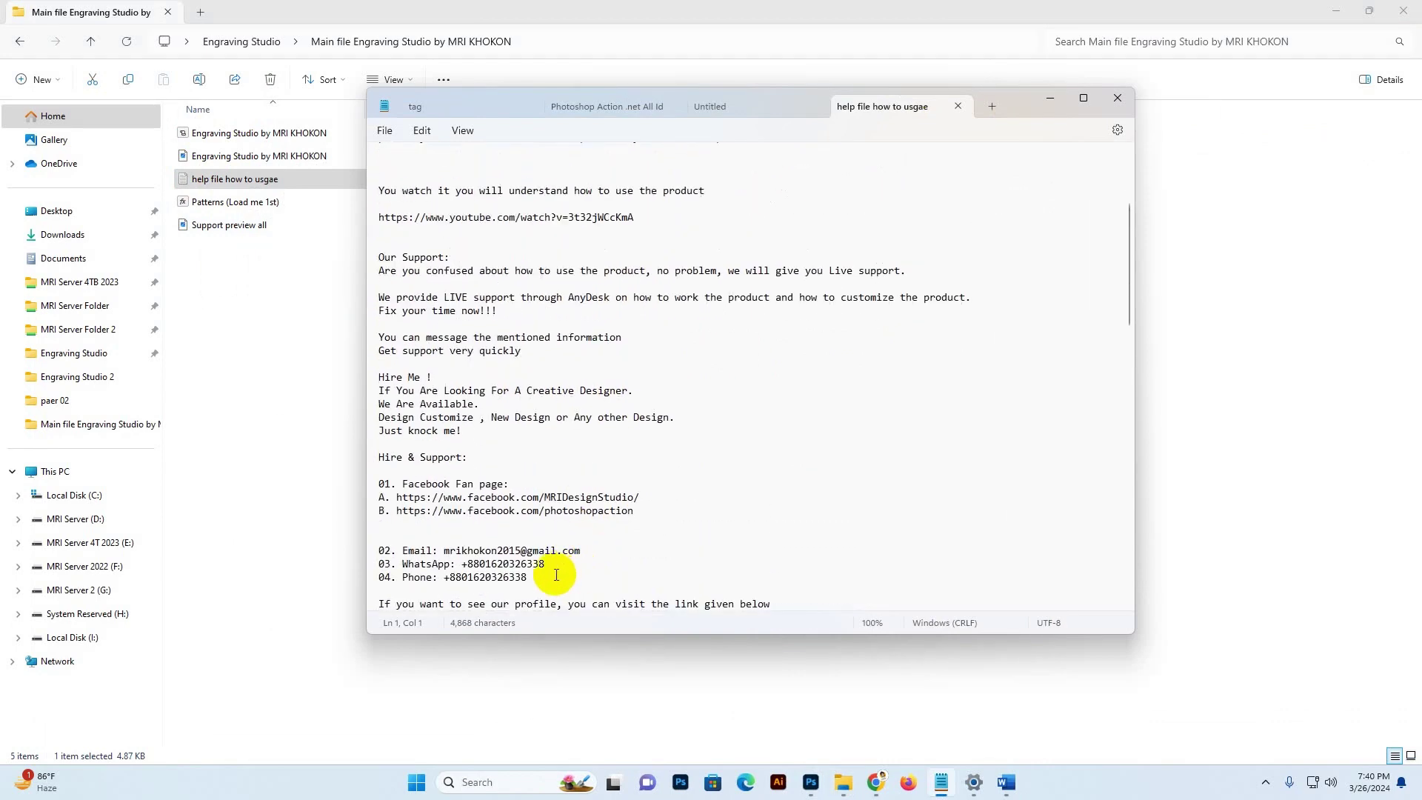
pyautogui.moveTo(550, 577); pyautogui.dragTo(607, 469)
pyautogui.click(578, 469)
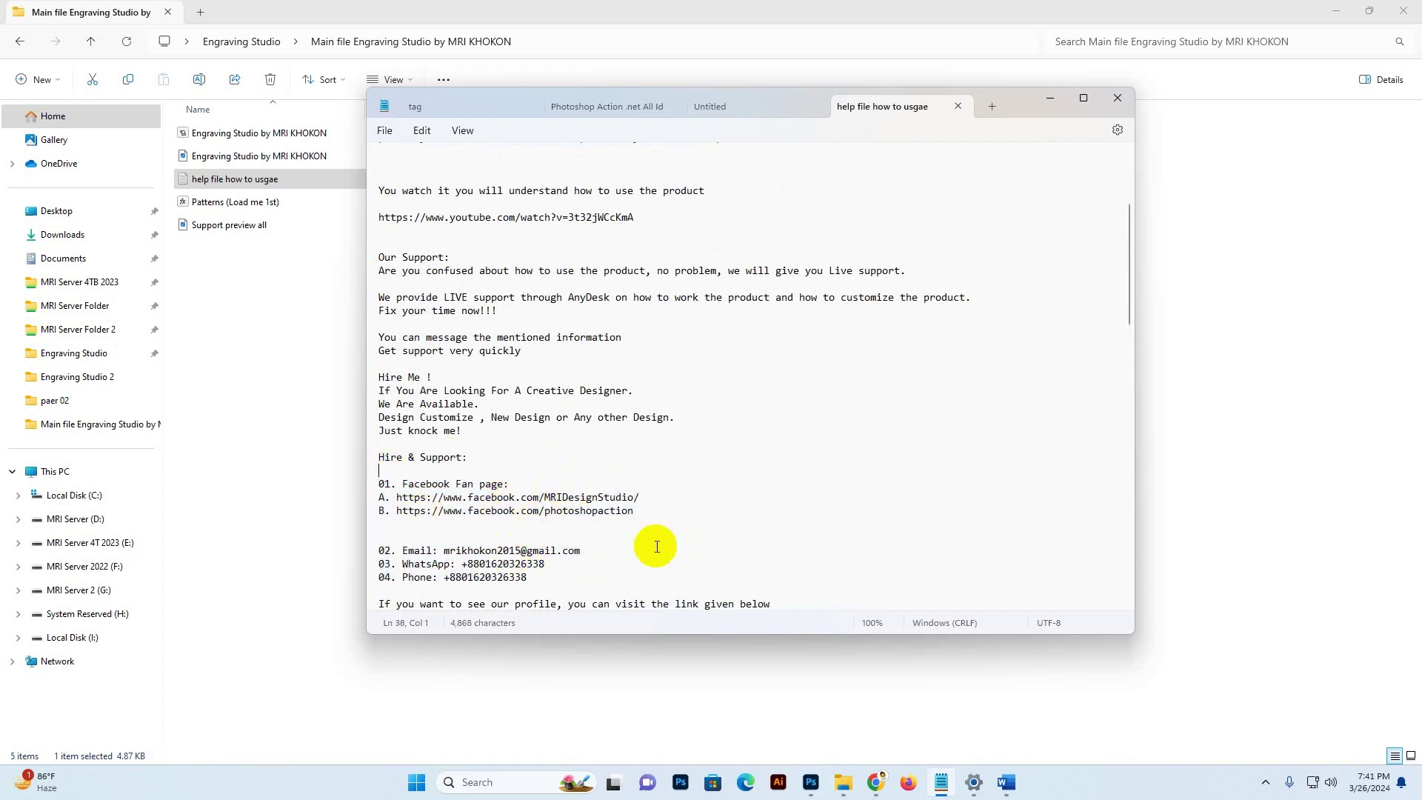
pyautogui.click(1050, 99)
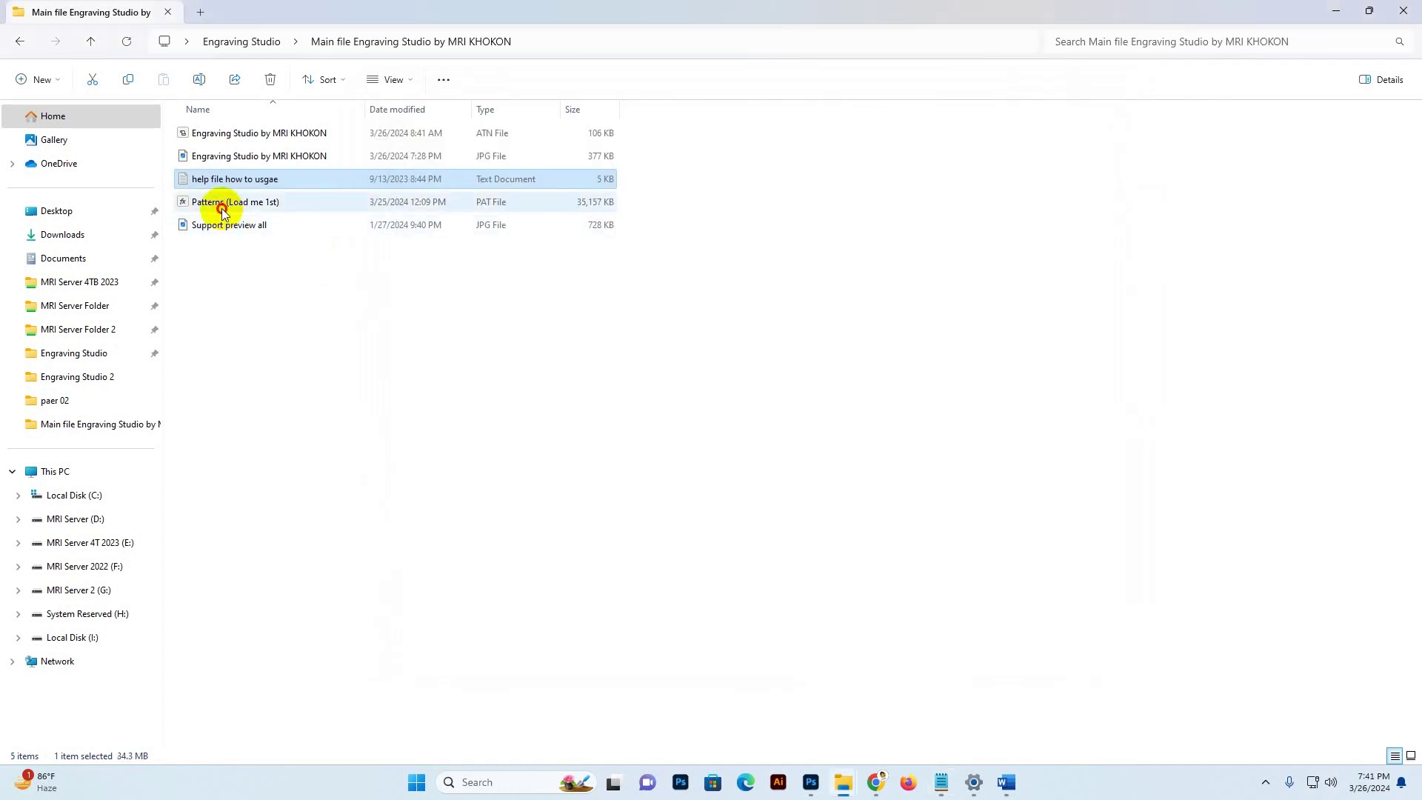
# View the "Support preview all" image with the support information, and close it.
pyautogui.click(222, 209)
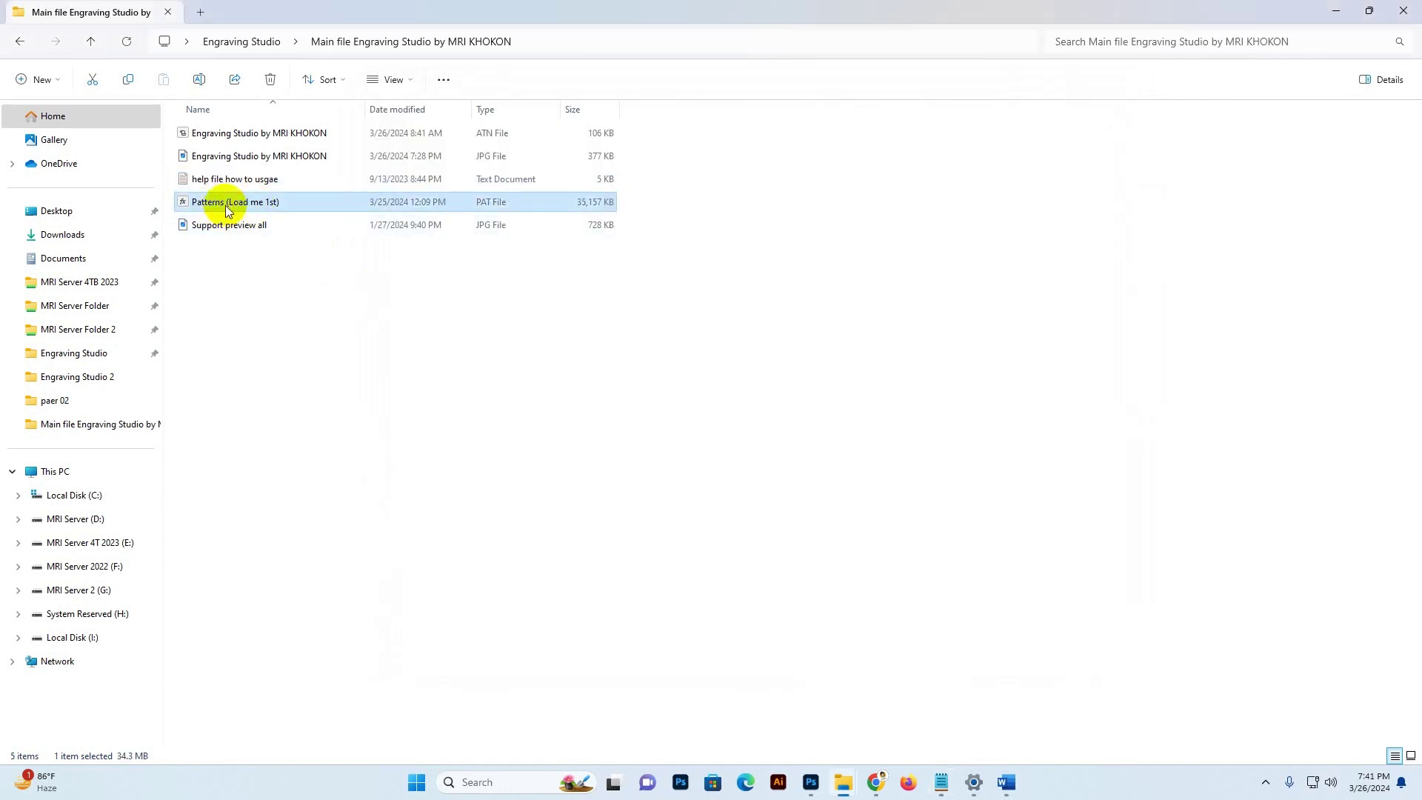
pyautogui.click(225, 235)
pyautogui.doubleClick(224, 235)
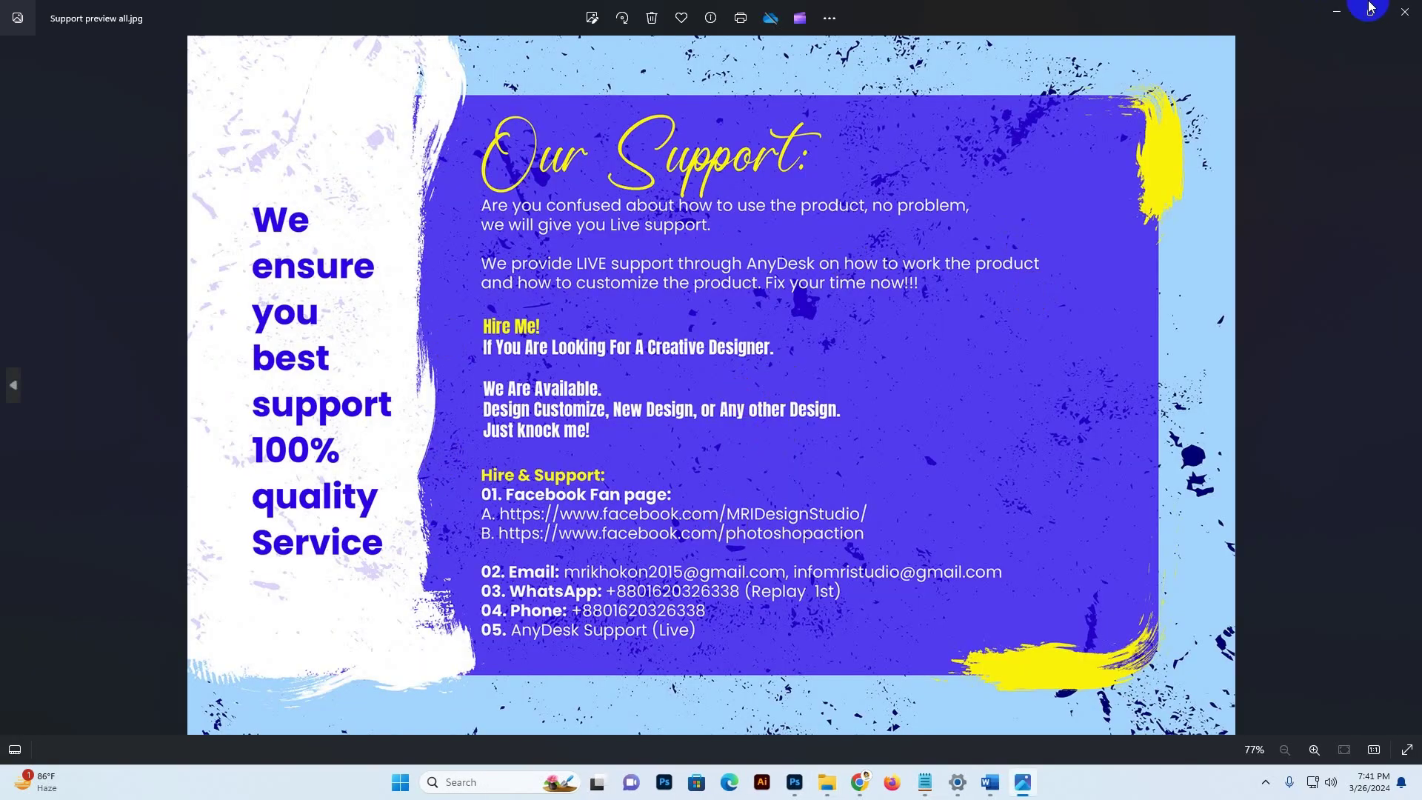
pyautogui.click(1405, 13)
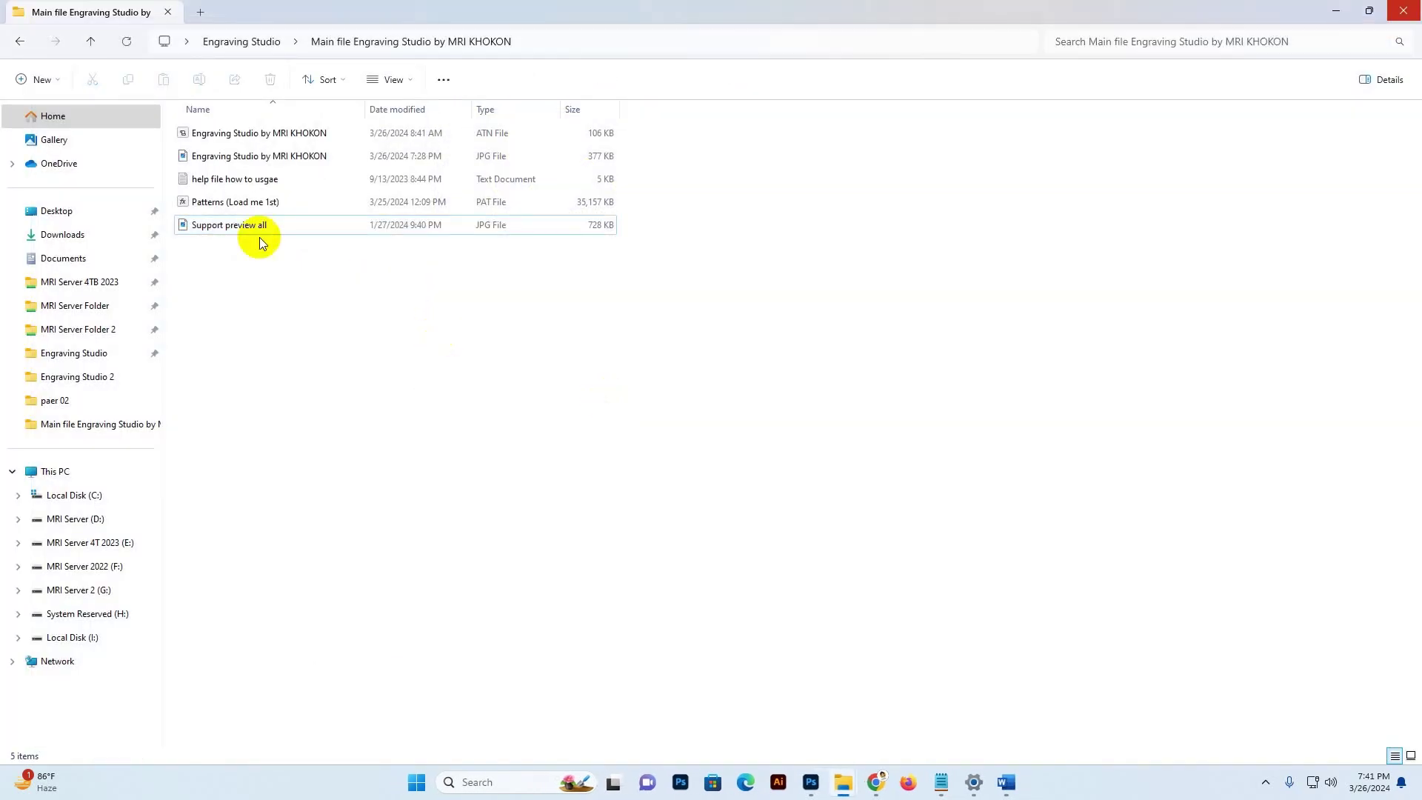
# Select the "Patterns (Load me 1st)" PAT file and switch to Adobe Photoshop 2022.
pyautogui.click(214, 206)
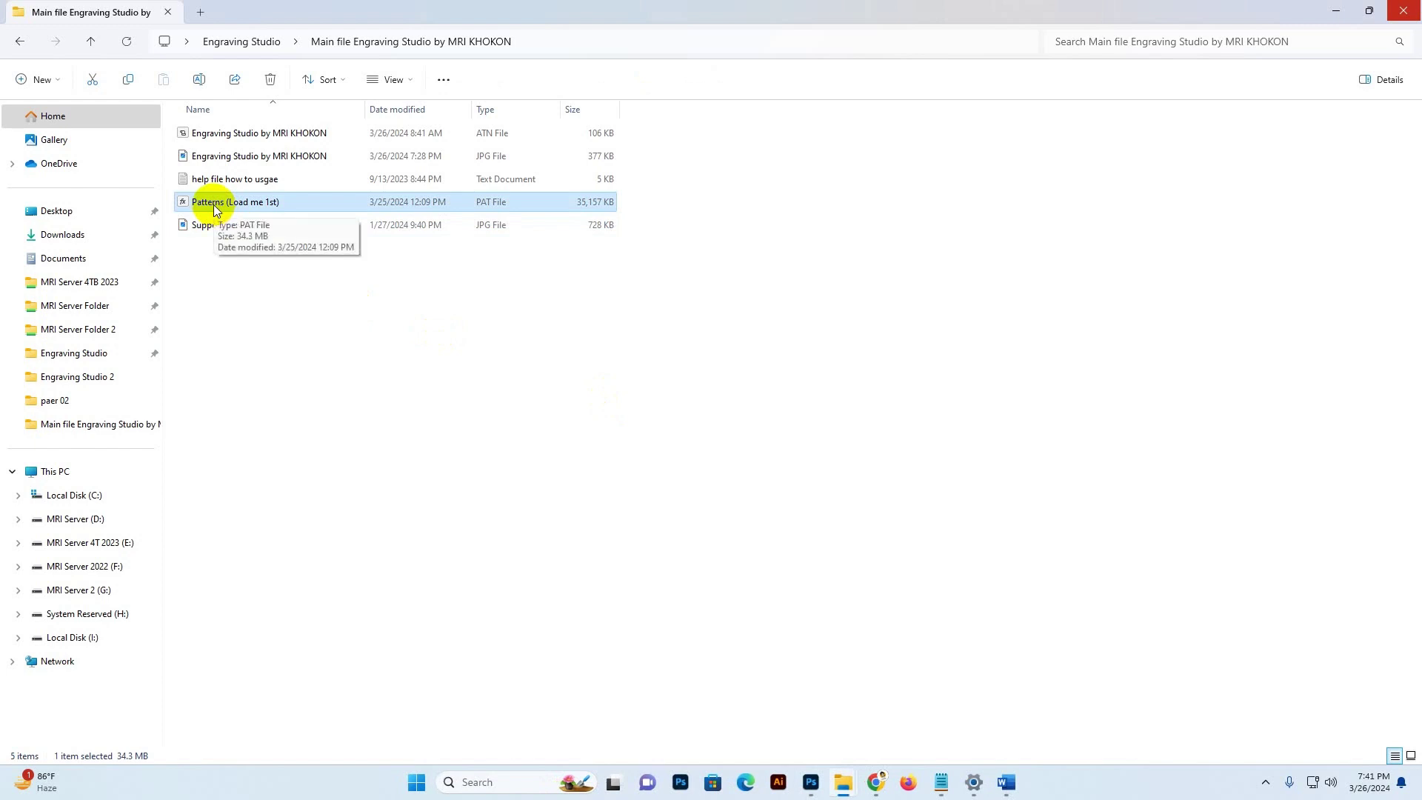
pyautogui.click(768, 536)
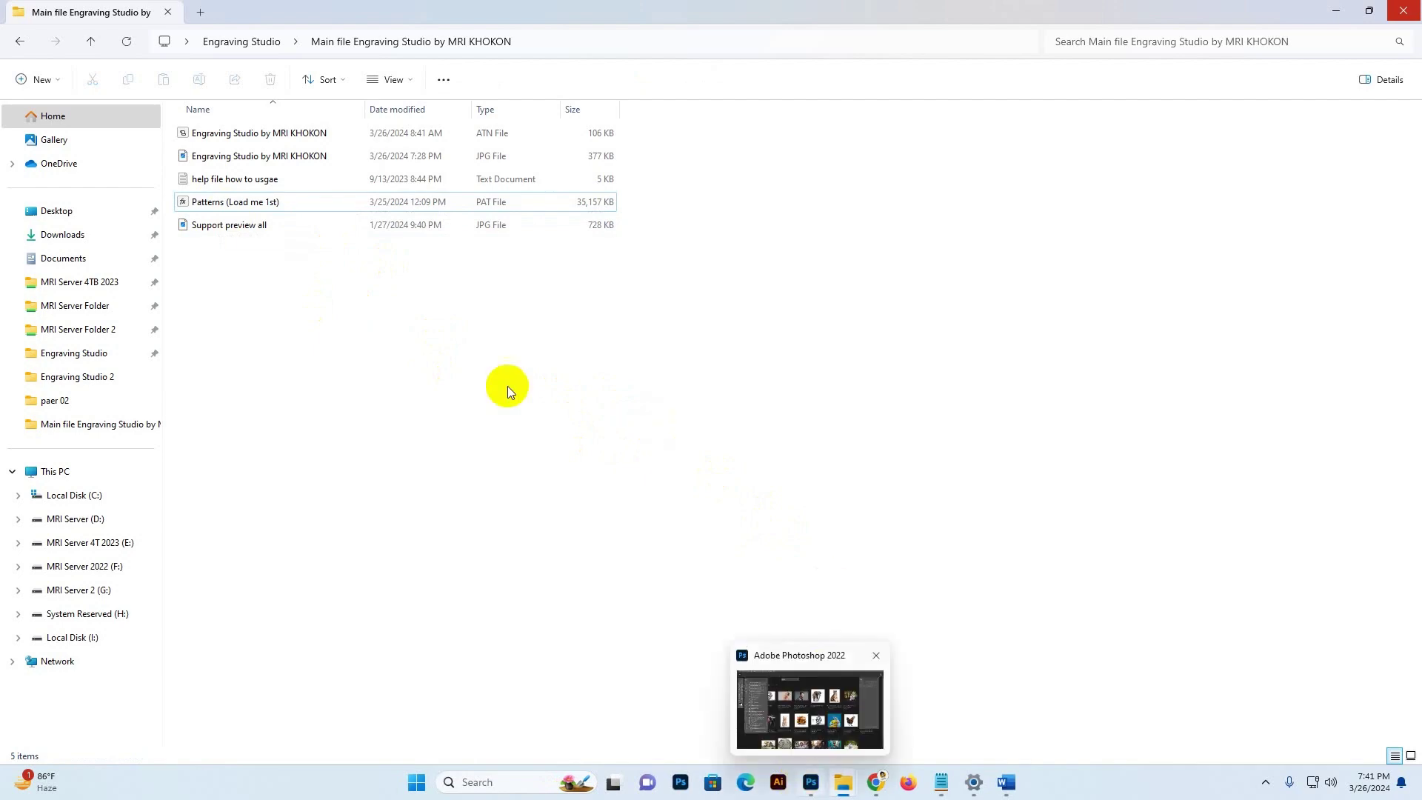
pyautogui.click(241, 202)
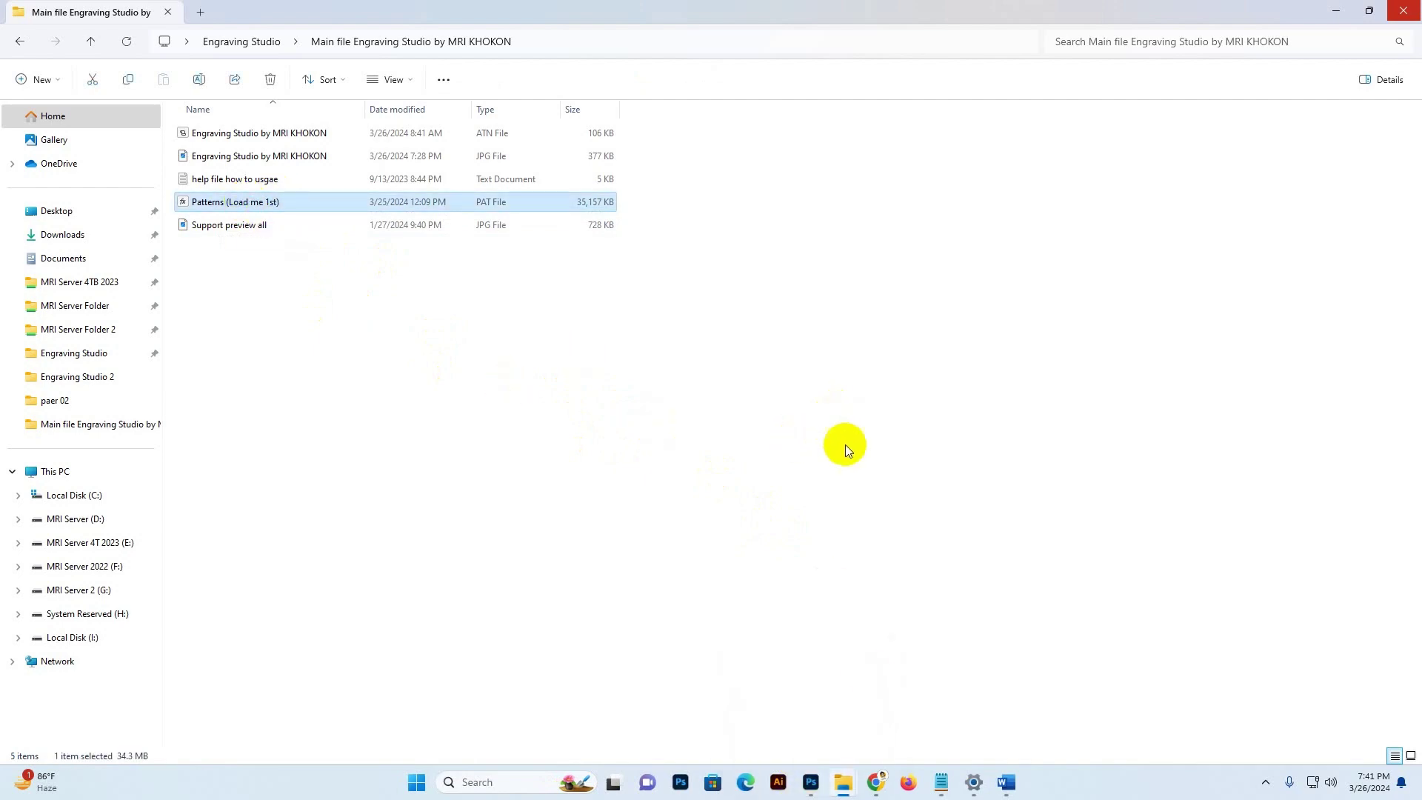
pyautogui.click(812, 783)
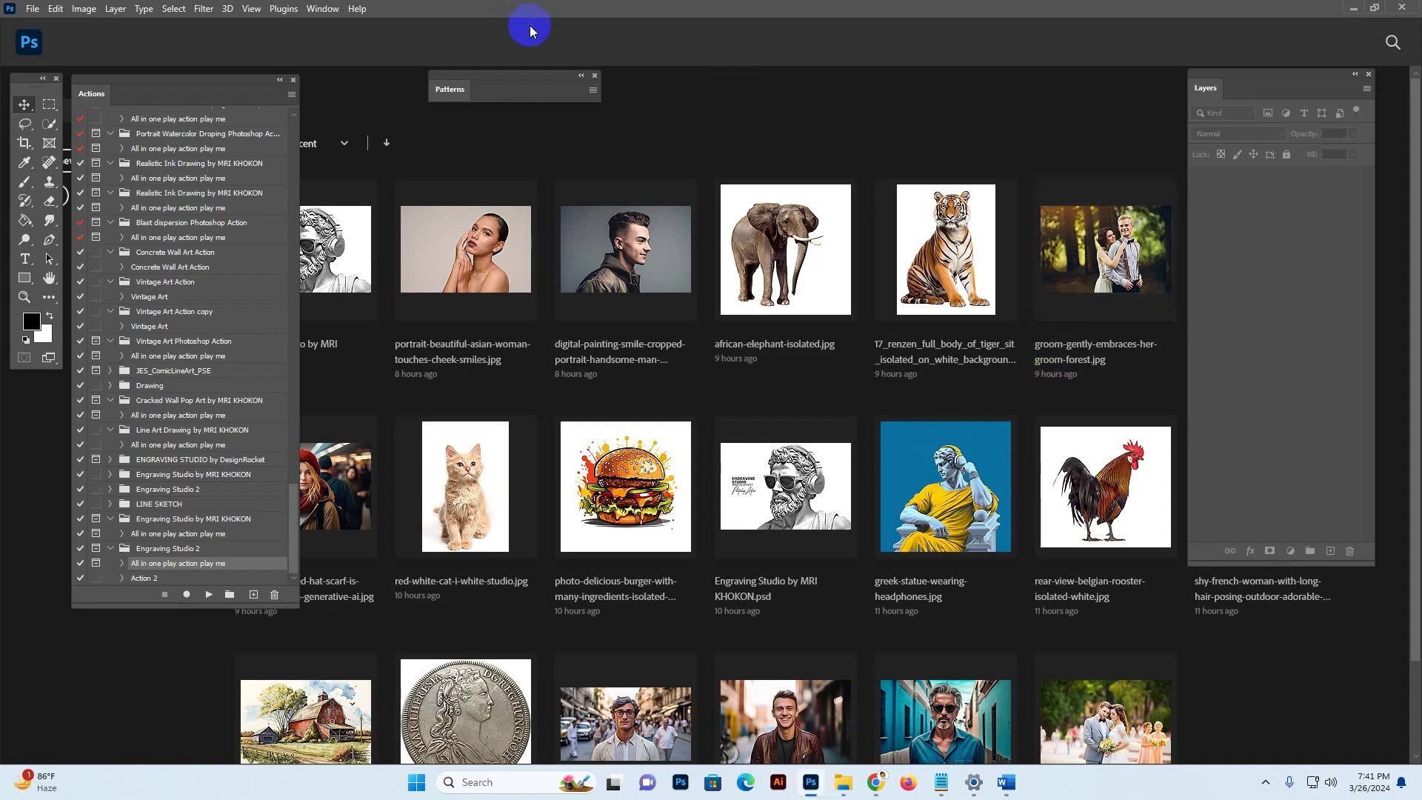
# Show the Patterns panel expanded and place it beside the Layers panel.
pyautogui.click(323, 9)
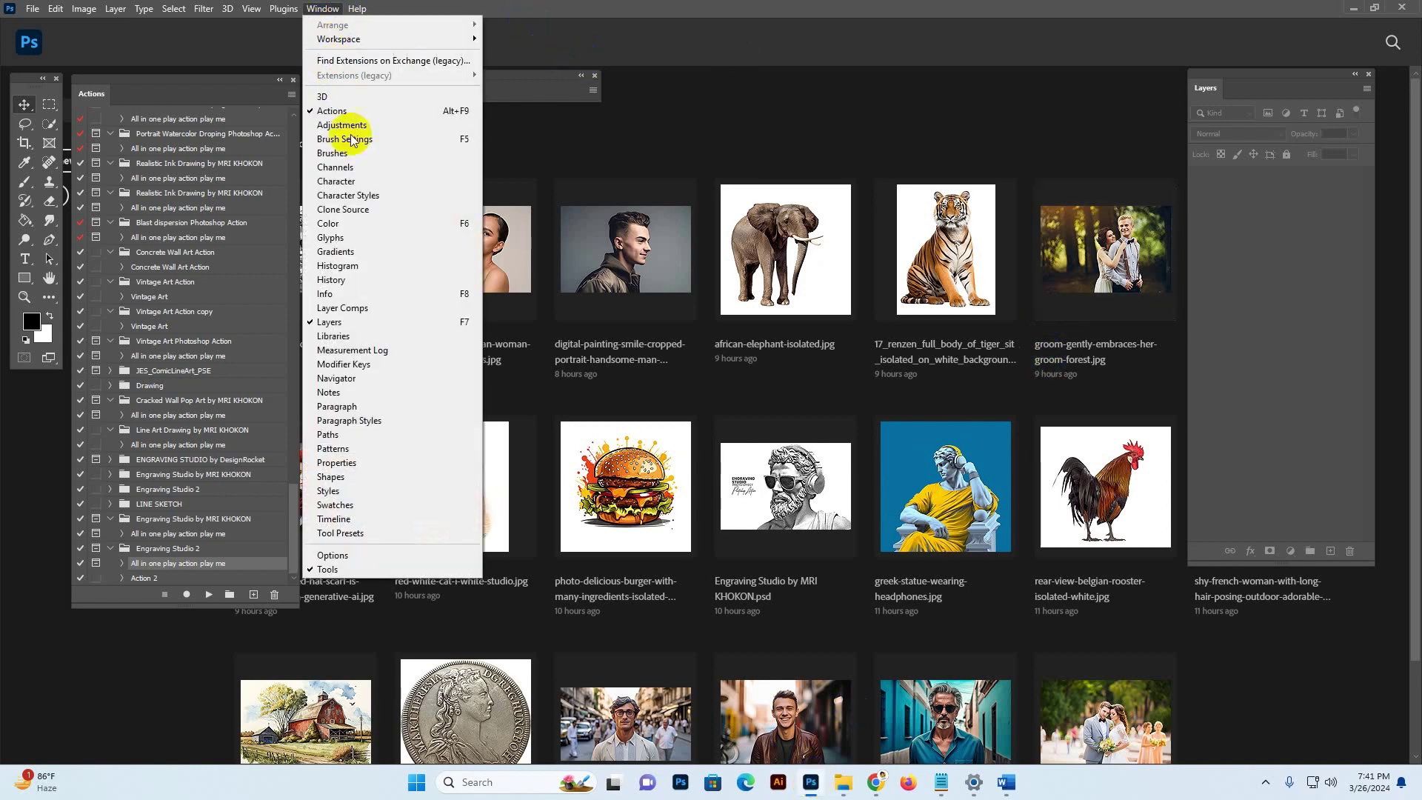
pyautogui.click(333, 448)
pyautogui.moveTo(476, 77); pyautogui.dragTo(1034, 72)
pyautogui.moveTo(1143, 90); pyautogui.dragTo(1049, 73)
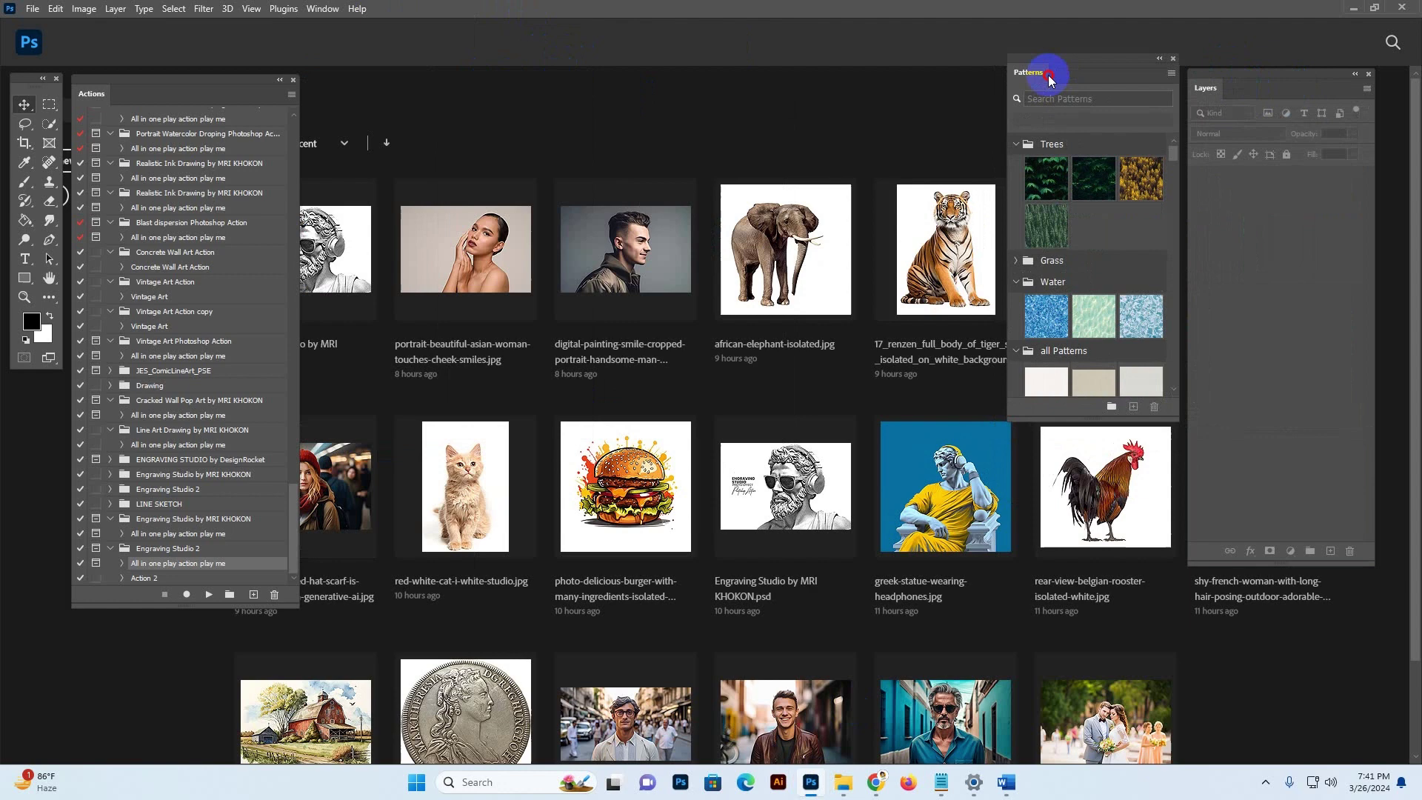
# Import the "Patterns (Load me 1st)" PAT file from the main Engraving Studio product folder.
pyautogui.click(1171, 74)
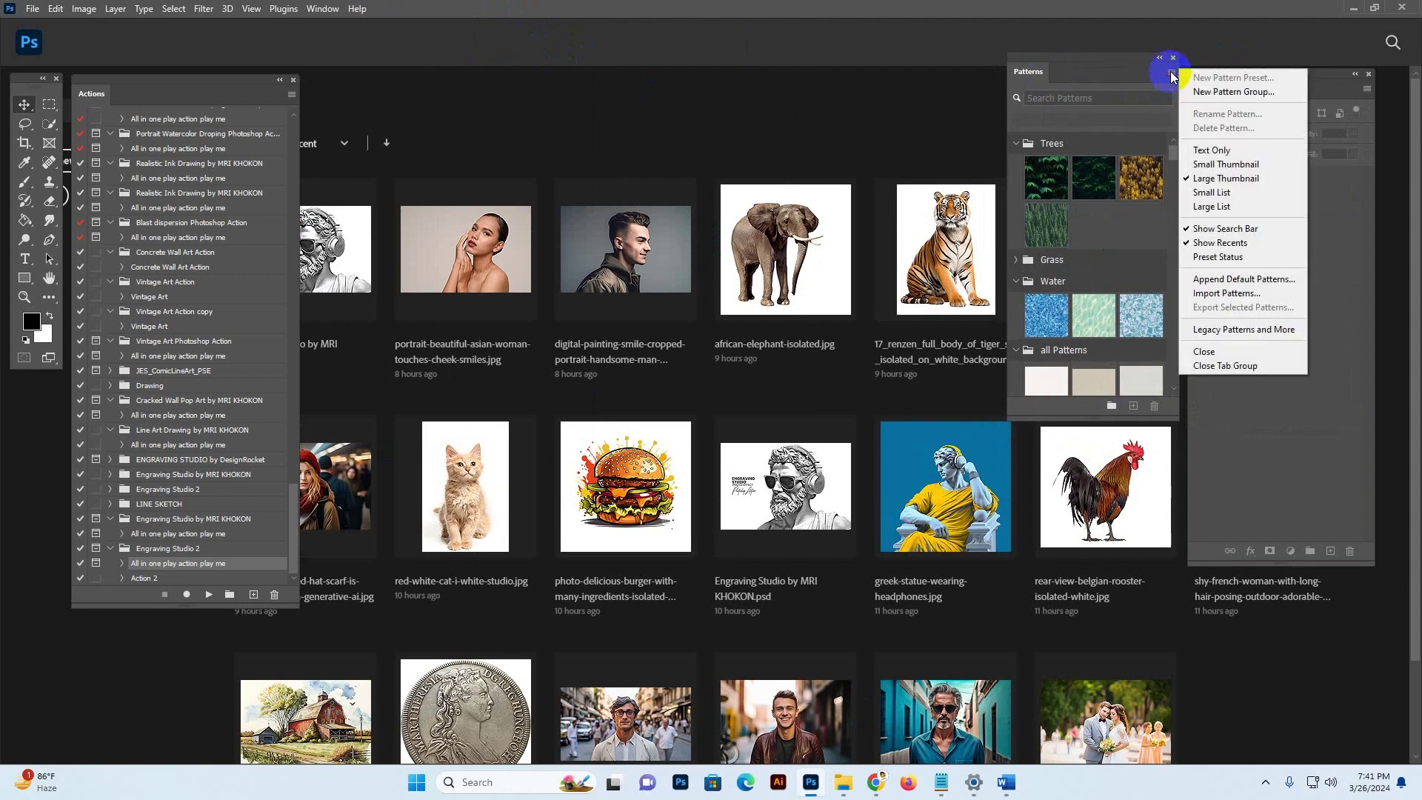
pyautogui.click(1212, 292)
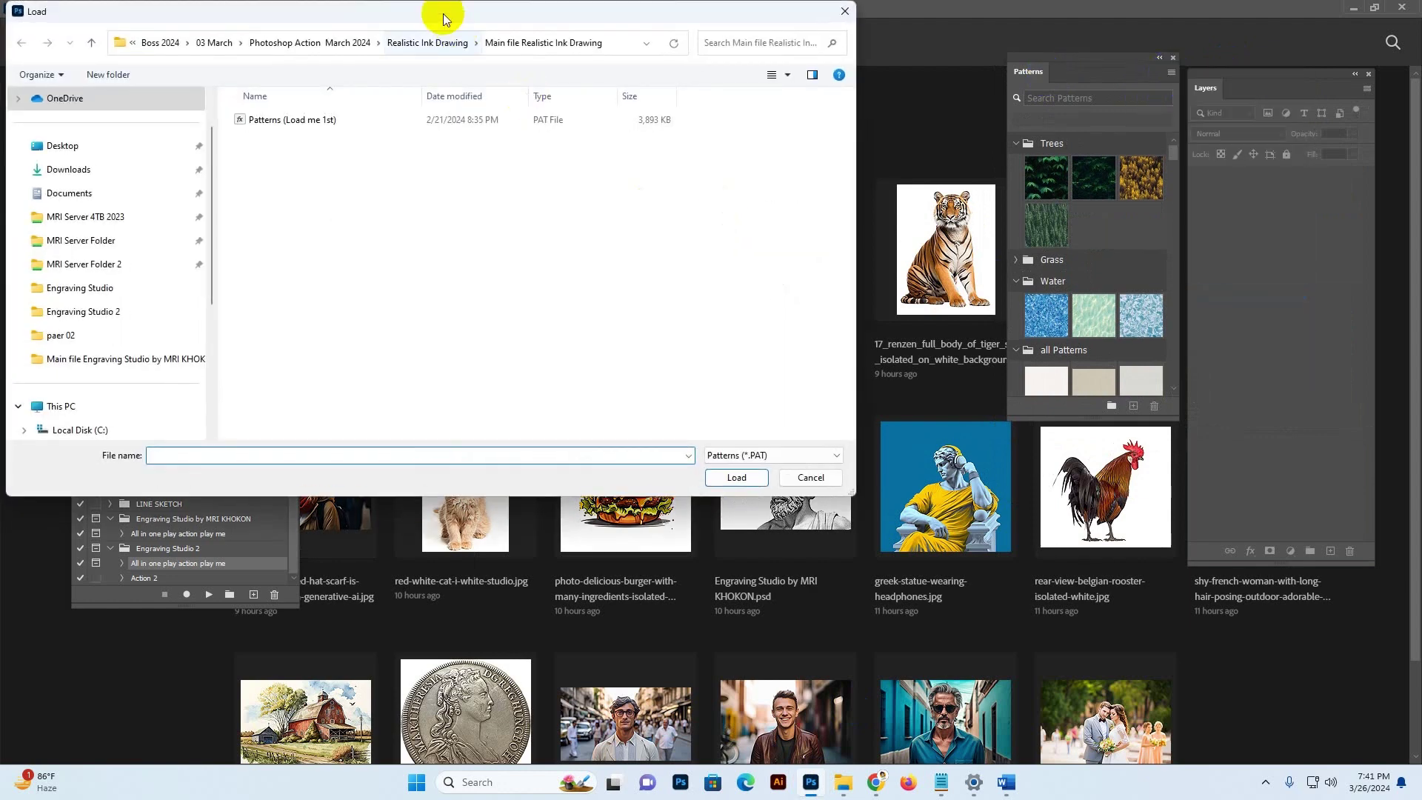
pyautogui.moveTo(442, 11); pyautogui.dragTo(486, 49)
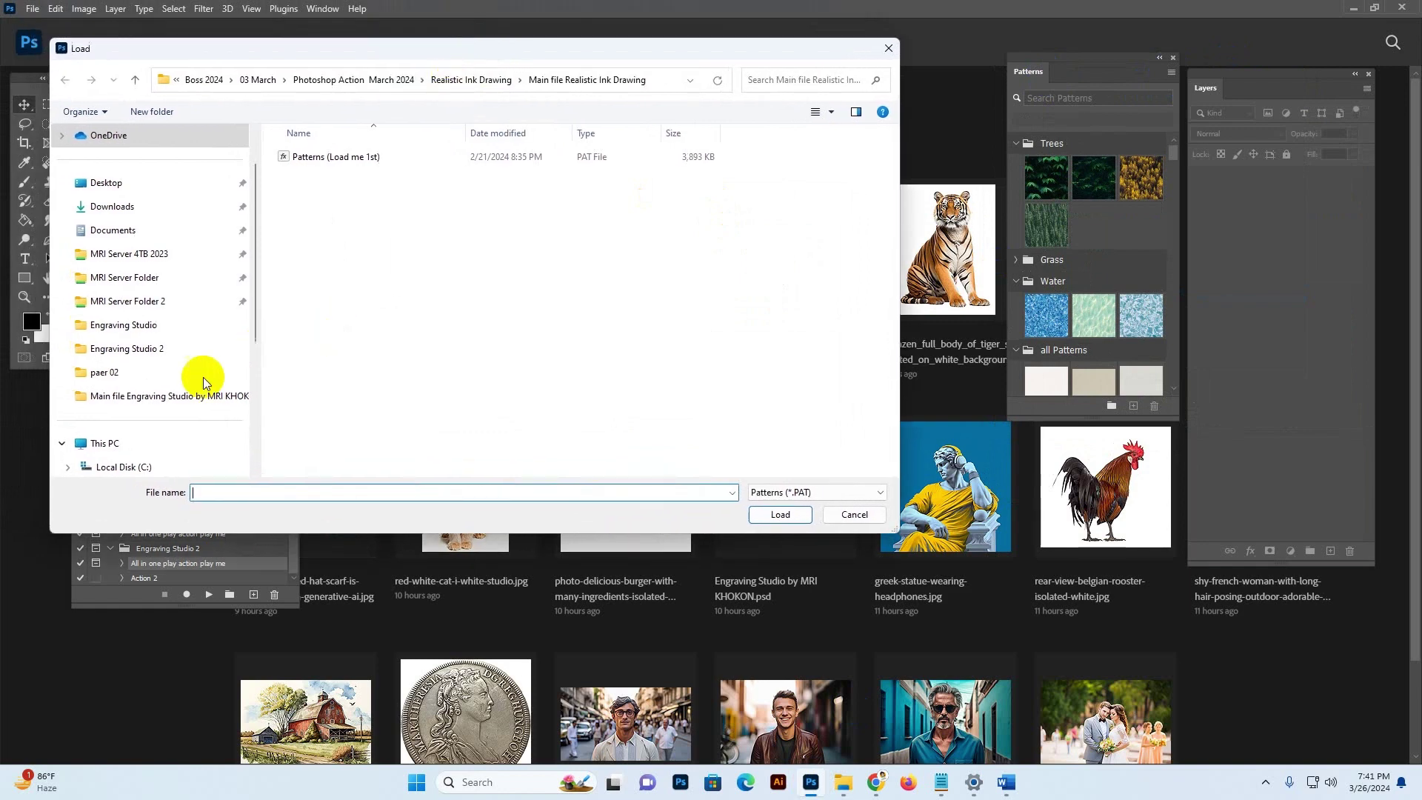
pyautogui.click(170, 400)
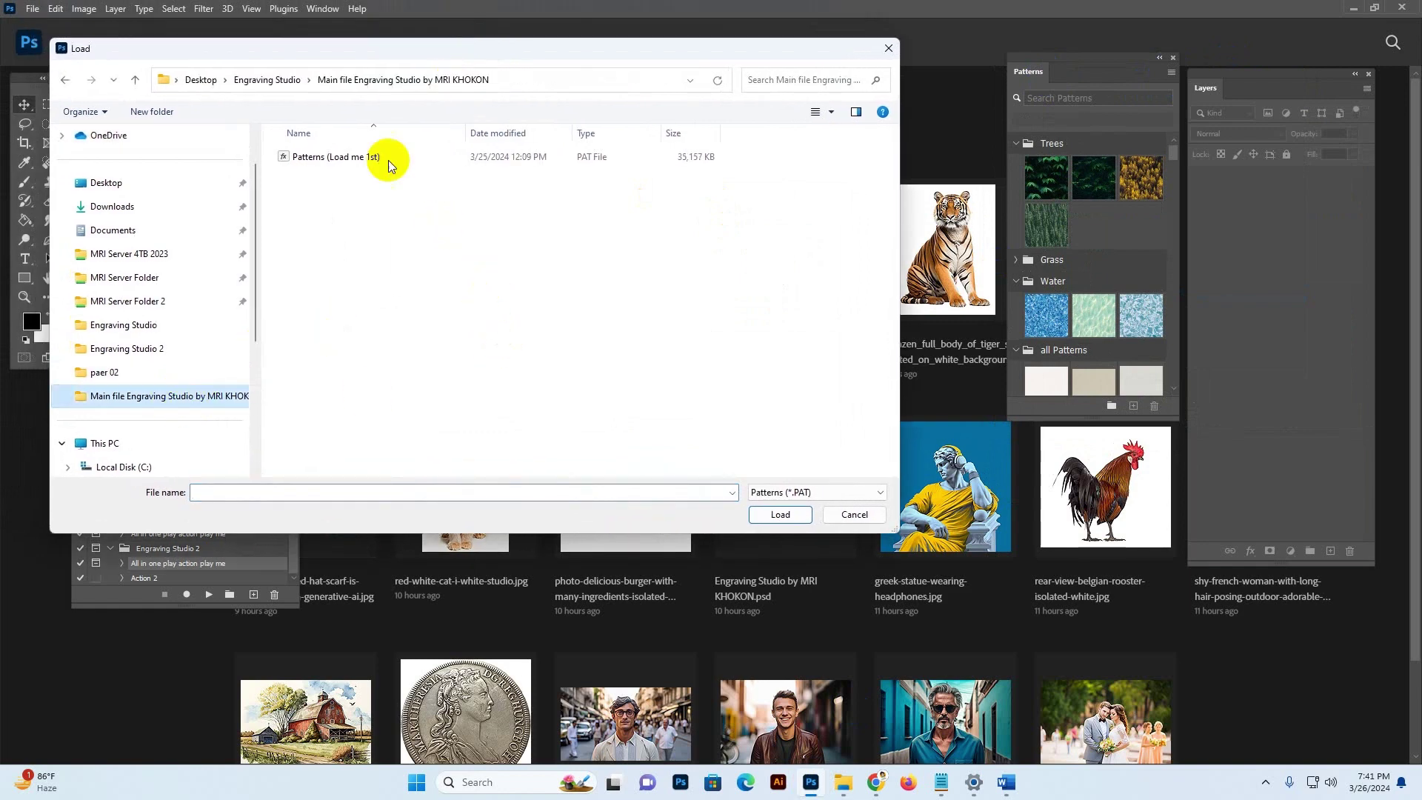
pyautogui.click(315, 160)
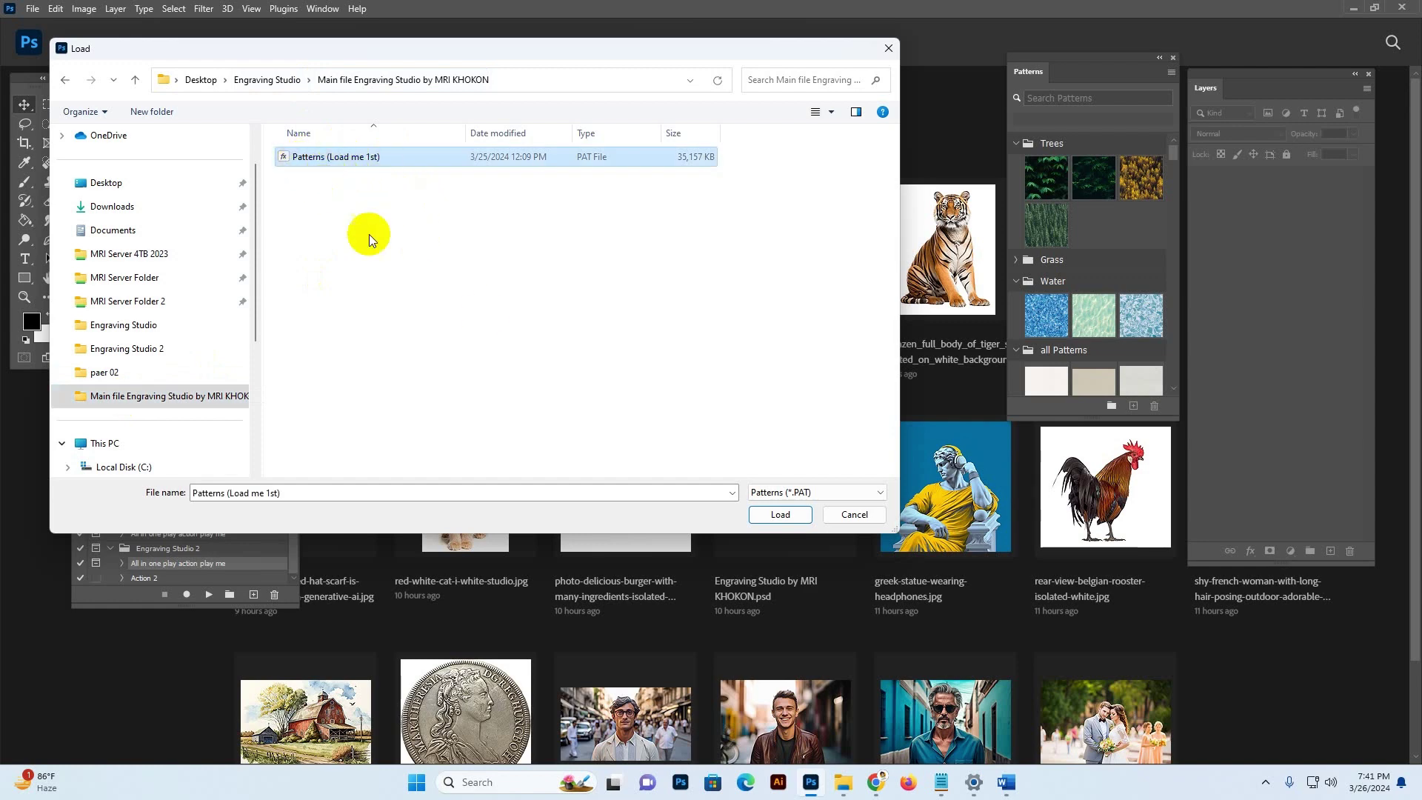
pyautogui.click(785, 517)
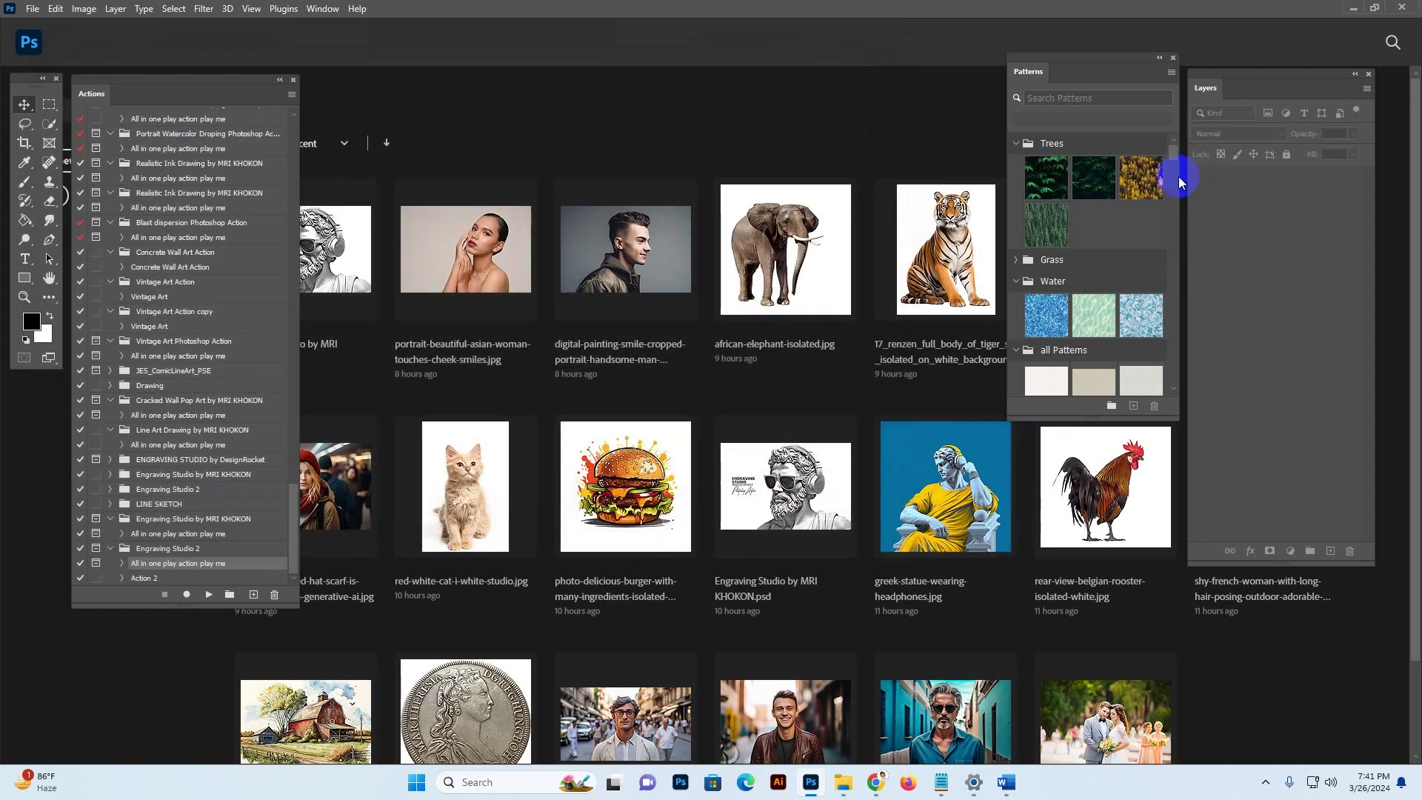
# Shorten the Patterns panel and close it.
pyautogui.moveTo(1178, 180); pyautogui.dragTo(1175, 134)
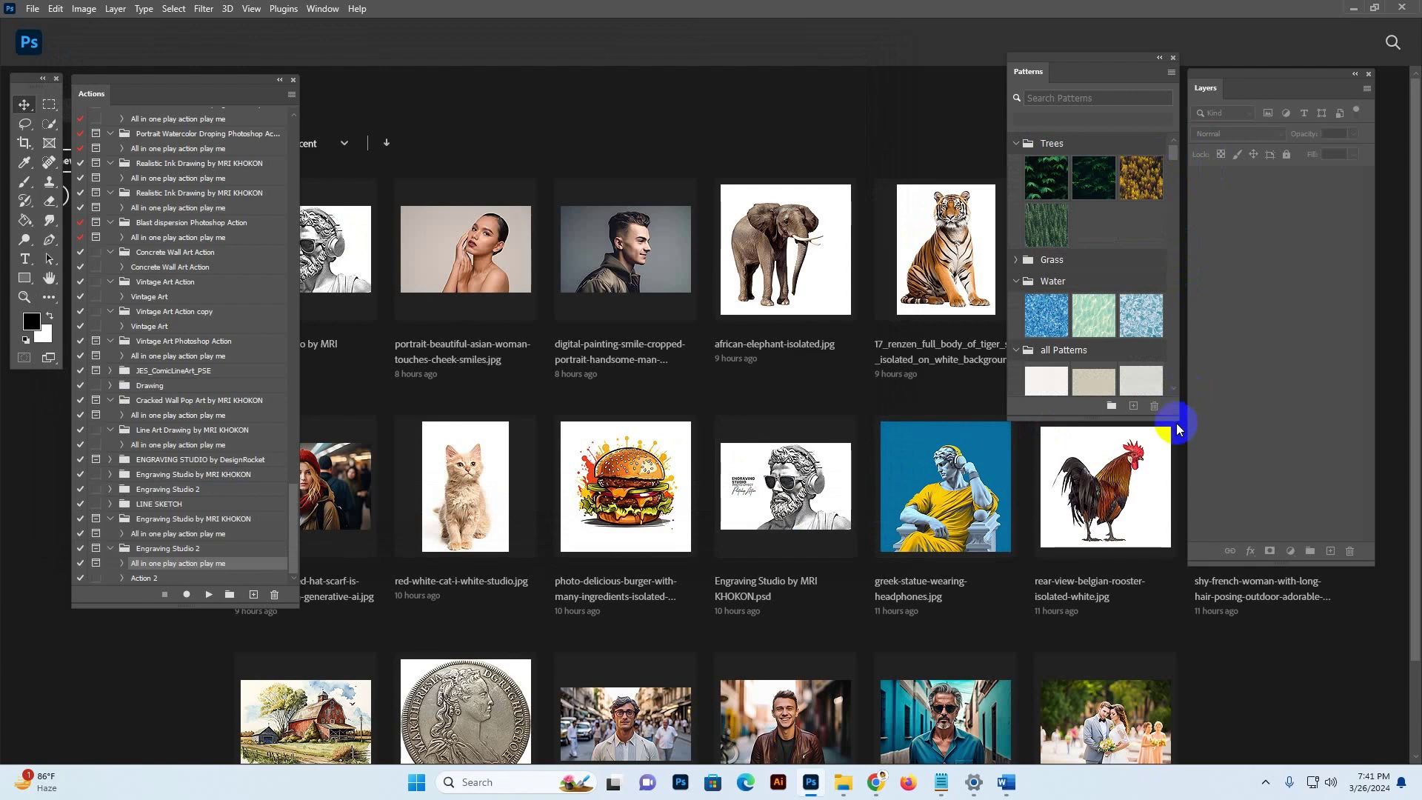
pyautogui.moveTo(1175, 419); pyautogui.dragTo(1181, 197)
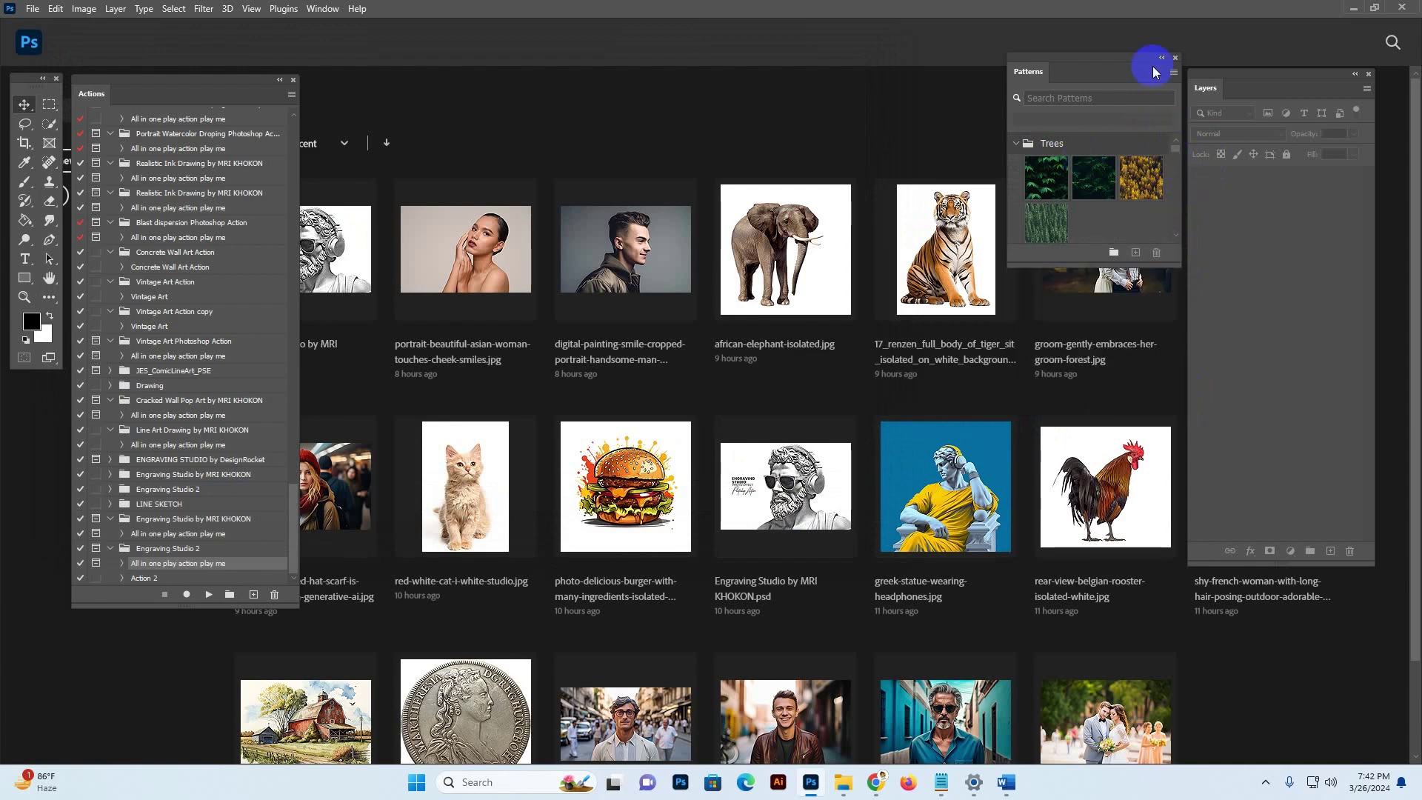
pyautogui.click(1178, 57)
# Hide and reopen the Actions panel, and place it beside the tools, wide enough to read the action names.
pyautogui.click(322, 8)
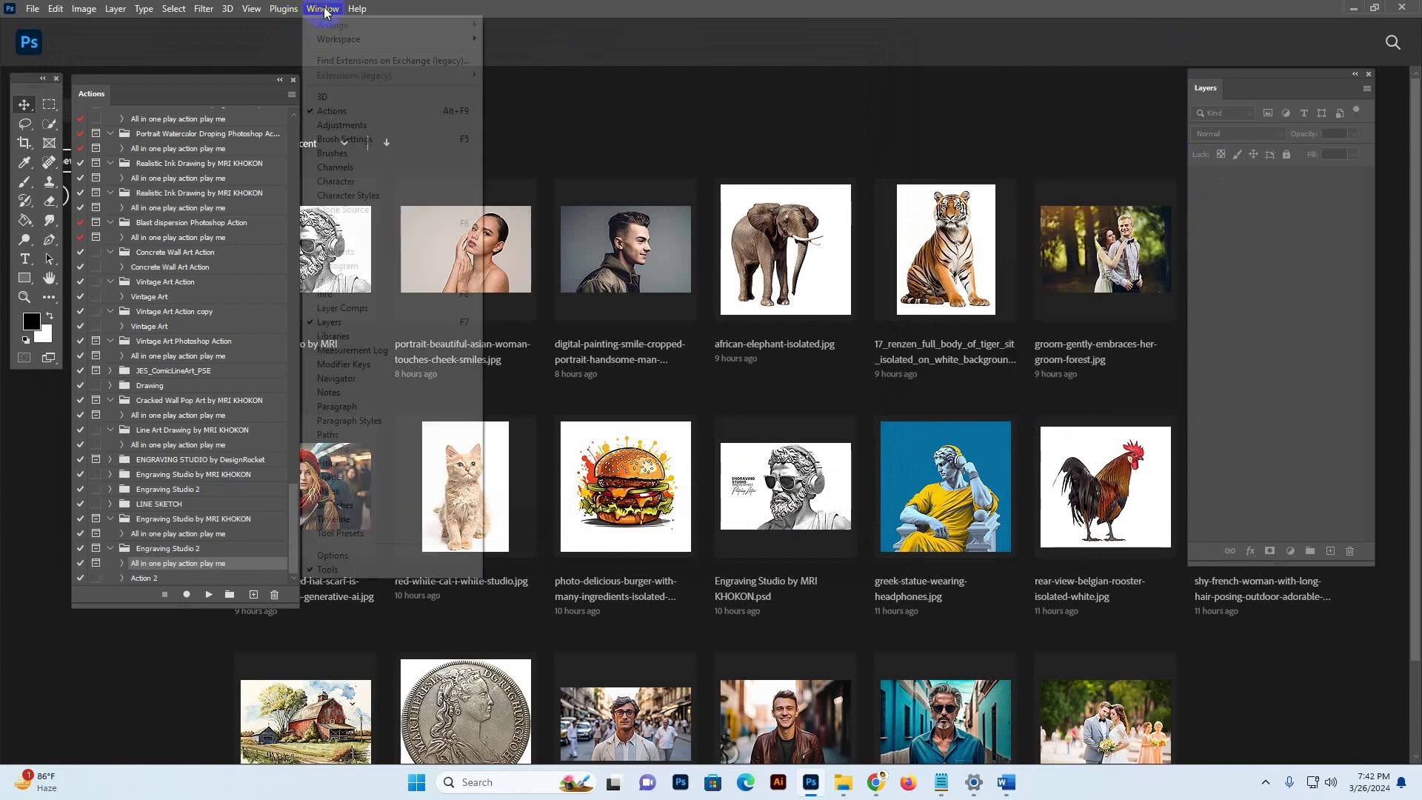
pyautogui.click(332, 110)
pyautogui.click(313, 8)
pyautogui.click(332, 110)
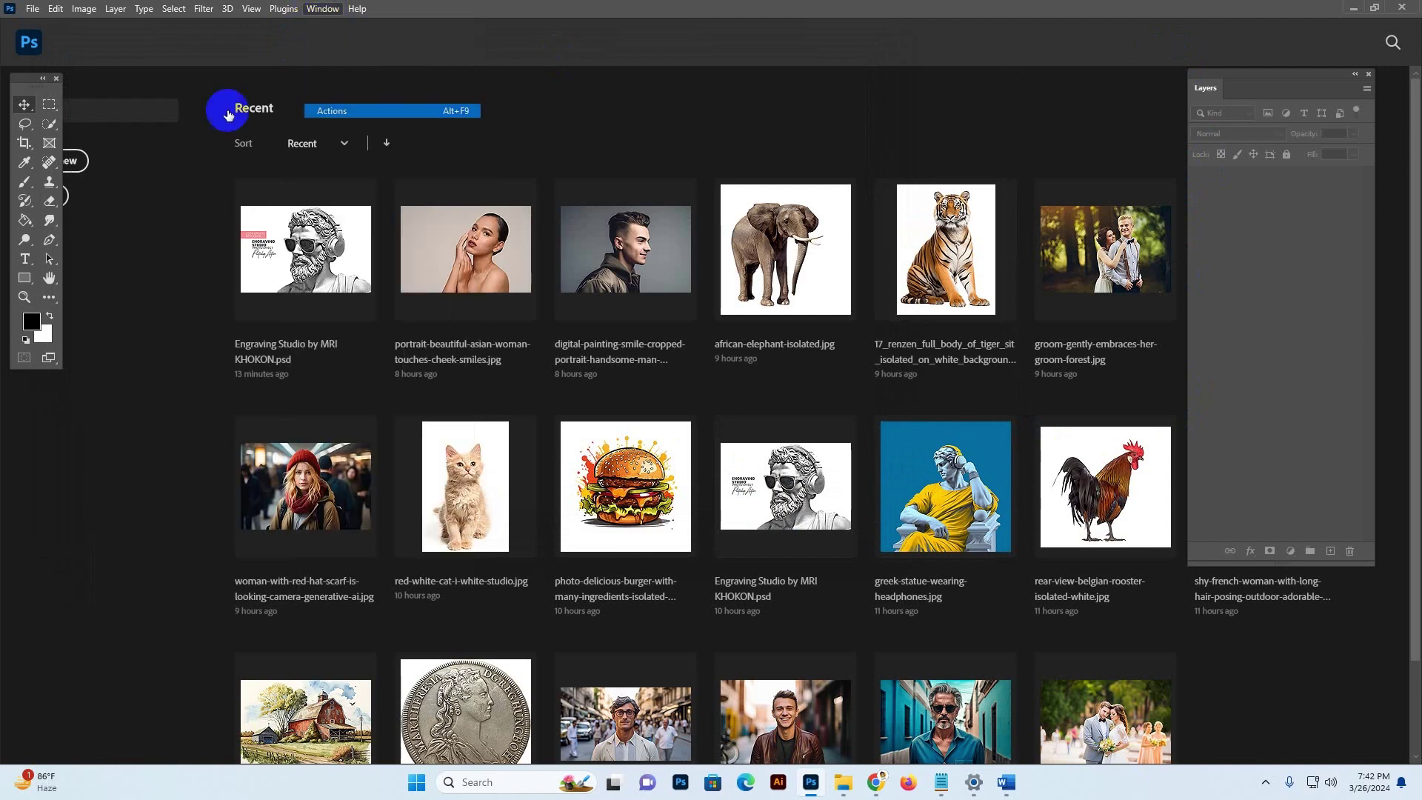
pyautogui.moveTo(120, 94)
pyautogui.mouseDown()
pyautogui.moveTo(1100, 87)
pyautogui.moveTo(1257, 96)
pyautogui.moveTo(1267, 115)
pyautogui.moveTo(613, 216)
pyautogui.moveTo(102, 90)
pyautogui.mouseUp()
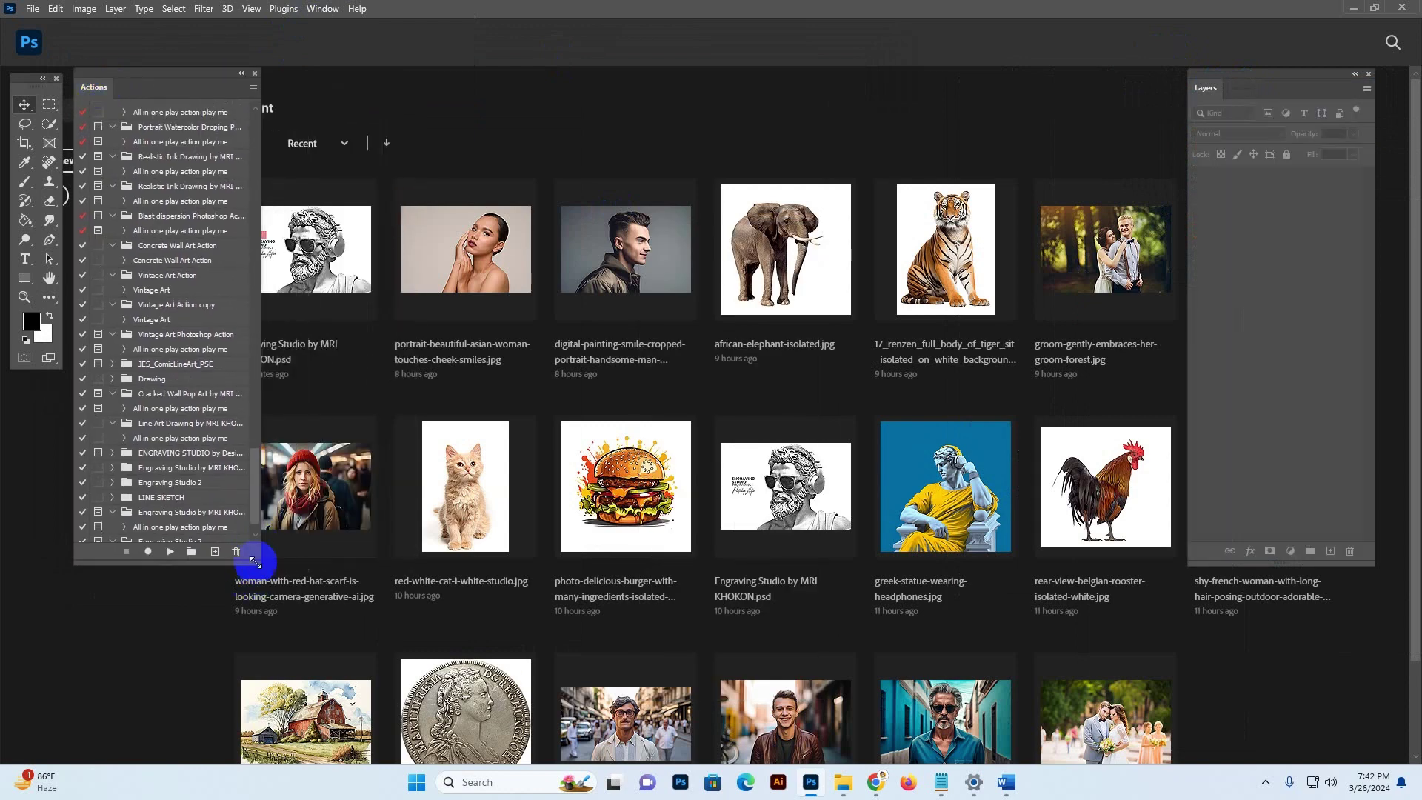
pyautogui.moveTo(252, 564); pyautogui.dragTo(317, 585)
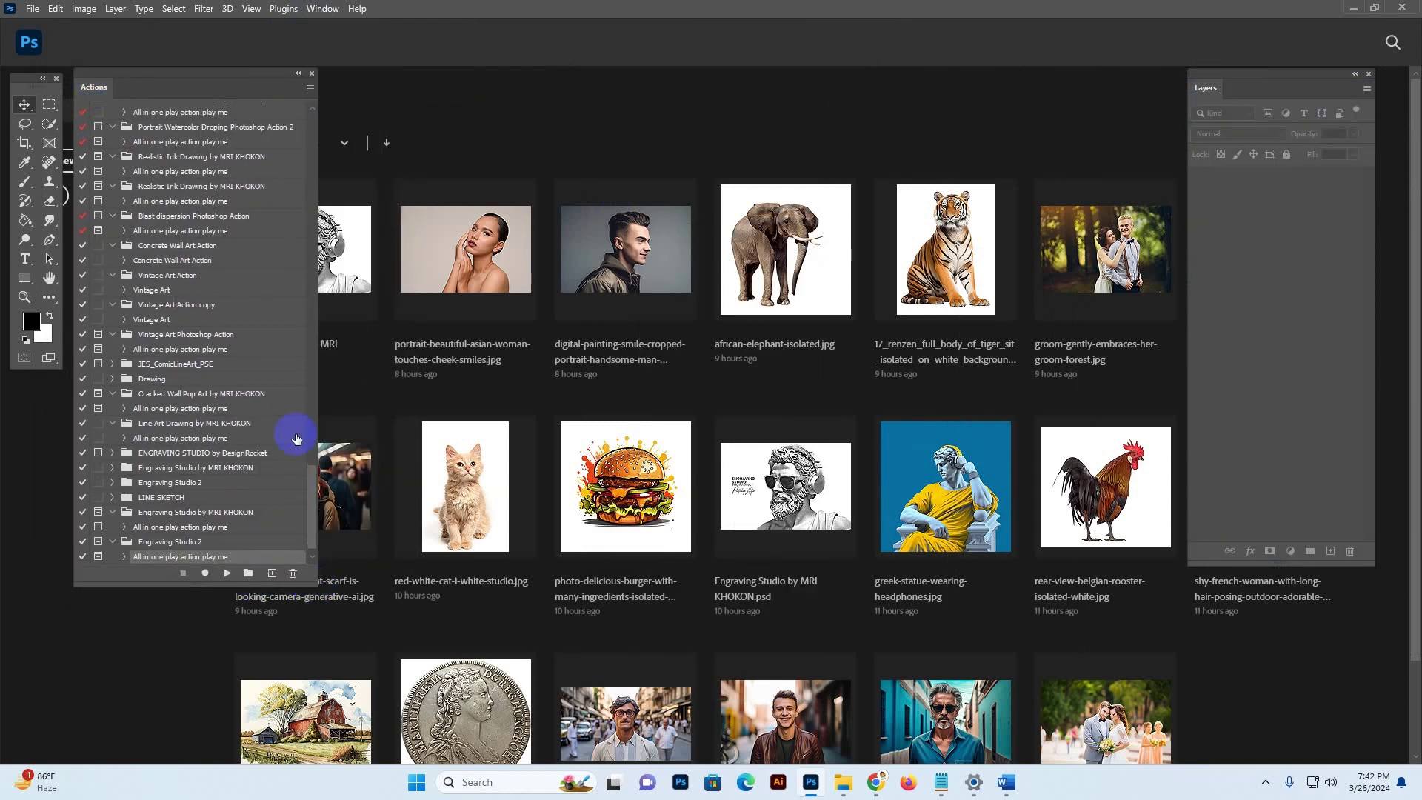
# Load the Engraving Studio ATN file from the main product folder and select its "All in one play action play me" action.
pyautogui.click(310, 88)
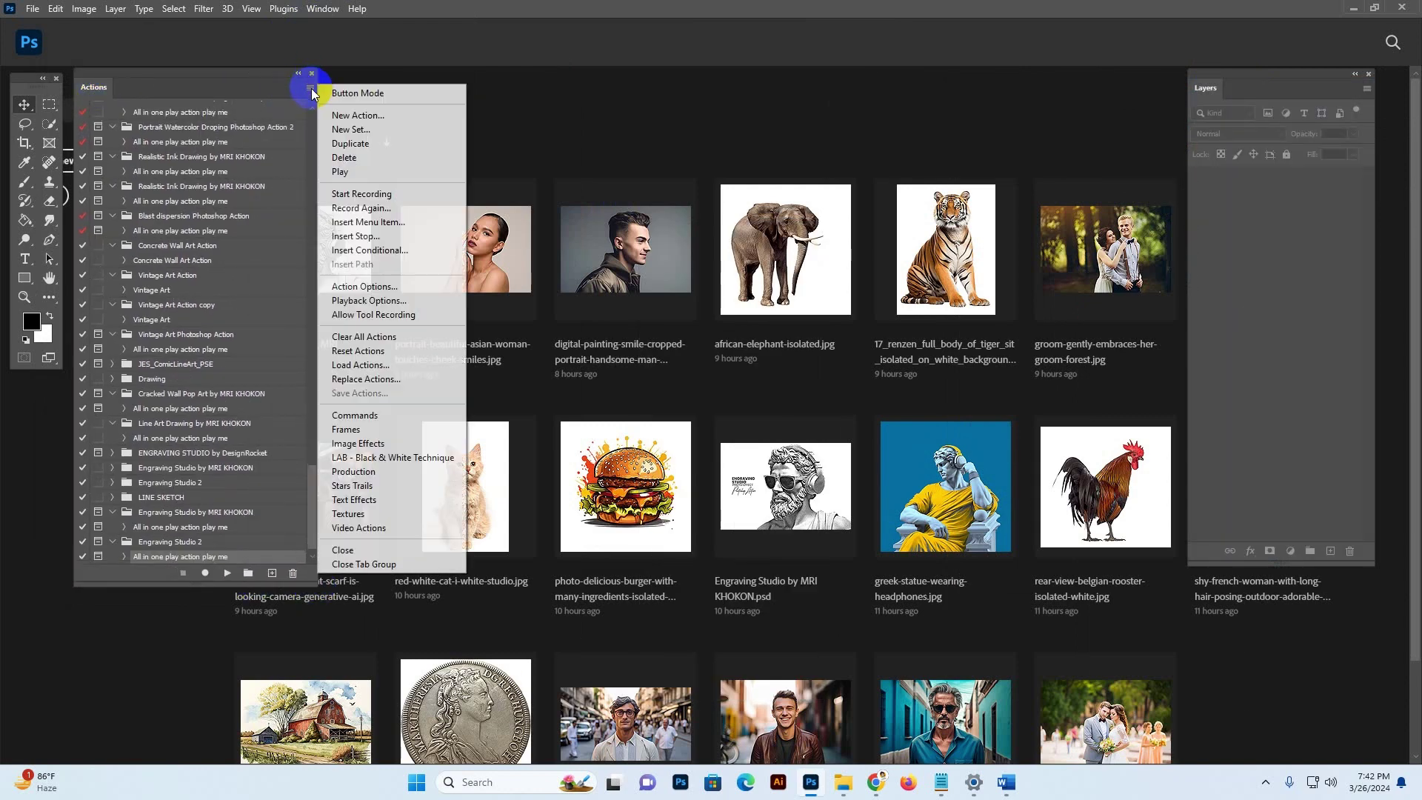
pyautogui.click(376, 365)
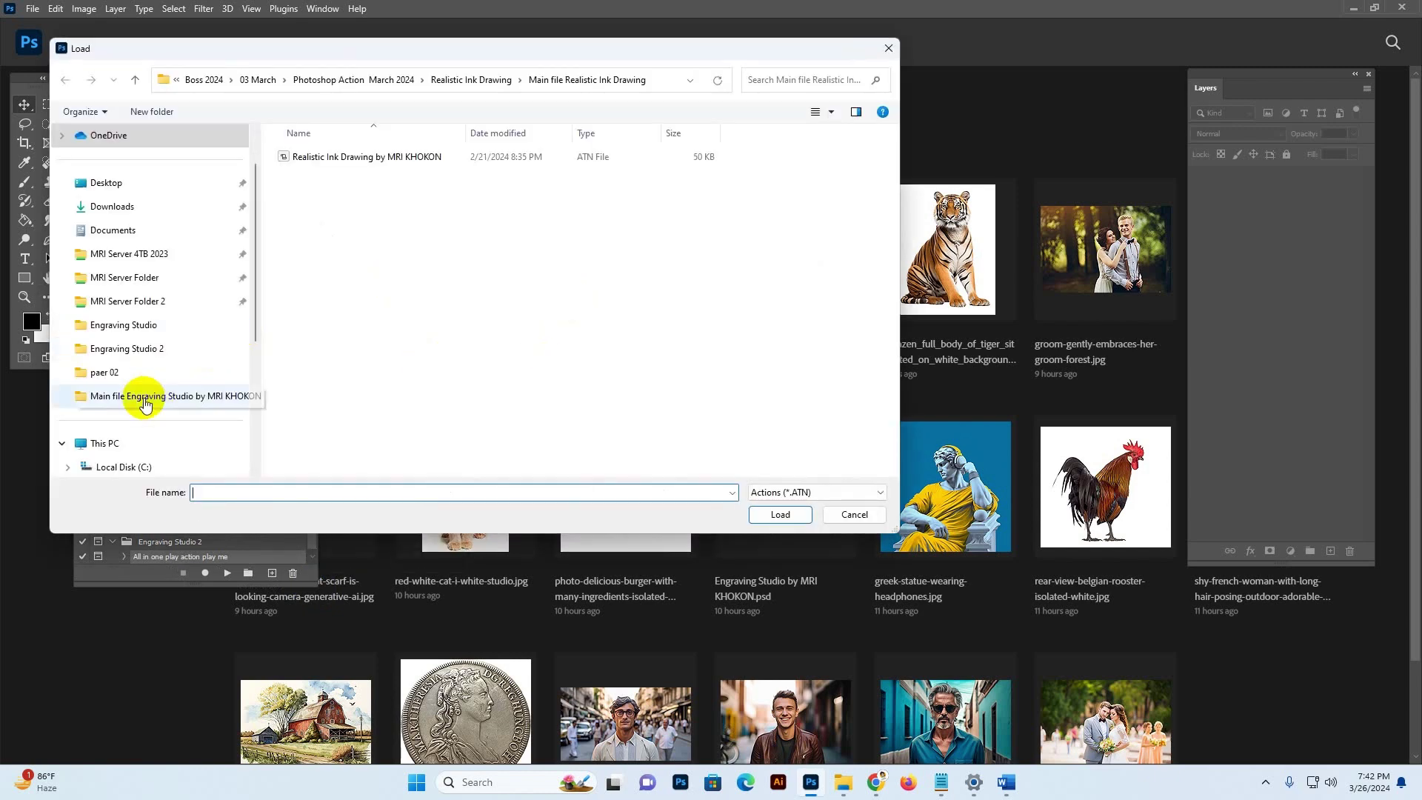
pyautogui.click(145, 404)
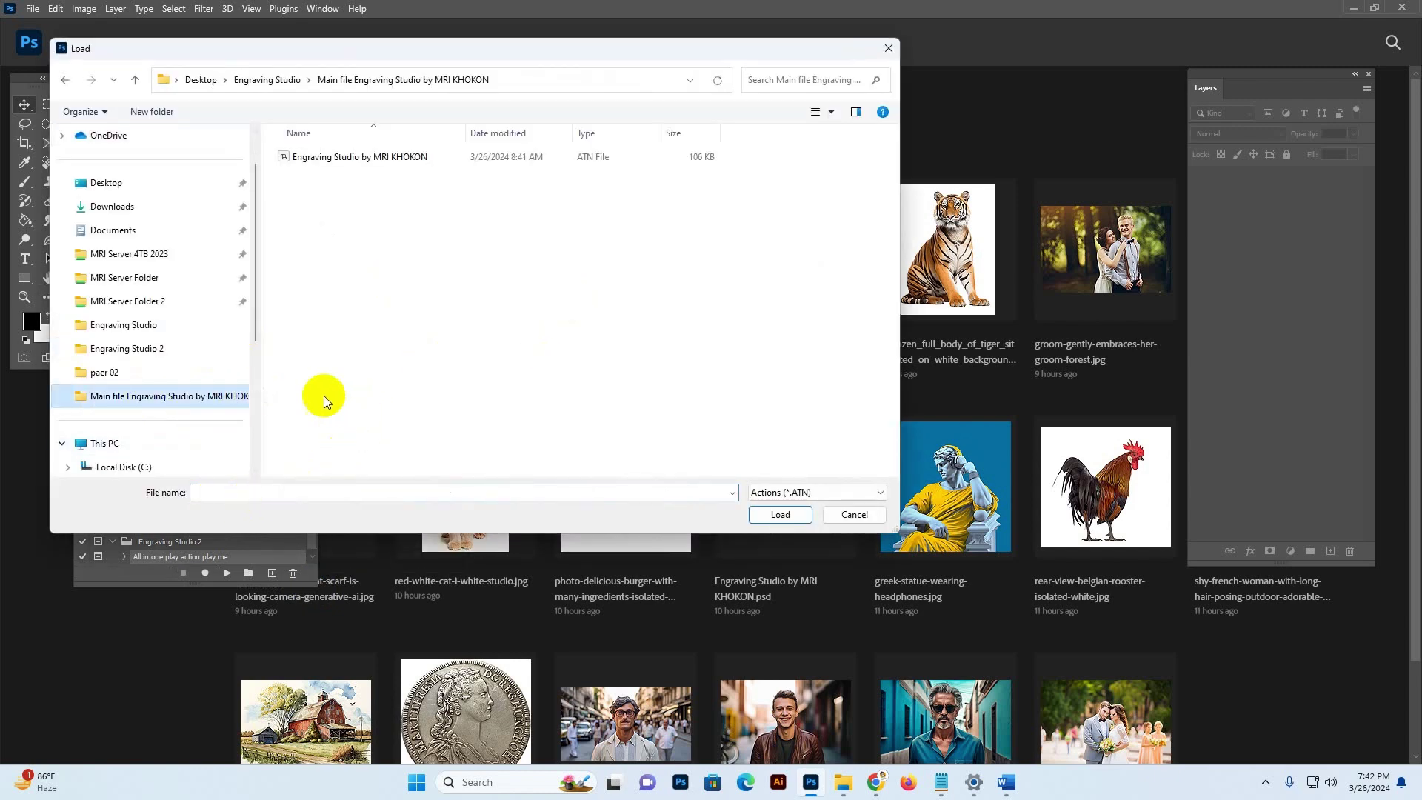
pyautogui.click(343, 166)
pyautogui.click(780, 514)
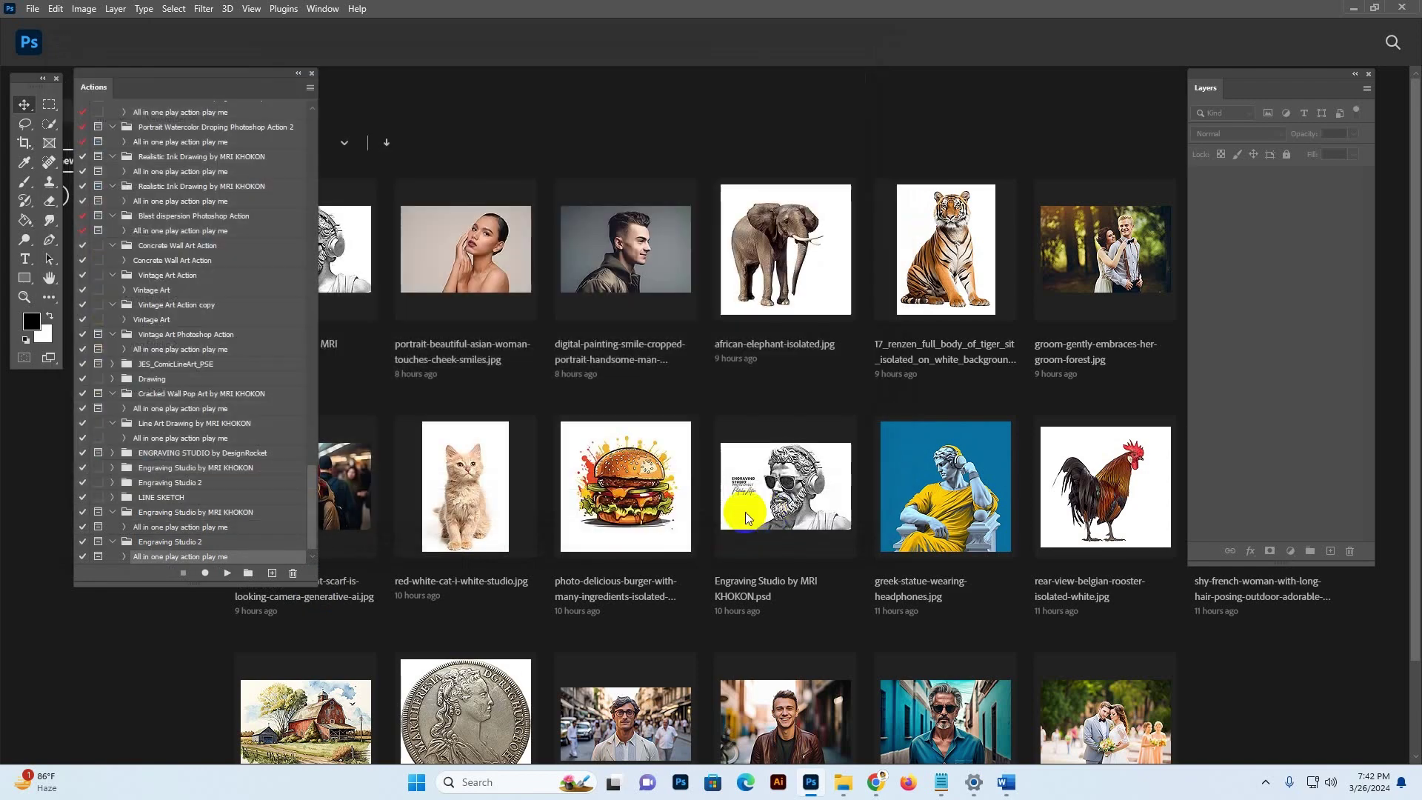
pyautogui.moveTo(314, 532); pyautogui.dragTo(271, 564)
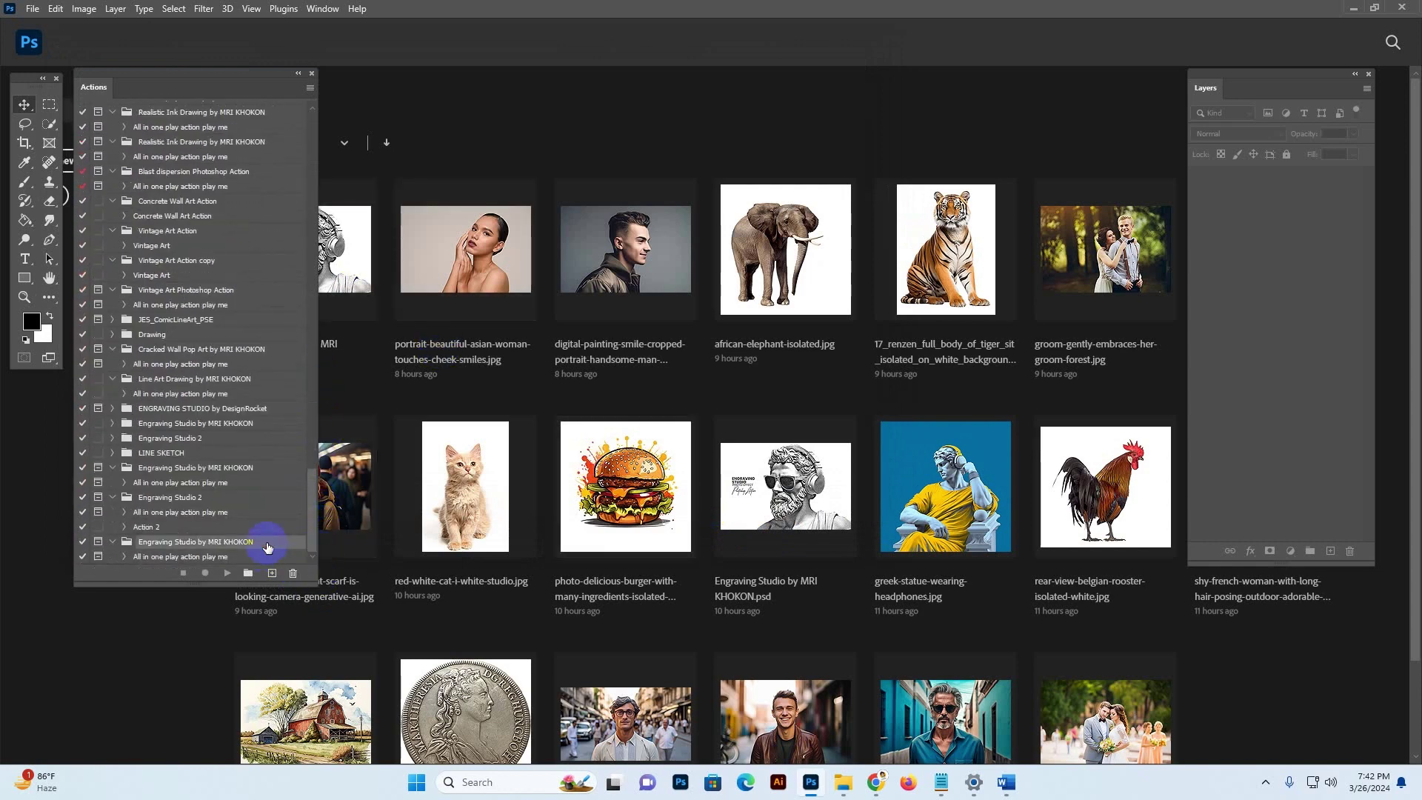
pyautogui.click(226, 557)
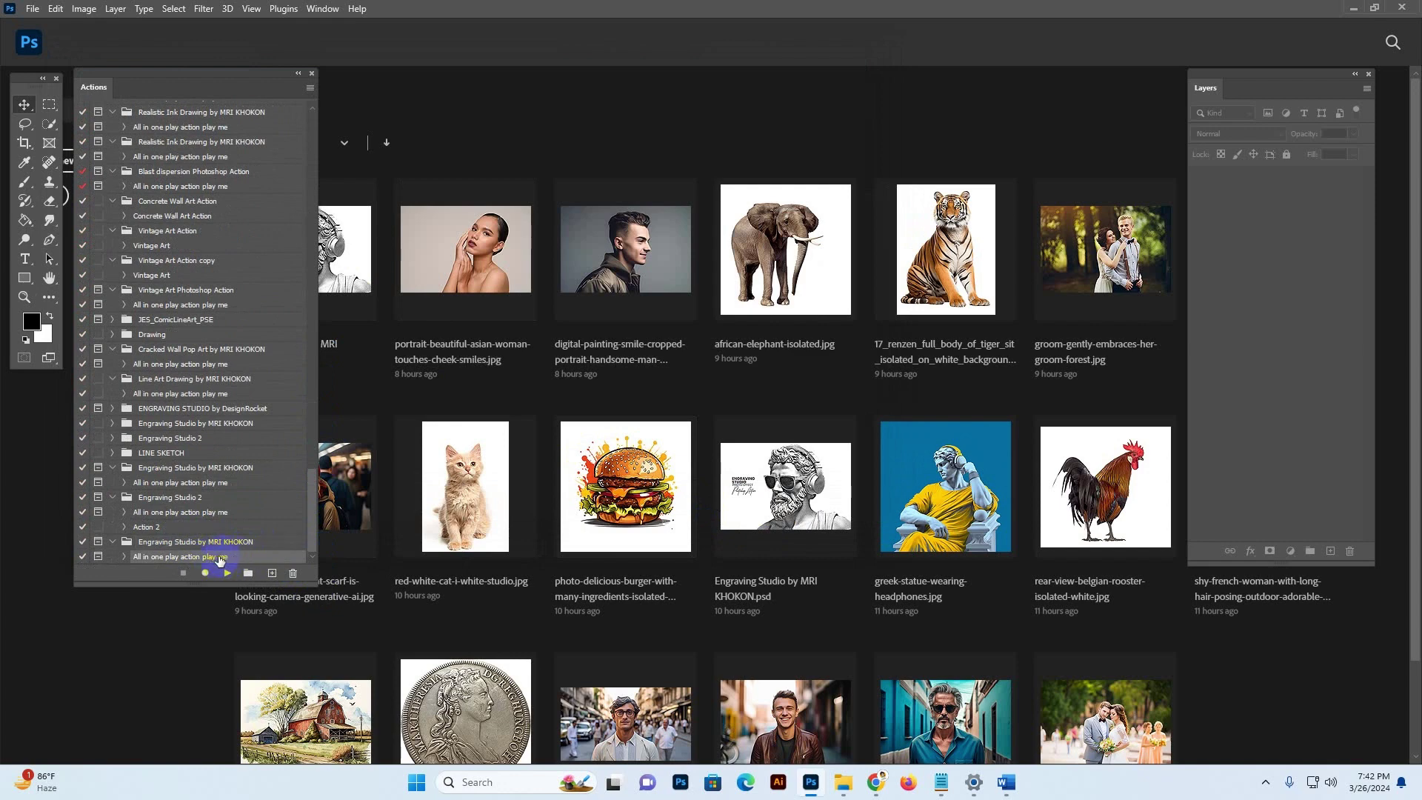
# Switch to File Explorer and go up from the main product folder to the Engraving Studio folder.
pyautogui.moveTo(849, 784)
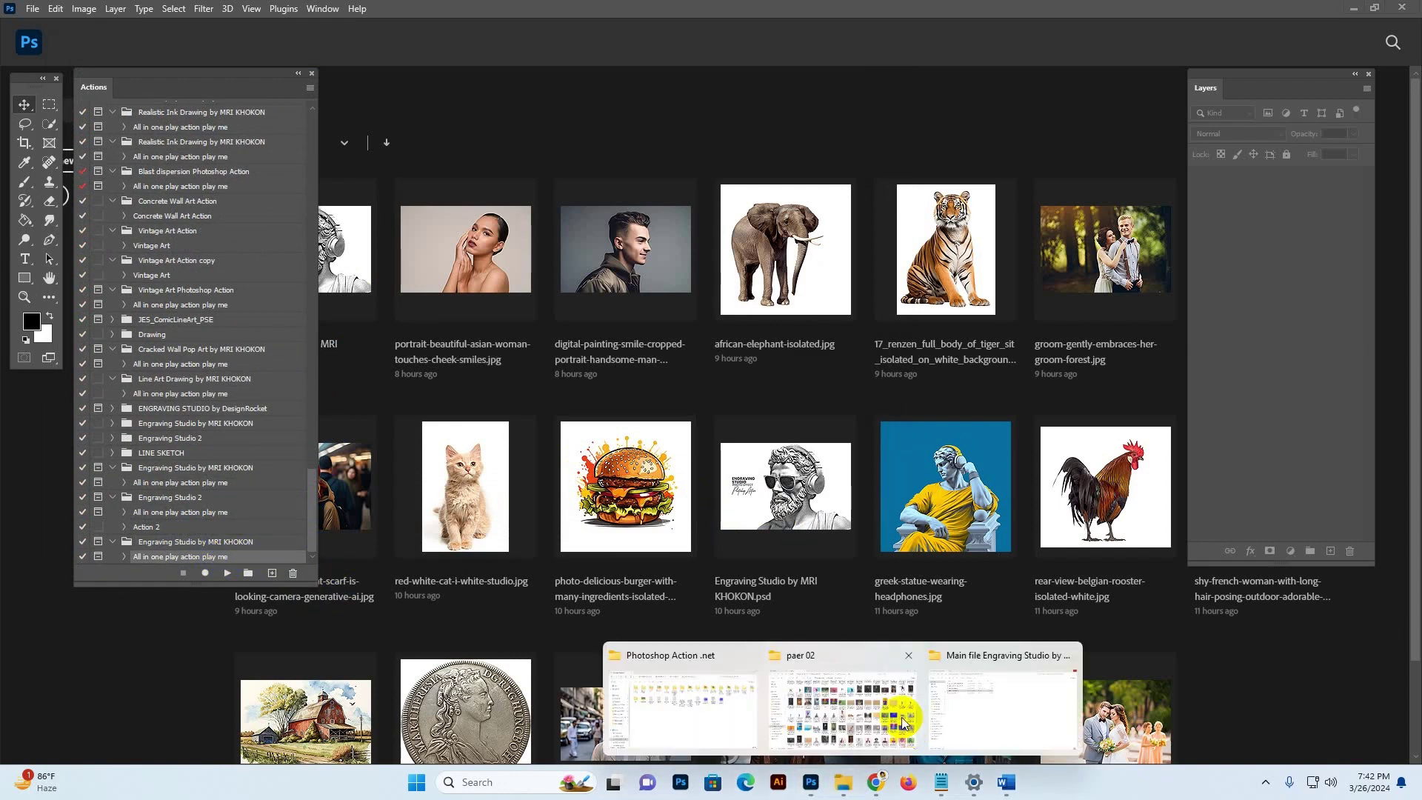
pyautogui.click(1029, 714)
pyautogui.press('BackSpace')
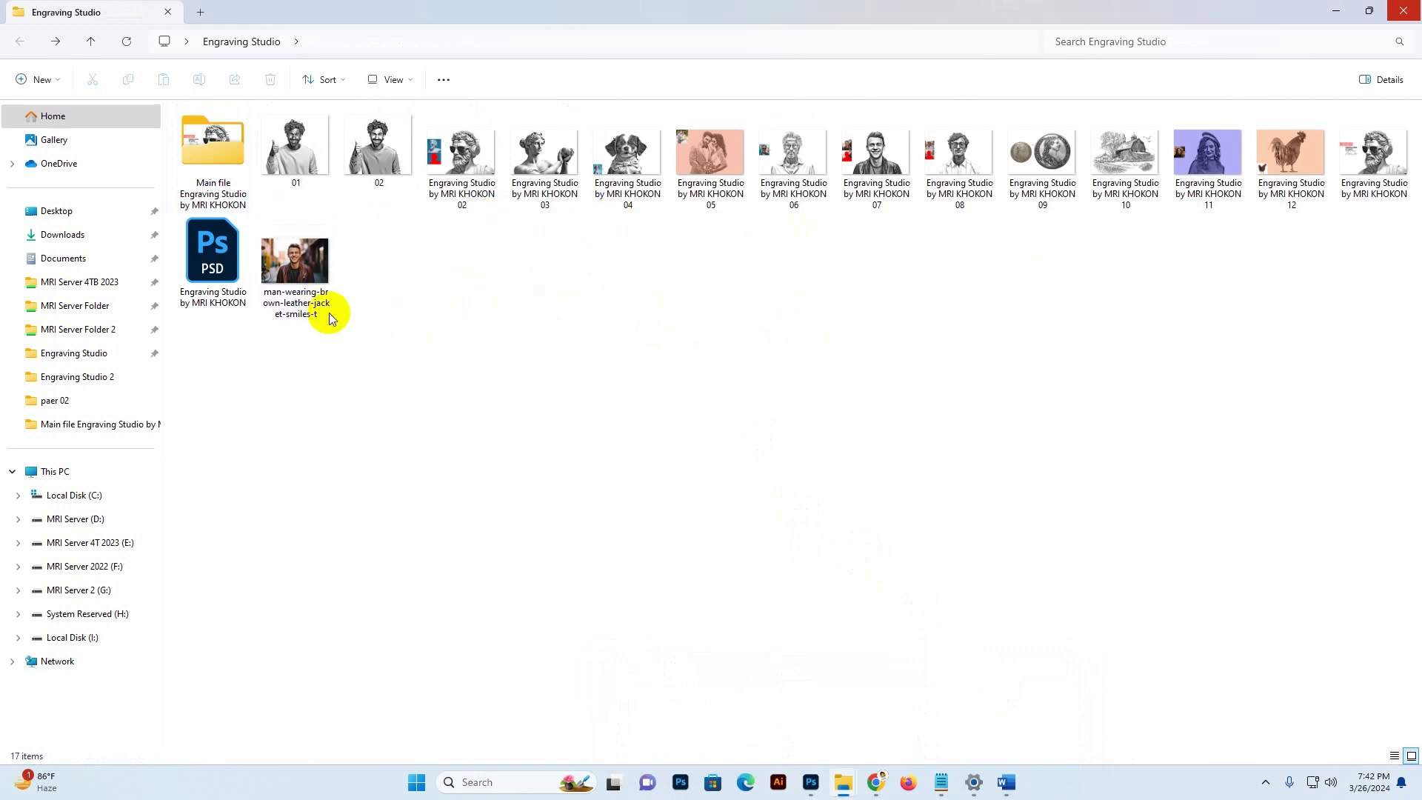
pyautogui.click(329, 311)
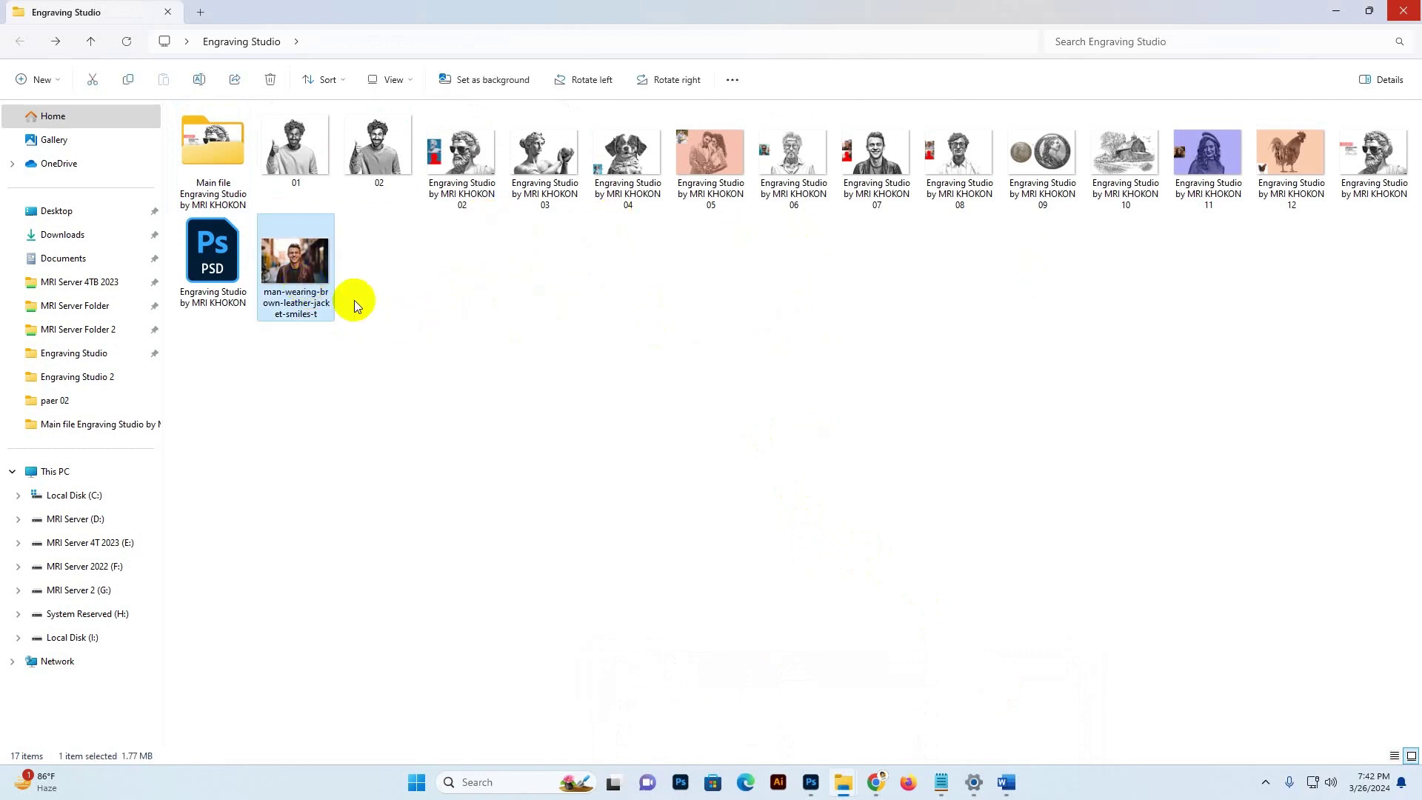
pyautogui.click(319, 289)
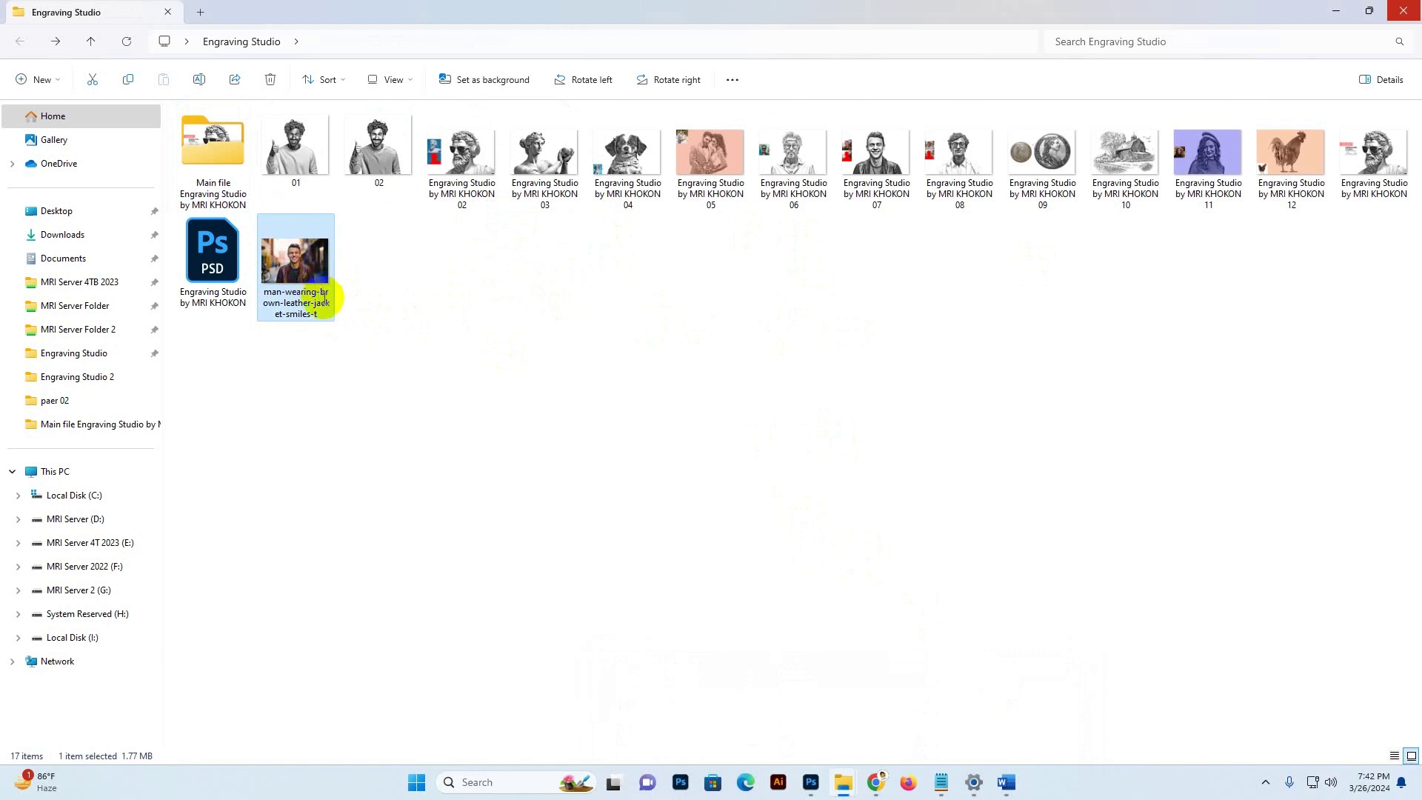
pyautogui.moveTo(329, 302); pyautogui.dragTo(909, 434)
pyautogui.click(910, 434)
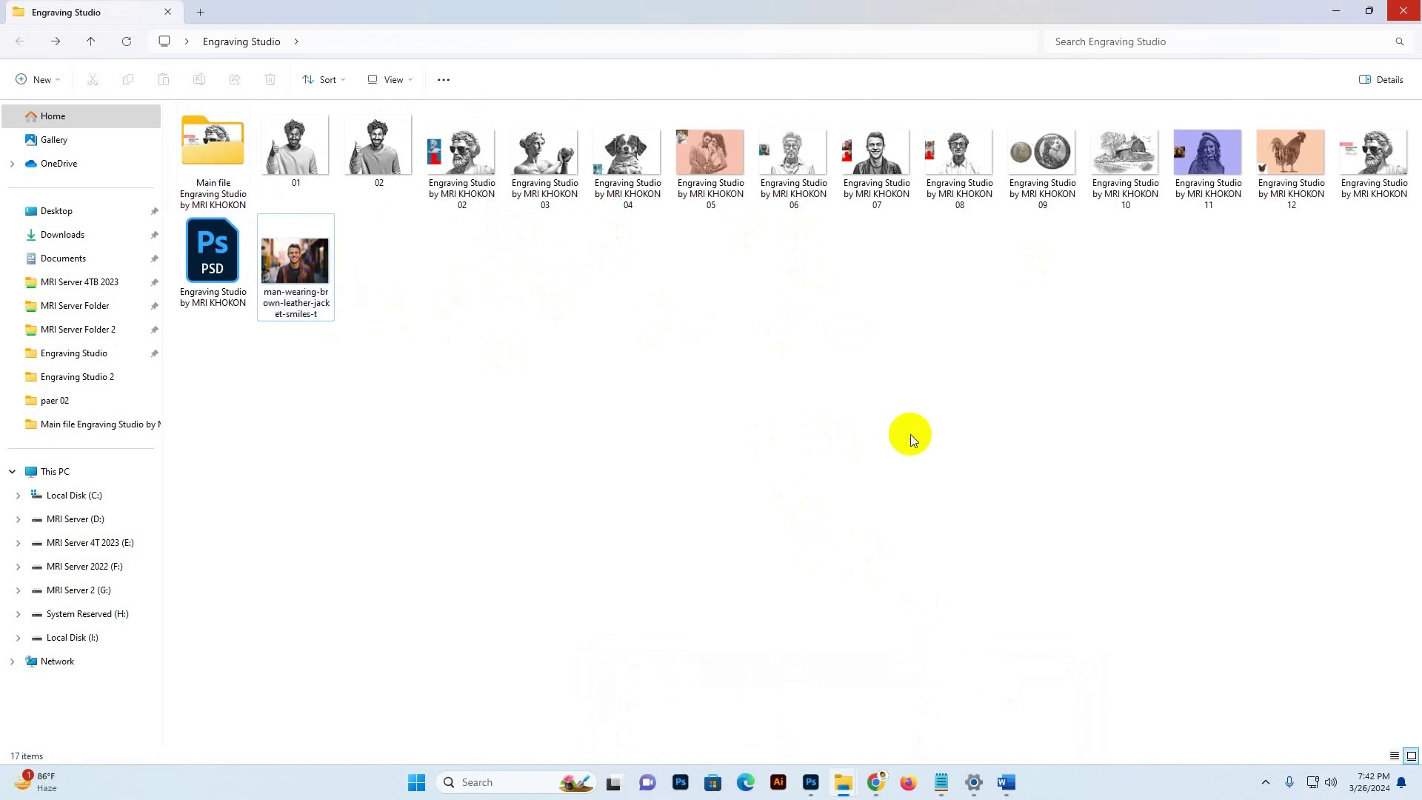
# Open the "cool-classic-pop-sculpture-with-concept" photo from the Engraving Studio folder in Photoshop.
pyautogui.click(397, 324)
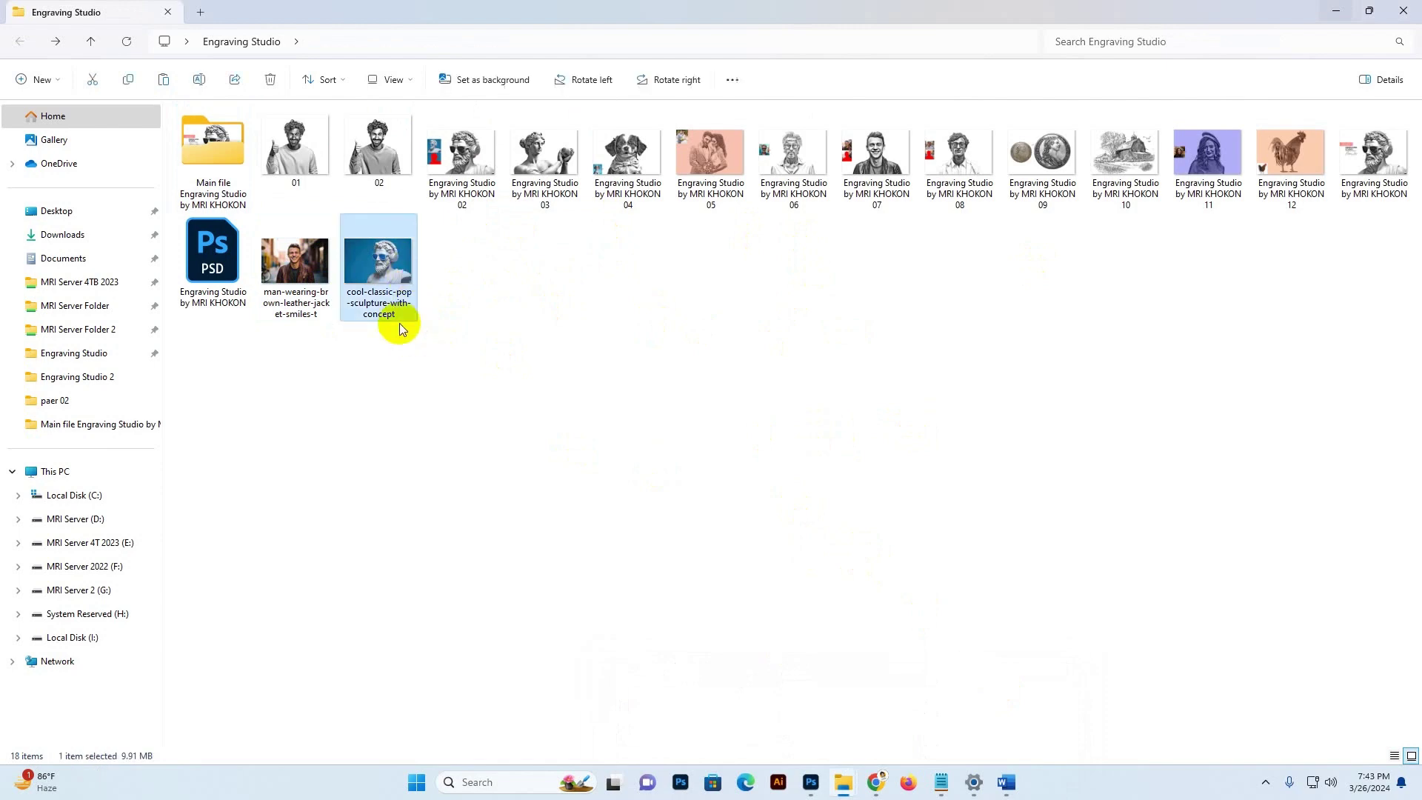
pyautogui.click(311, 333)
pyautogui.moveTo(413, 280)
pyautogui.mouseDown()
pyautogui.moveTo(787, 603)
pyautogui.moveTo(793, 765)
pyautogui.moveTo(813, 778)
pyautogui.moveTo(734, 33)
pyautogui.moveTo(723, 57)
pyautogui.moveTo(776, 241)
pyautogui.mouseUp()
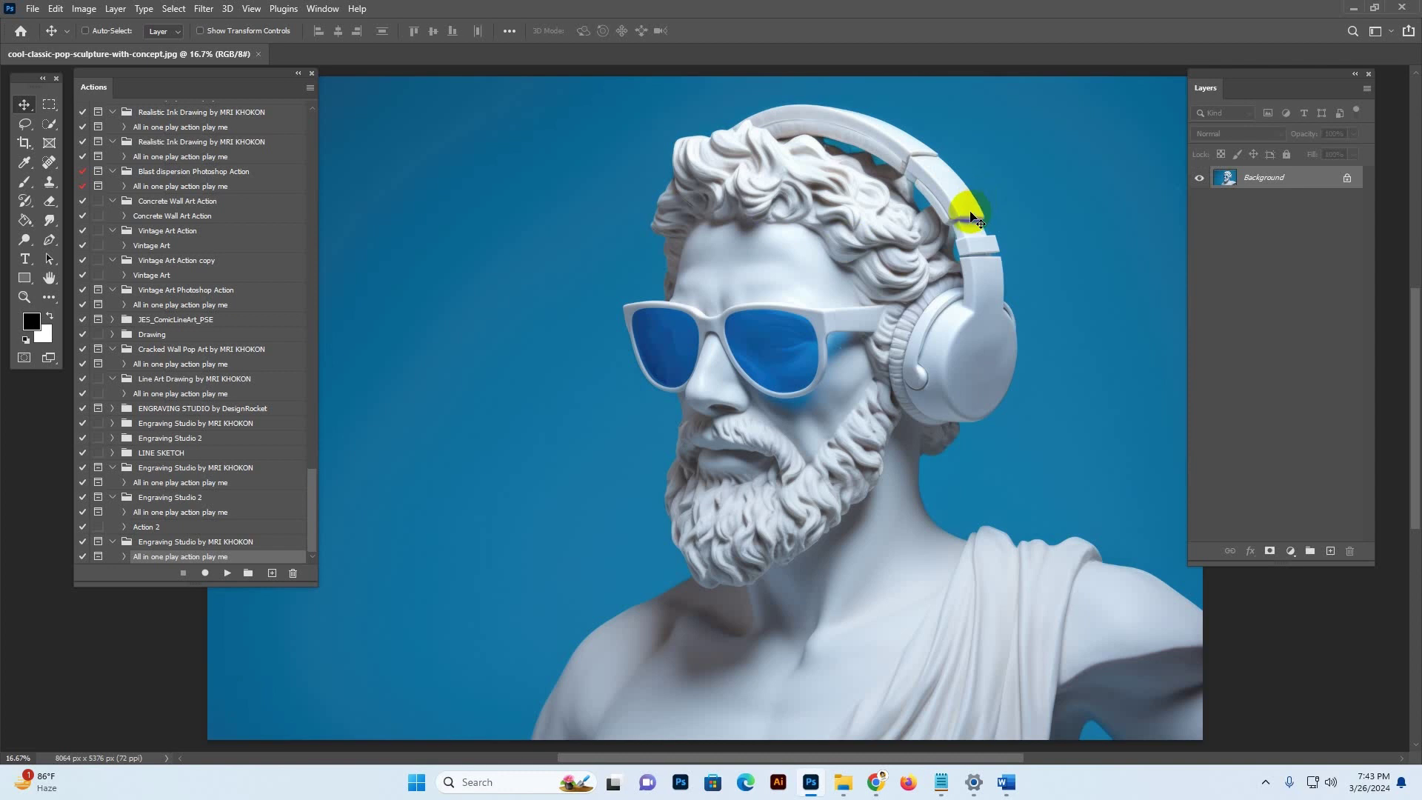
# Move the Actions panel slightly down below the document title and set the image's color mode to RGB.
pyautogui.click(206, 94)
pyautogui.moveTo(208, 94); pyautogui.dragTo(208, 99)
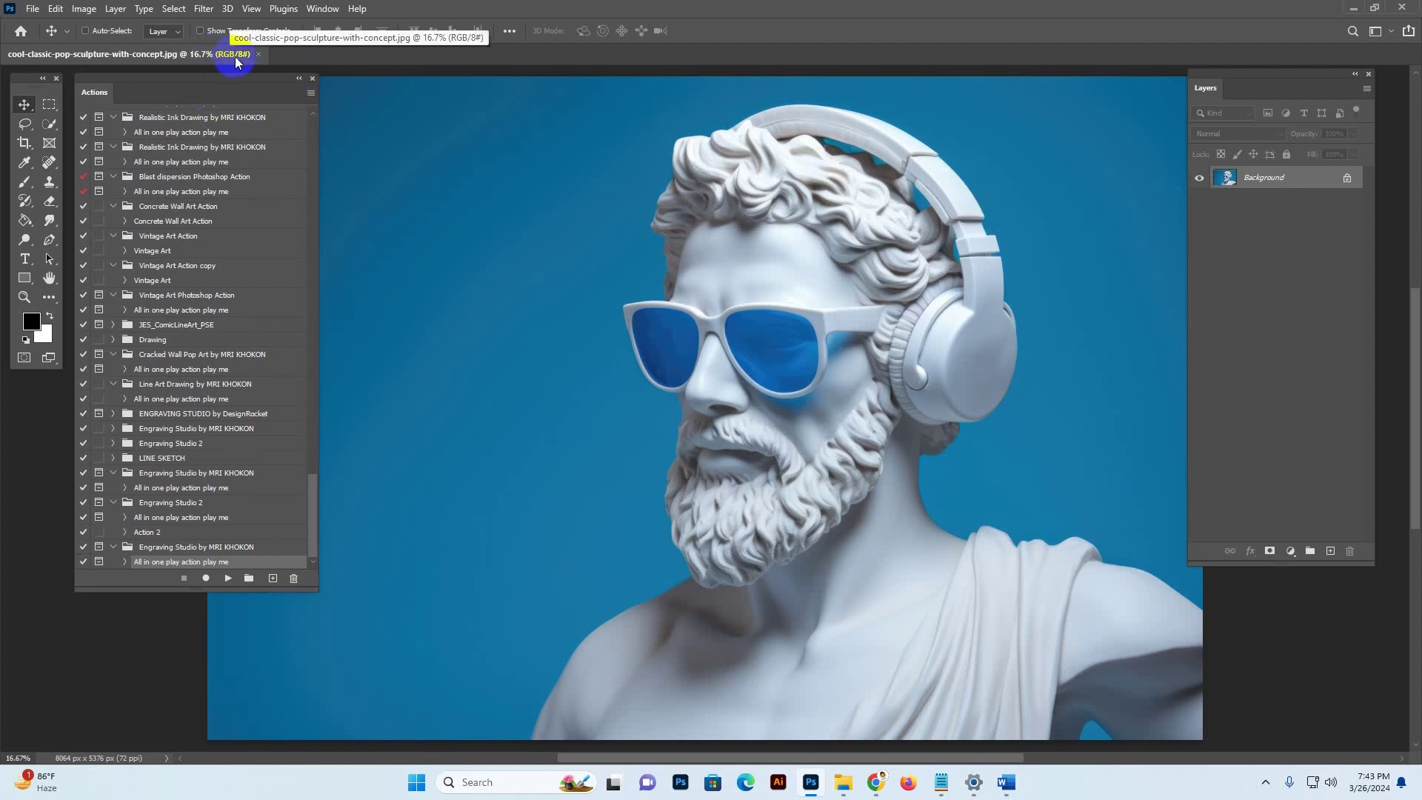
pyautogui.click(84, 8)
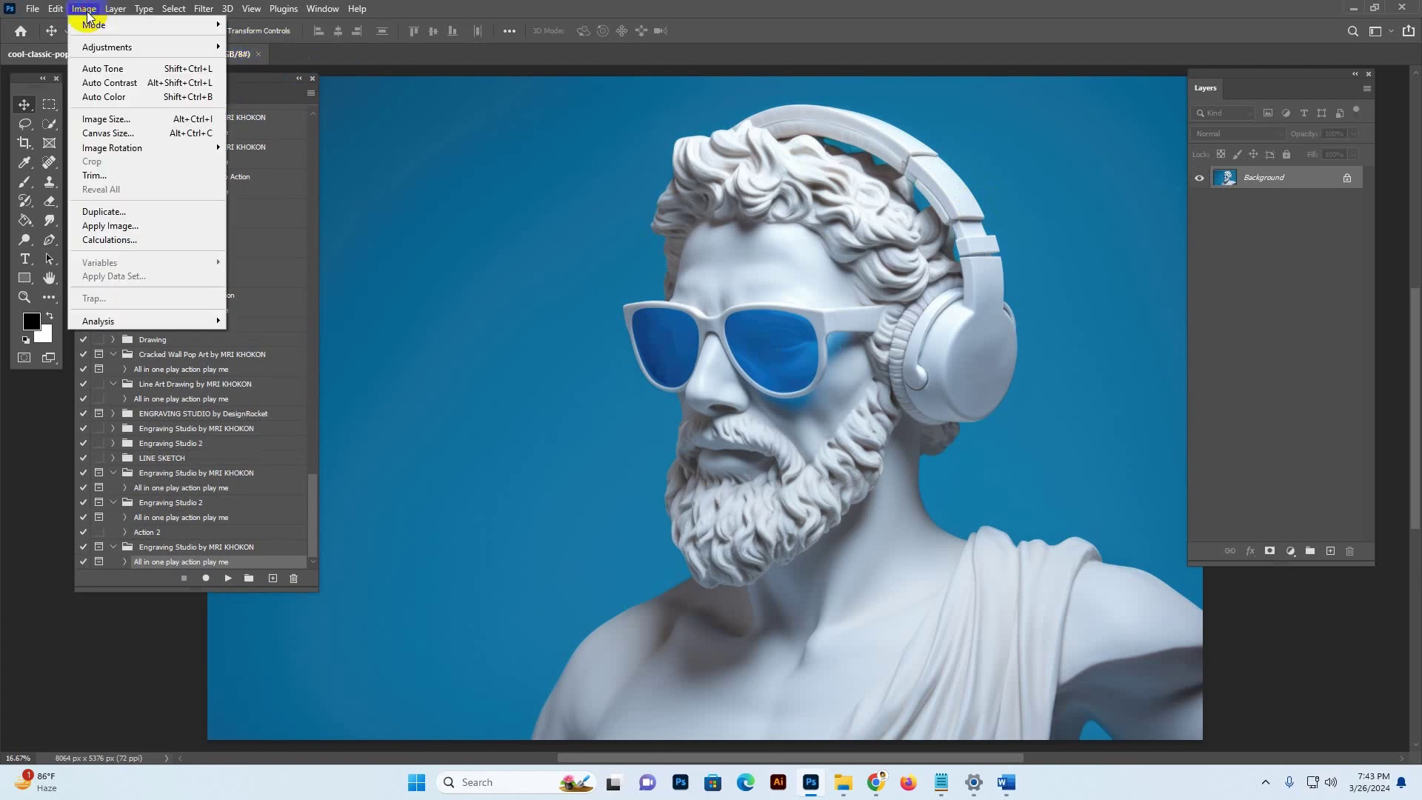
pyautogui.moveTo(136, 29)
pyautogui.click(251, 82)
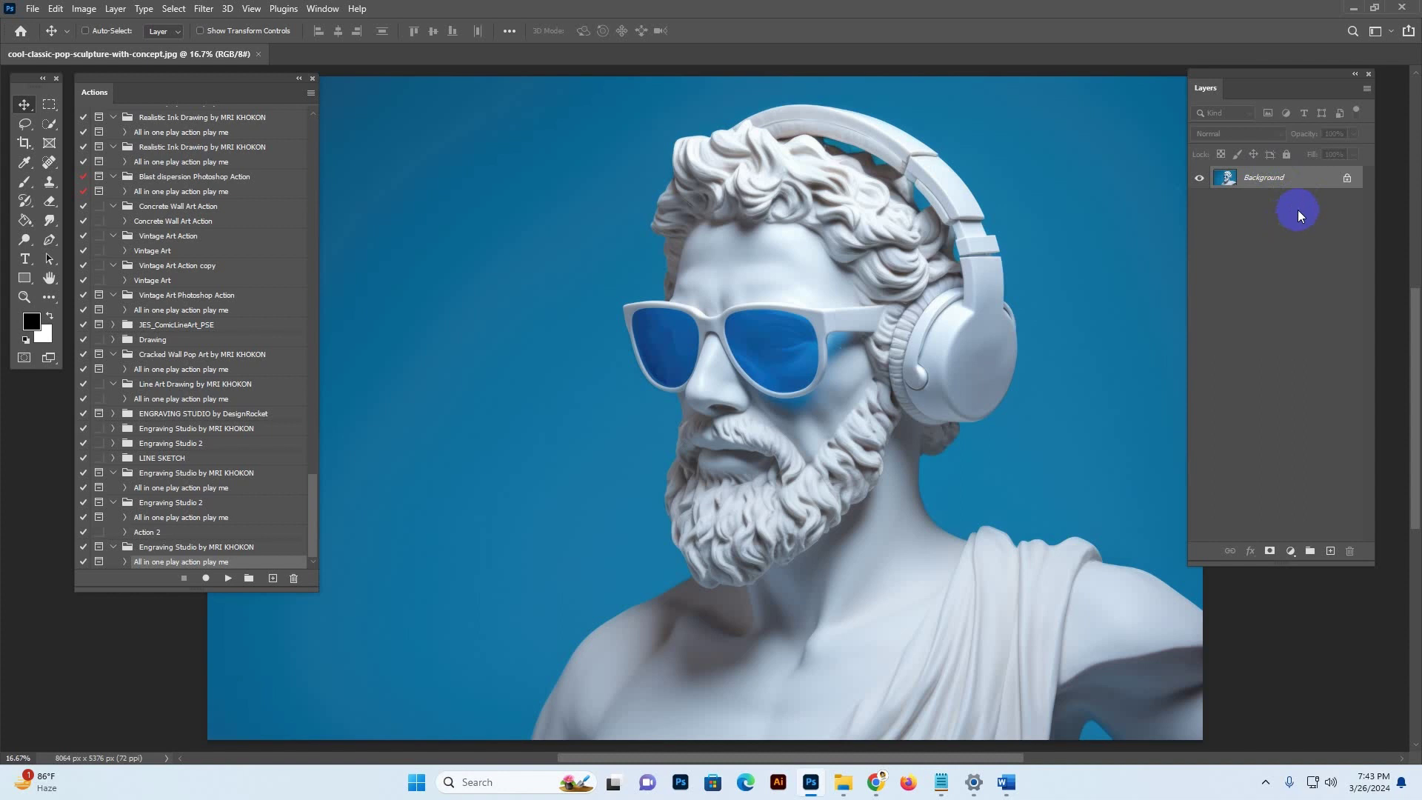
# Convert the Background to a regular layer named Layer 0 and flatten the image.
pyautogui.doubleClick(1301, 180)
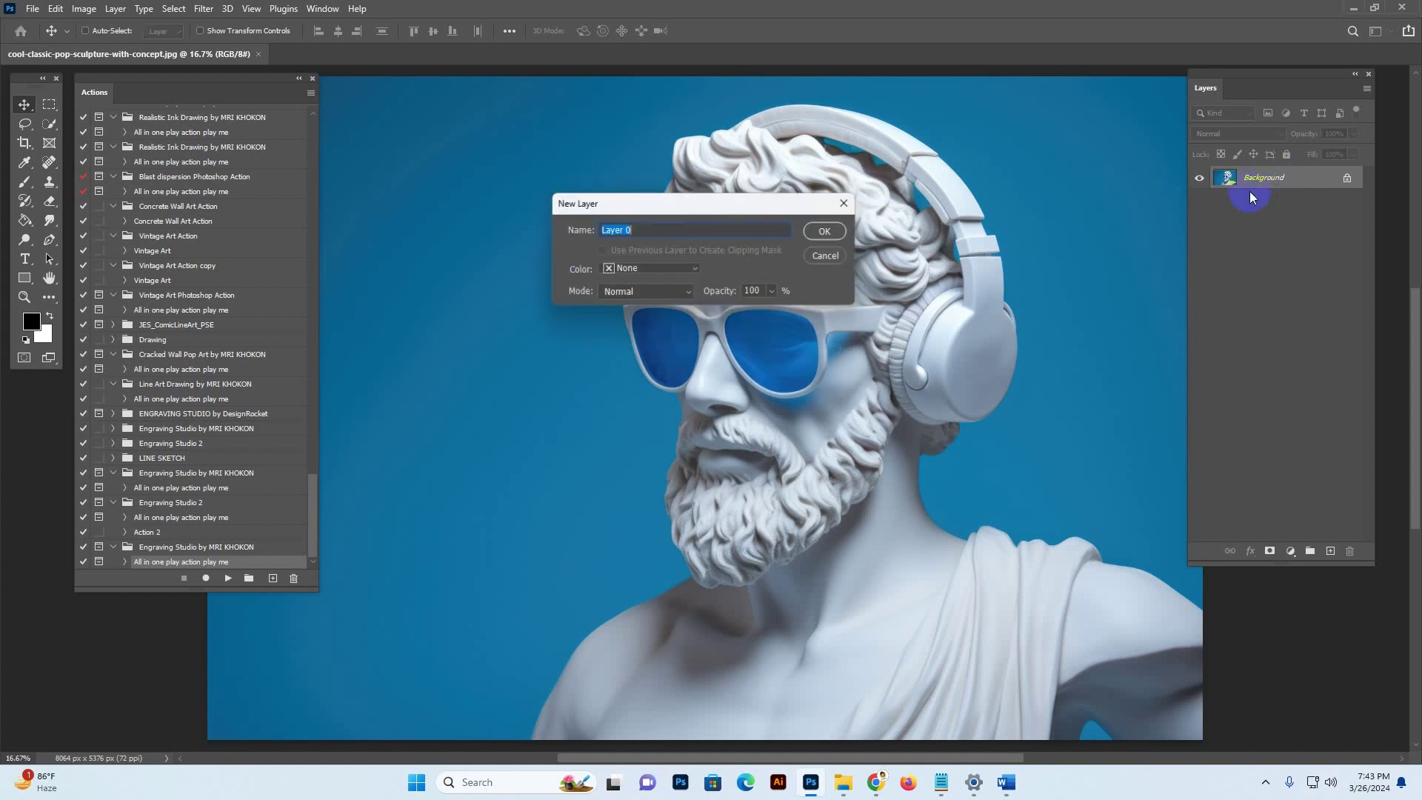
pyautogui.click(830, 232)
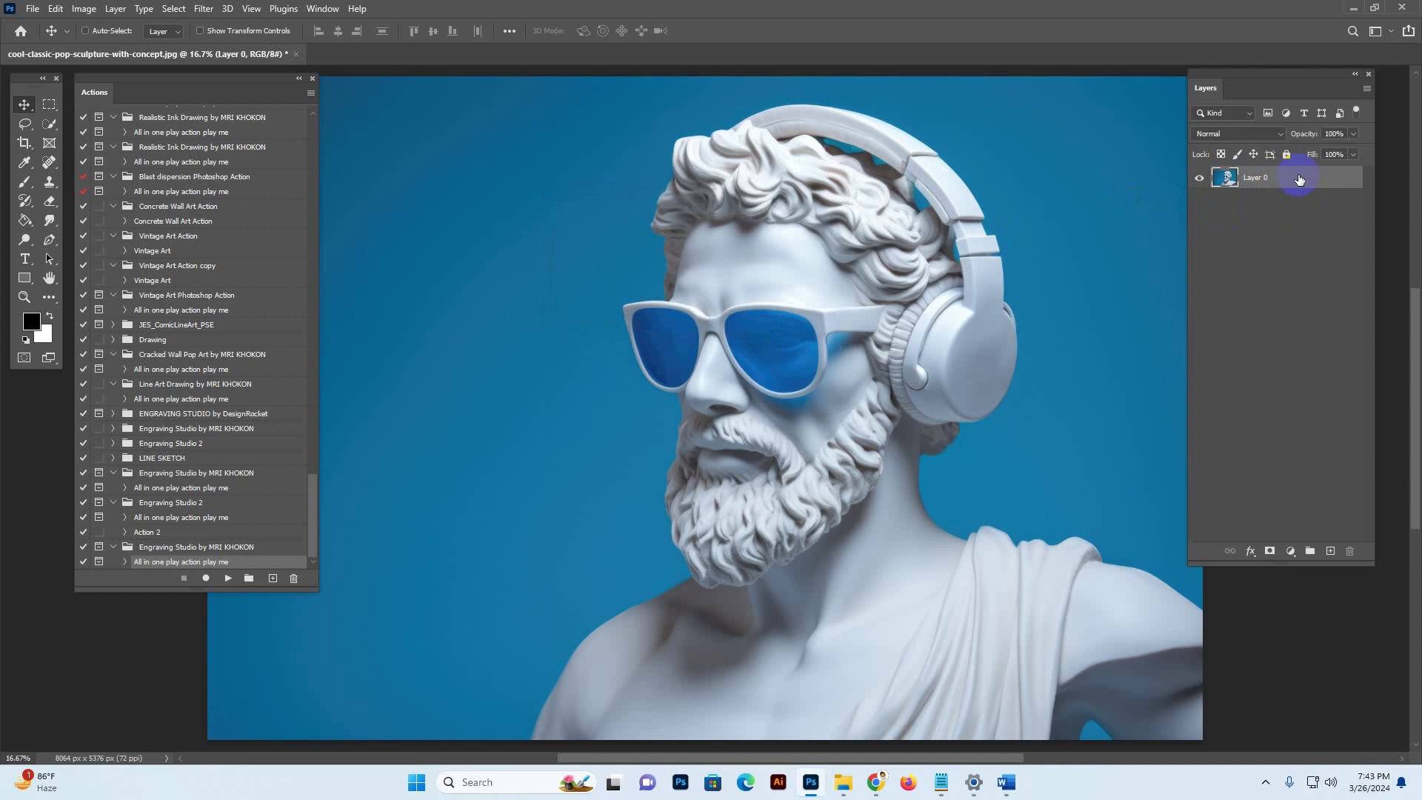
pyautogui.rightClick(1300, 180)
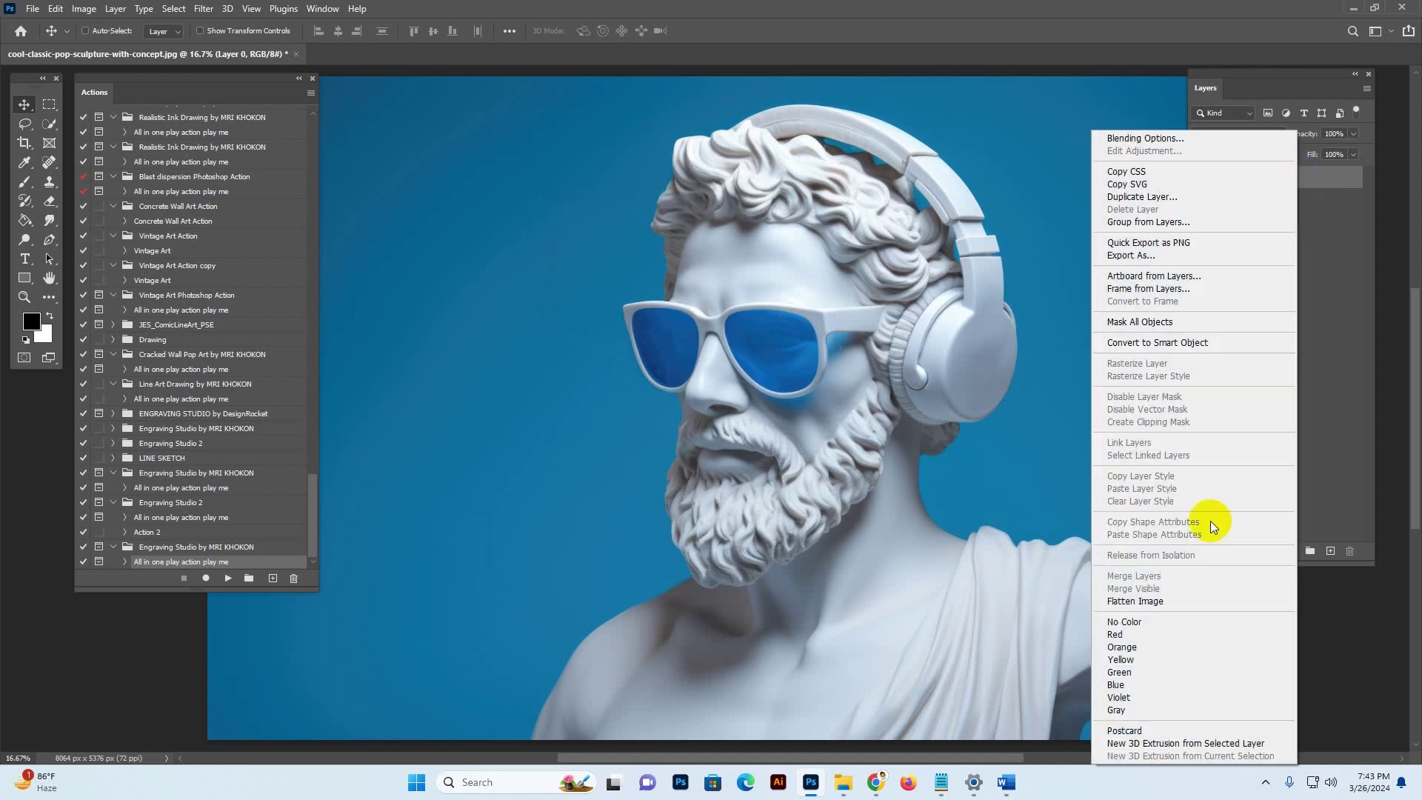
pyautogui.click(1155, 603)
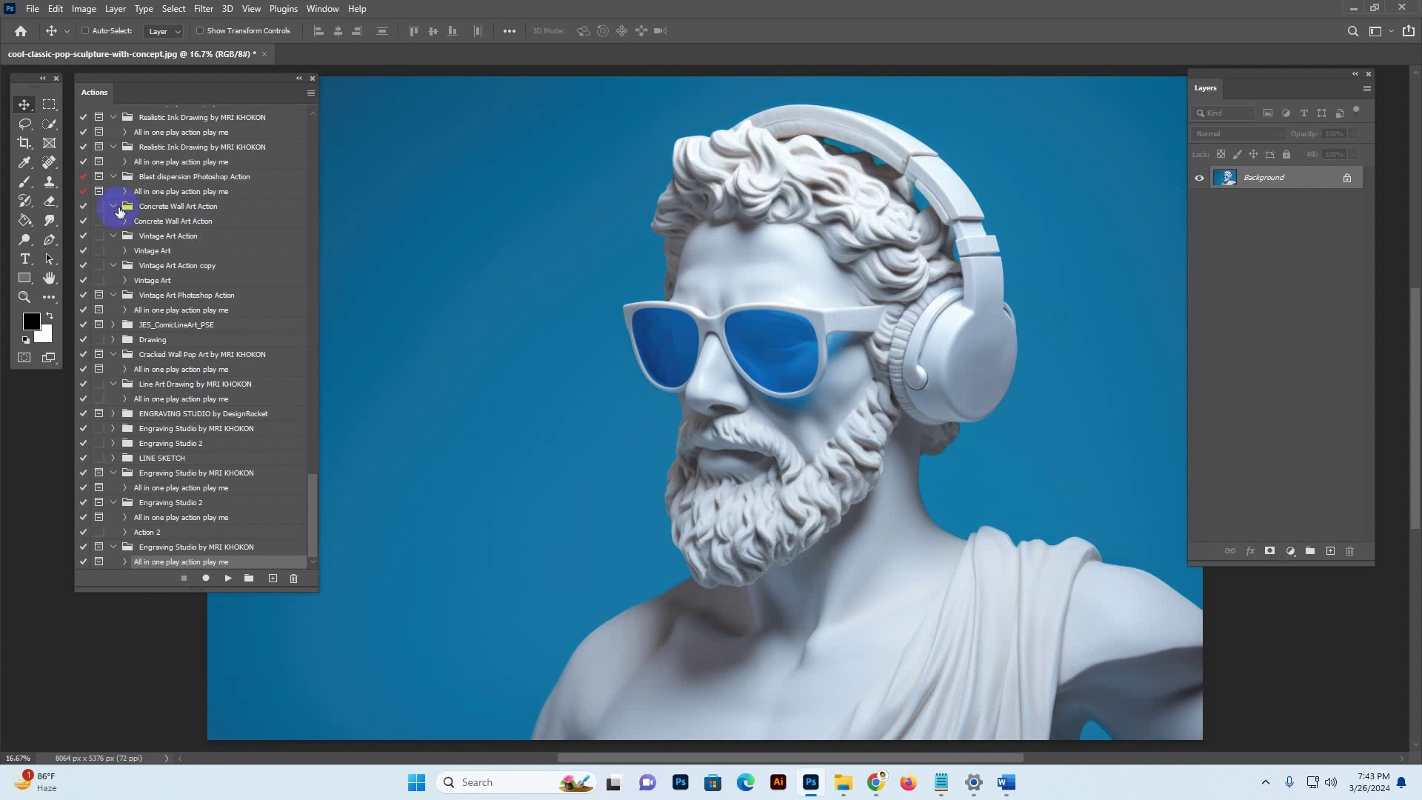
# Select the sculpture with the Quick Selection Tool's Select Subject command.
pyautogui.click(55, 125)
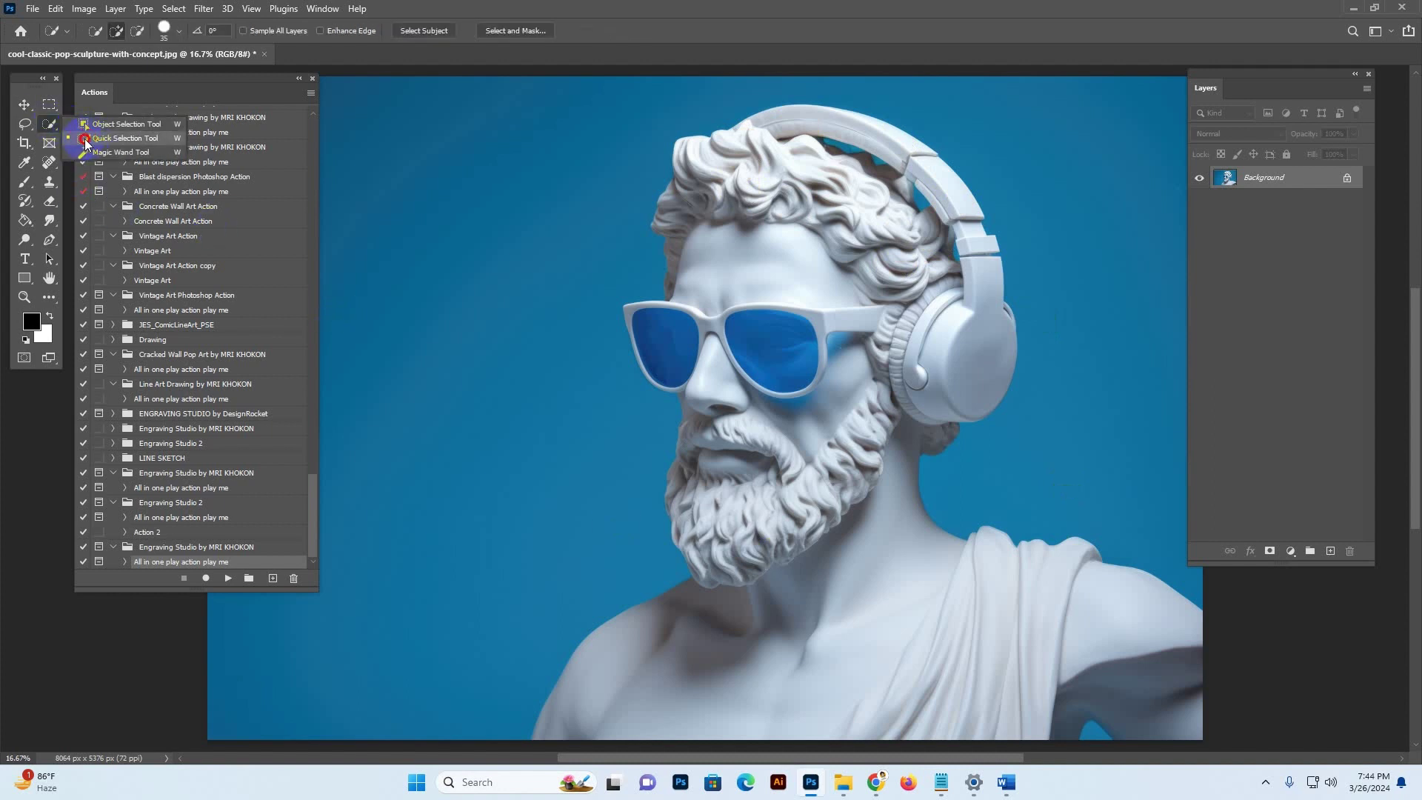
pyautogui.click(85, 139)
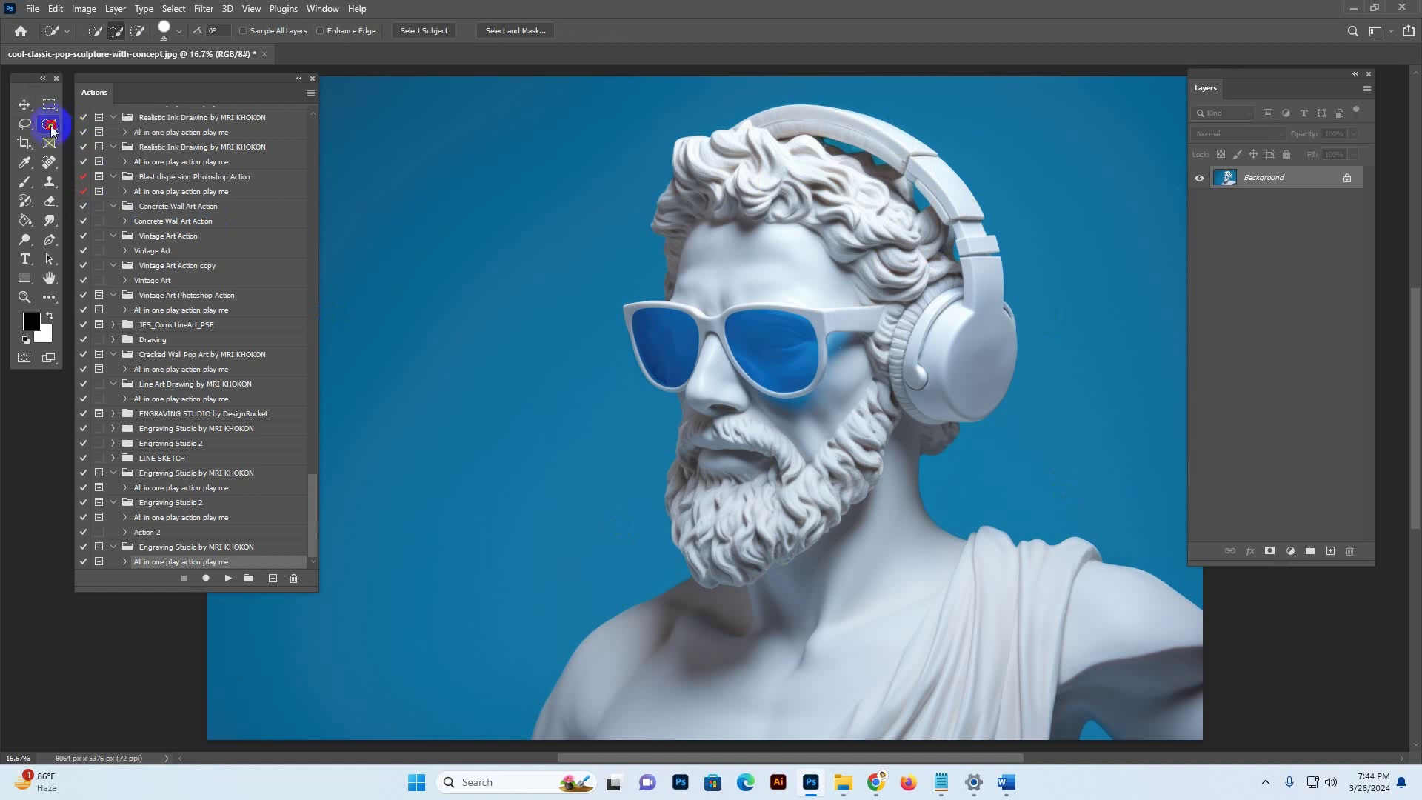
pyautogui.moveTo(52, 131); pyautogui.dragTo(95, 146)
pyautogui.click(105, 145)
pyautogui.click(422, 32)
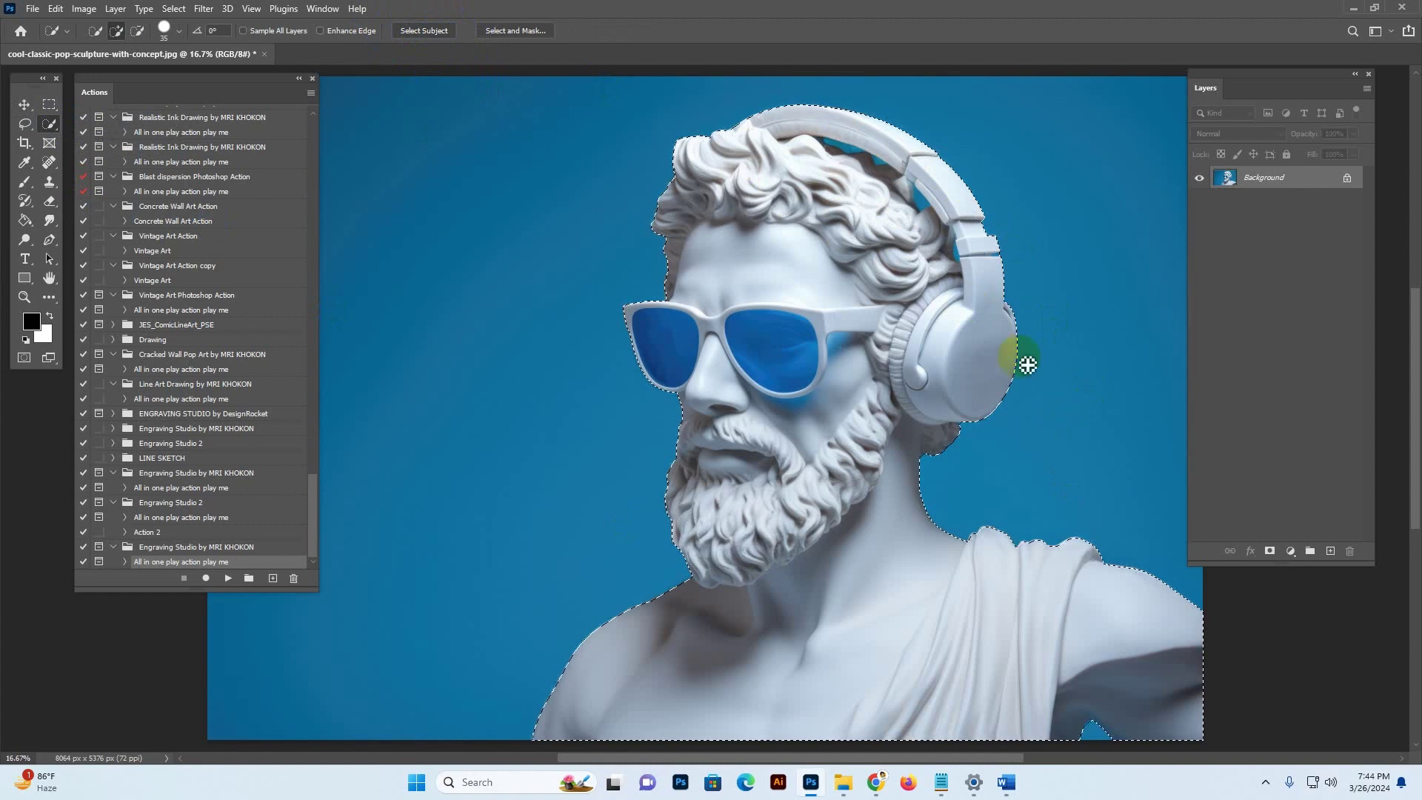
# Add a new layer above the Background and name it "brush".
pyautogui.click(1330, 551)
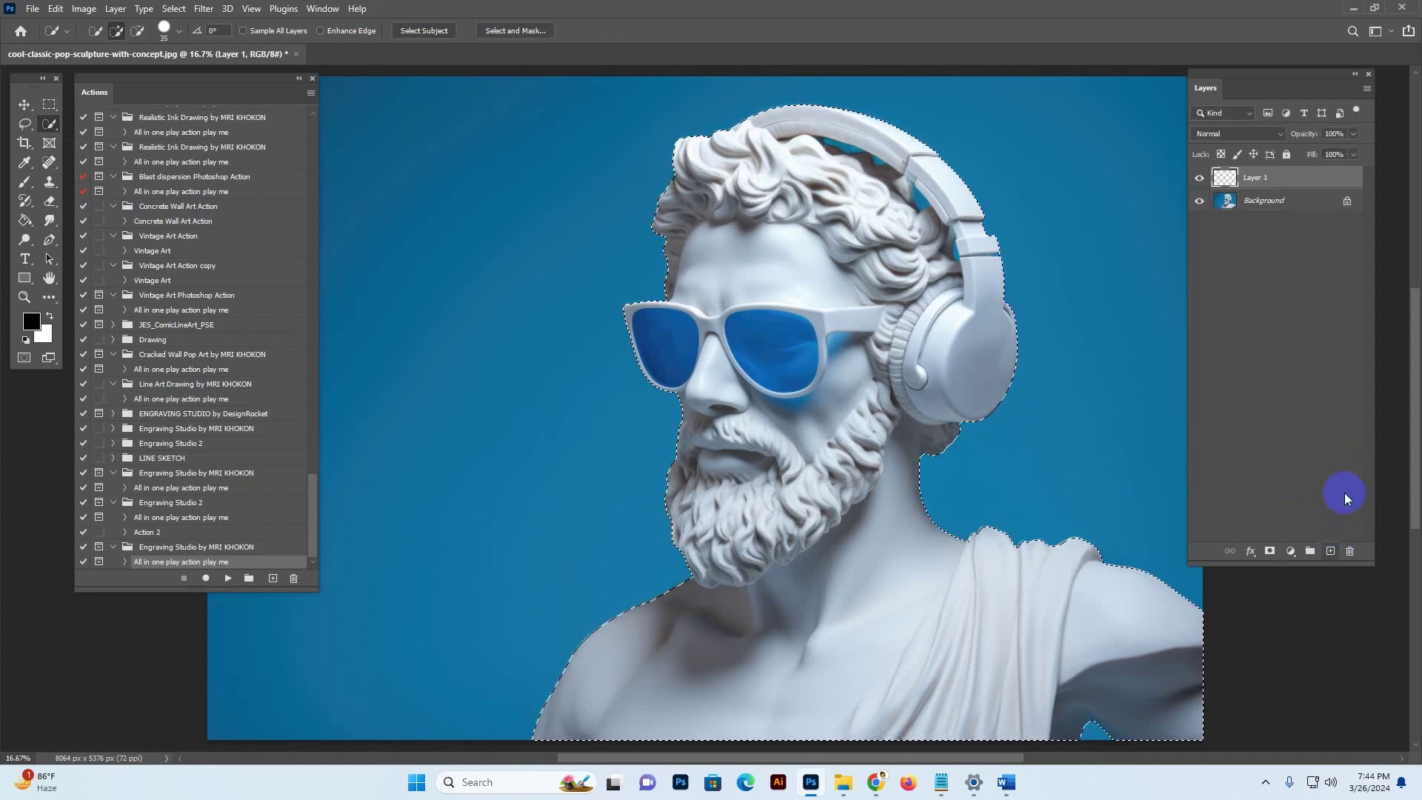
pyautogui.doubleClick(1257, 178)
pyautogui.write('brush')
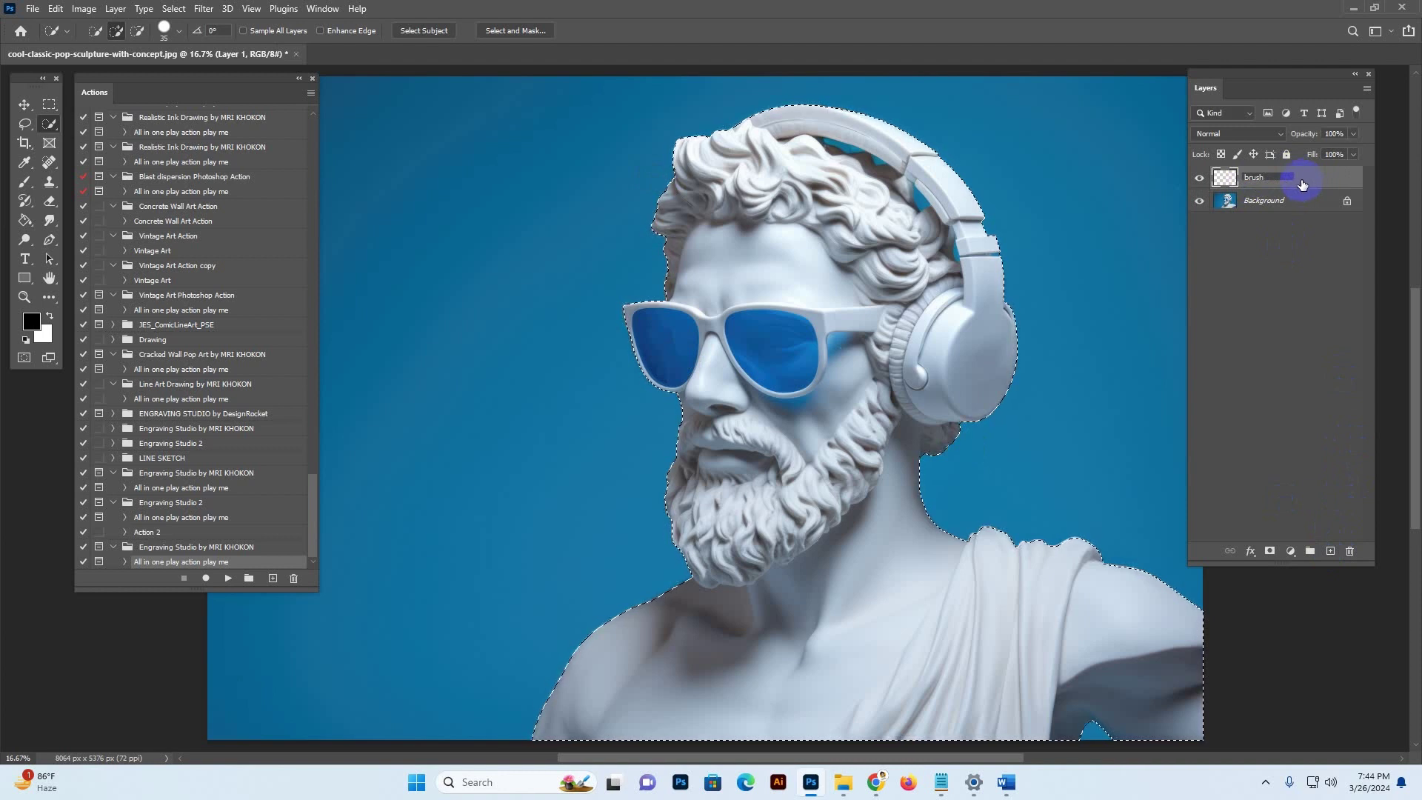
pyautogui.press('Return')
# Activate the Paint Bucket tool and set the foreground color to cyan, 00fff0.
pyautogui.click(24, 220)
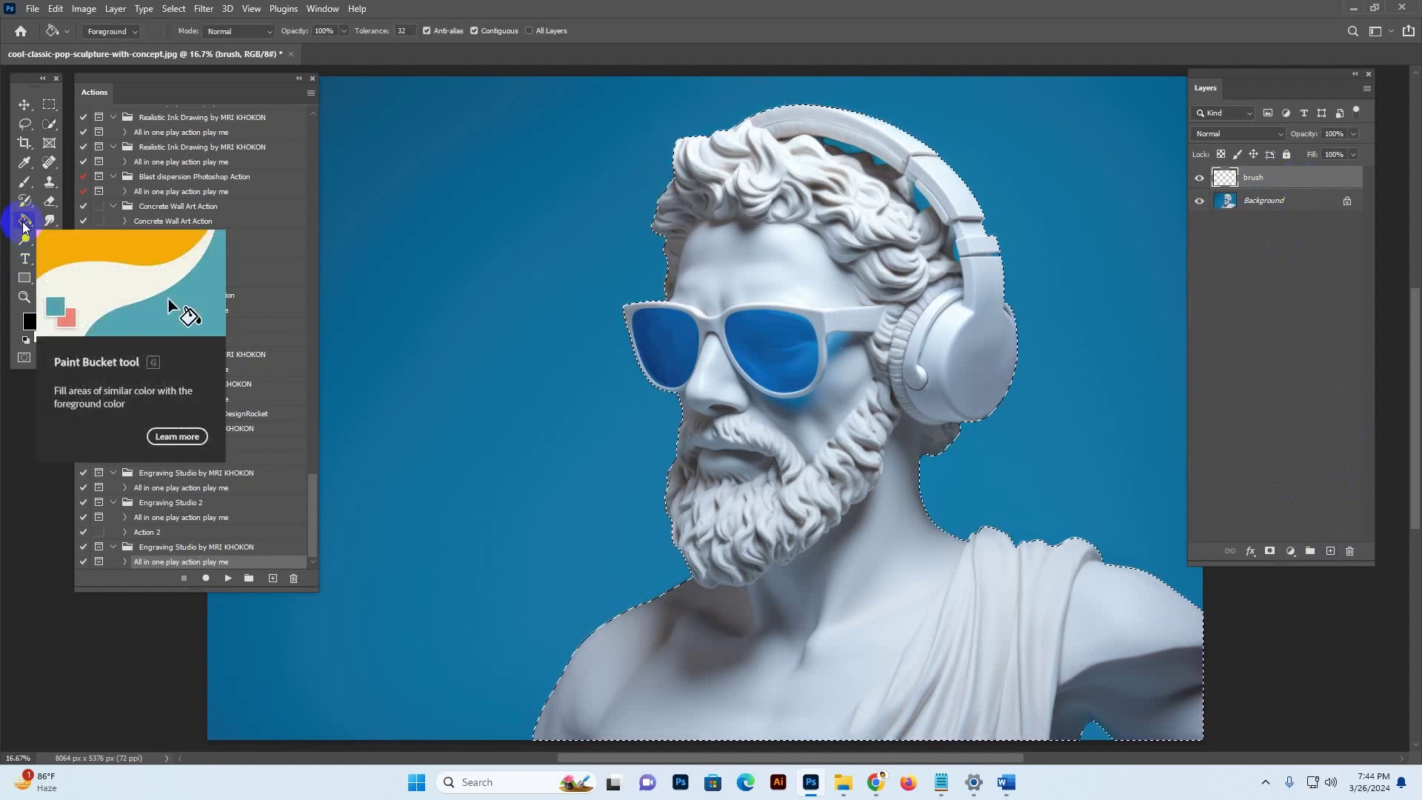
pyautogui.click(28, 323)
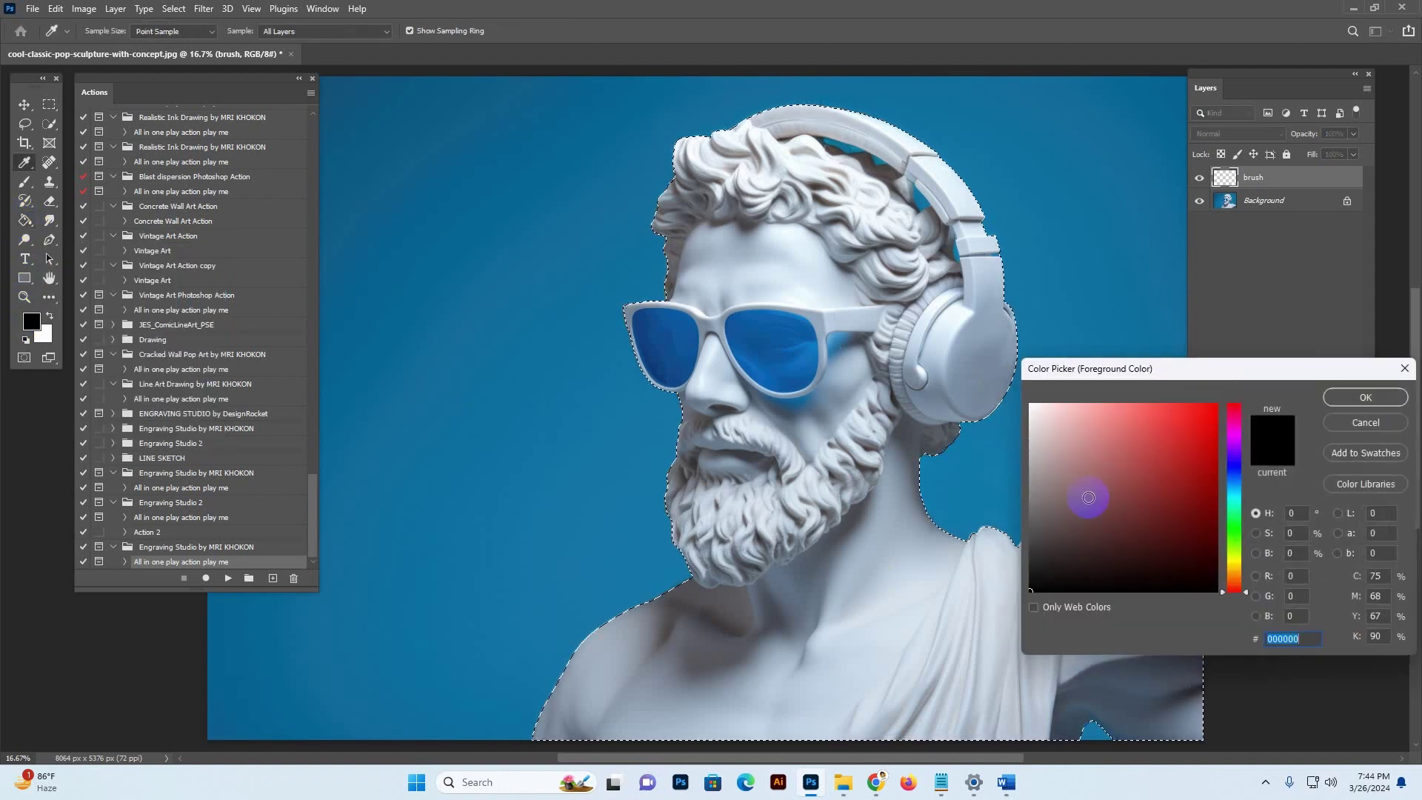
pyautogui.moveTo(1181, 412); pyautogui.dragTo(1259, 393)
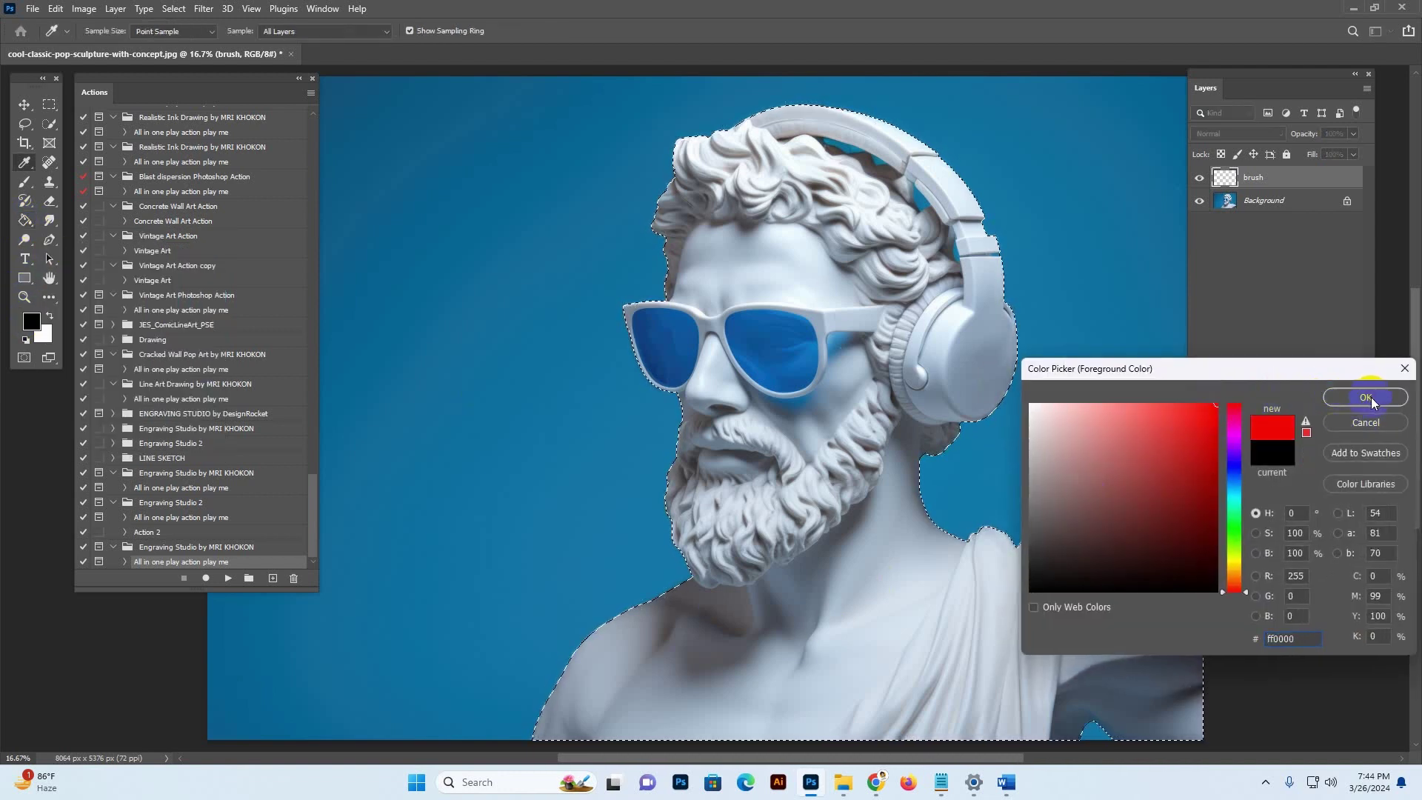
pyautogui.click(1234, 500)
pyautogui.click(1365, 398)
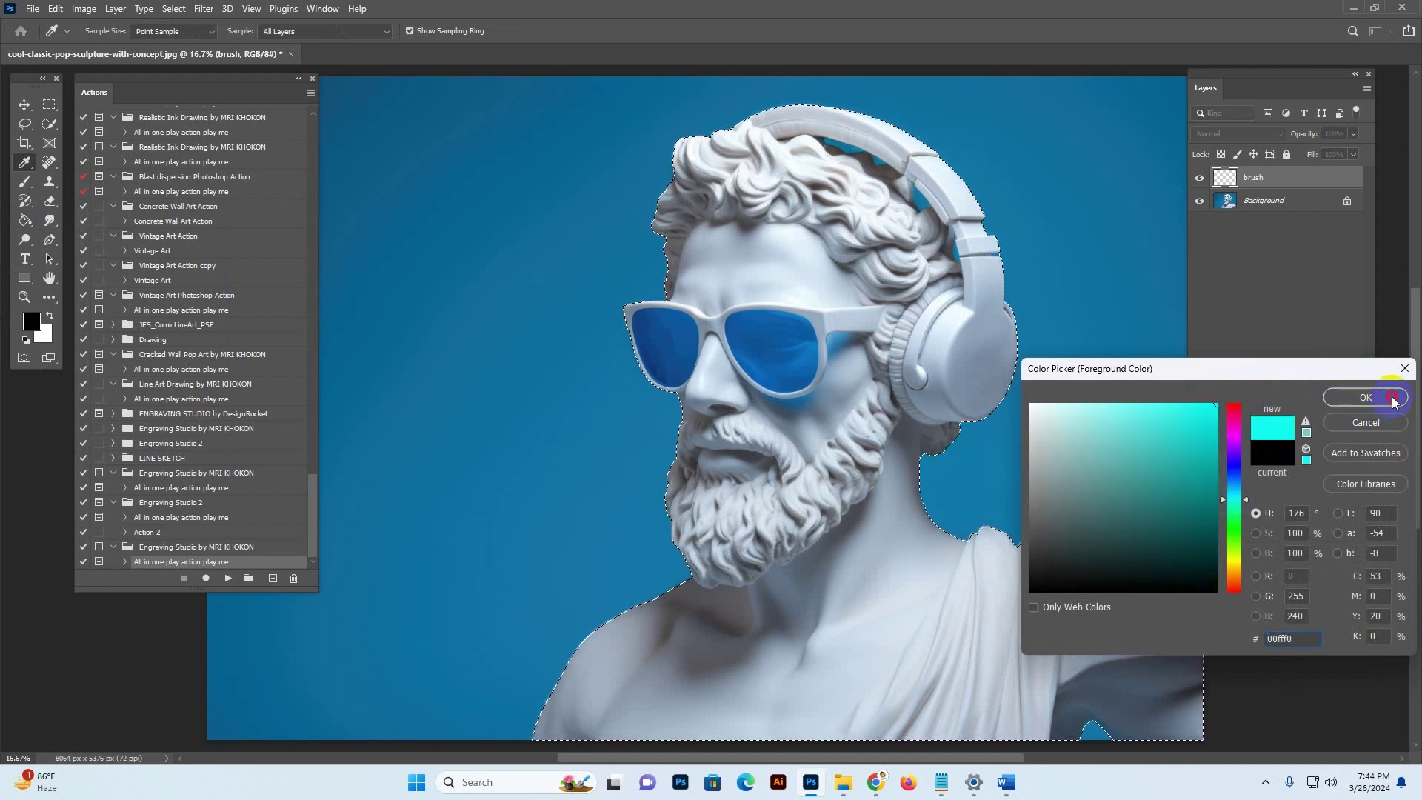
# Fill the selected sculpture area on the brush layer with the cyan foreground color using the Paint Bucket Tool.
pyautogui.rightClick(24, 220)
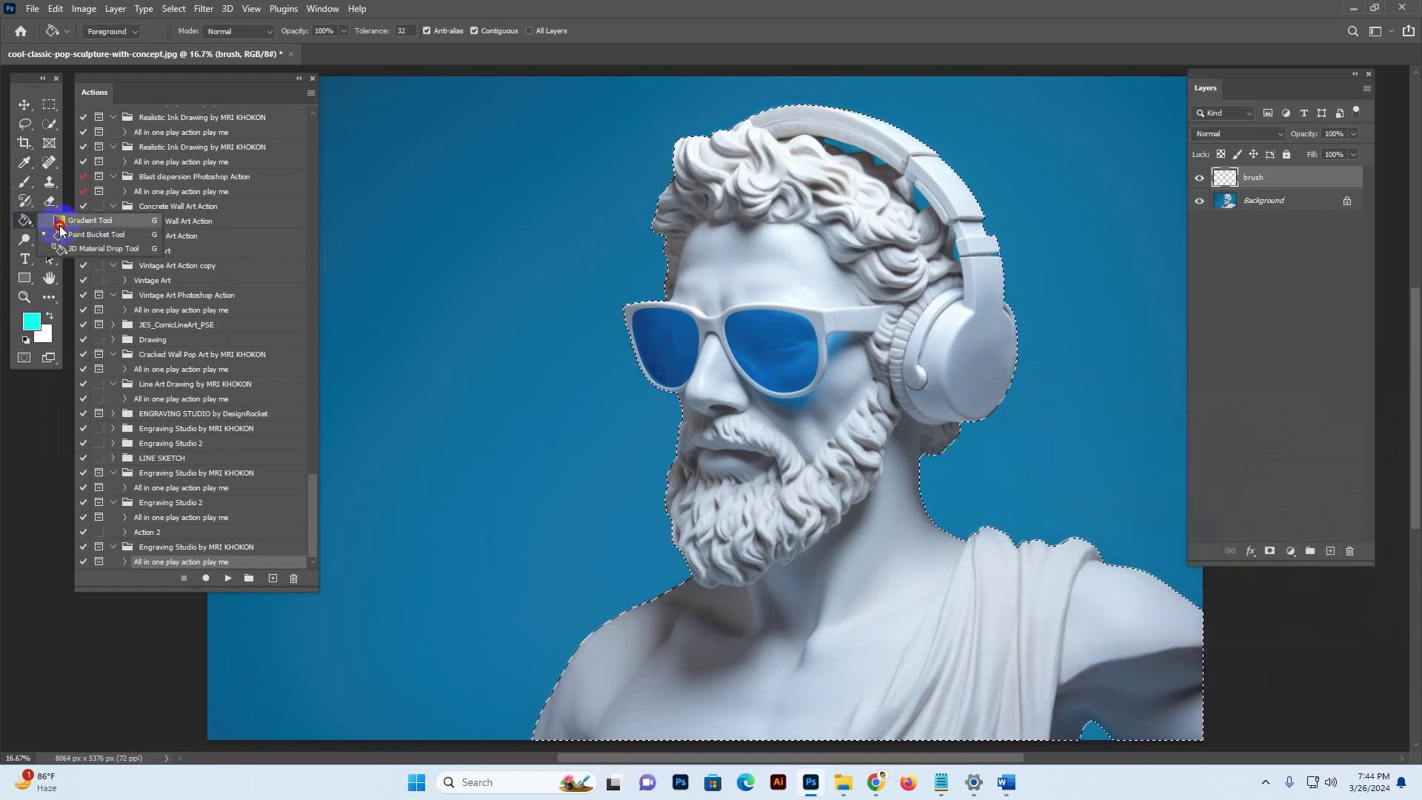
pyautogui.click(84, 235)
pyautogui.click(31, 321)
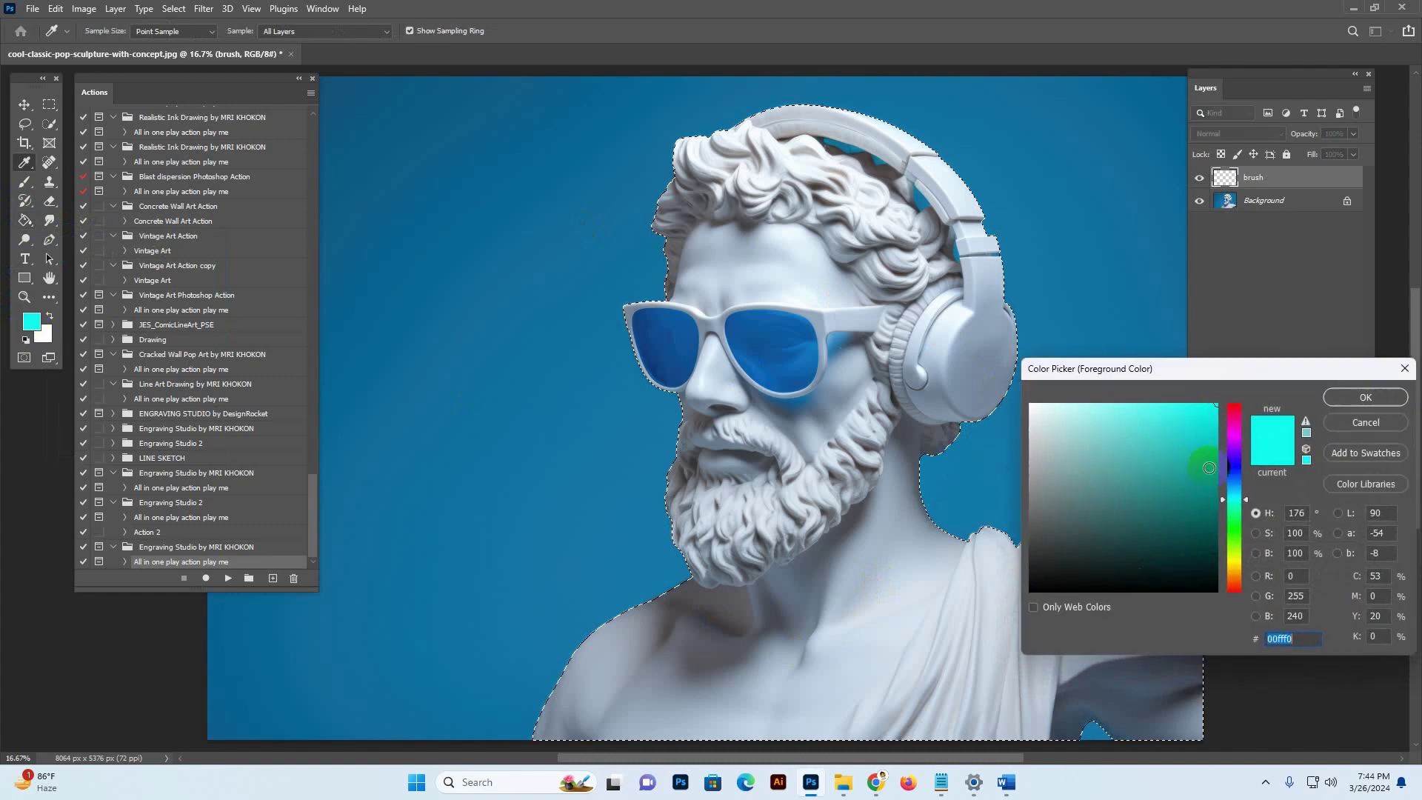
pyautogui.click(1365, 398)
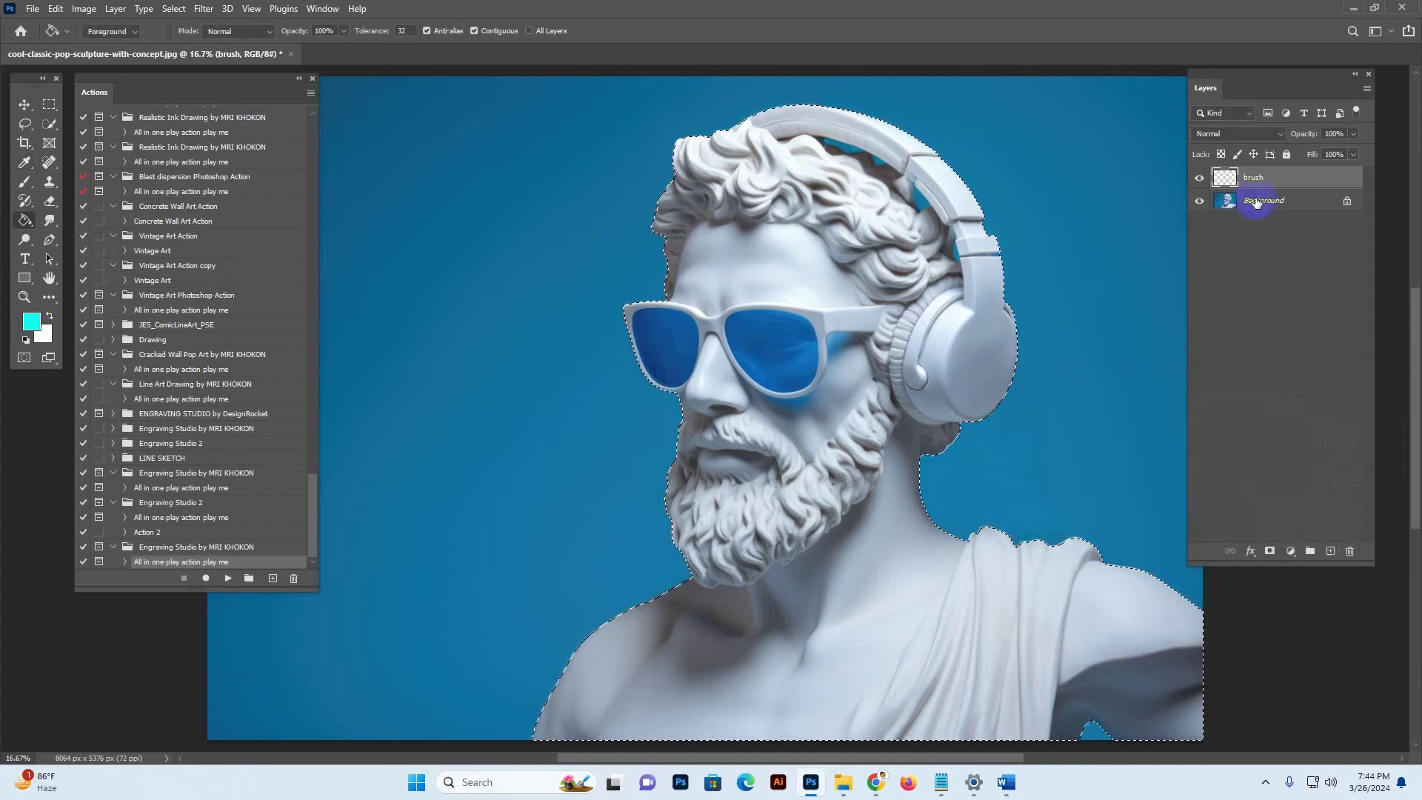
pyautogui.click(1265, 185)
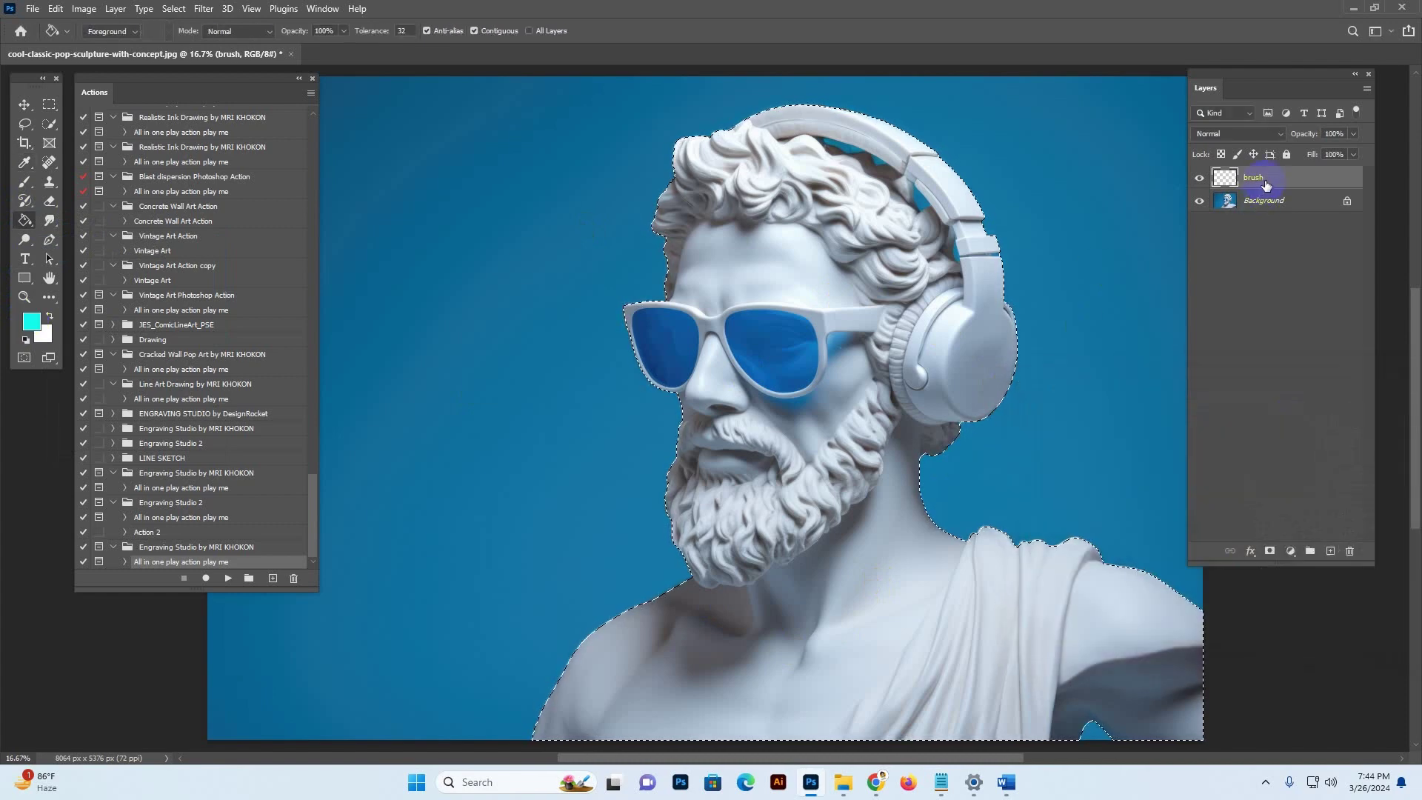
pyautogui.click(851, 296)
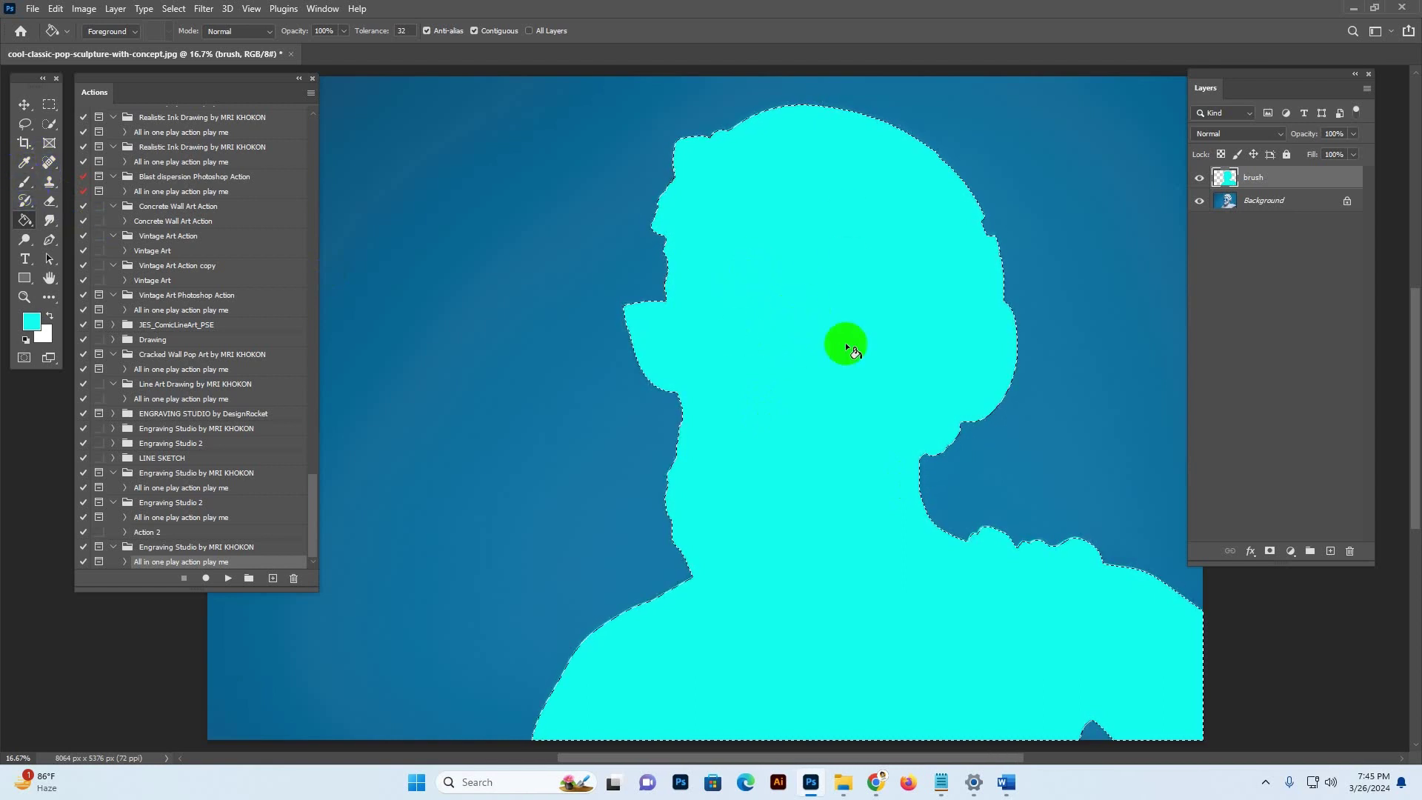
# With the Move tool active, clear the selection and play the last Engraving Studio set's "All in one play action play me" on the brush layer.
pyautogui.click(24, 104)
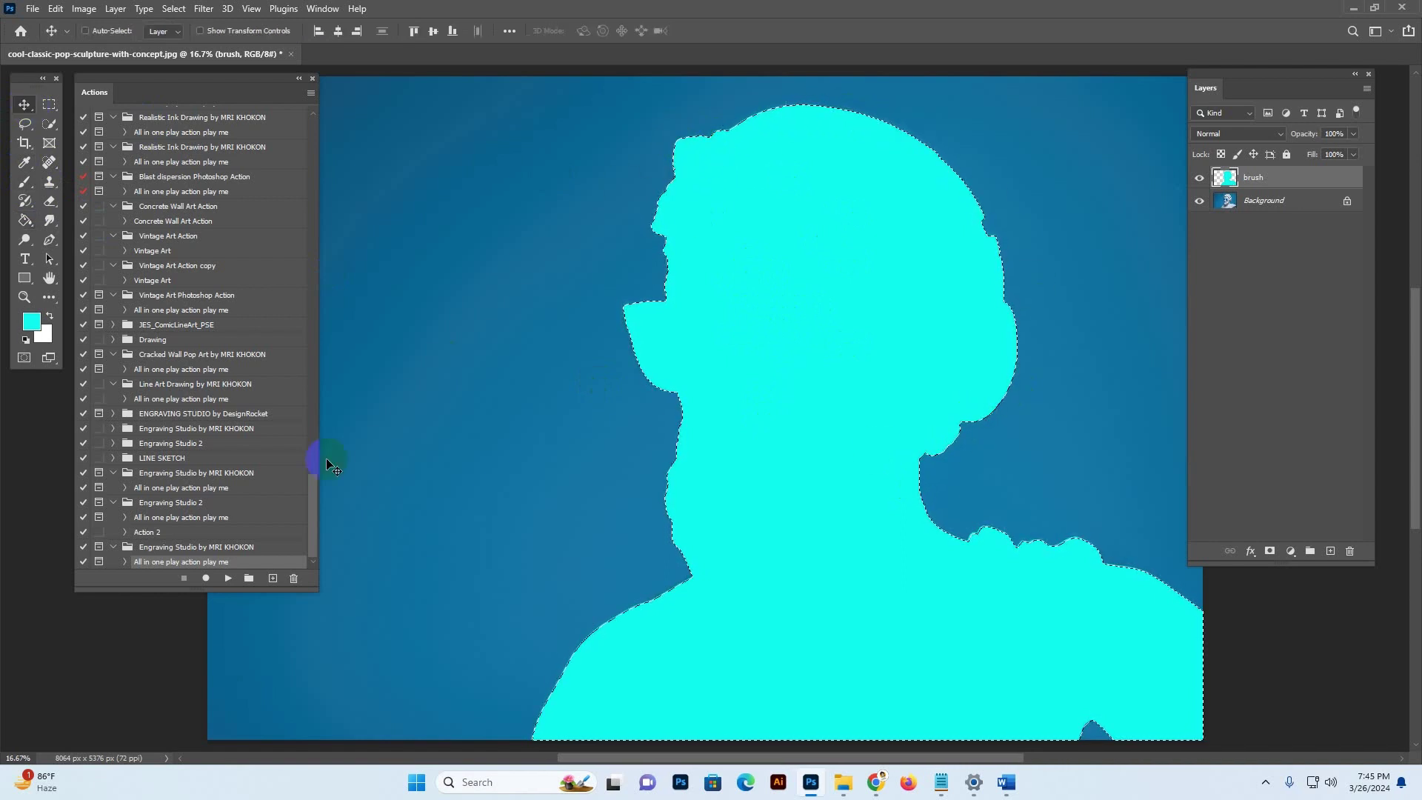
pyautogui.click(278, 556)
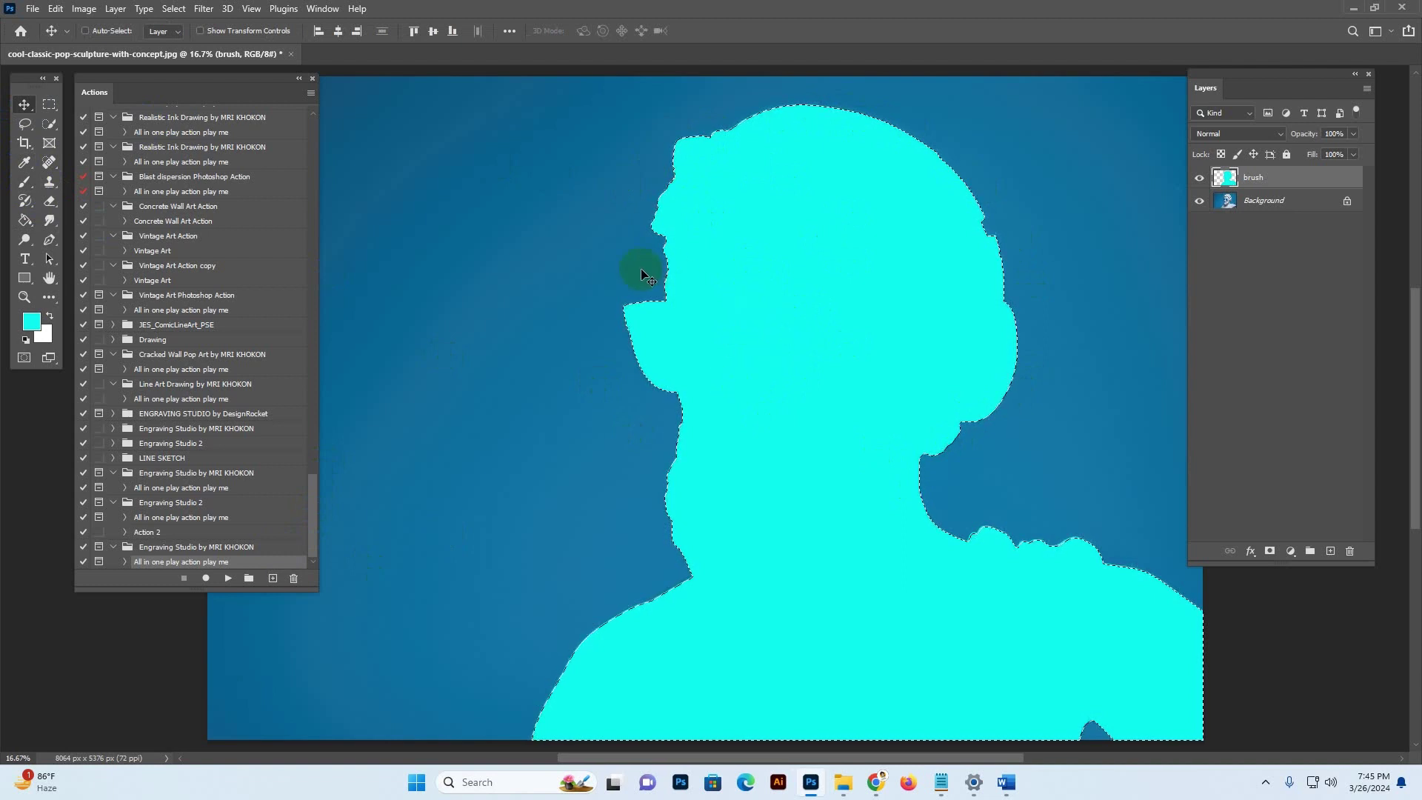
pyautogui.click(290, 68)
pyautogui.click(178, 11)
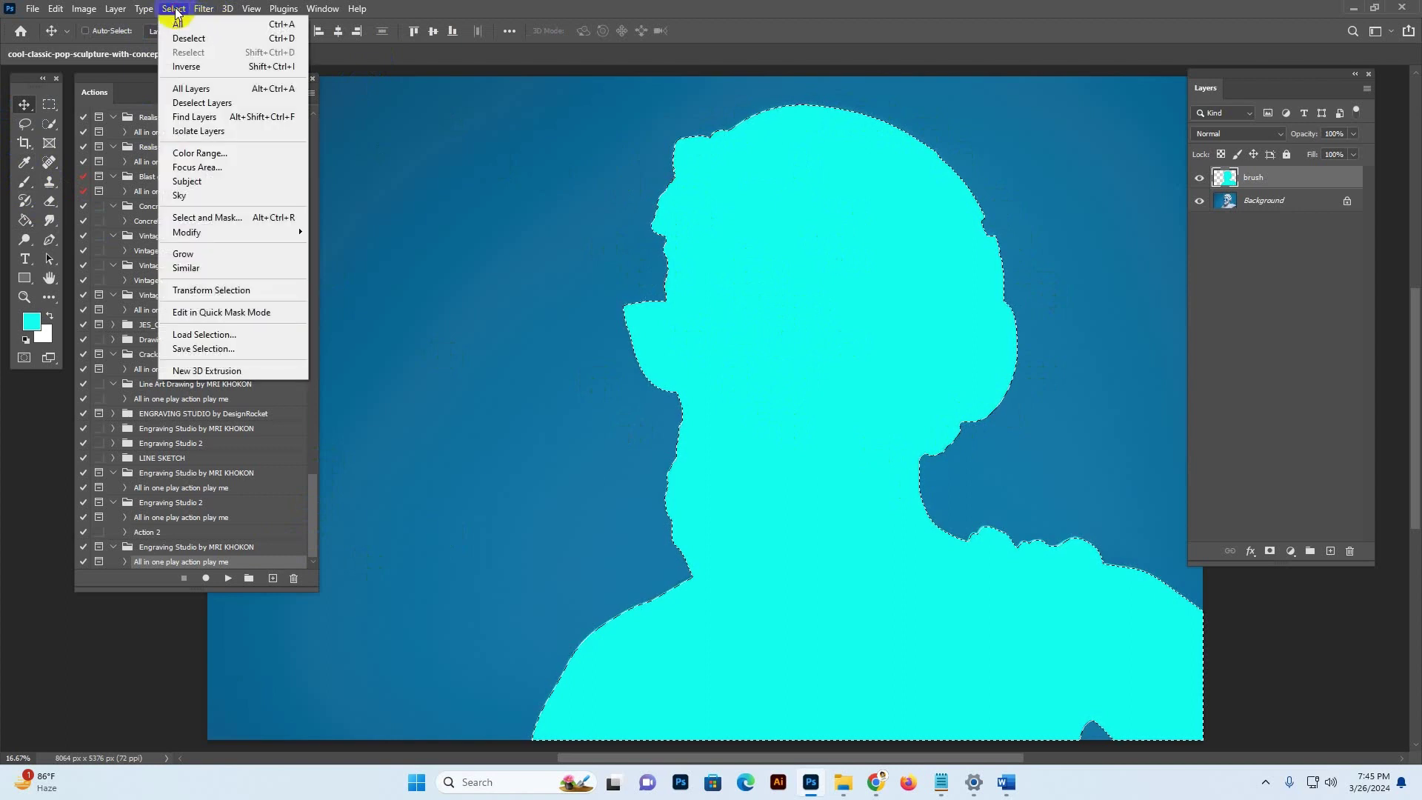
pyautogui.click(189, 40)
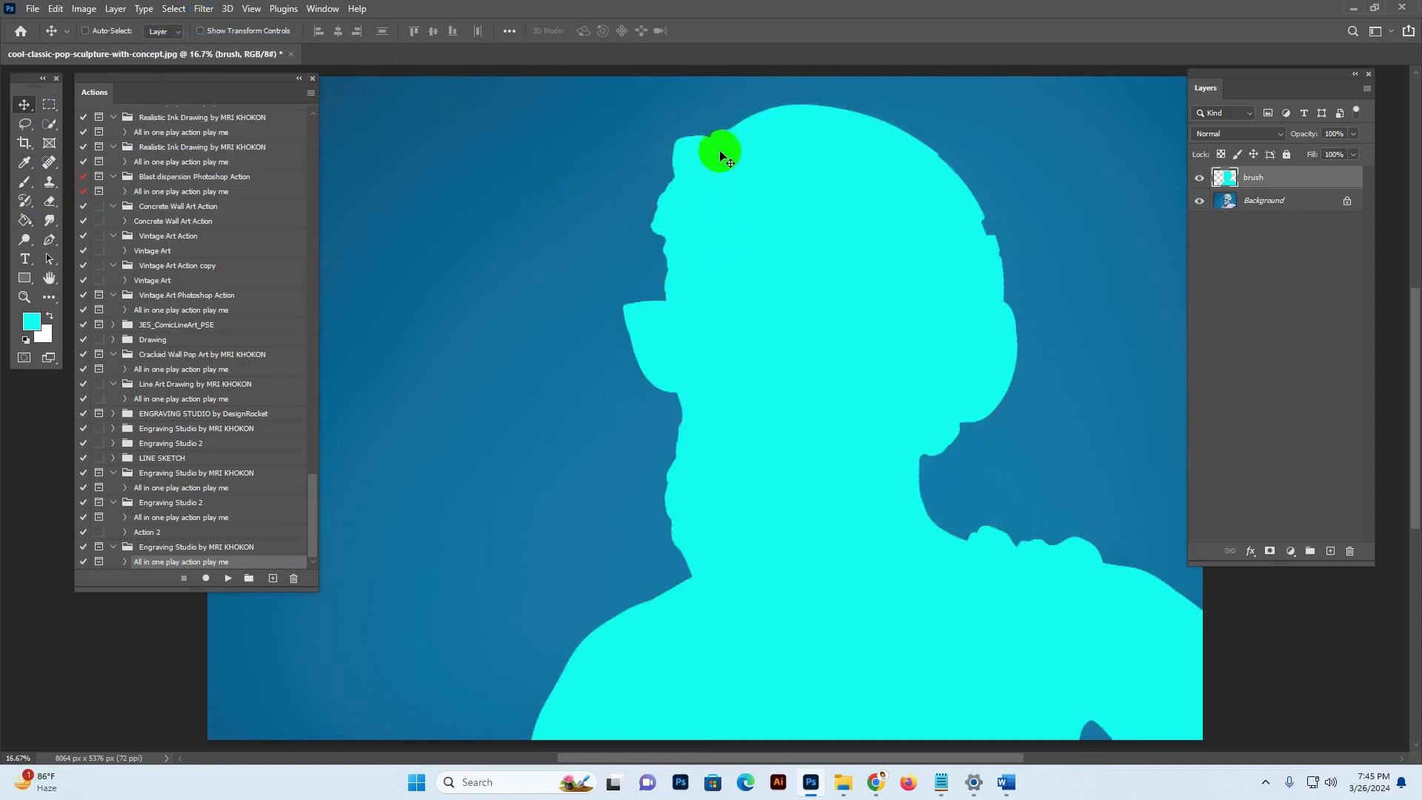
pyautogui.click(1274, 177)
pyautogui.click(222, 578)
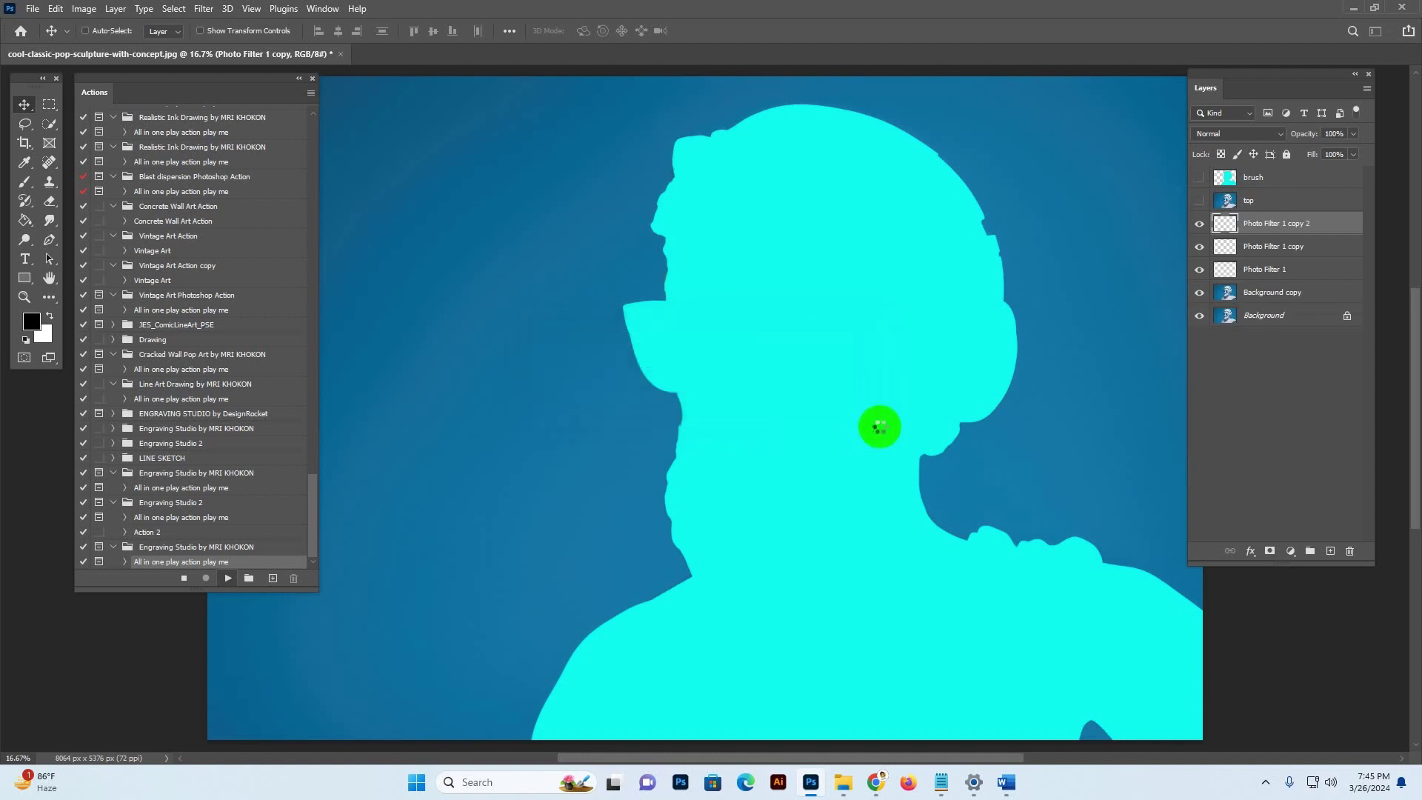
# Switch to the Chrome window with the MRI STUDIO shop and reload the photoshopaction.net home page in its other tab.
pyautogui.moveTo(874, 788)
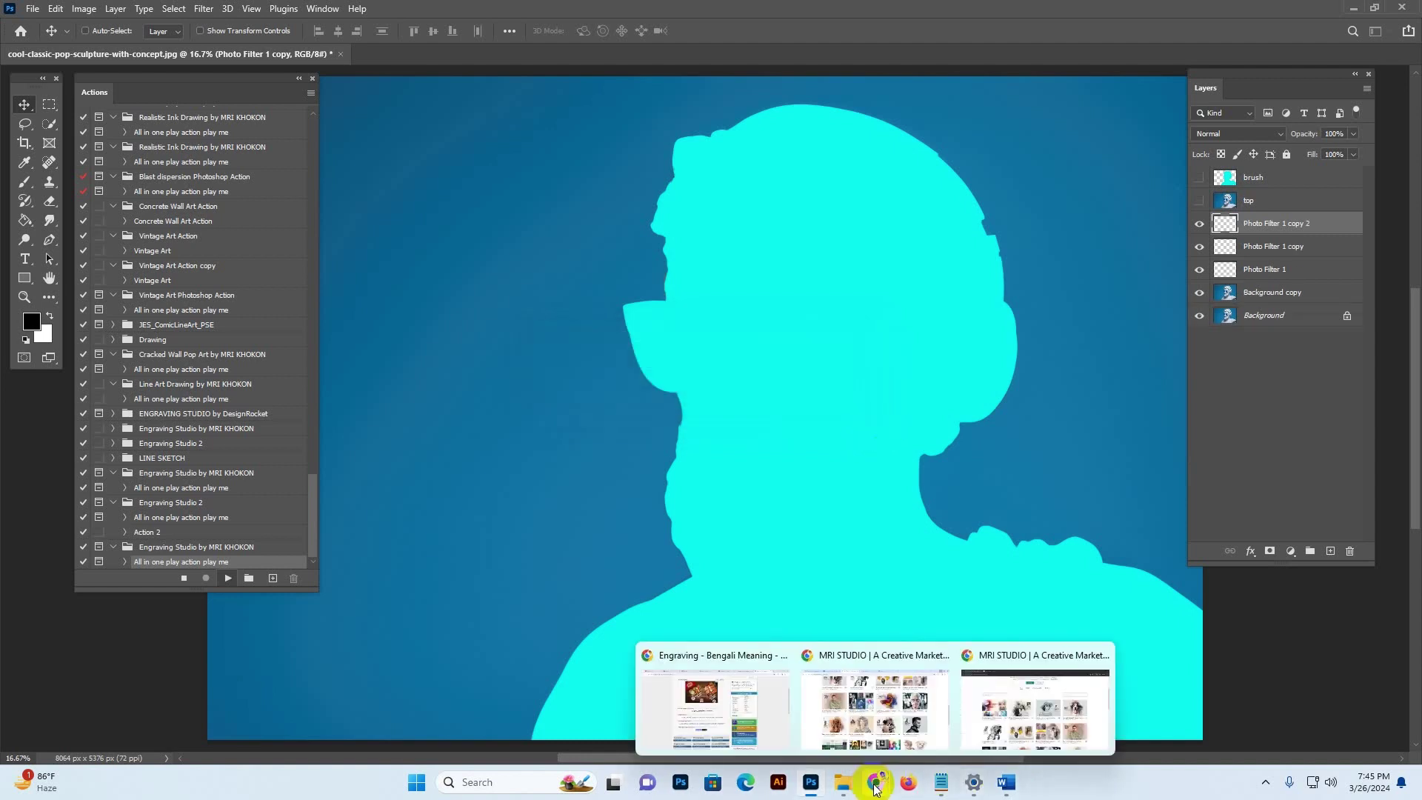
pyautogui.click(1056, 708)
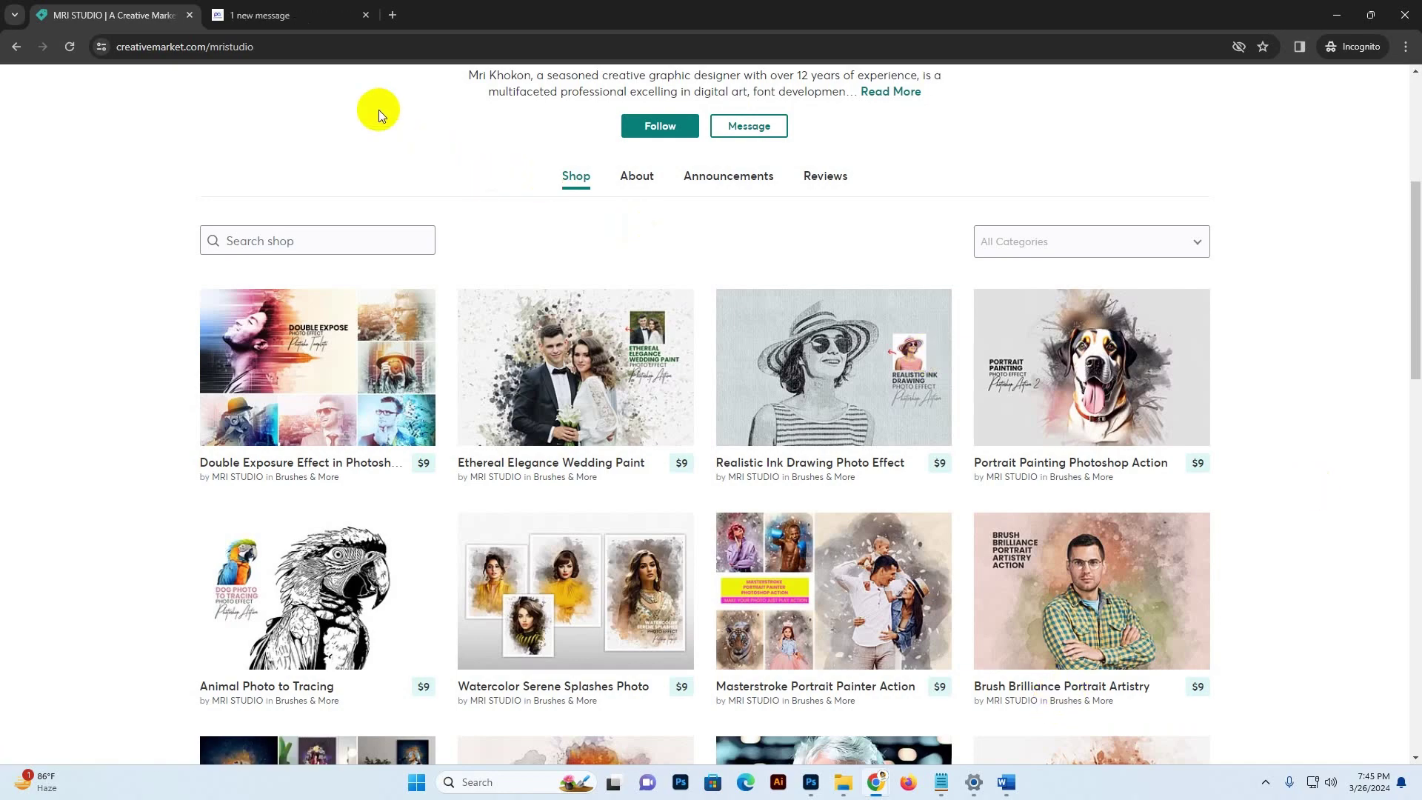
pyautogui.click(279, 13)
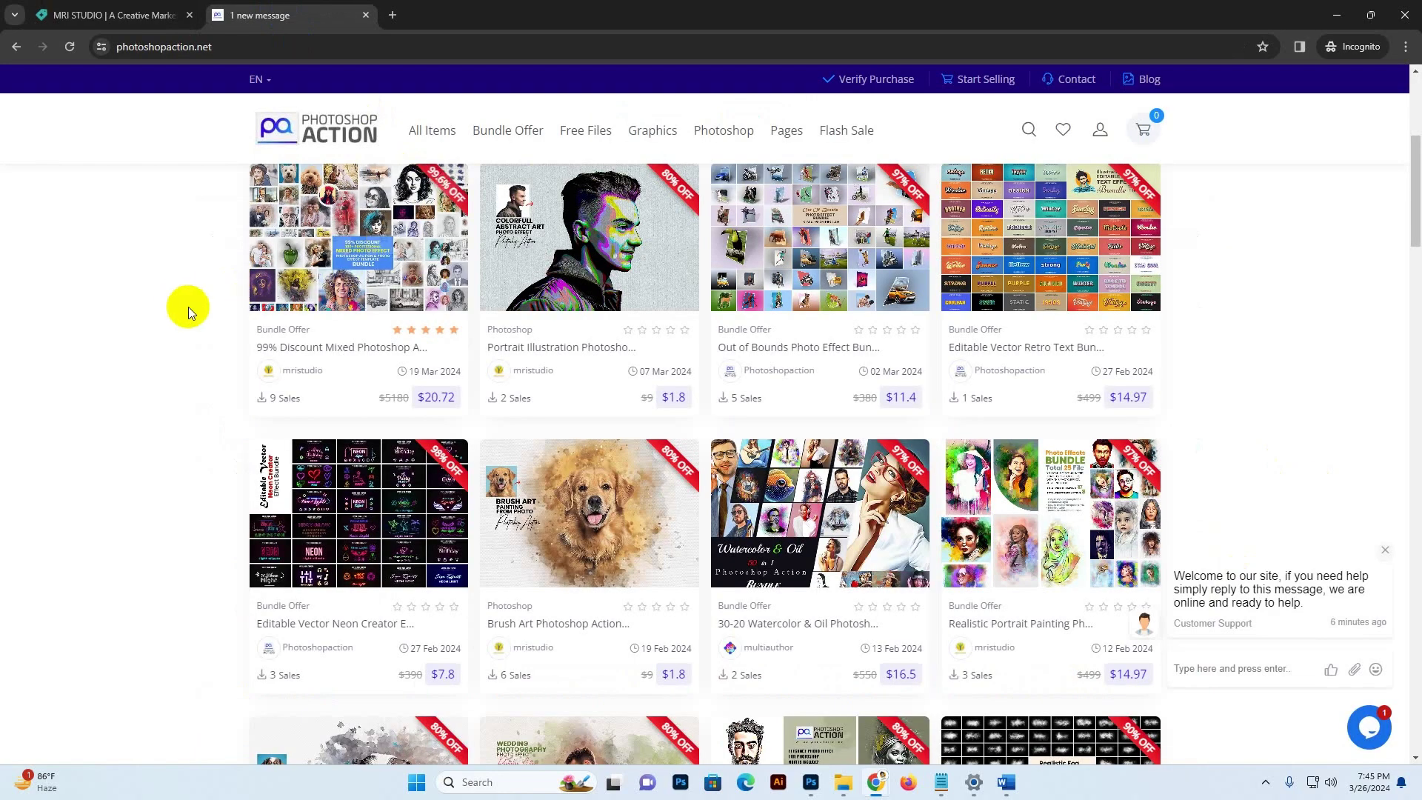
pyautogui.scroll(5, 188, 307)
pyautogui.click(235, 48)
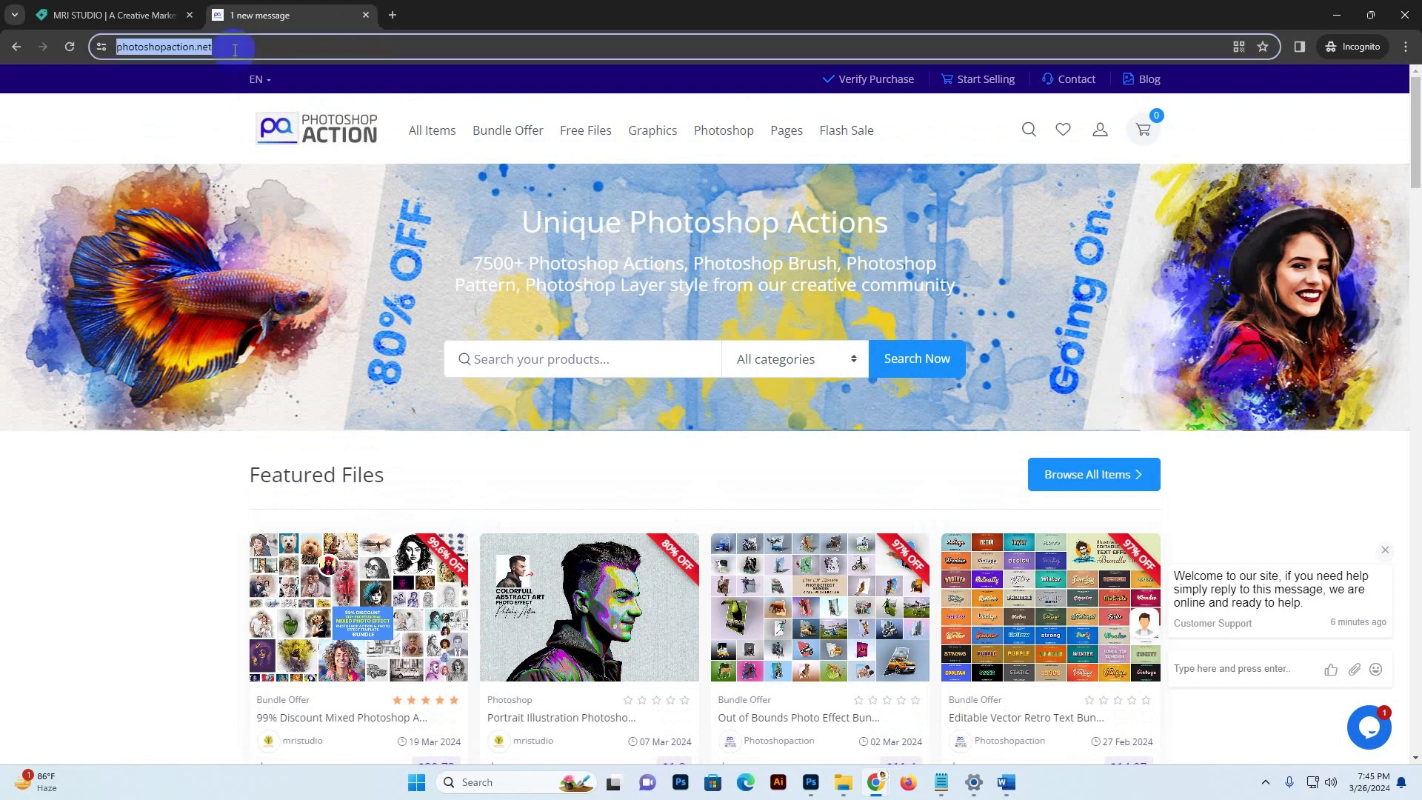
pyautogui.press('Return')
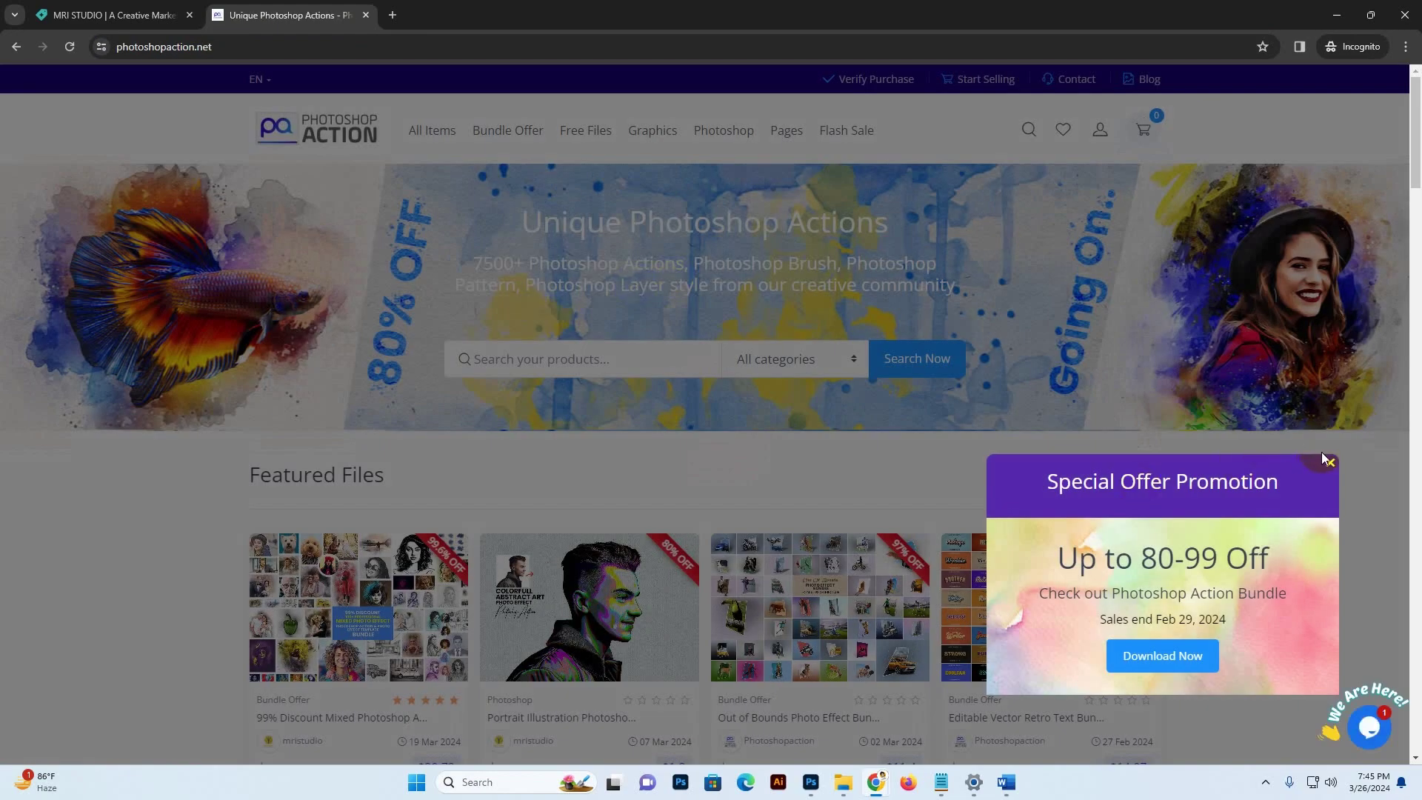
# Dismiss the special offer promotion and look over the Featured Files on the home page.
pyautogui.click(1314, 463)
pyautogui.scroll(-4, 311, 534)
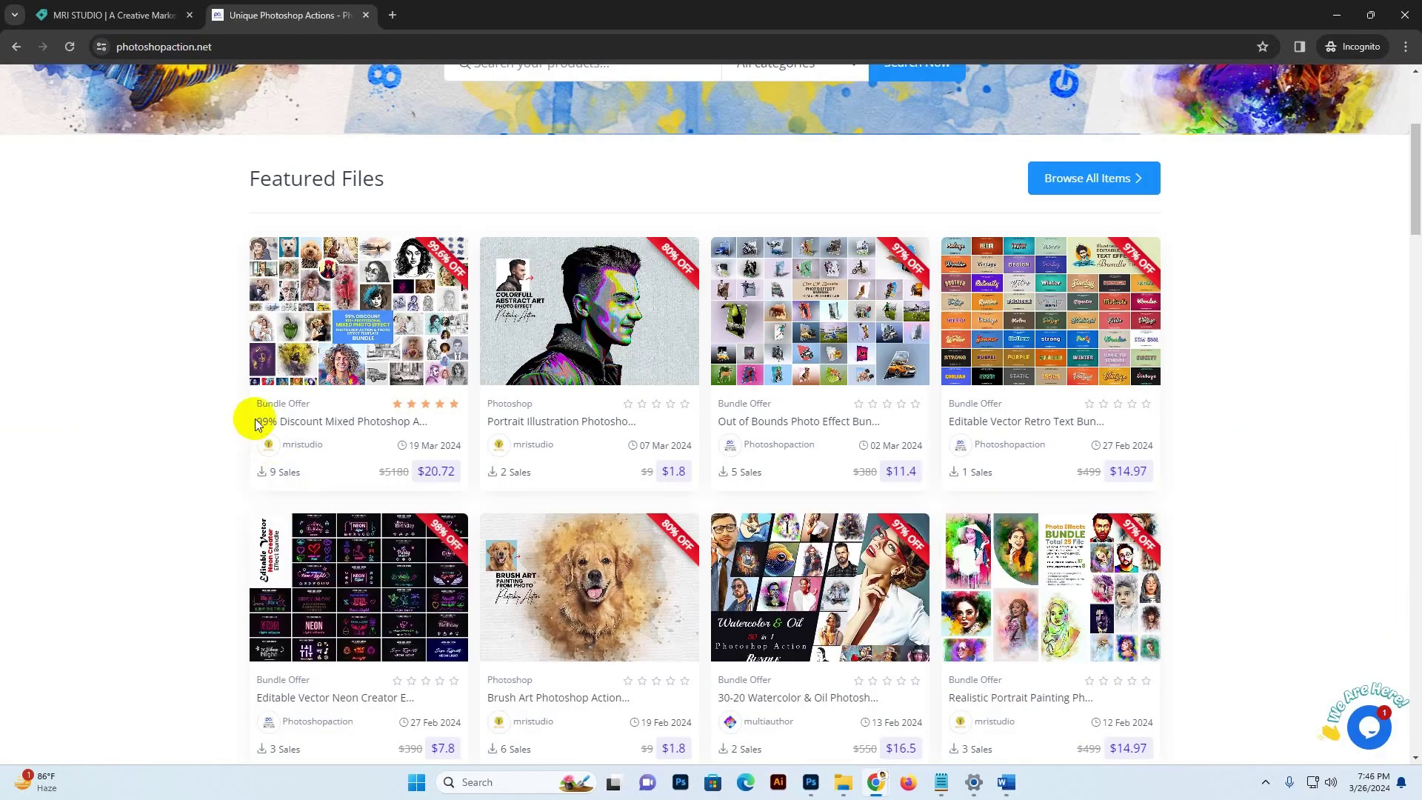
pyautogui.scroll(4, 349, 407)
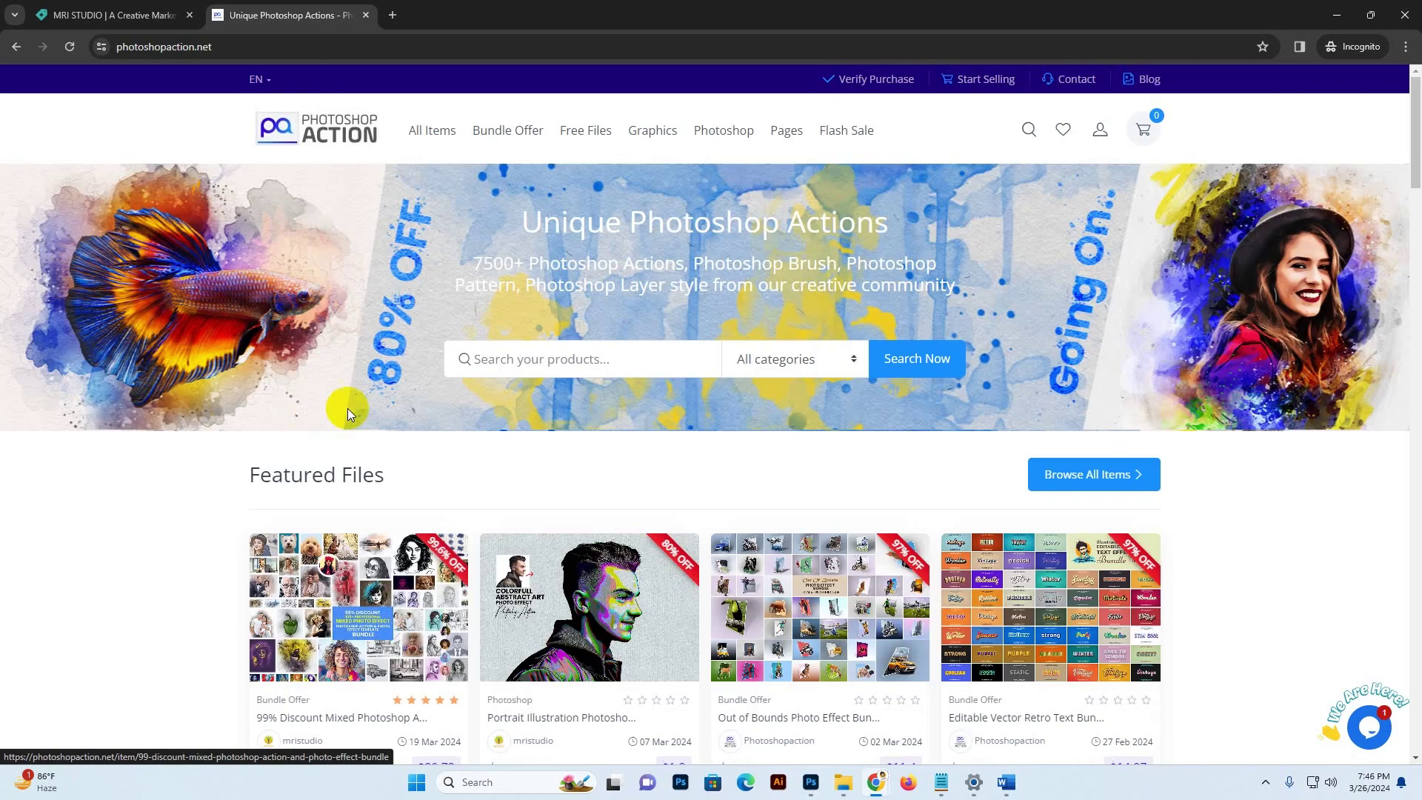
# Open the Bundle Offer category on photoshopaction.net and browse its items.
pyautogui.click(505, 135)
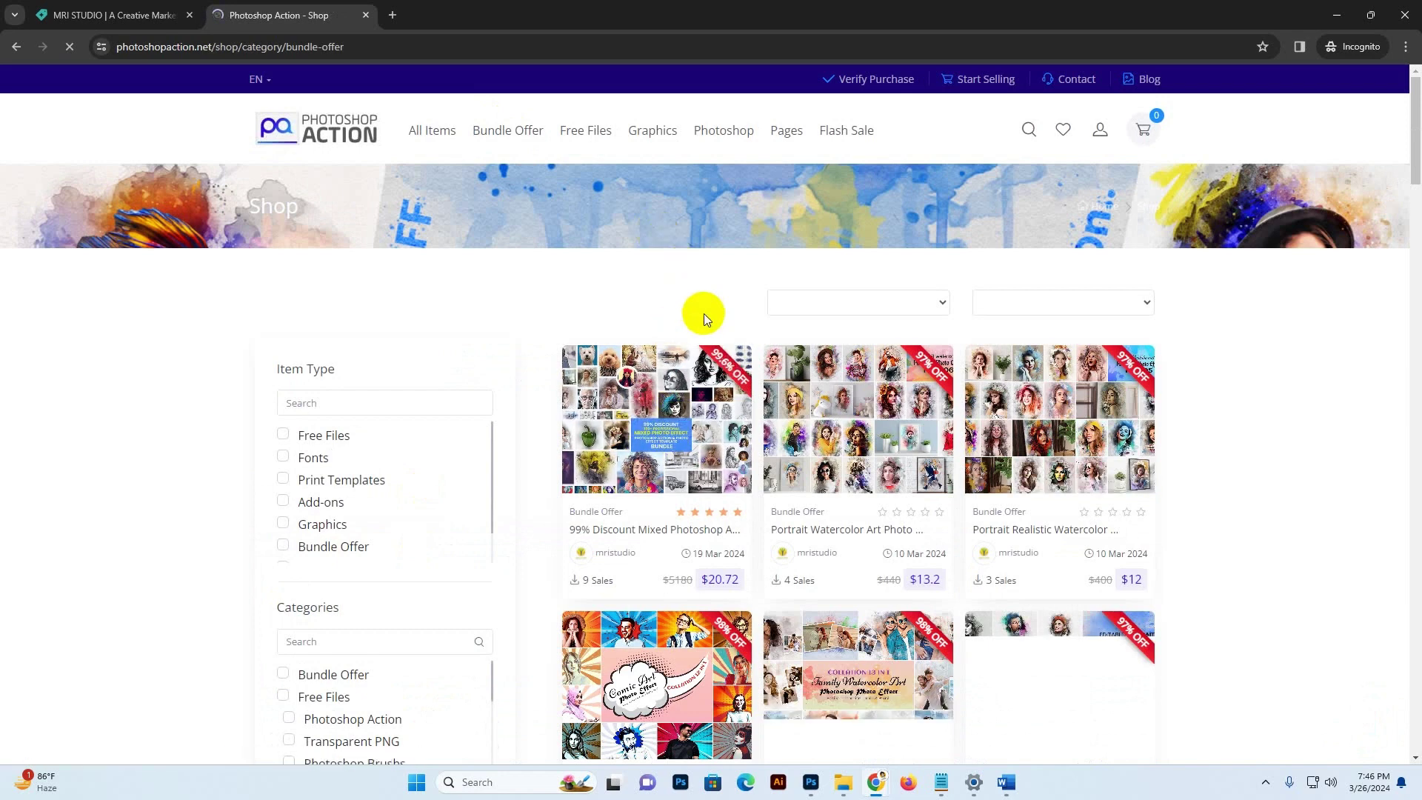
pyautogui.moveTo(646, 406)
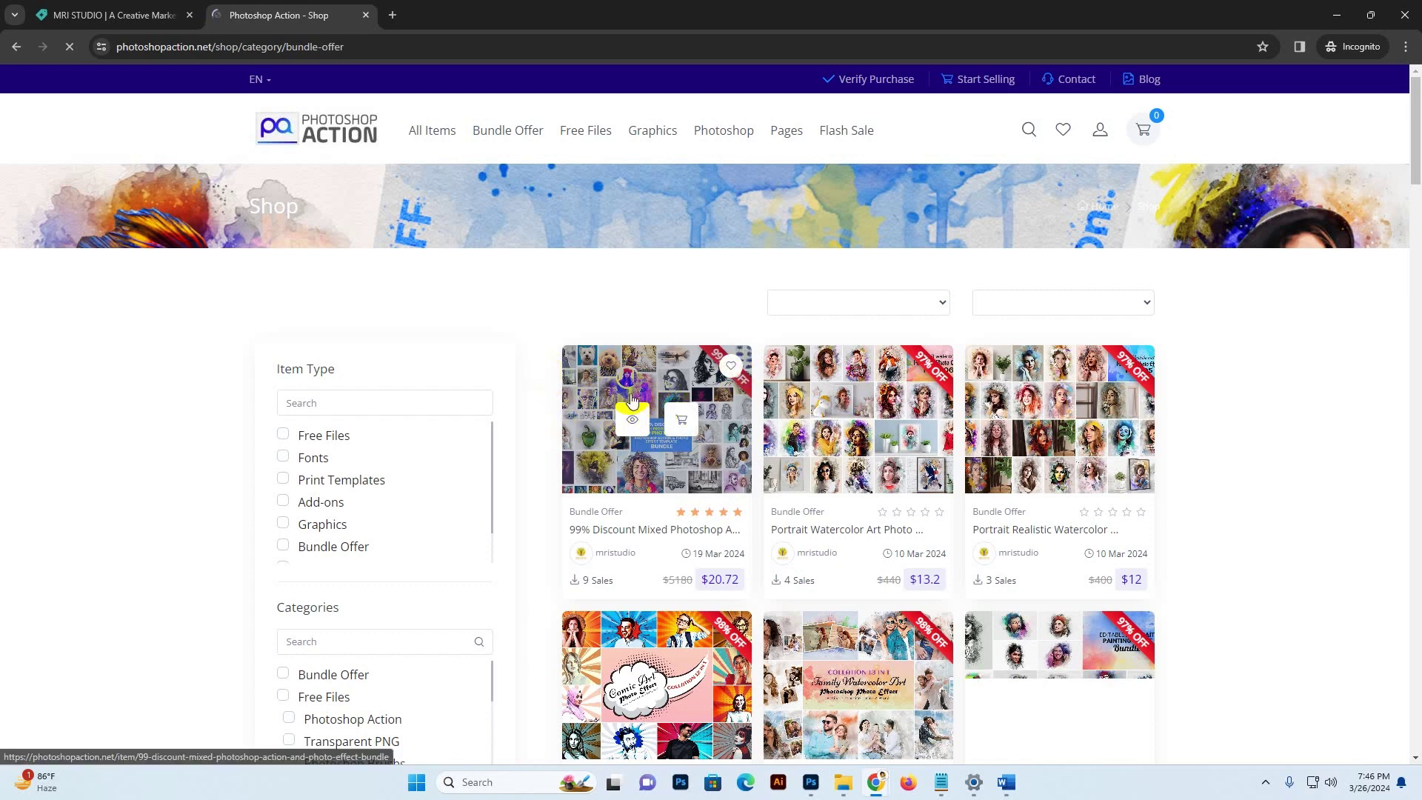
pyautogui.scroll(-5, 1211, 394)
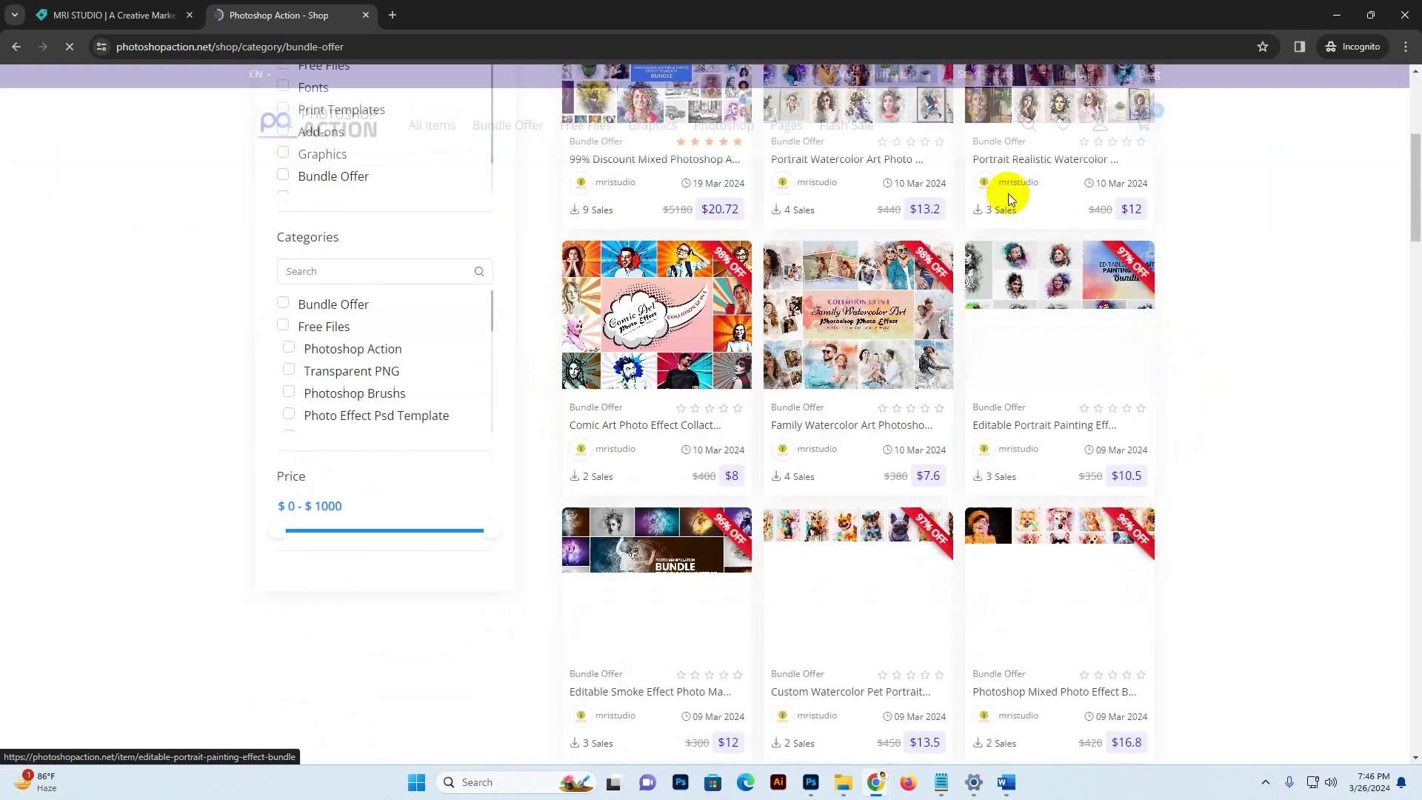
pyautogui.scroll(4, 518, 185)
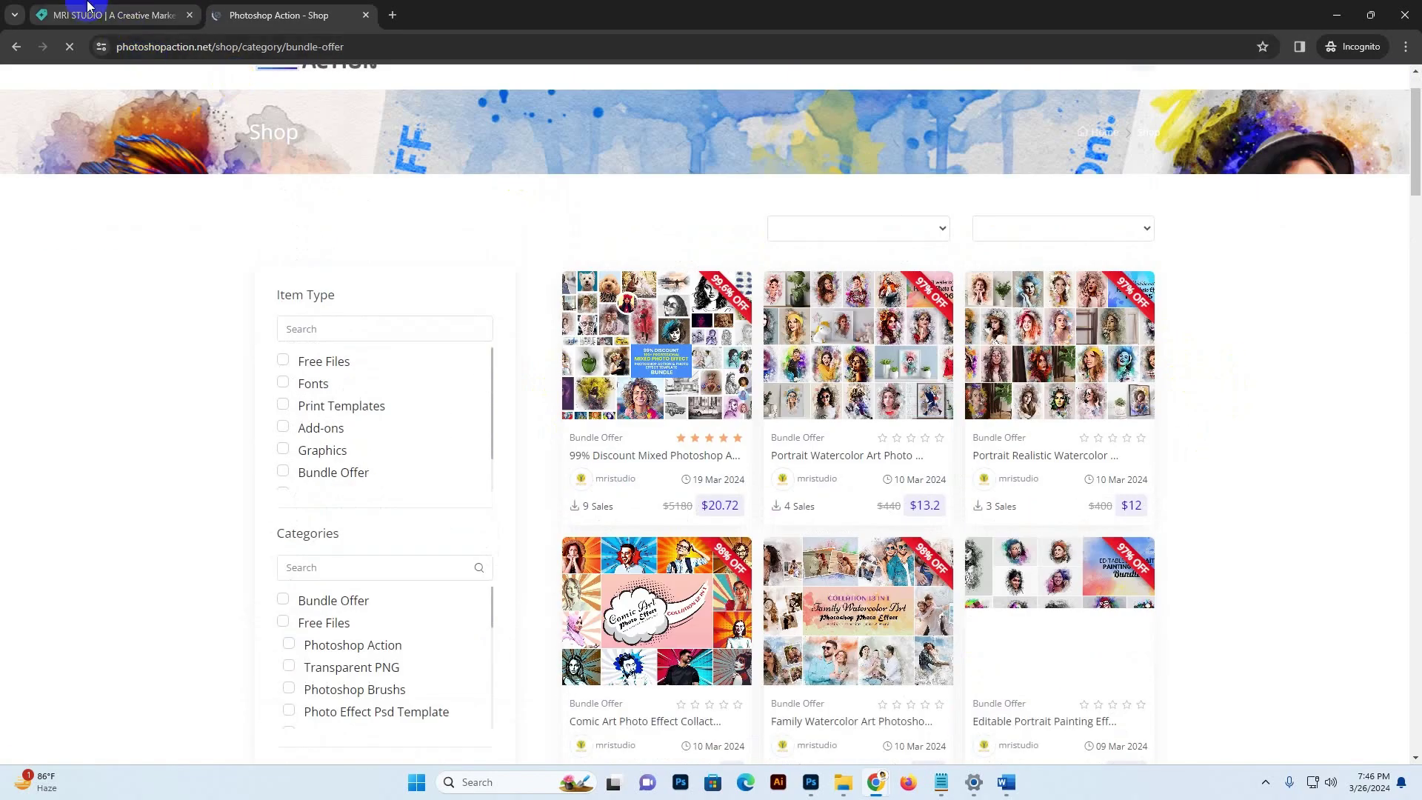
# Return to the MRI STUDIO shop on Creative Market, highlight the shop name and browse its product listings.
pyautogui.click(96, 17)
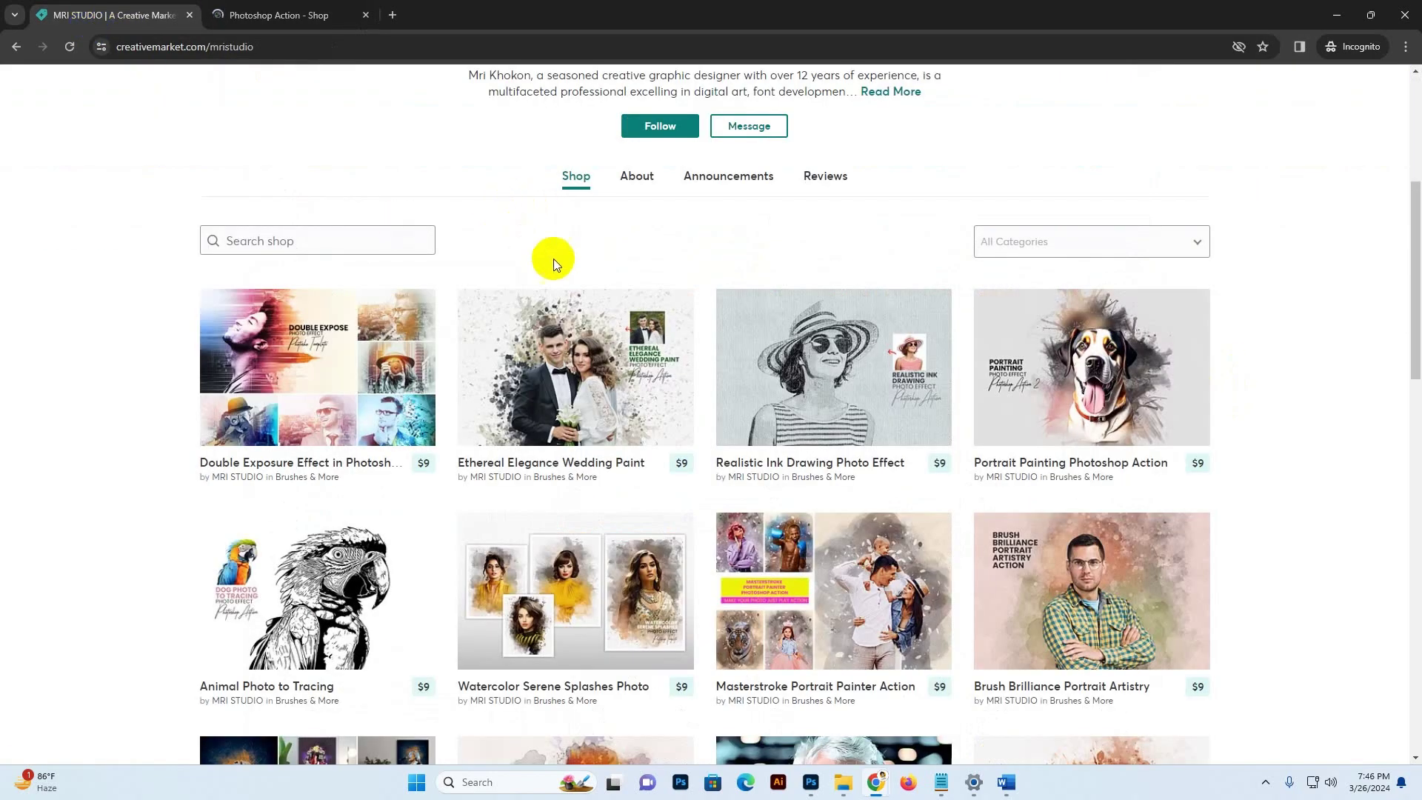
pyautogui.scroll(5, 554, 264)
pyautogui.moveTo(776, 398); pyautogui.dragTo(613, 393)
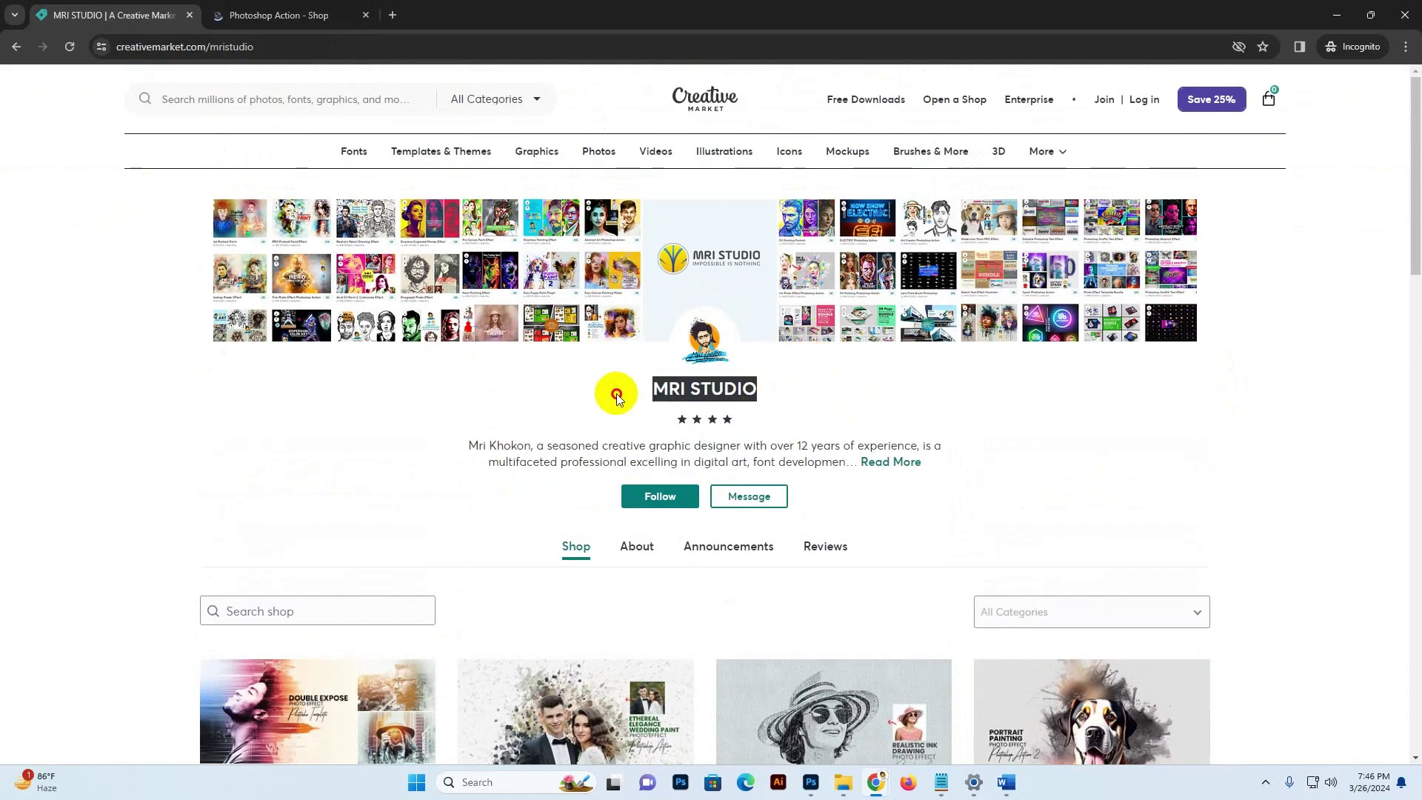
pyautogui.scroll(-20, 1301, 440)
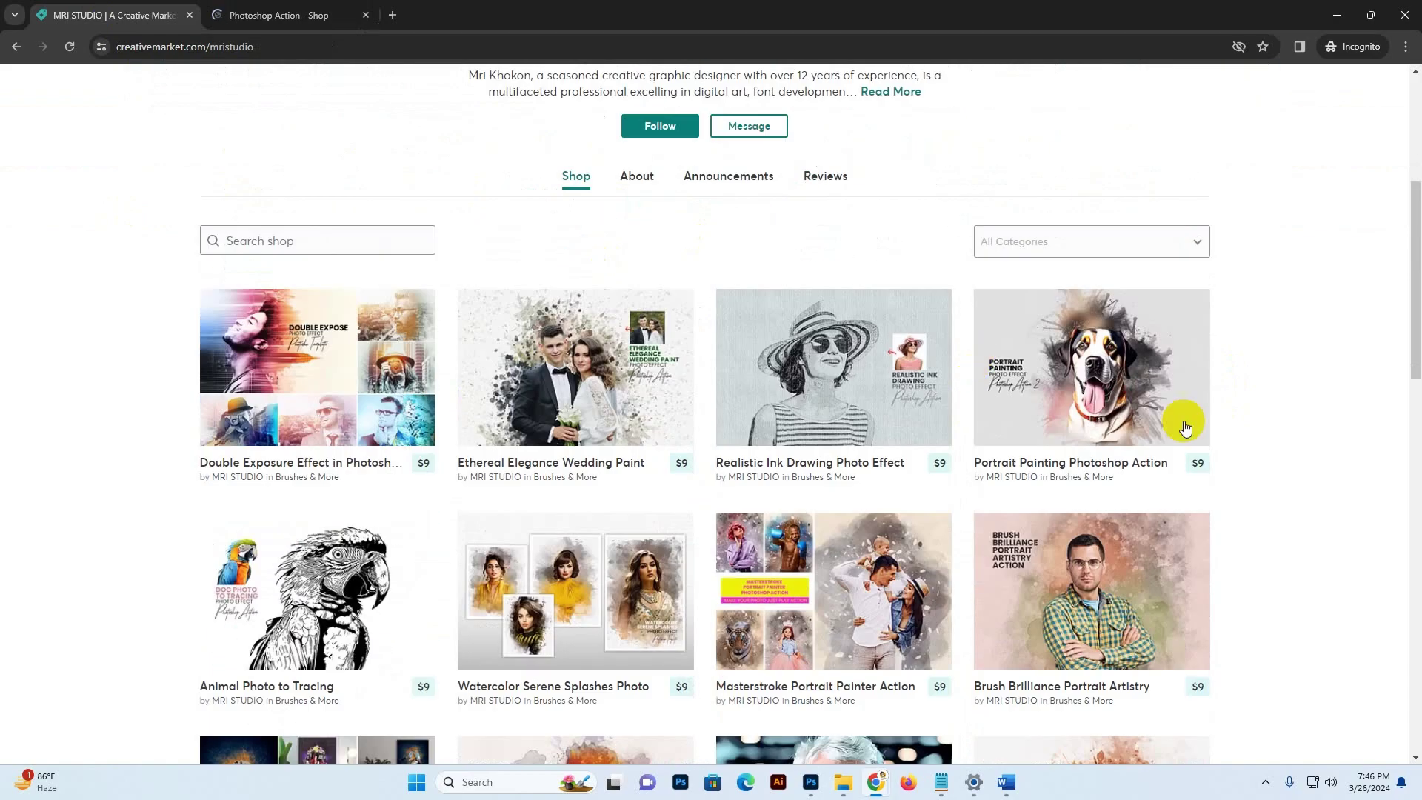
pyautogui.scroll(9, 1301, 440)
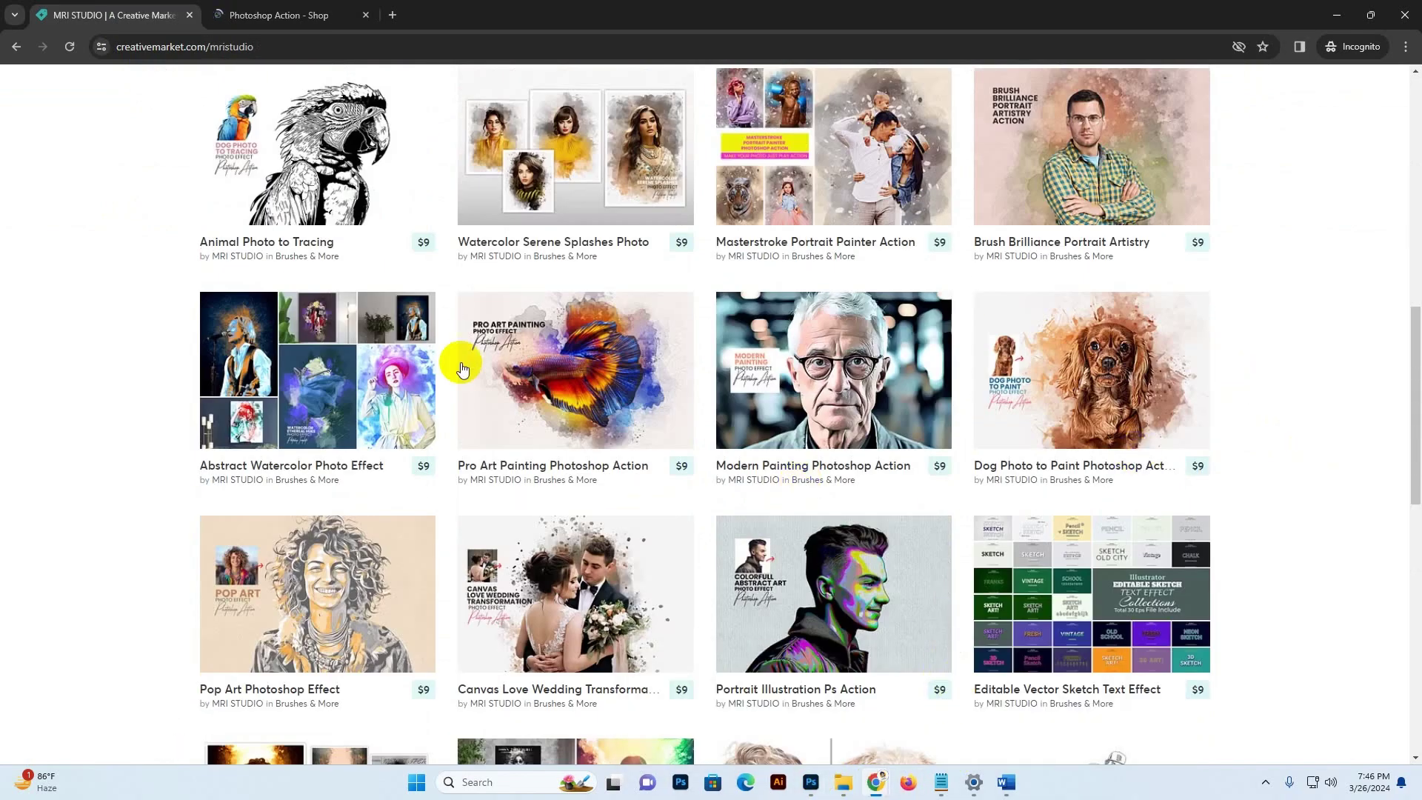
pyautogui.scroll(11, 413, 366)
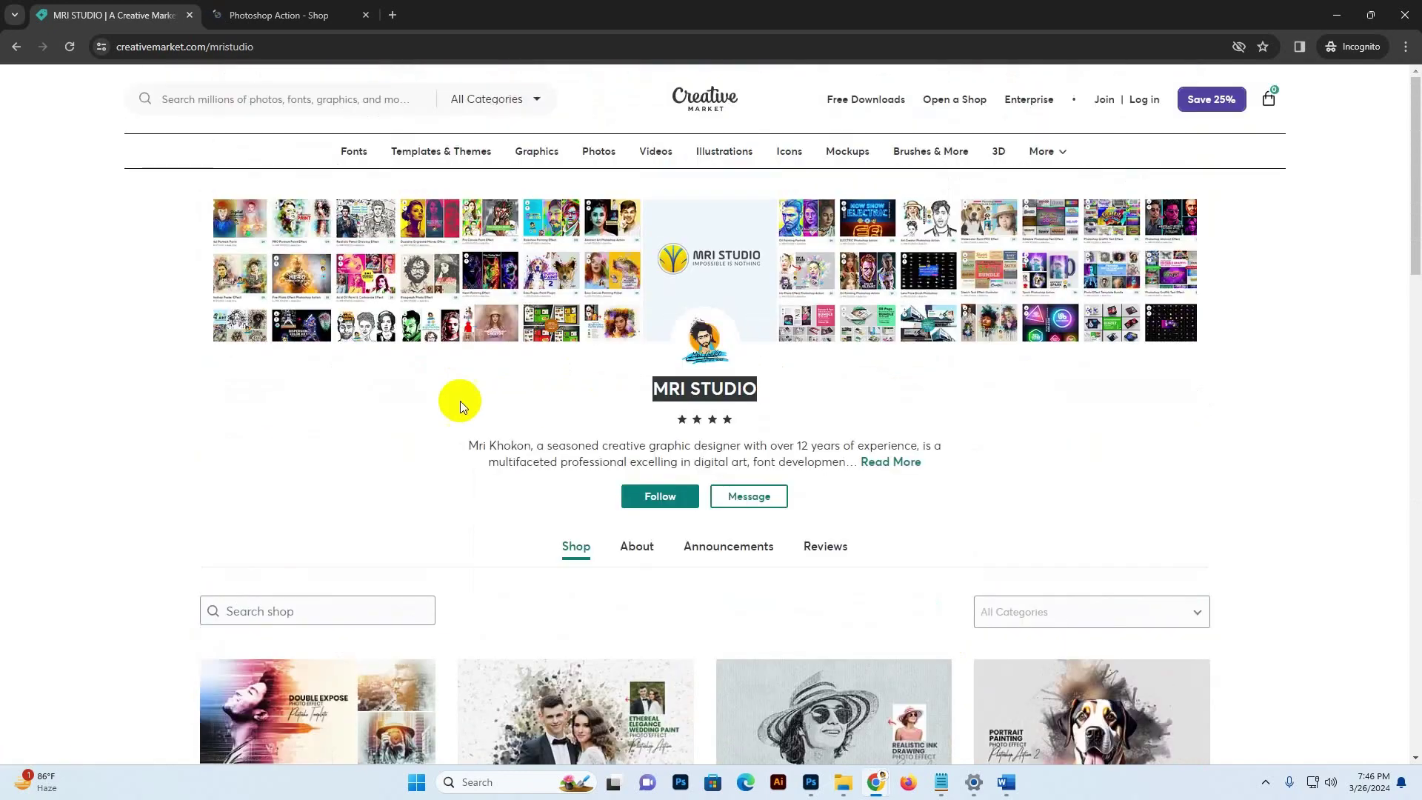
# Highlight the MRI STUDIO shop name again and switch back to Photoshop.
pyautogui.click(469, 424)
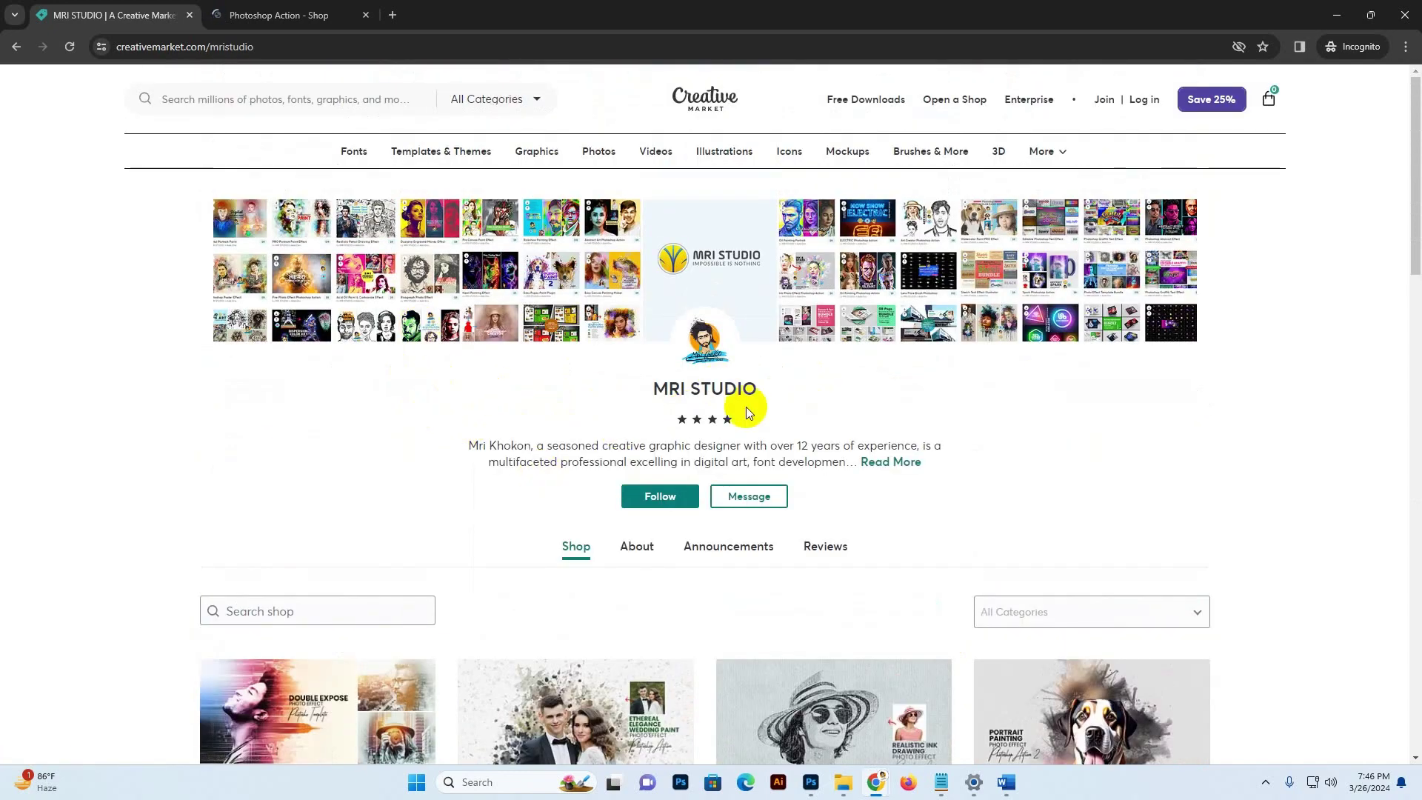
pyautogui.tripleClick(758, 391)
pyautogui.click(787, 613)
pyautogui.click(810, 782)
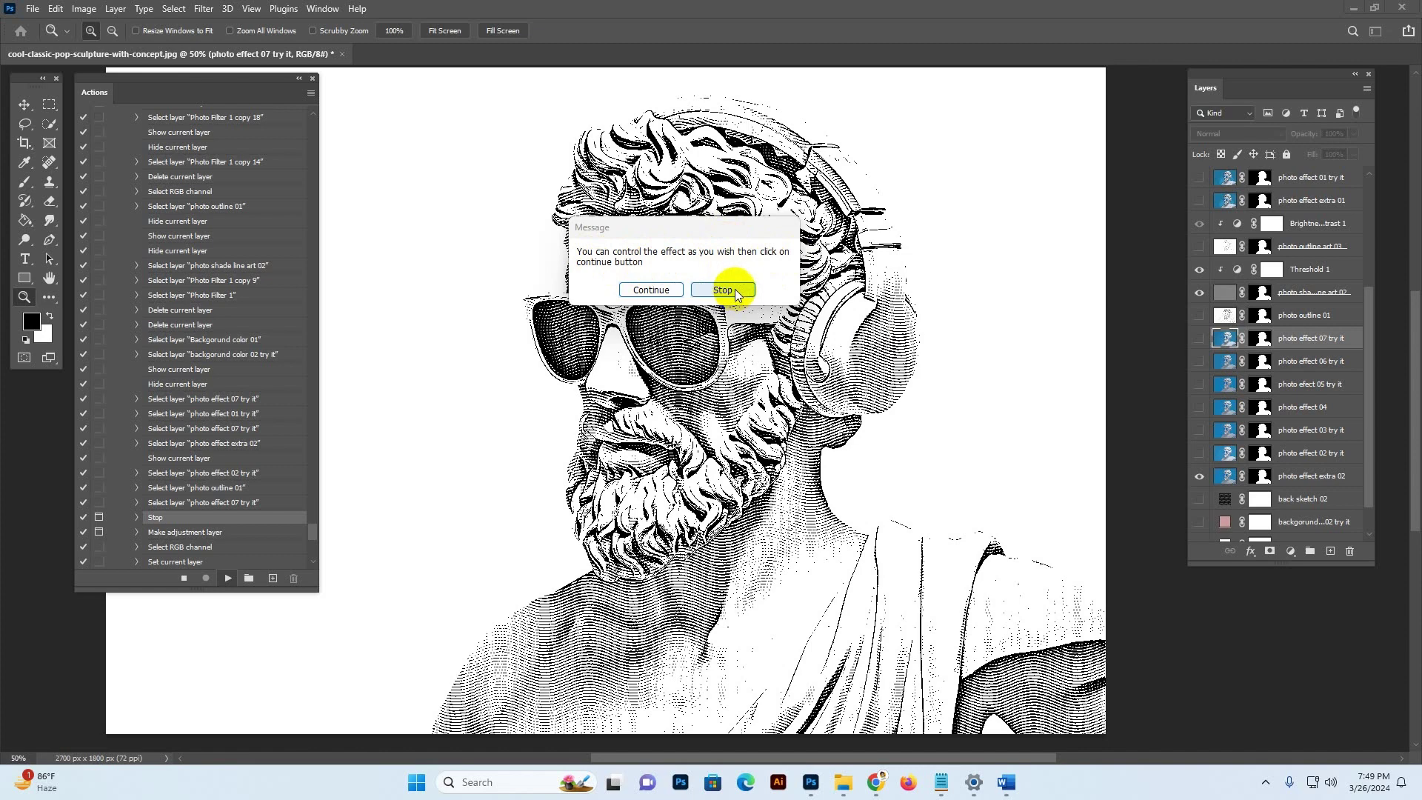
# Continue the paused action and accept its new Levels adjustment layer with the name Levels 1.
pyautogui.click(650, 291)
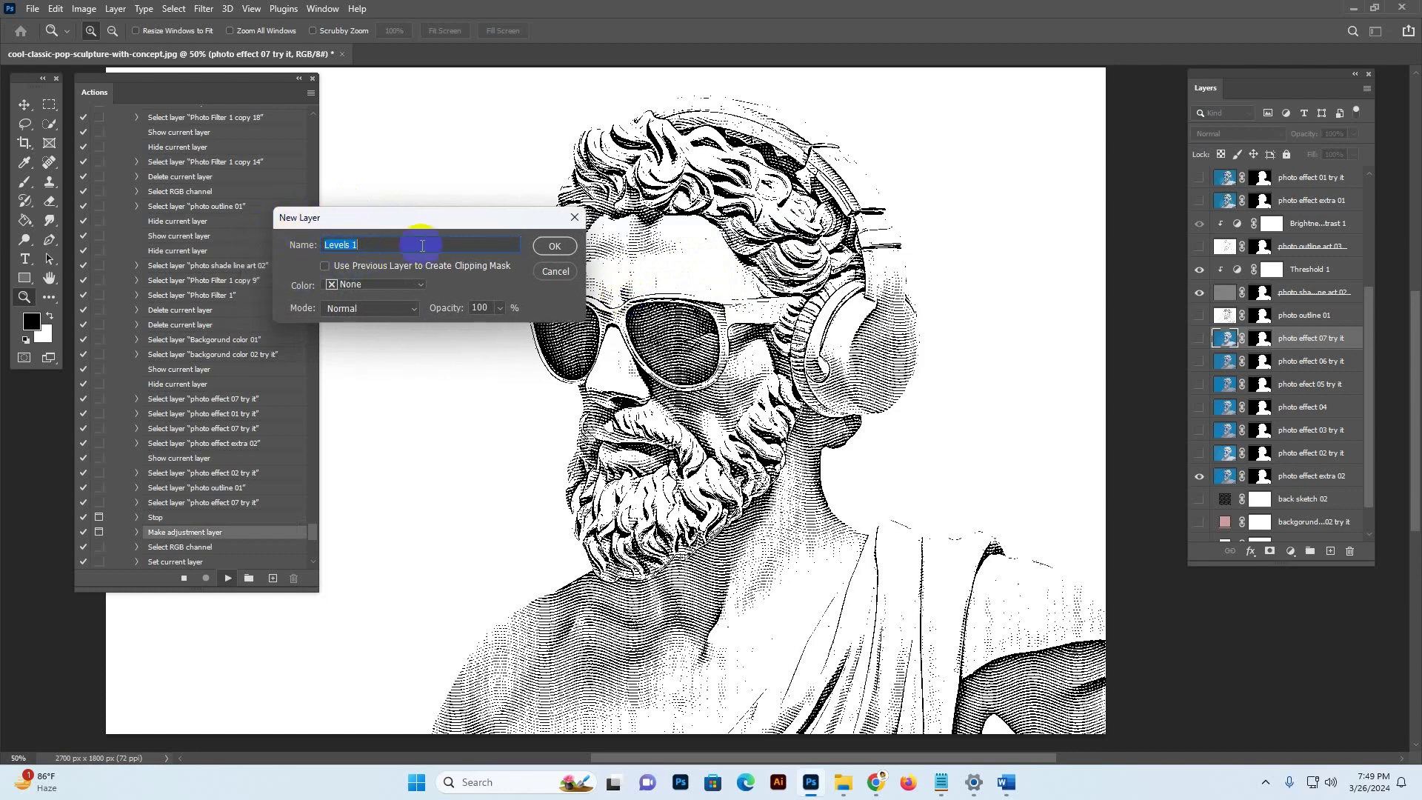
pyautogui.click(555, 249)
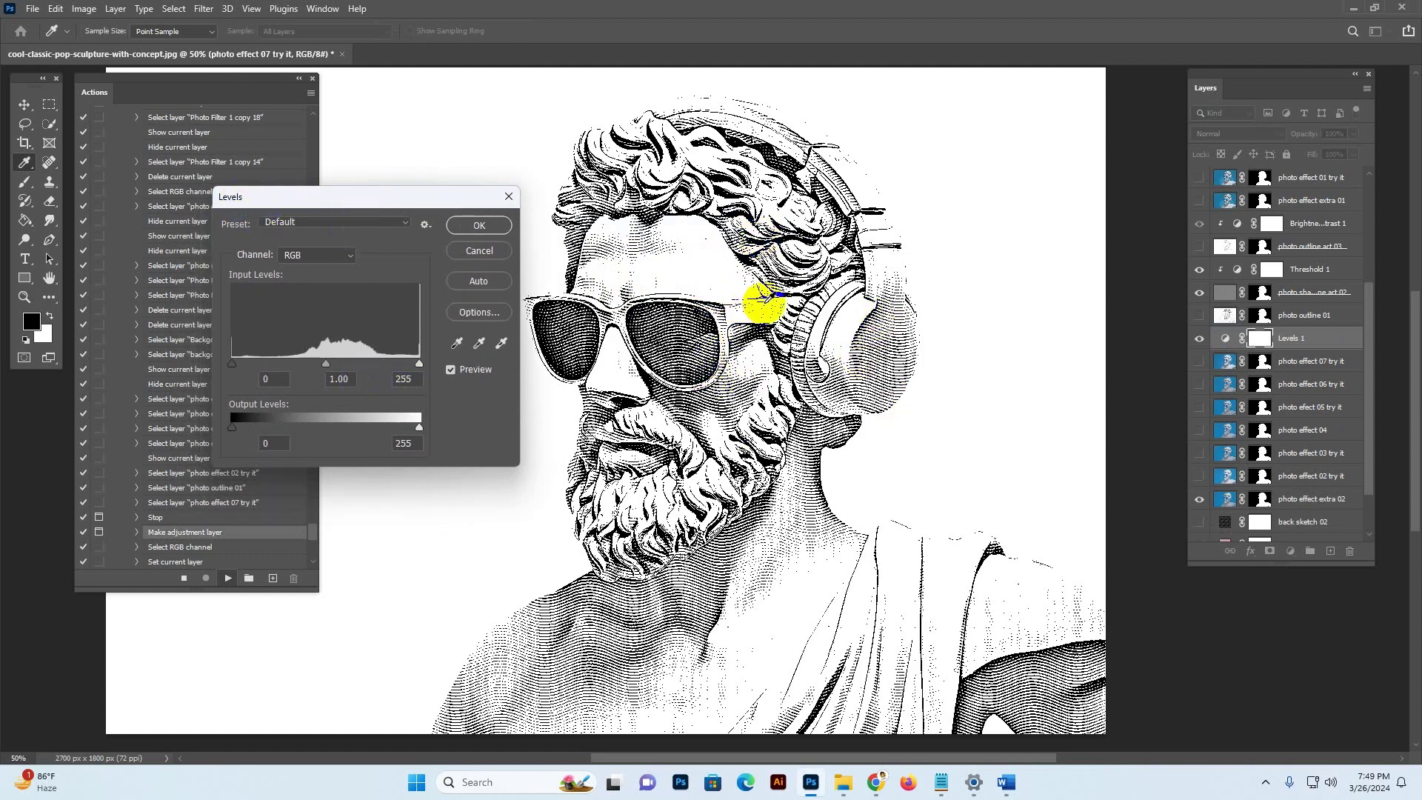
# Set the Levels input values to 42 for shadows, 0.94 for midtones and 236 for highlights while checking the face closely.
pyautogui.scroll(1, 770, 296)
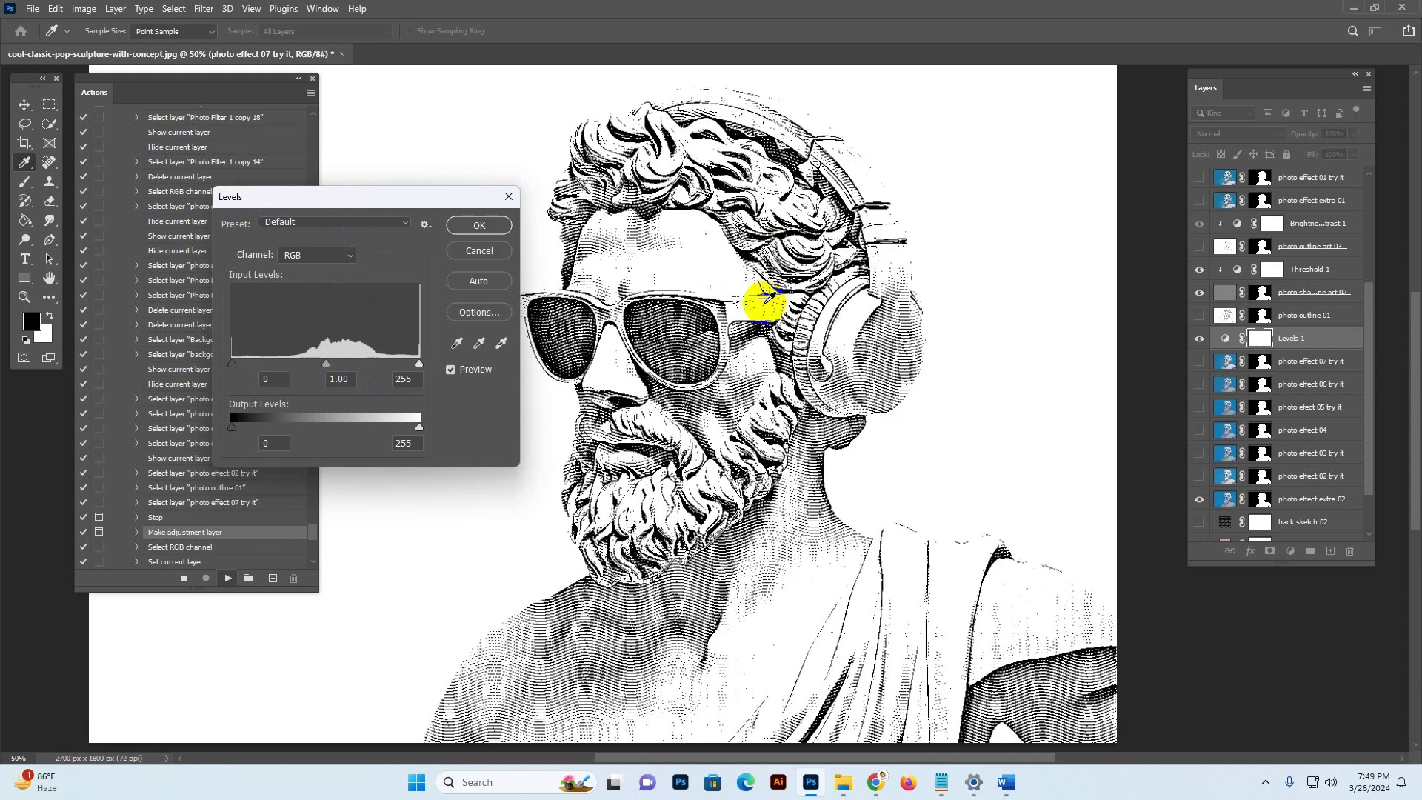
pyautogui.moveTo(834, 302); pyautogui.dragTo(940, 359)
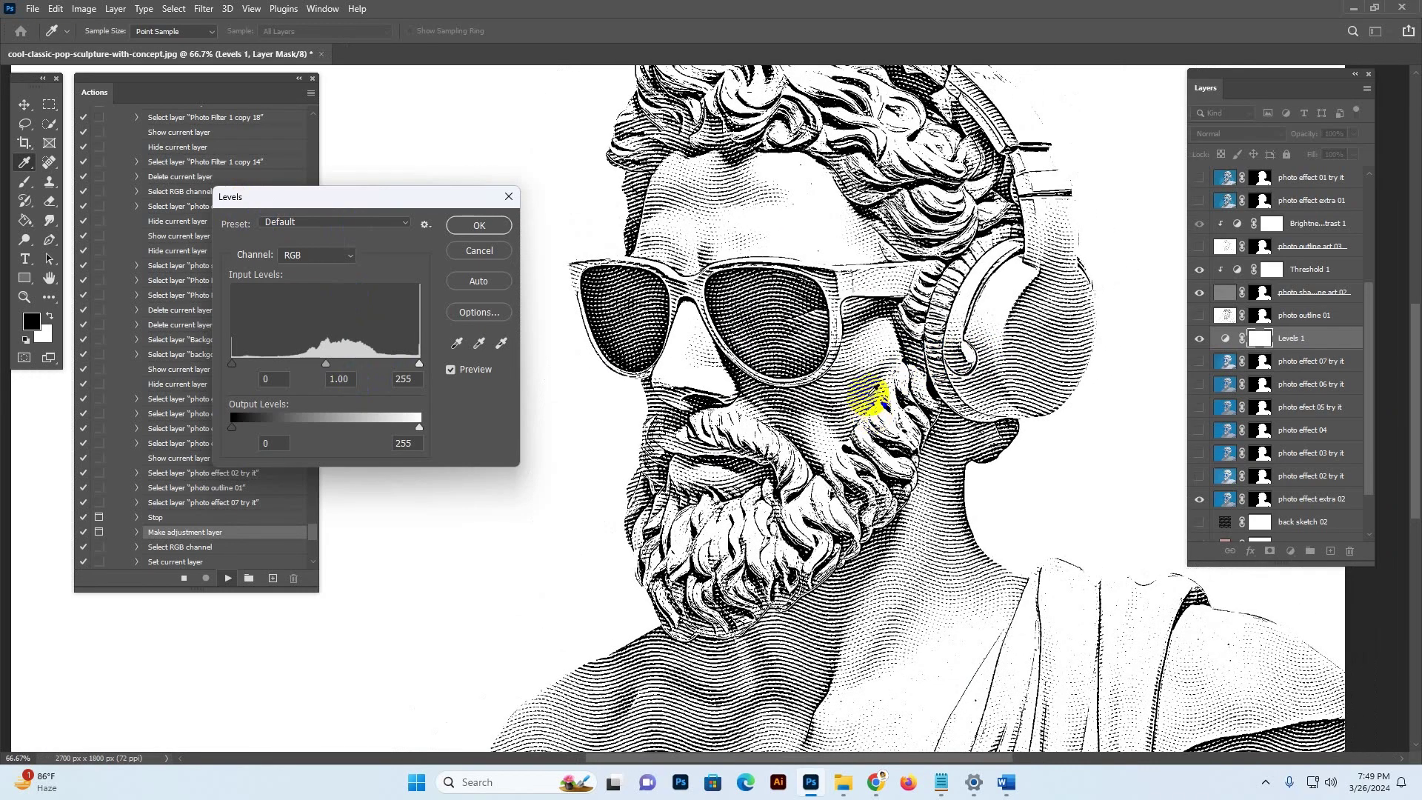
pyautogui.click(411, 373)
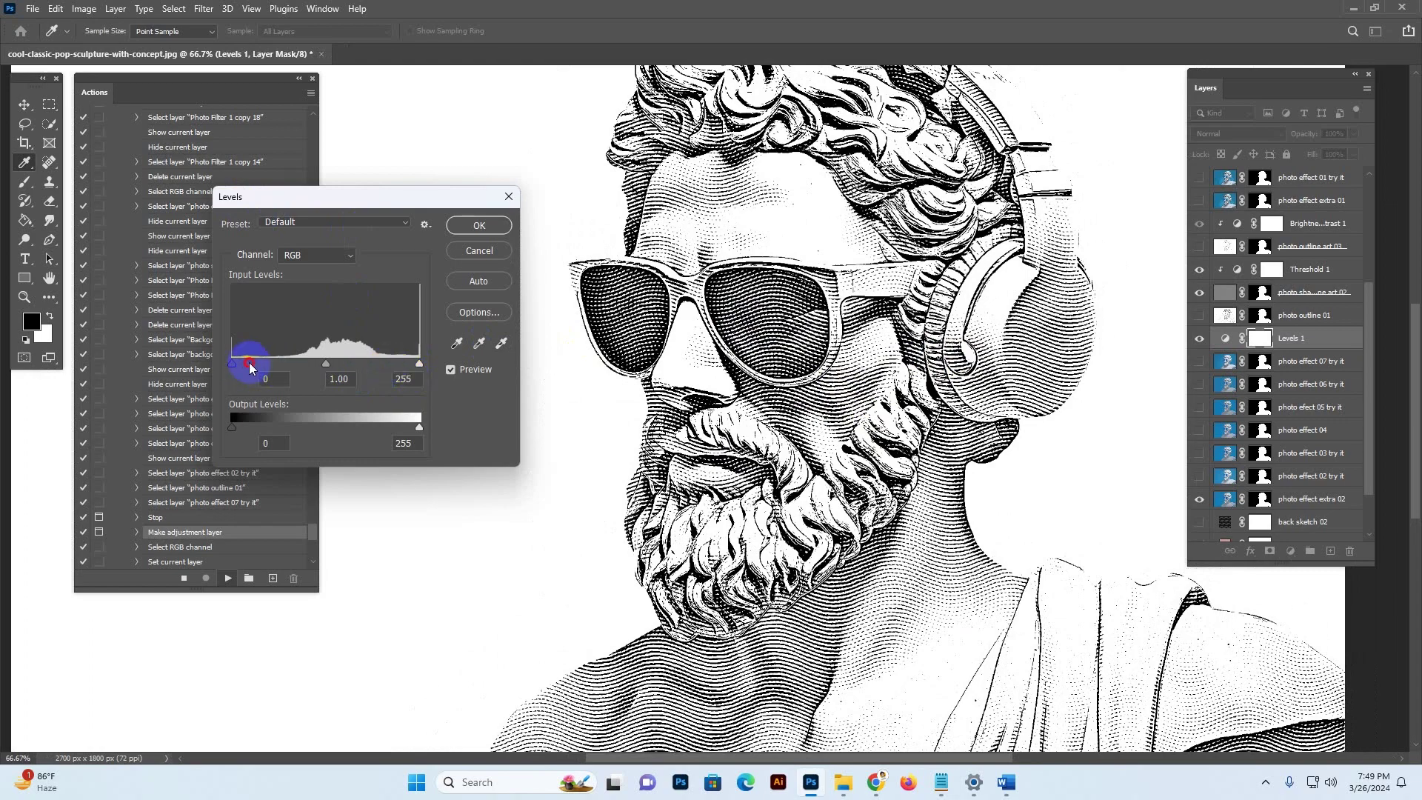
pyautogui.moveTo(250, 366)
pyautogui.mouseDown()
pyautogui.moveTo(286, 365)
pyautogui.moveTo(247, 364)
pyautogui.moveTo(264, 364)
pyautogui.mouseUp()
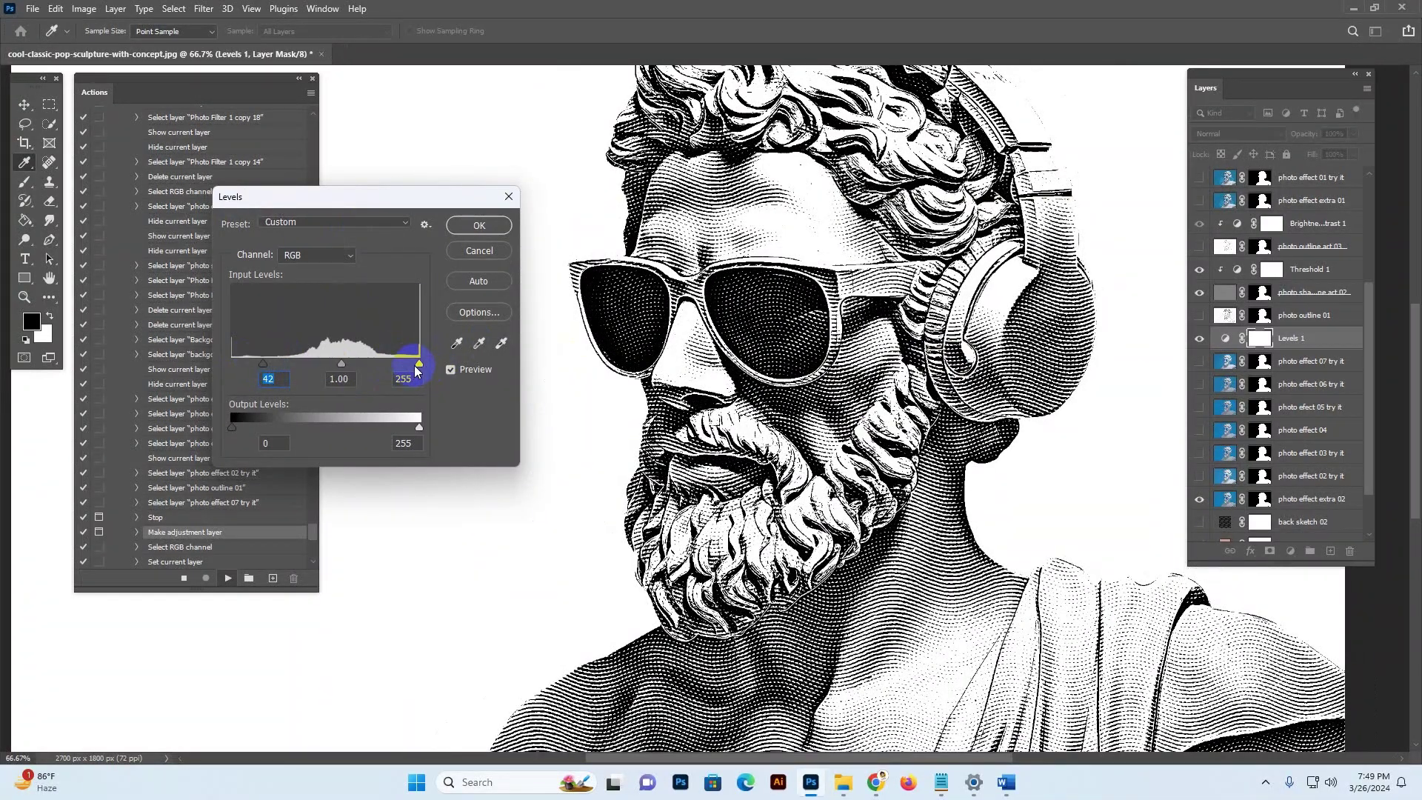
pyautogui.moveTo(417, 371); pyautogui.dragTo(364, 368)
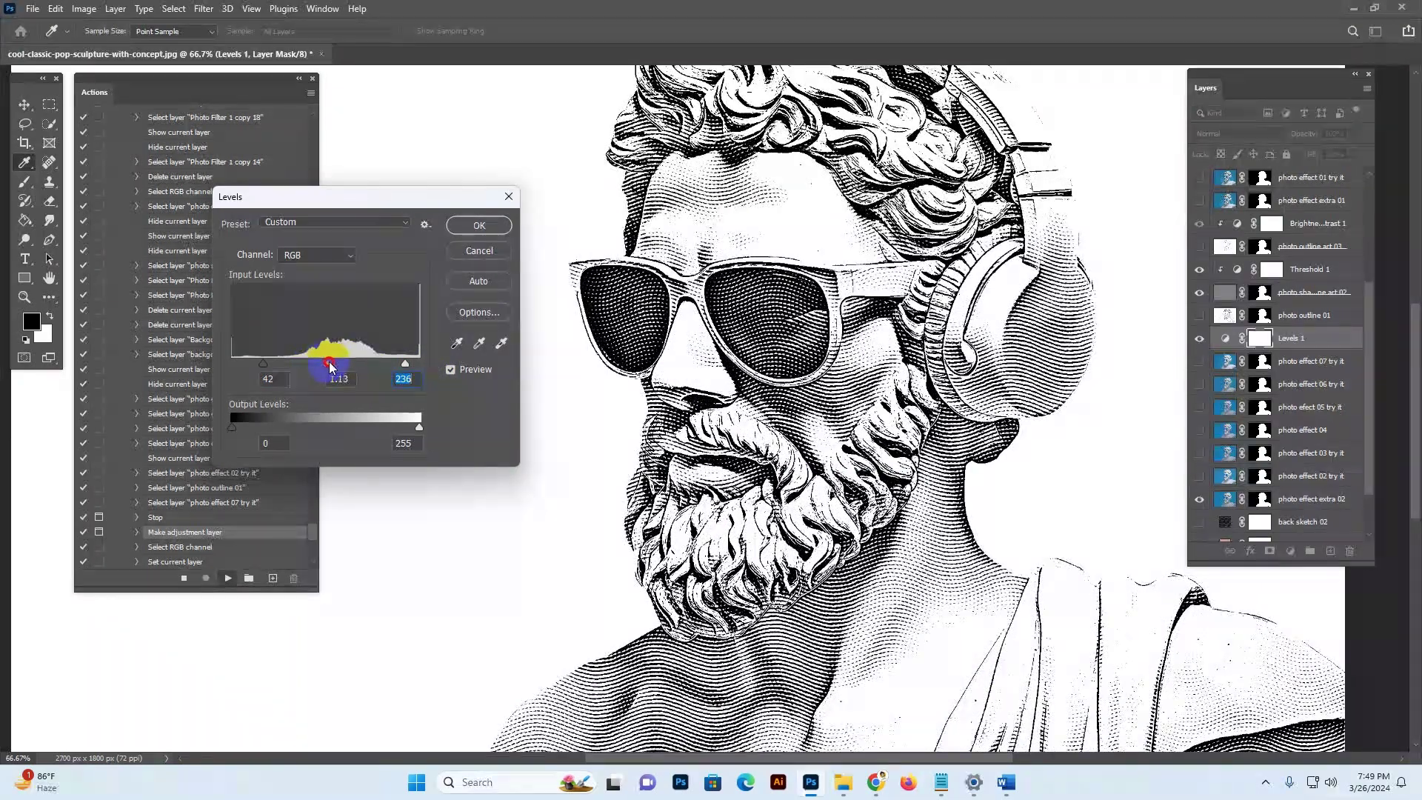
pyautogui.click(337, 365)
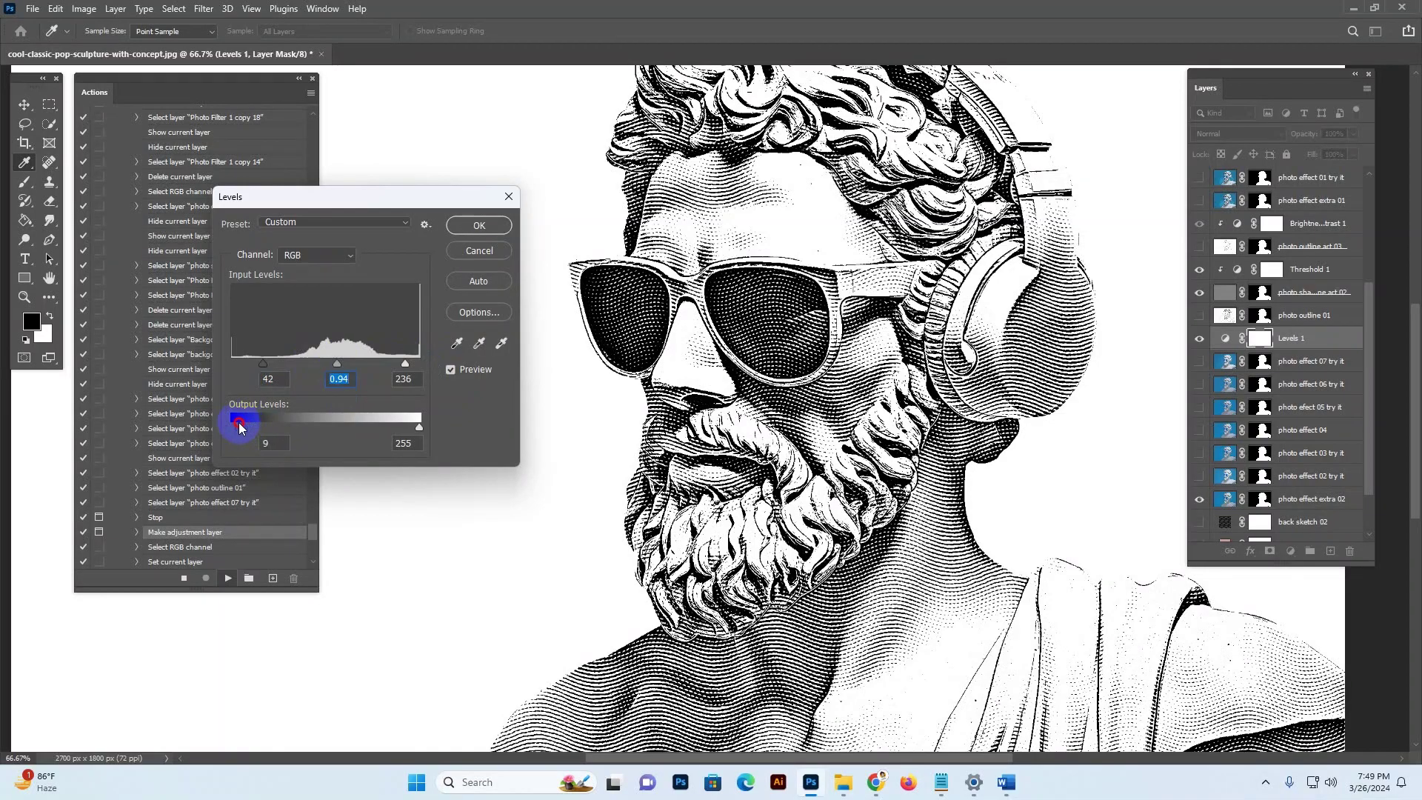
# Adjust the black and white output levels and apply the Levels settings so the action runs on.
pyautogui.click(239, 427)
pyautogui.moveTo(420, 427)
pyautogui.mouseDown()
pyautogui.moveTo(379, 433)
pyautogui.moveTo(406, 436)
pyautogui.mouseUp()
pyautogui.click(476, 226)
pyautogui.press('z')
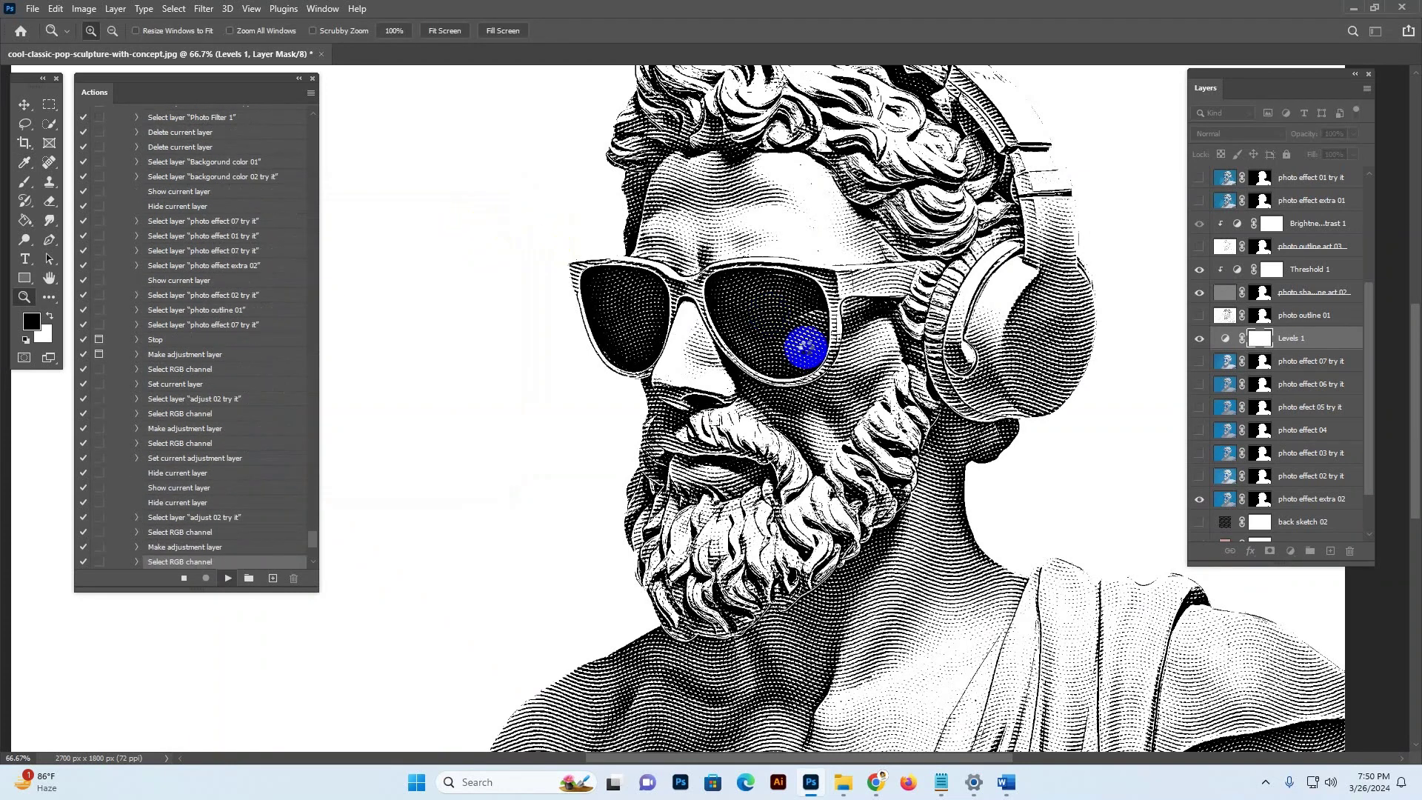
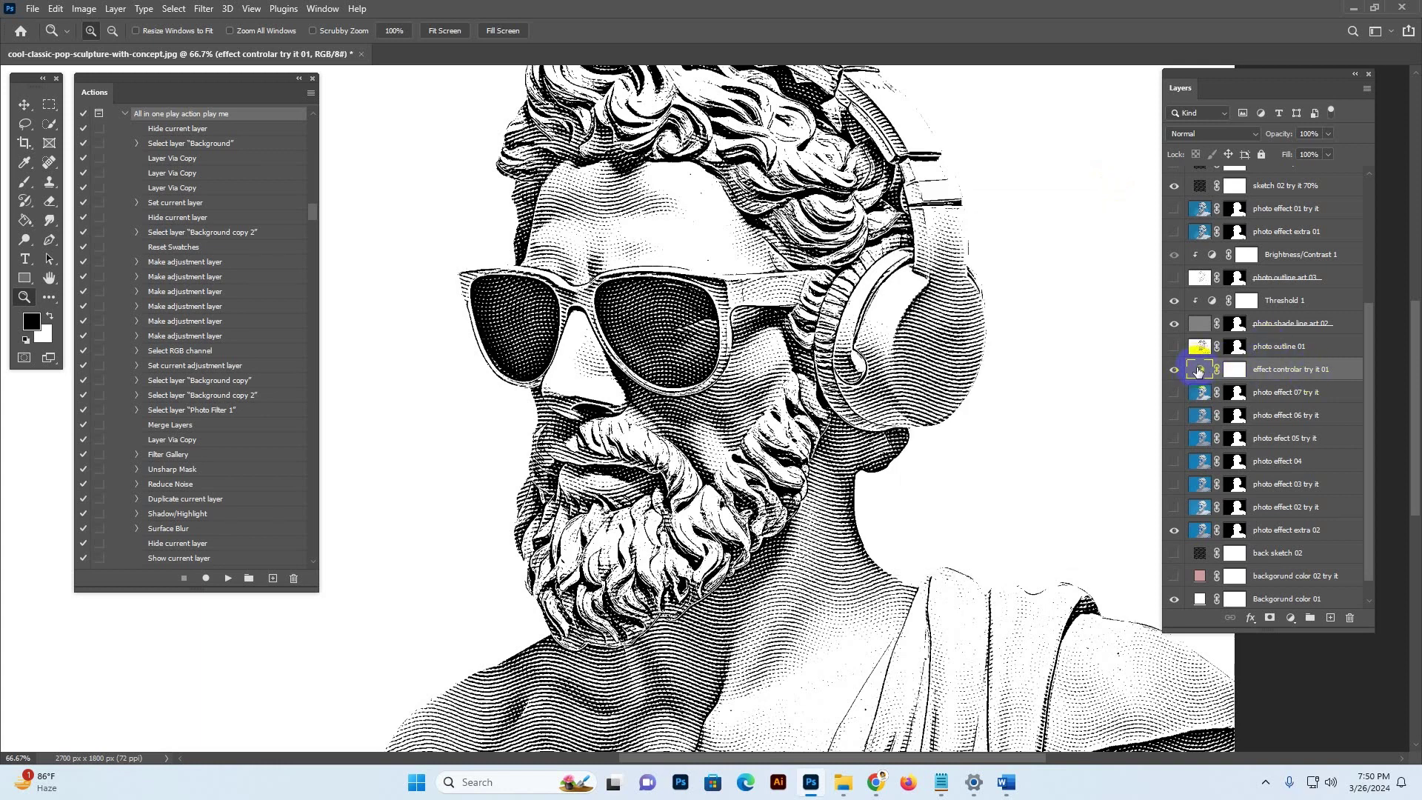
# Compare the artwork with and without the photo outline 01 layer, leaving that layer hidden.
pyautogui.moveTo(1198, 370); pyautogui.dragTo(1211, 342)
pyautogui.click(1194, 348)
pyautogui.click(1173, 346)
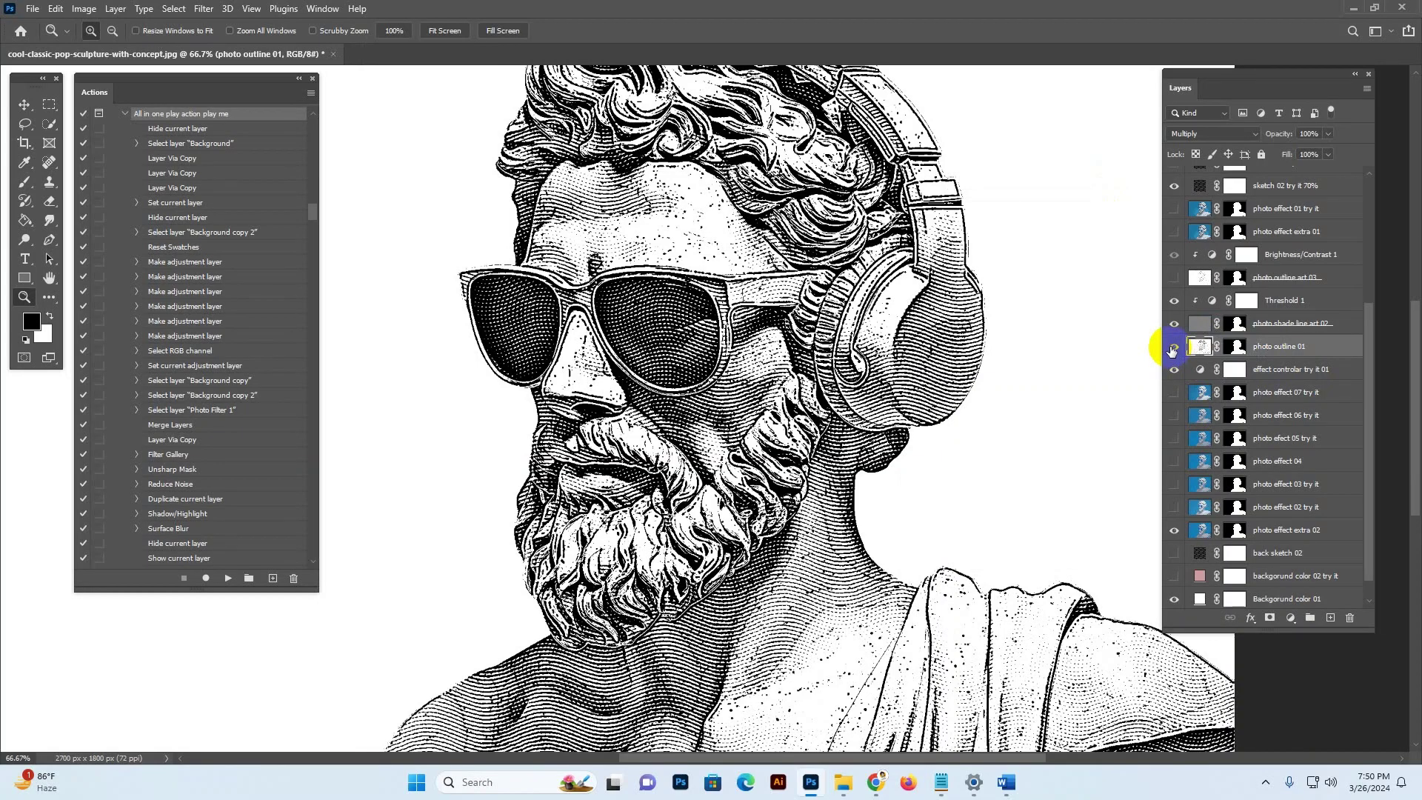
pyautogui.click(1173, 349)
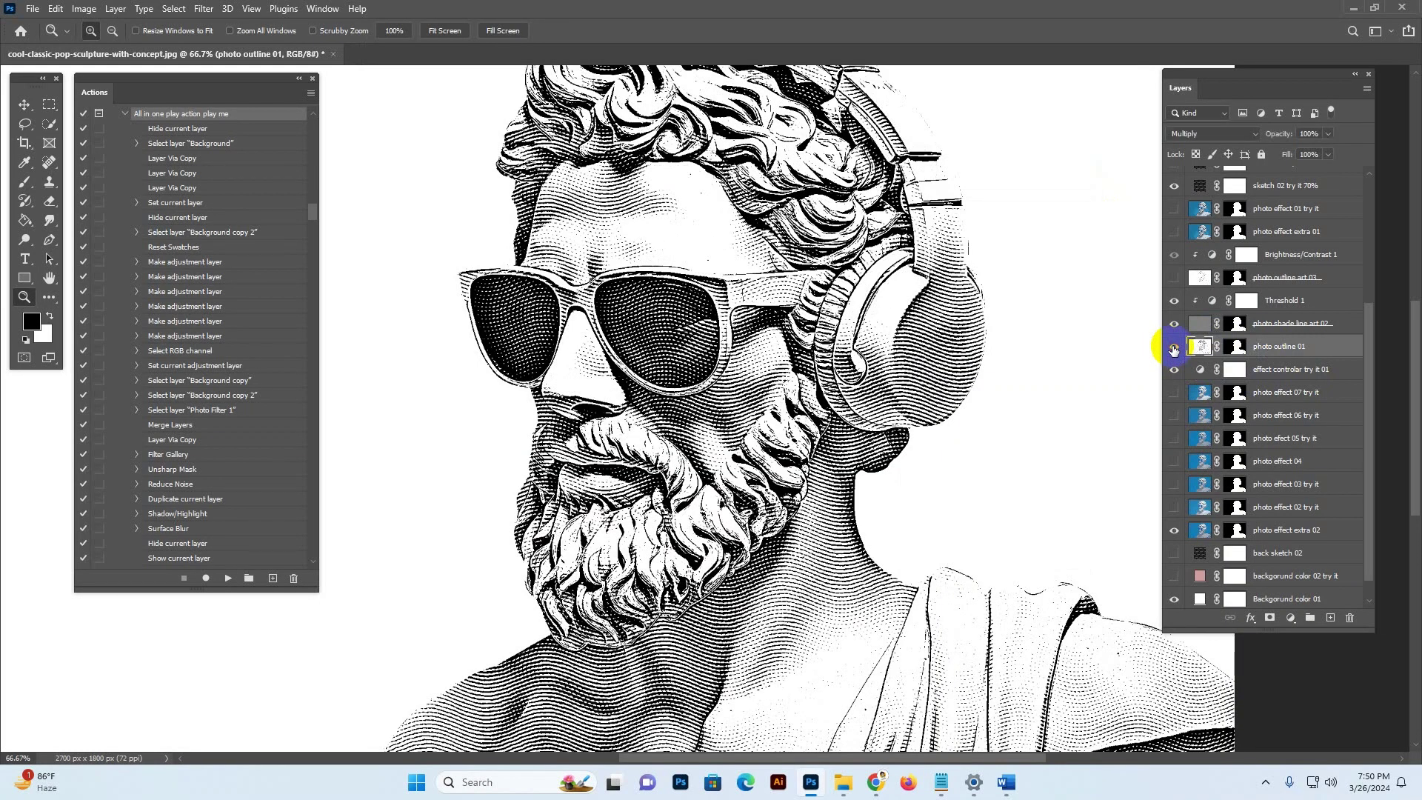
pyautogui.click(1173, 348)
pyautogui.click(1173, 348)
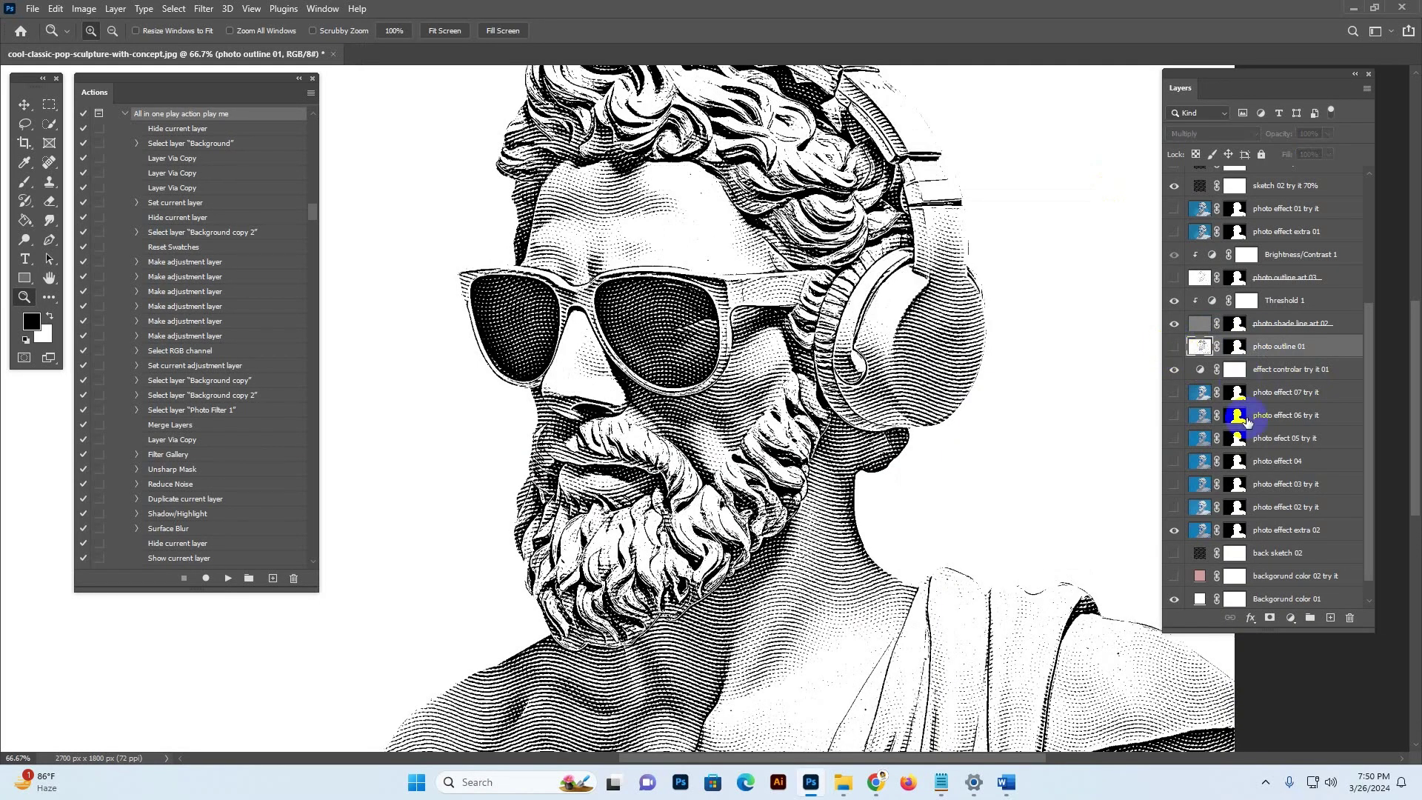
# Preview the photo effect extra 02 and photo effect 02 try it layers by toggling their visibility, leaving both hidden.
pyautogui.click(1198, 532)
pyautogui.scroll(-1, 1198, 519)
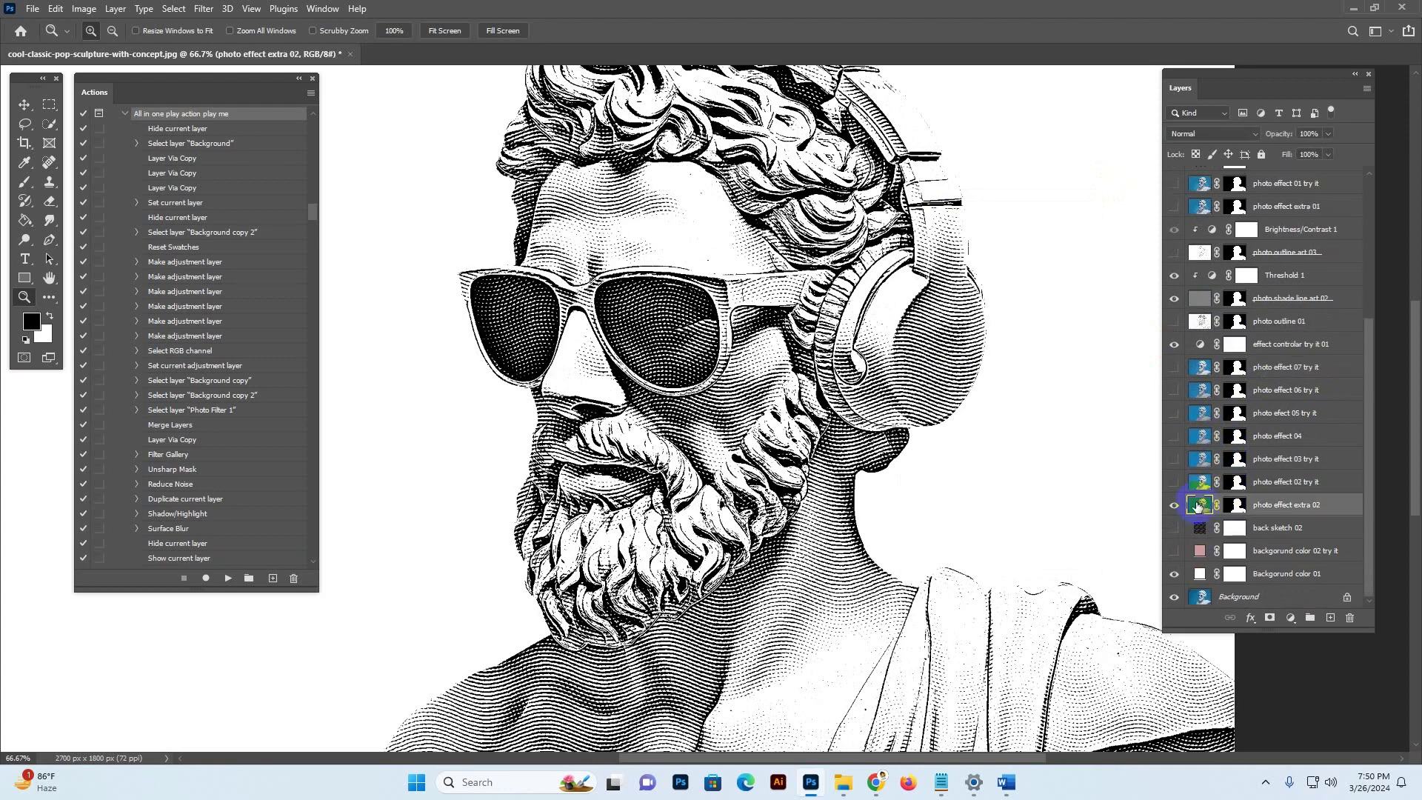
pyautogui.click(1174, 507)
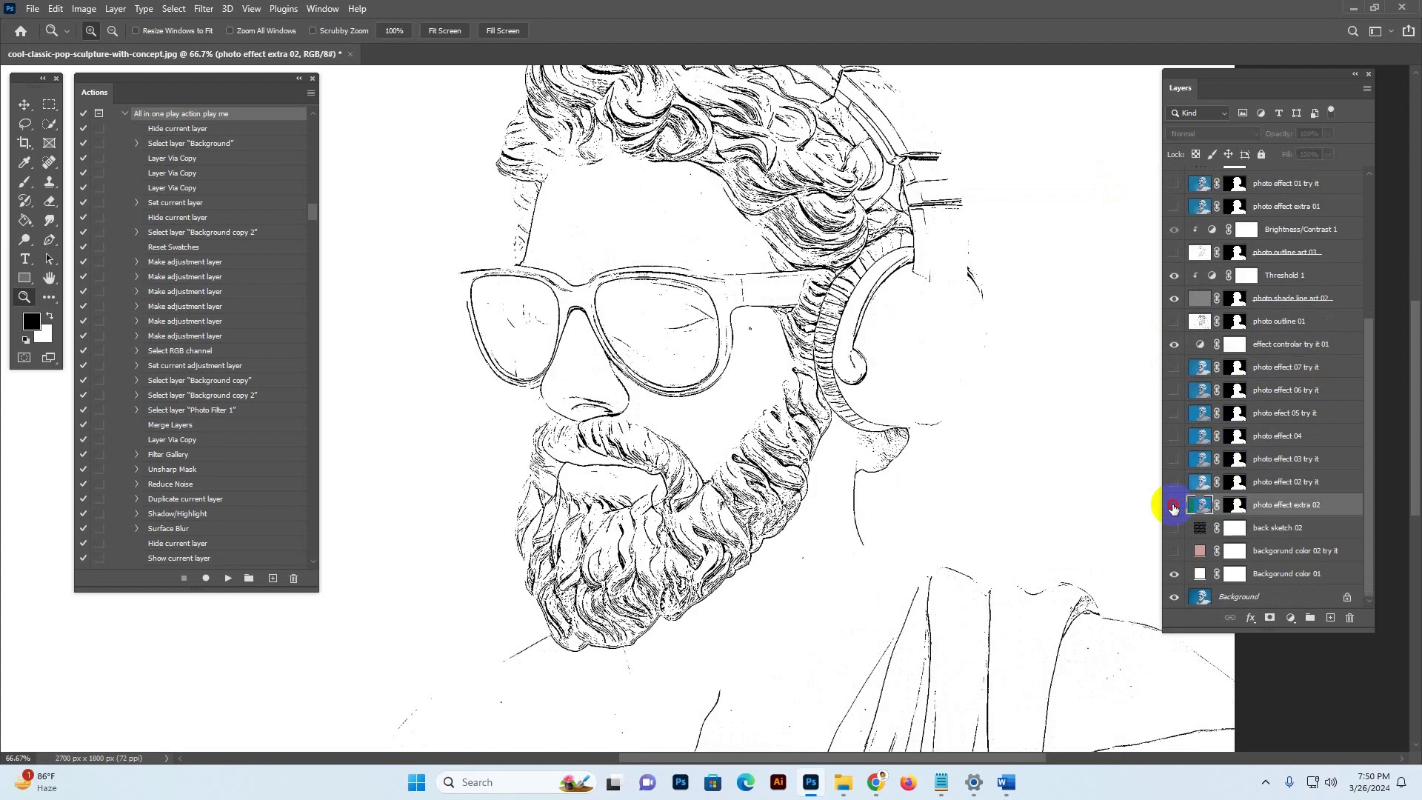
pyautogui.click(1187, 486)
pyautogui.click(1174, 483)
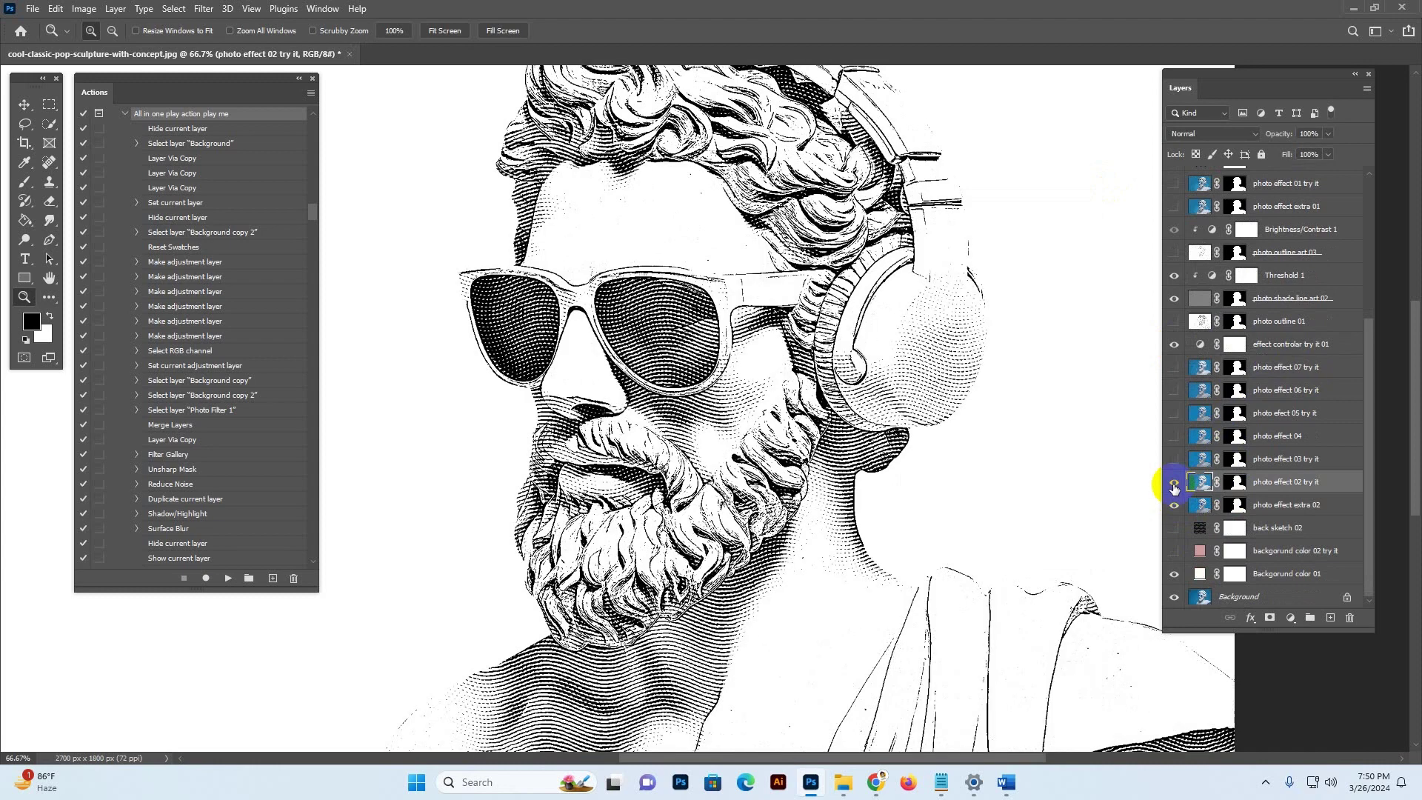
pyautogui.moveTo(1174, 483); pyautogui.dragTo(1174, 507)
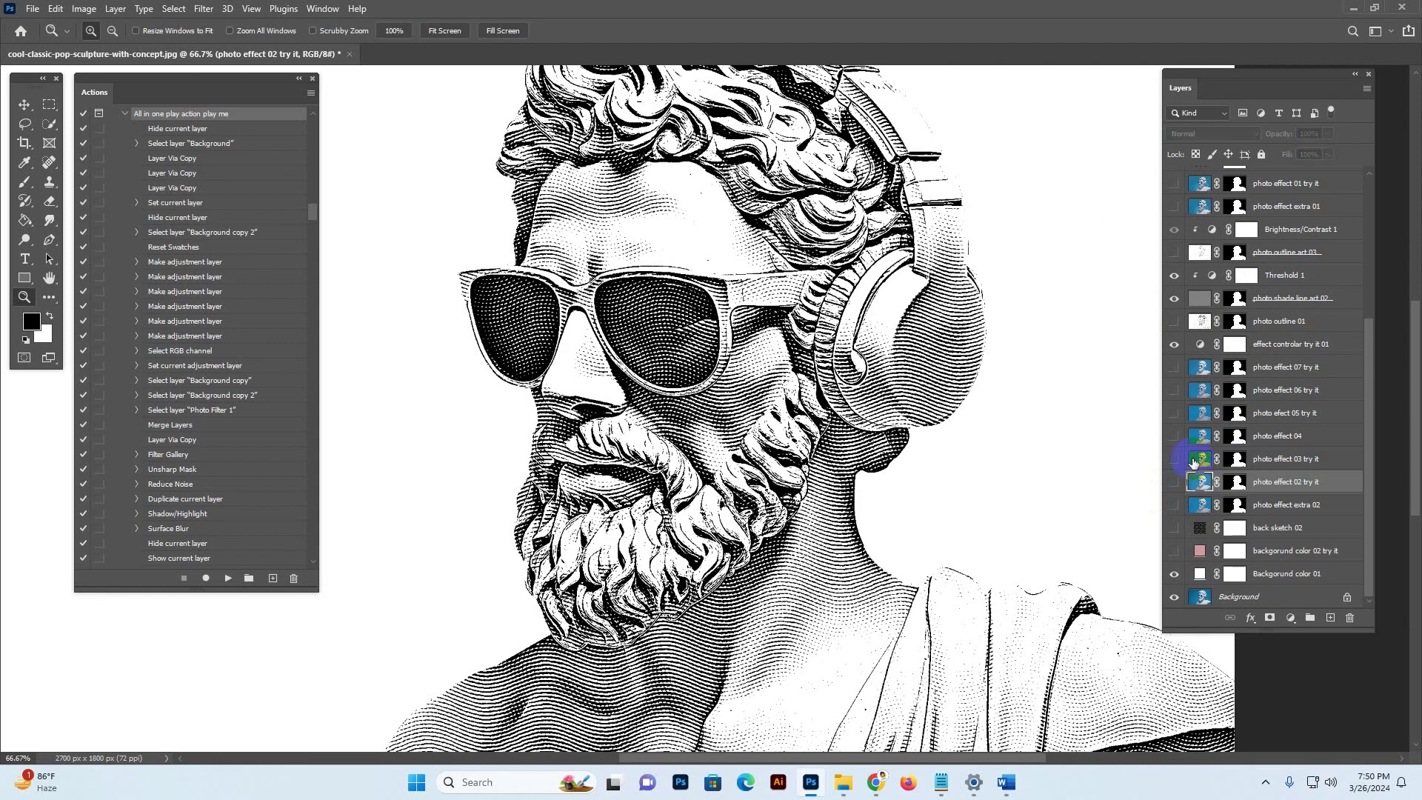
# Show the photo effect 03 try it layer and preview photo effect 04 on top of it.
pyautogui.click(1185, 462)
pyautogui.click(1174, 461)
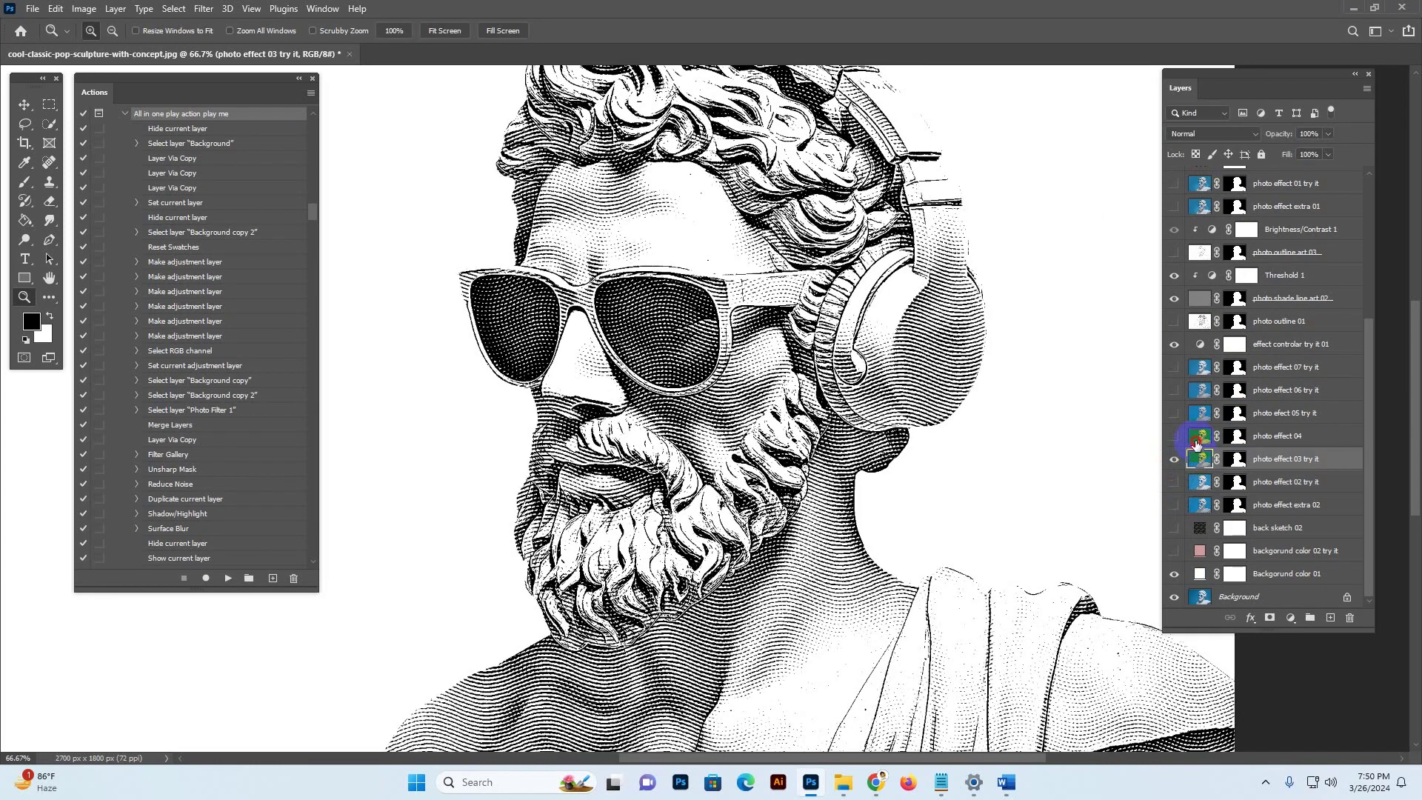
pyautogui.click(1189, 438)
pyautogui.click(1173, 438)
pyautogui.click(1174, 439)
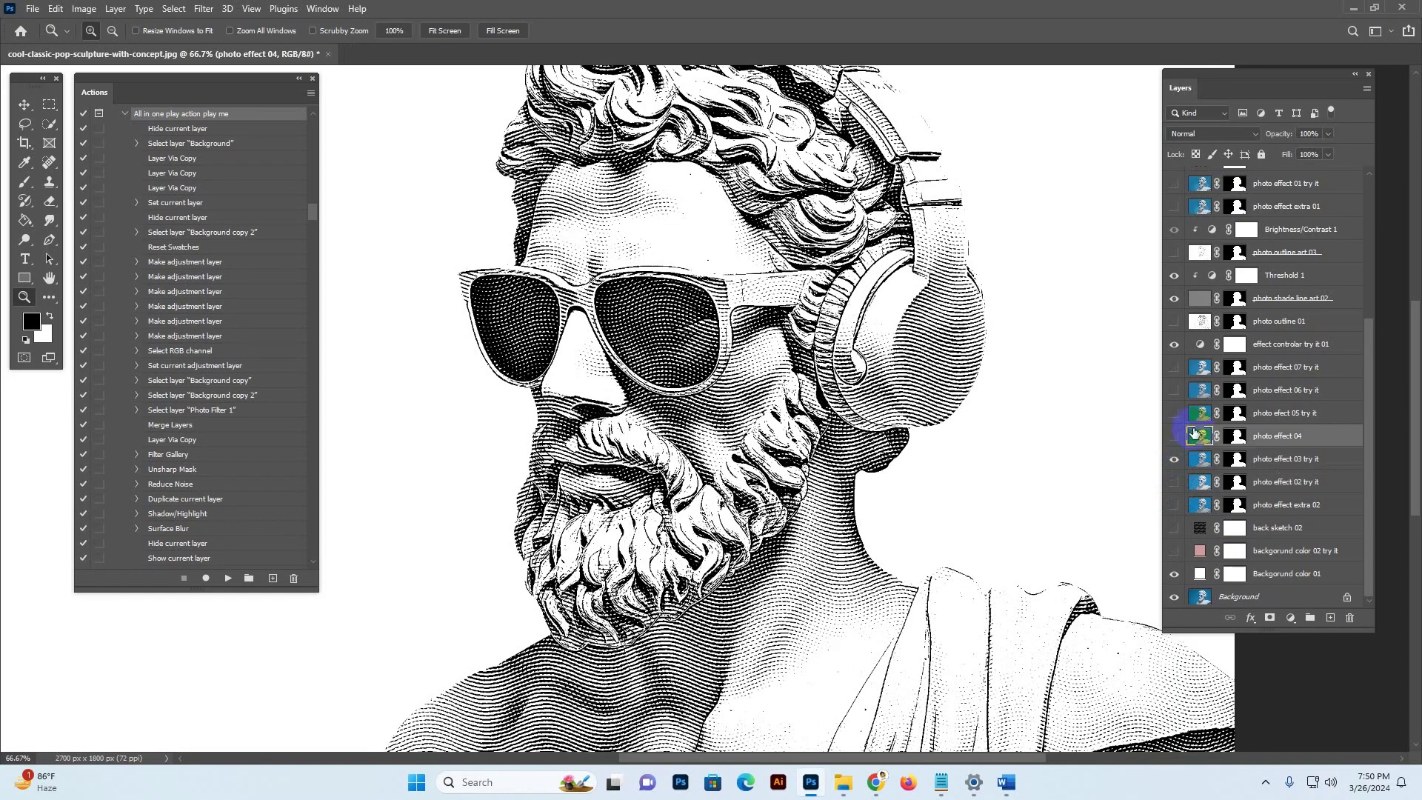
# Preview the photo effect 05 and photo effect 06 layers one after the other, hiding each again.
pyautogui.click(1189, 415)
pyautogui.click(1175, 415)
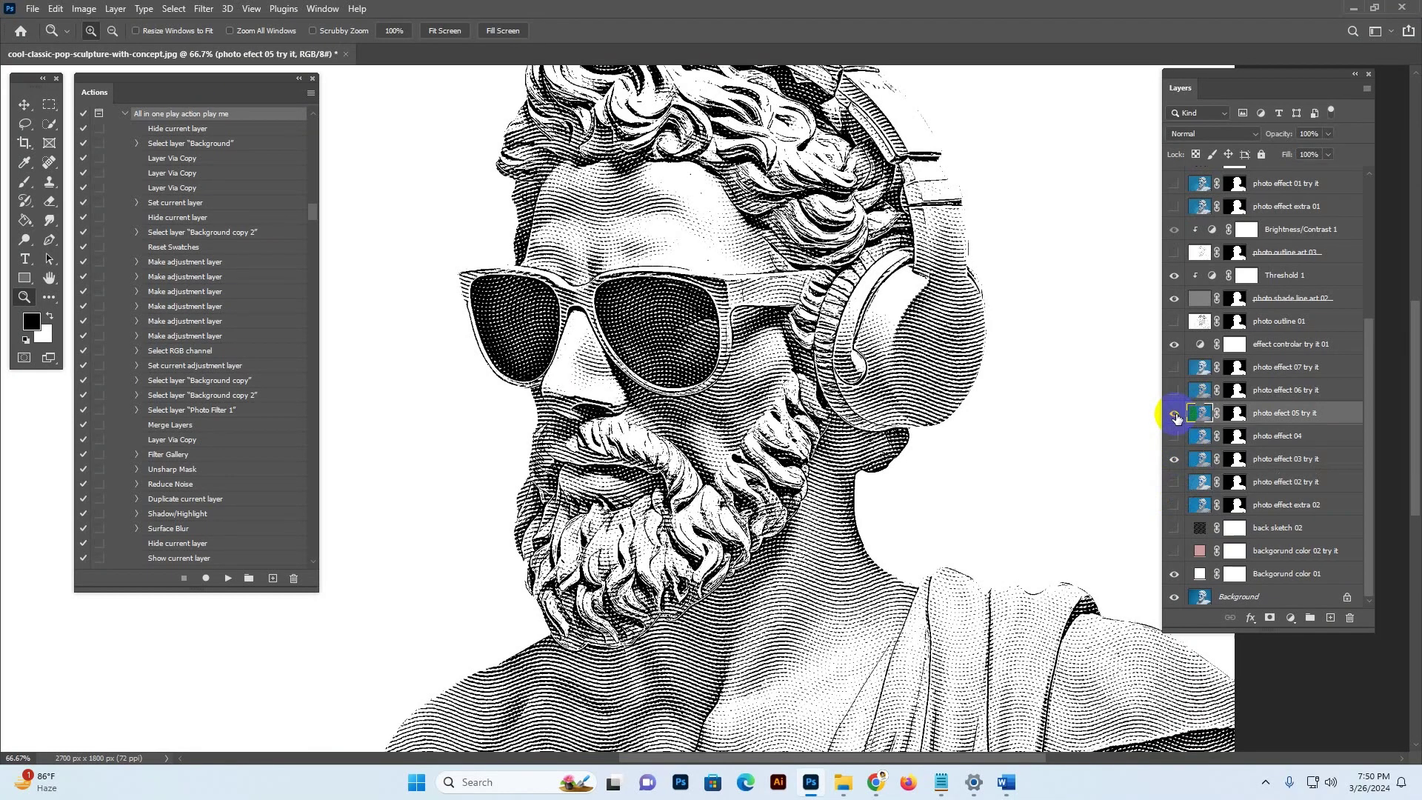
pyautogui.click(1176, 416)
pyautogui.click(1189, 391)
pyautogui.click(1172, 391)
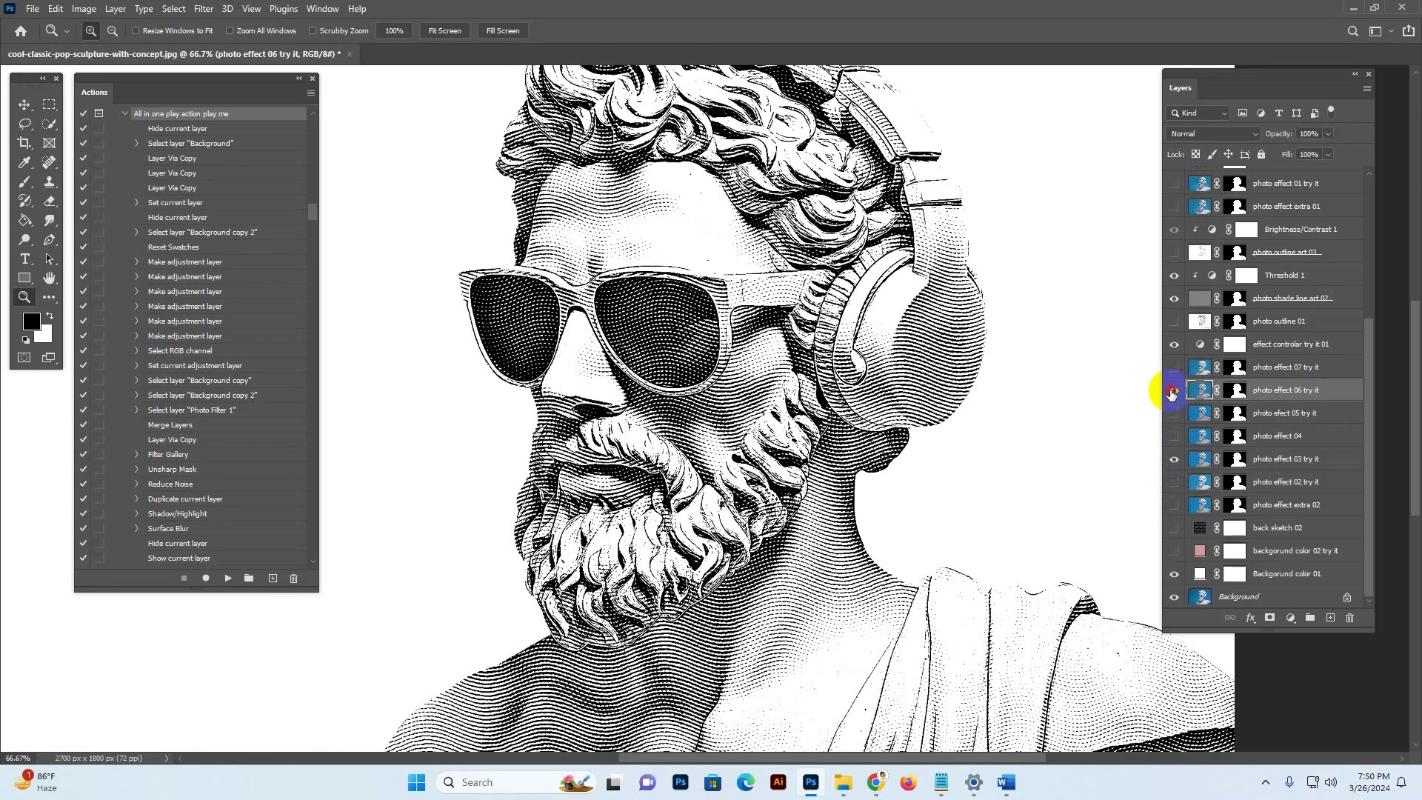
pyautogui.click(1172, 391)
# Preview the photo effect 07 try it layer, and hide both it and photo effect 03 try it.
pyautogui.click(1189, 368)
pyautogui.click(1175, 368)
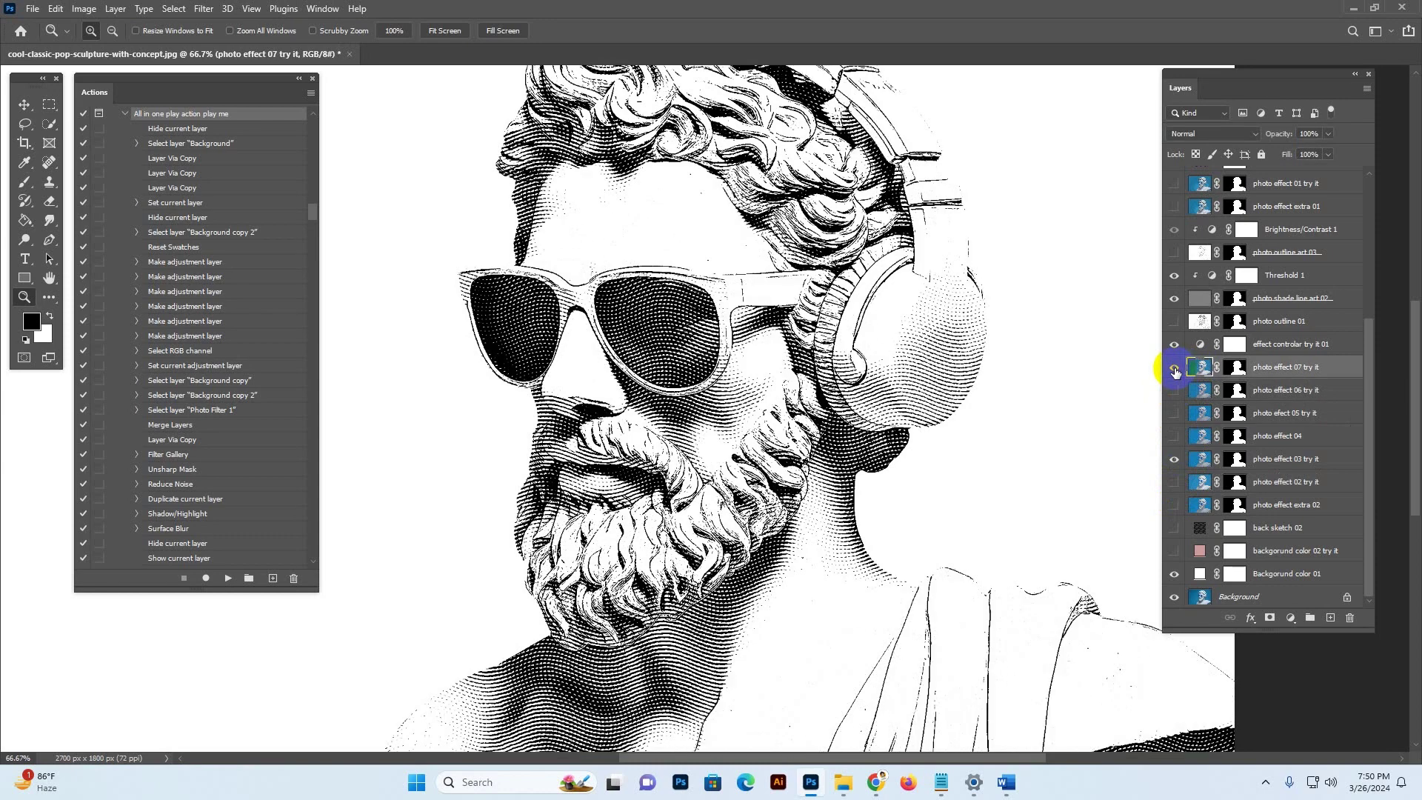
pyautogui.click(1174, 368)
pyautogui.click(1198, 461)
pyautogui.click(1174, 460)
# Preview photo effect 02 try it once more, and keep photo effect extra 02 as the only visible photo effect.
pyautogui.click(1200, 483)
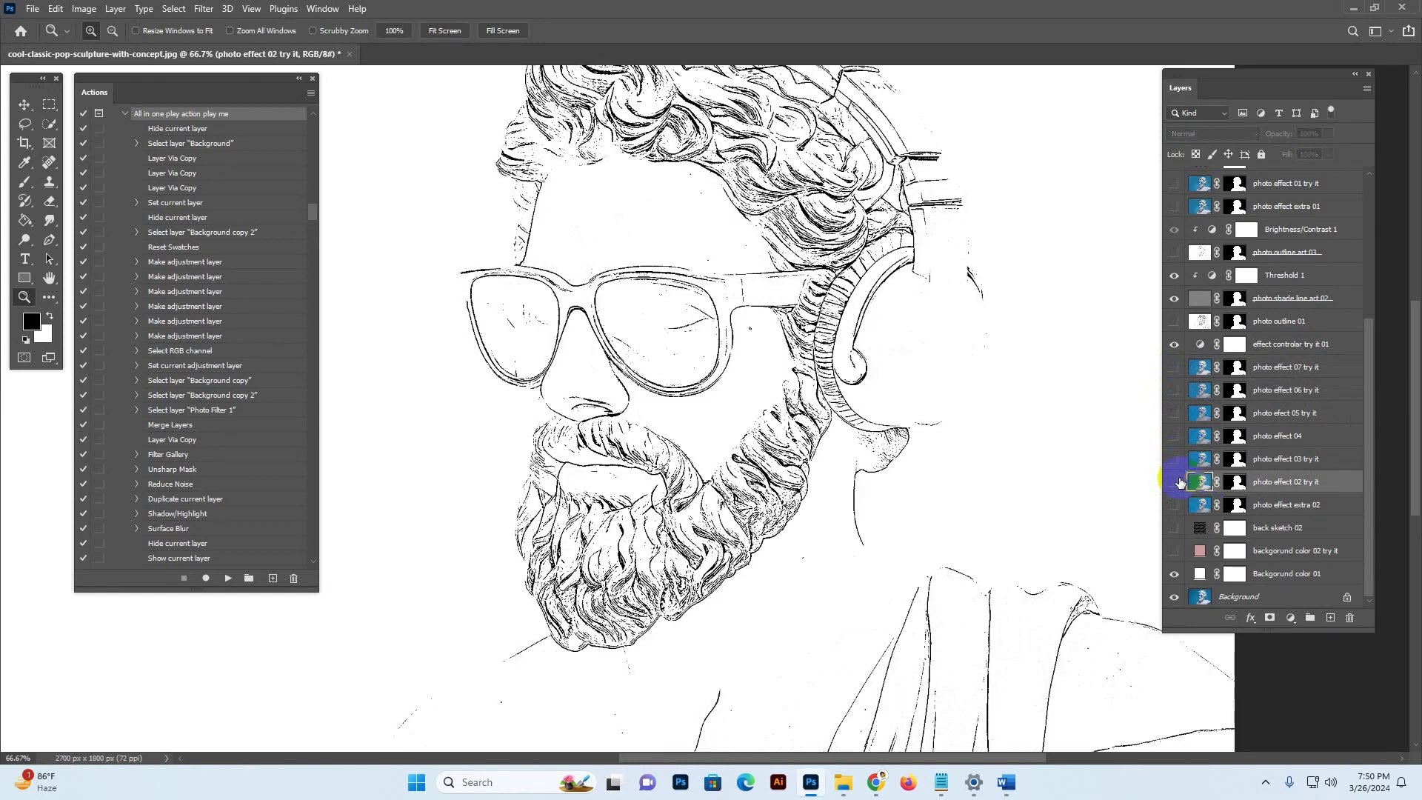
pyautogui.click(1175, 483)
pyautogui.click(1175, 482)
pyautogui.click(1200, 506)
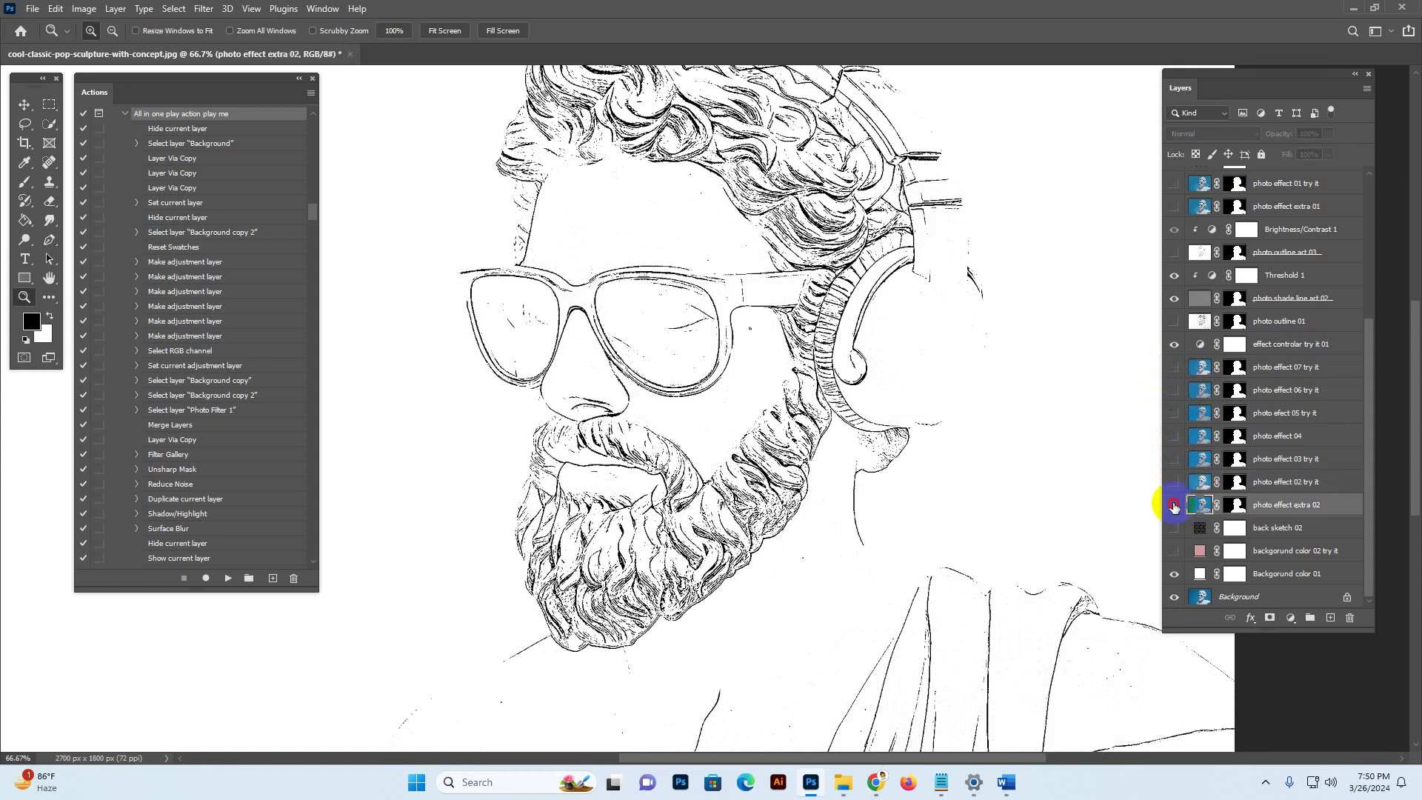
pyautogui.click(1174, 506)
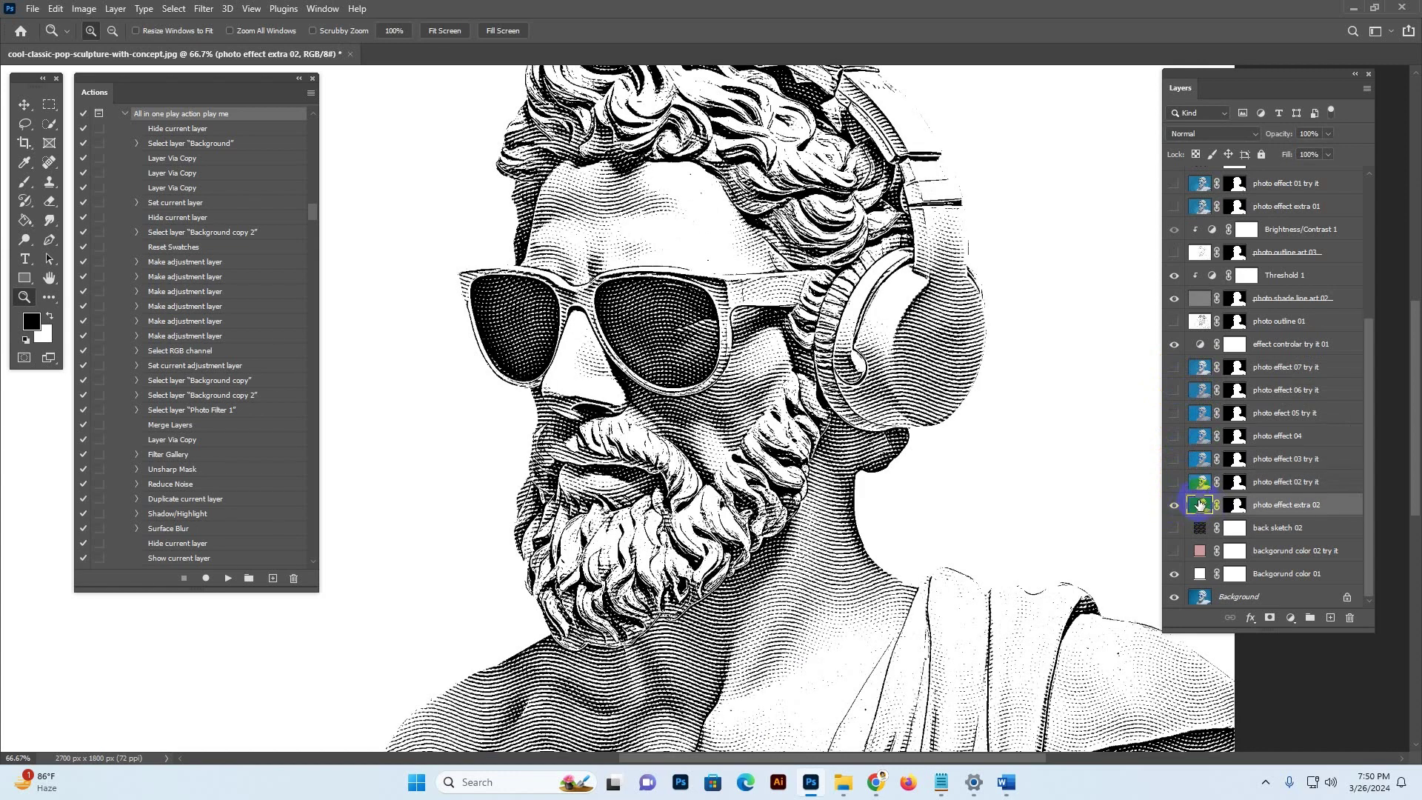
# Compare the artwork with and without the photo shade line art 02 layer, leaving it visible.
pyautogui.click(1298, 347)
pyautogui.click(1259, 299)
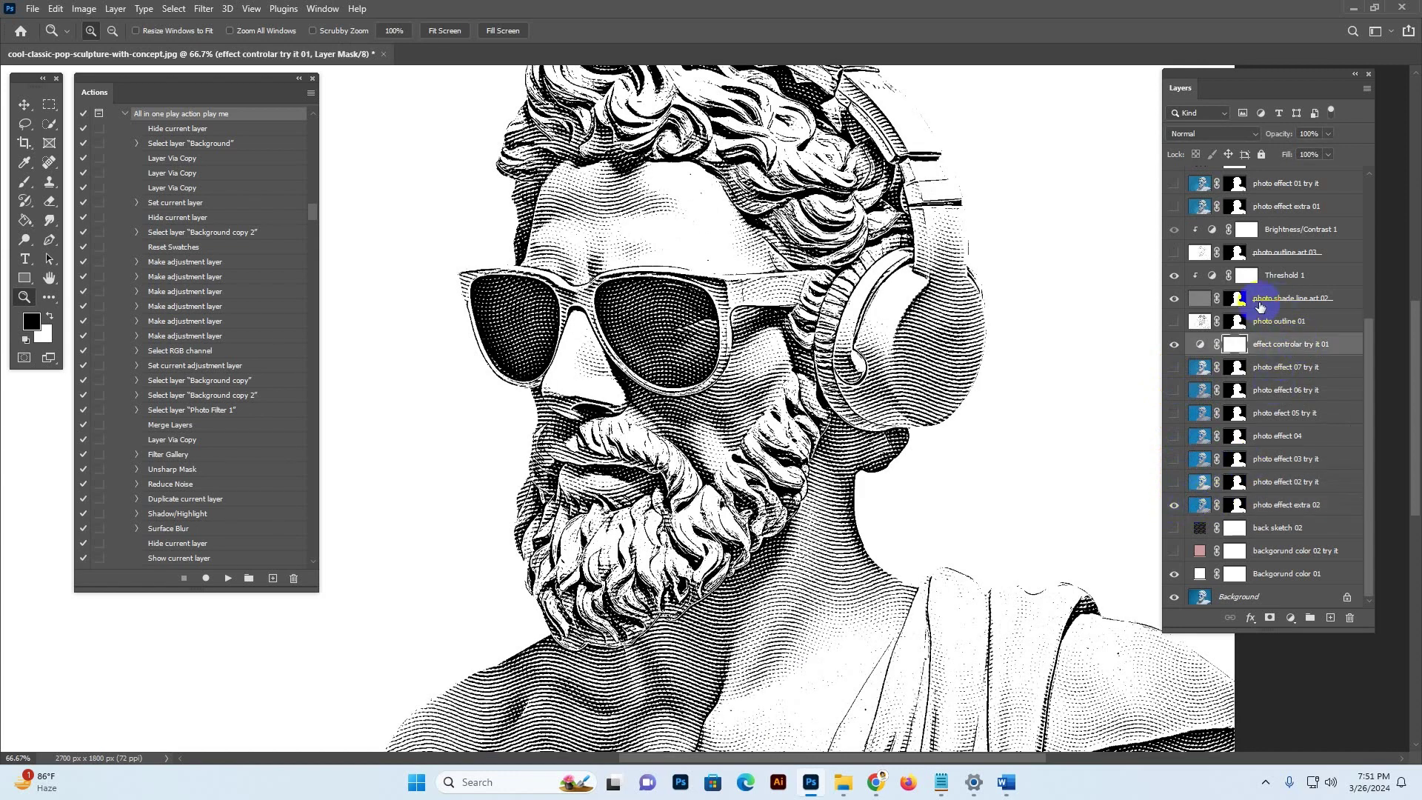
pyautogui.click(1174, 299)
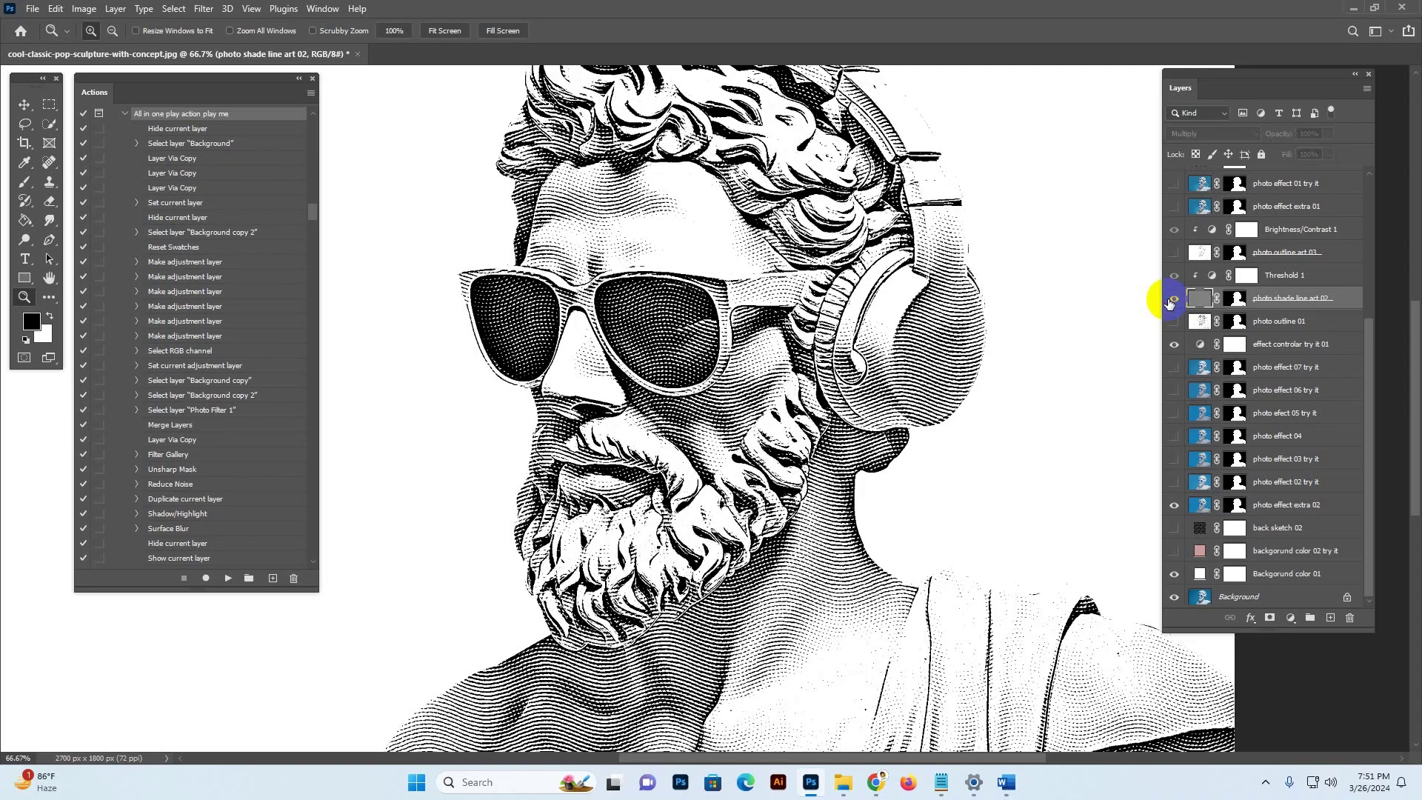
pyautogui.click(1172, 299)
pyautogui.click(1173, 299)
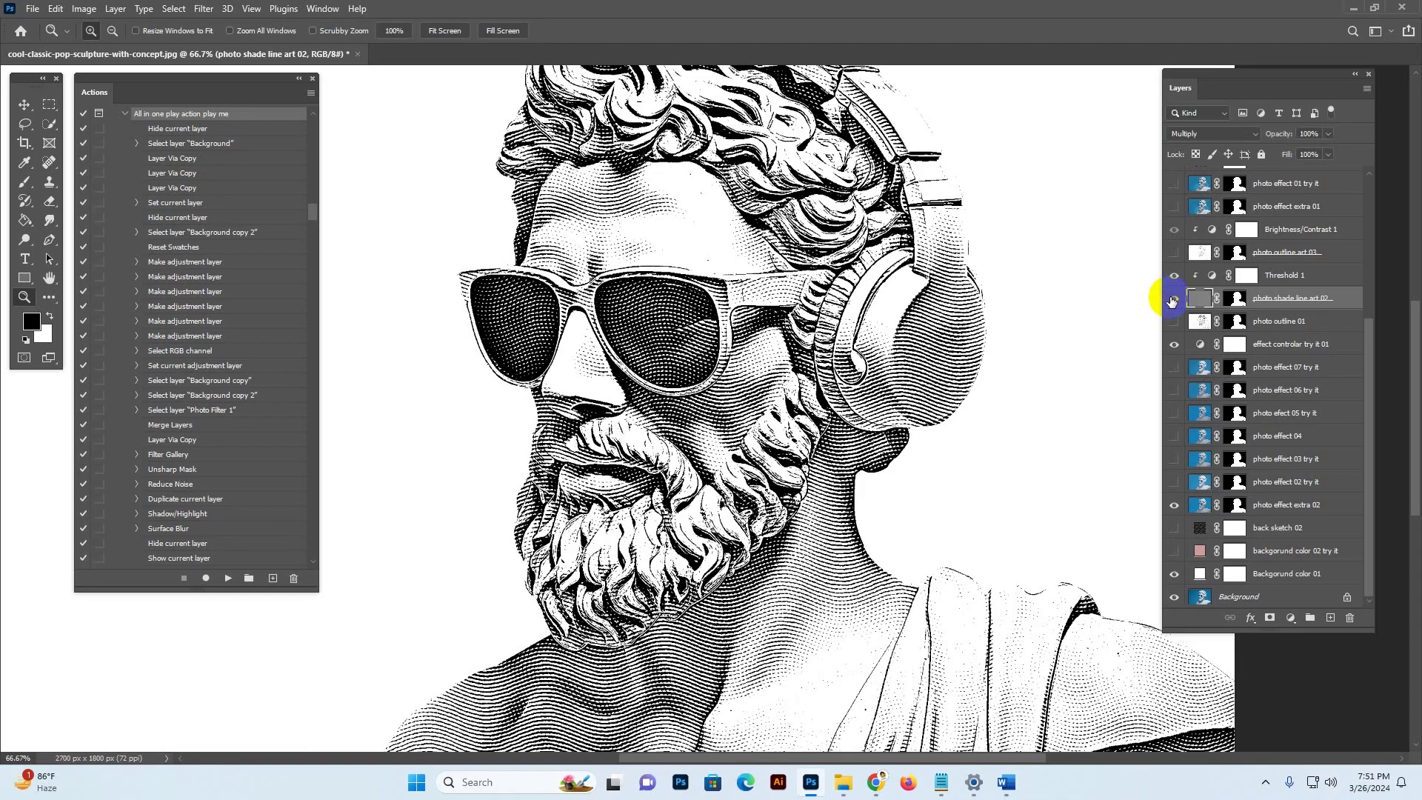
pyautogui.click(1172, 300)
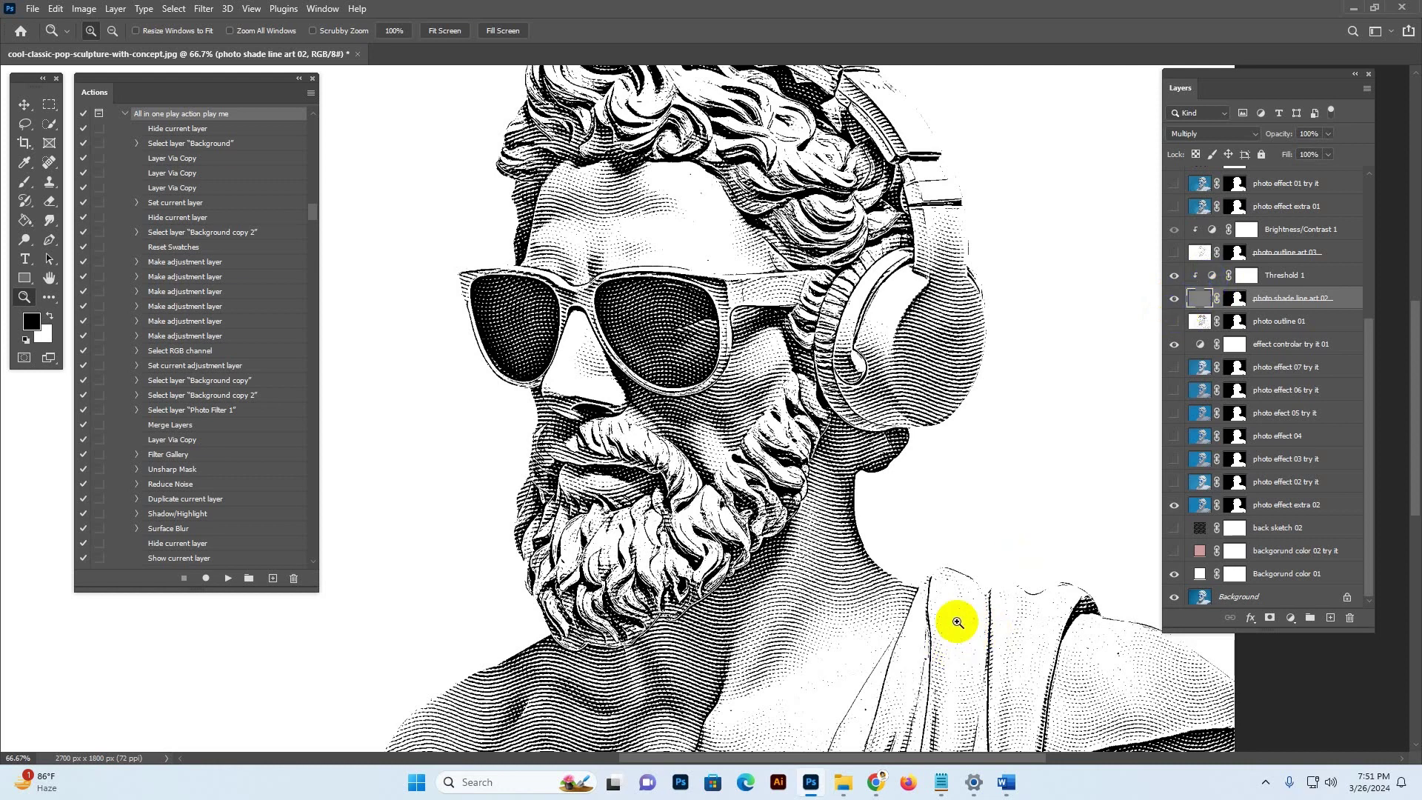
# Open the Threshold 1 adjustment above the photo shade line art 02 layer and raise its threshold level to 129.
pyautogui.click(1212, 275)
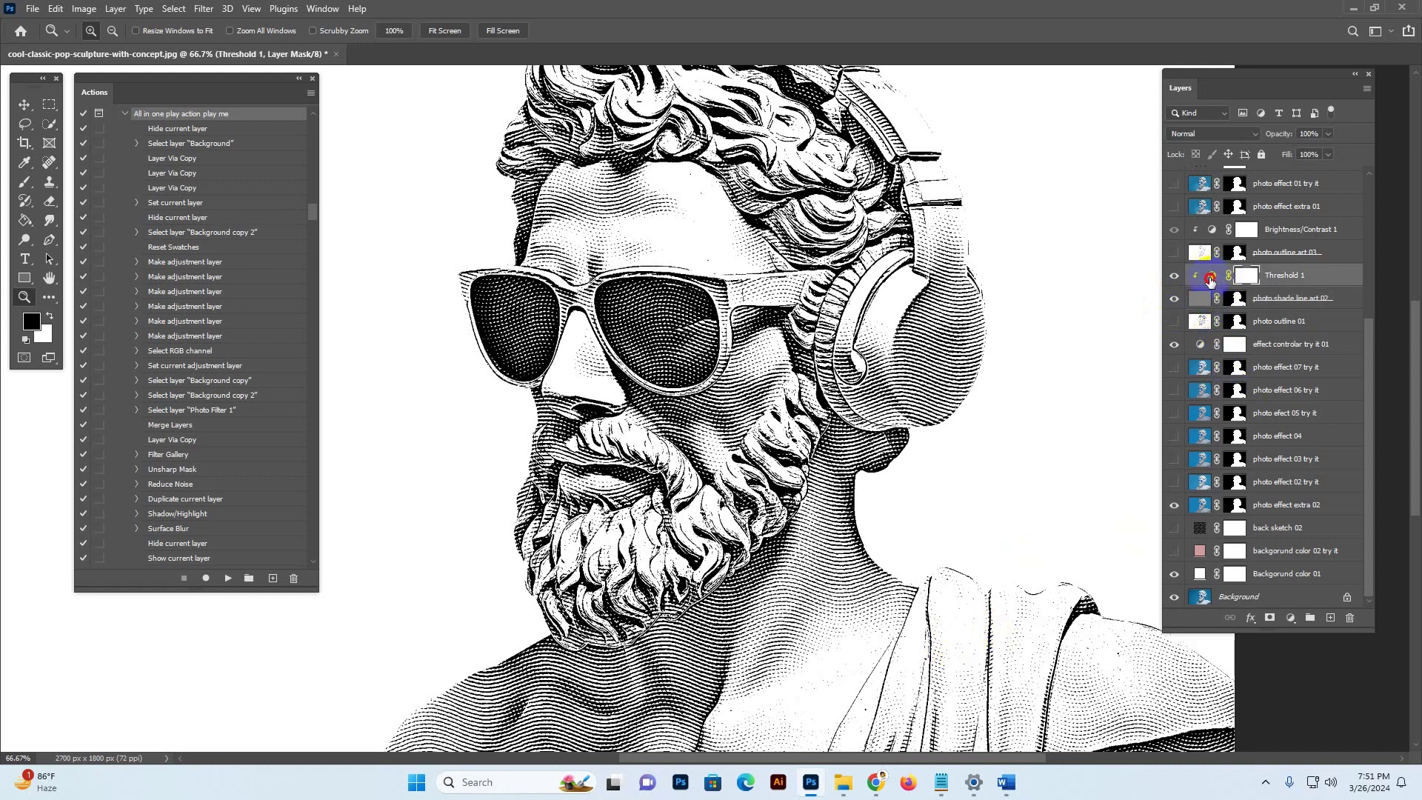
pyautogui.click(1211, 278)
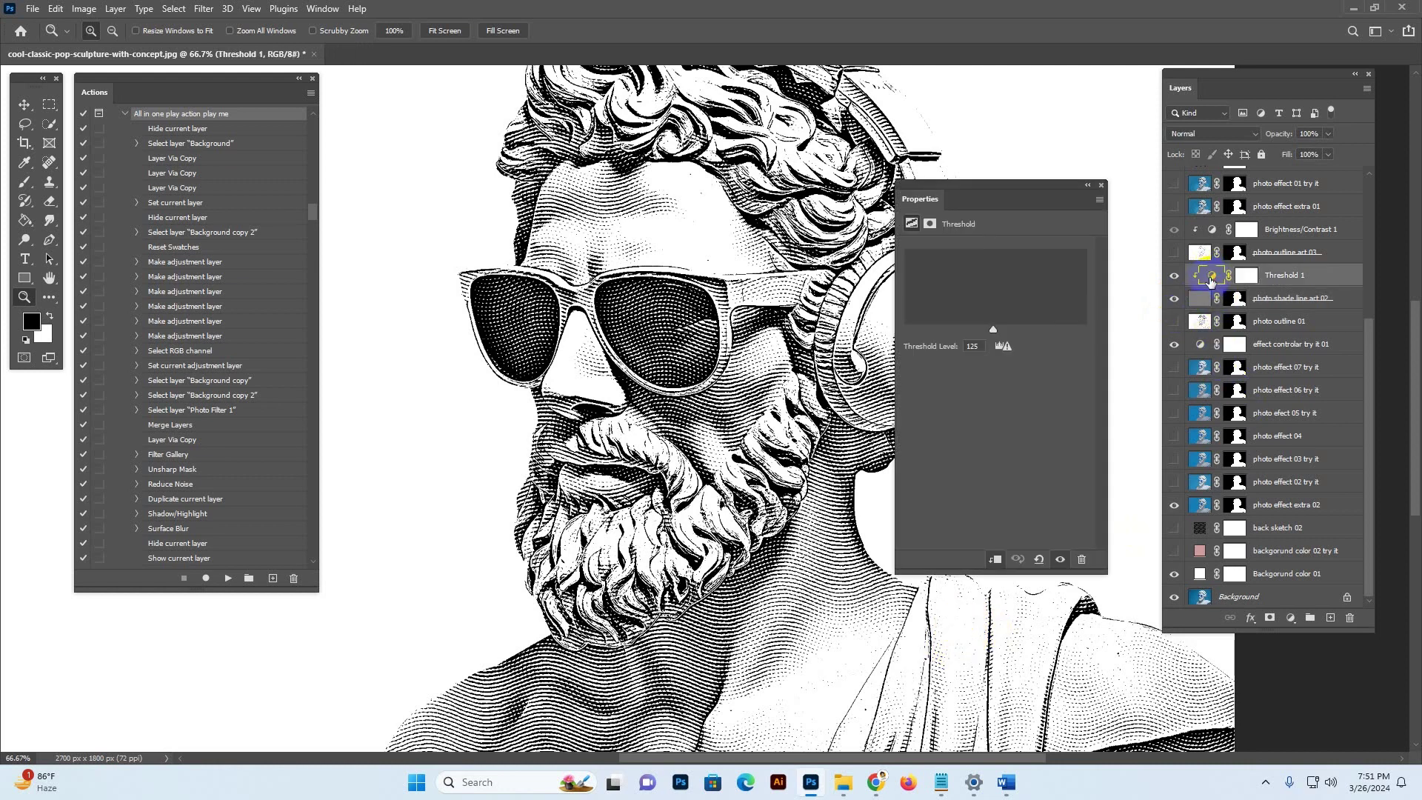
pyautogui.click(982, 346)
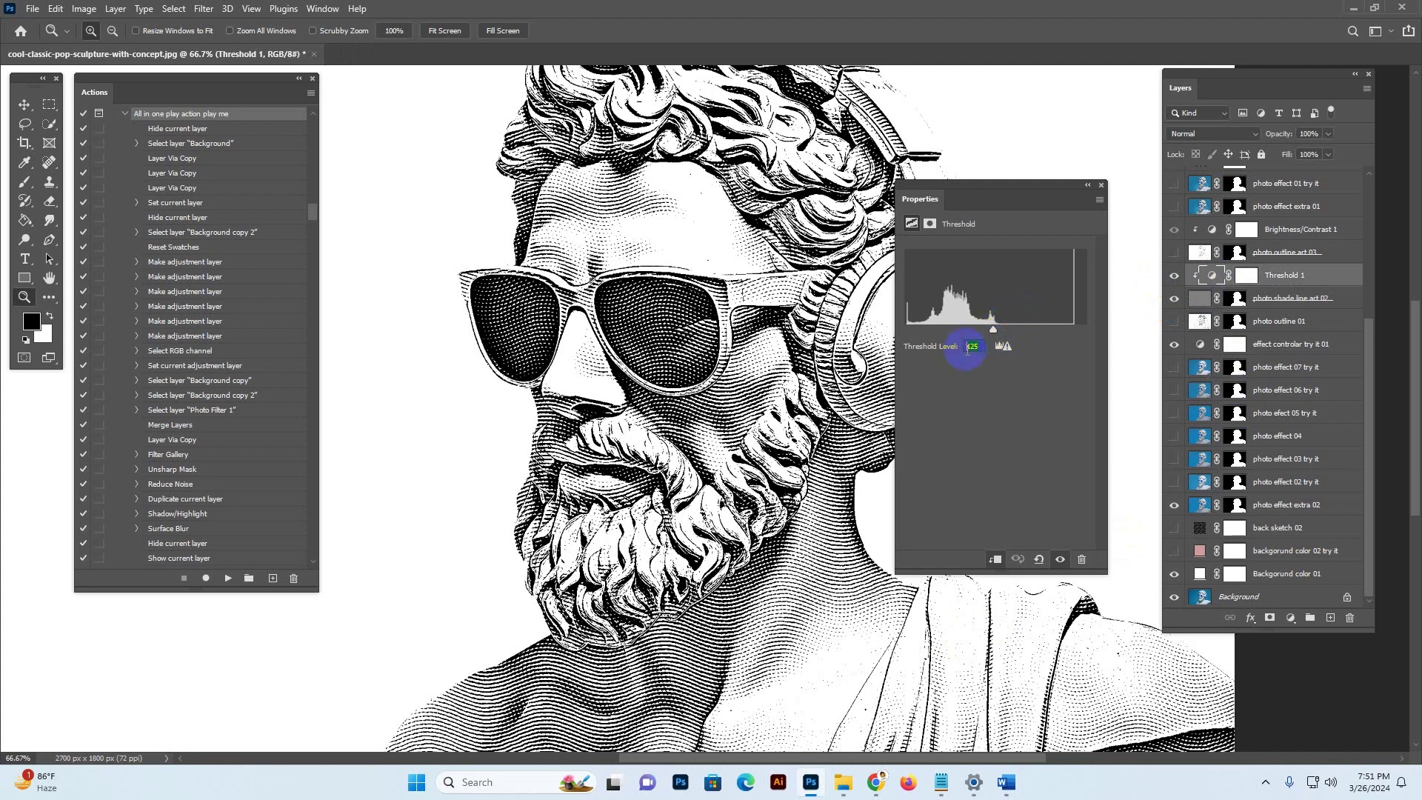
pyautogui.moveTo(993, 197); pyautogui.dragTo(1024, 199)
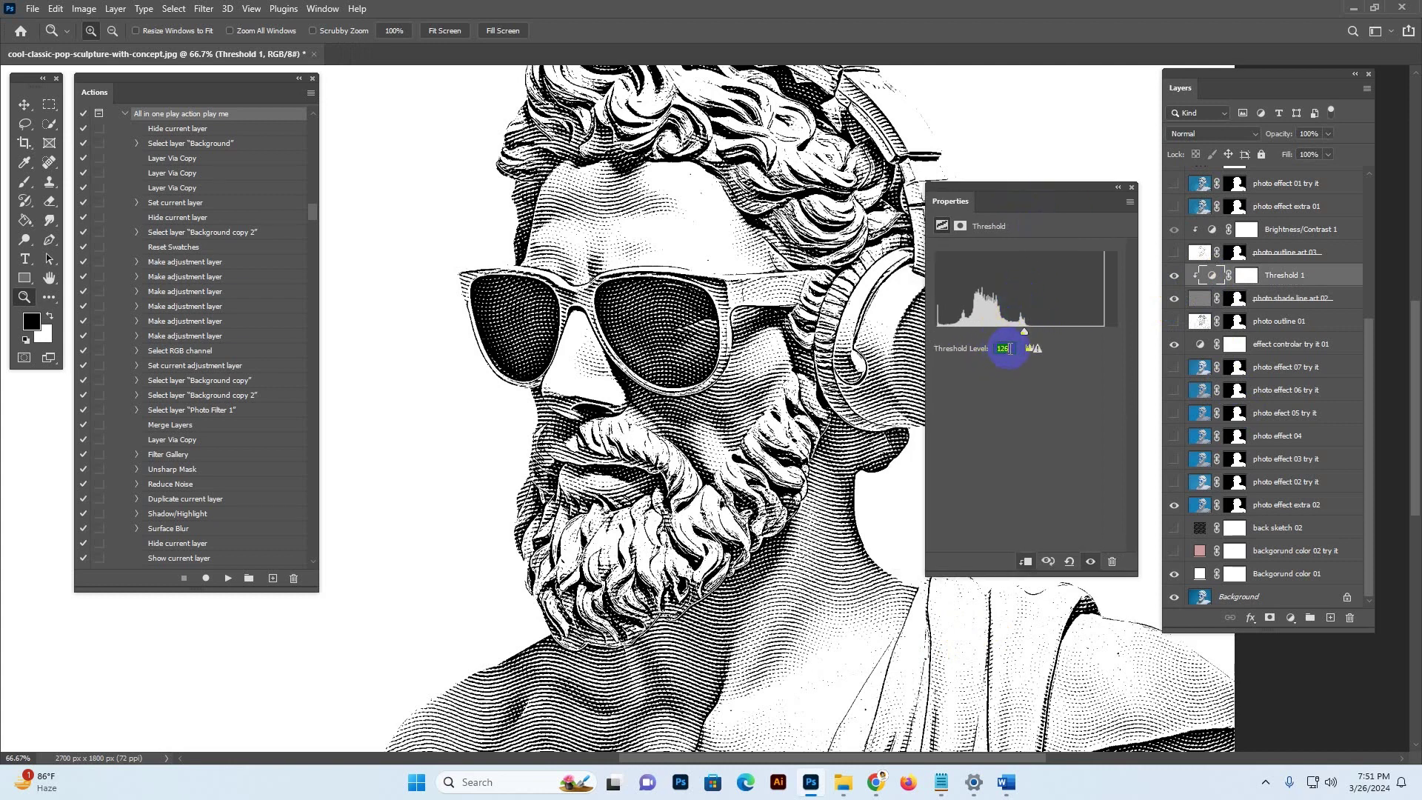
pyautogui.press('Up')
pyautogui.press('Up')
pyautogui.press('Up')
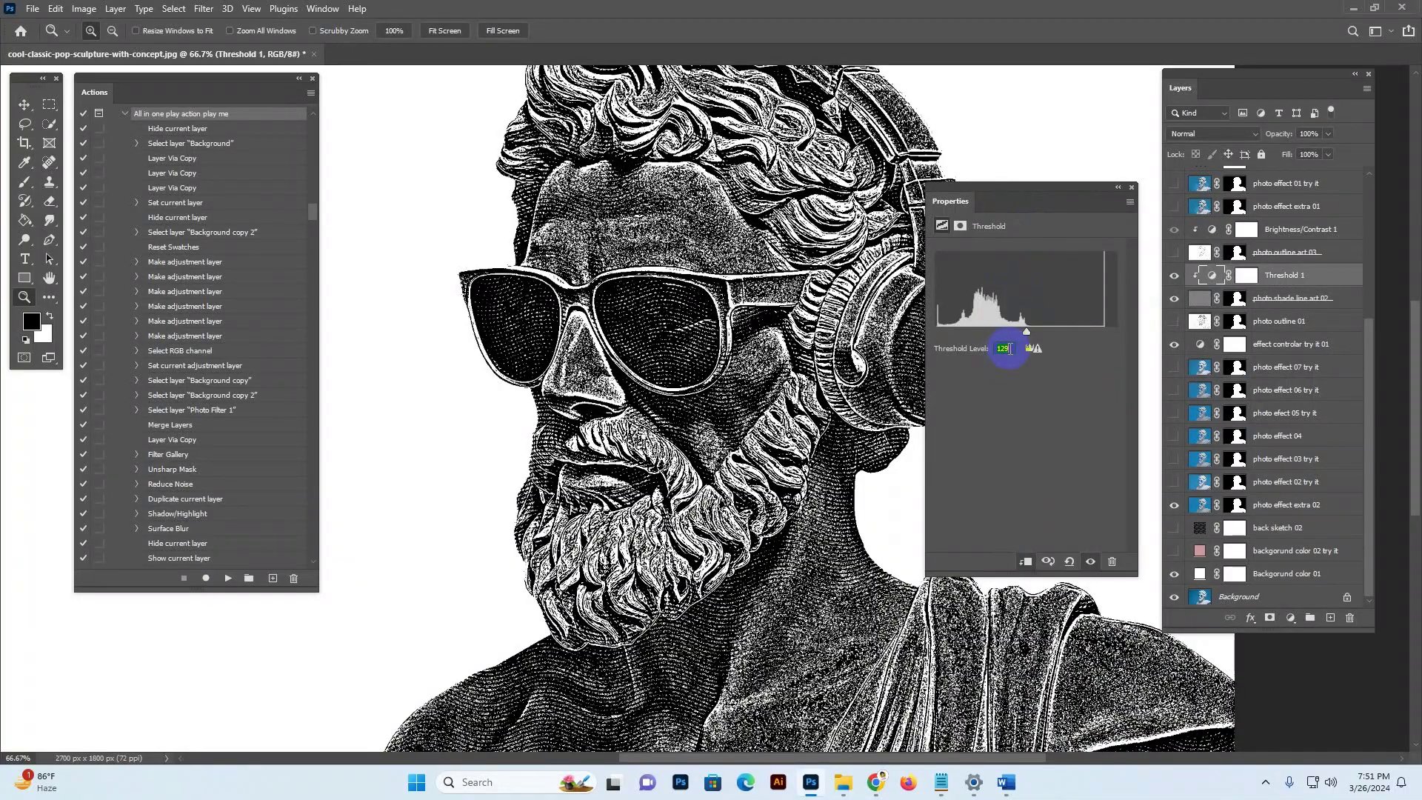
# Lower the Threshold 1 adjustment's threshold level to 123.
pyautogui.press('Down')
pyautogui.press('Down')
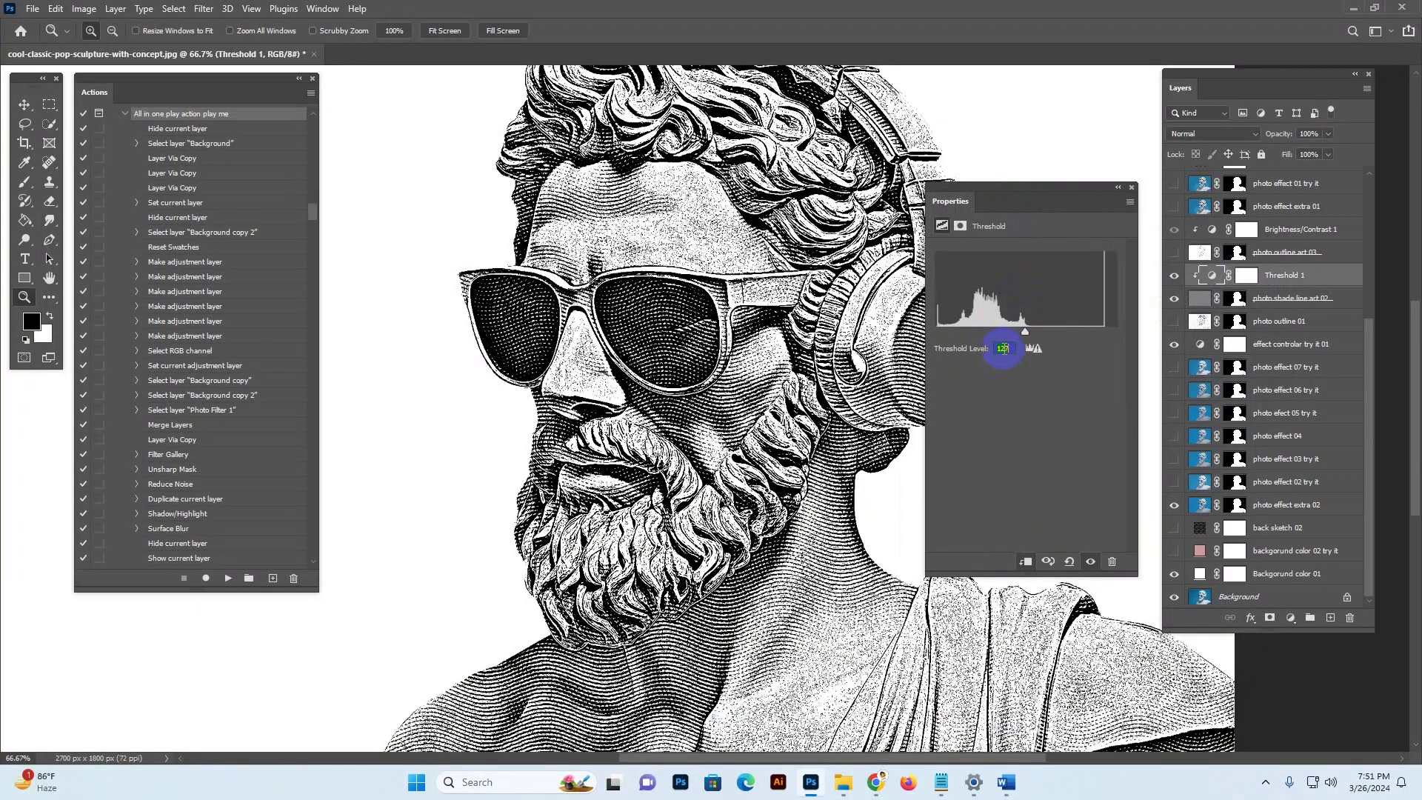
pyautogui.press('Down')
pyautogui.press('Down')
pyautogui.press('Down')
pyautogui.press('Down')
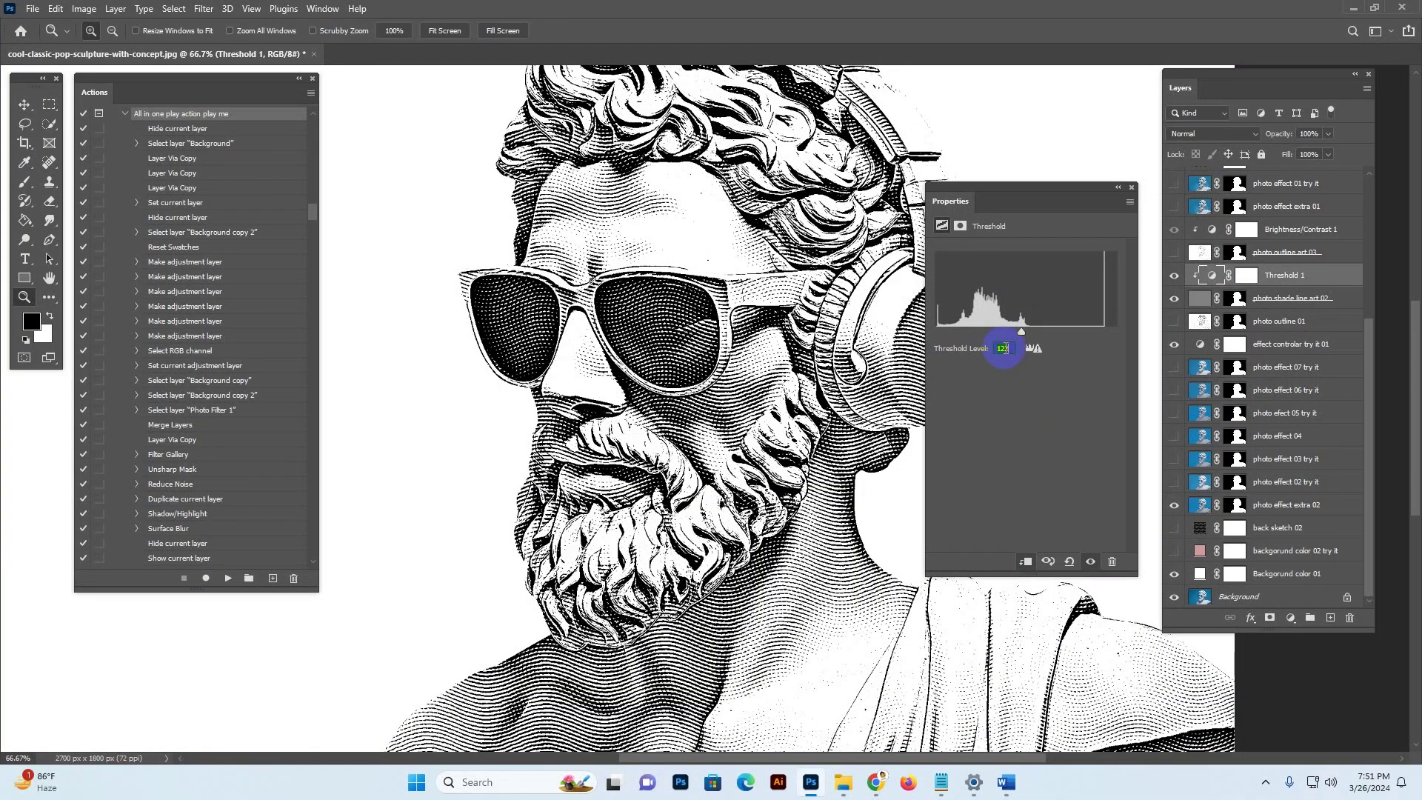
# Set the Threshold 1 adjustment's threshold level to 127 and close its settings.
pyautogui.press('Up')
pyautogui.press('Up')
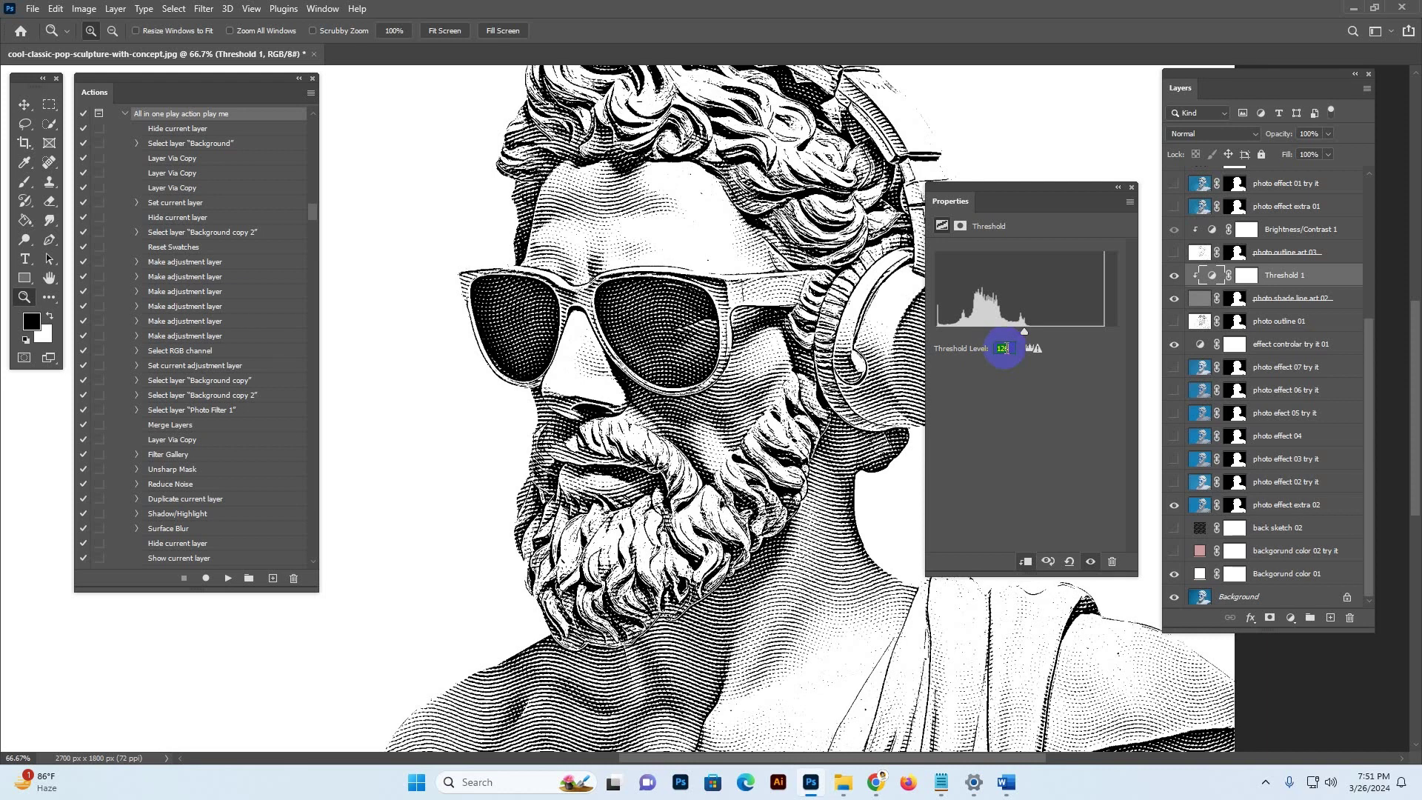
pyautogui.press('Up')
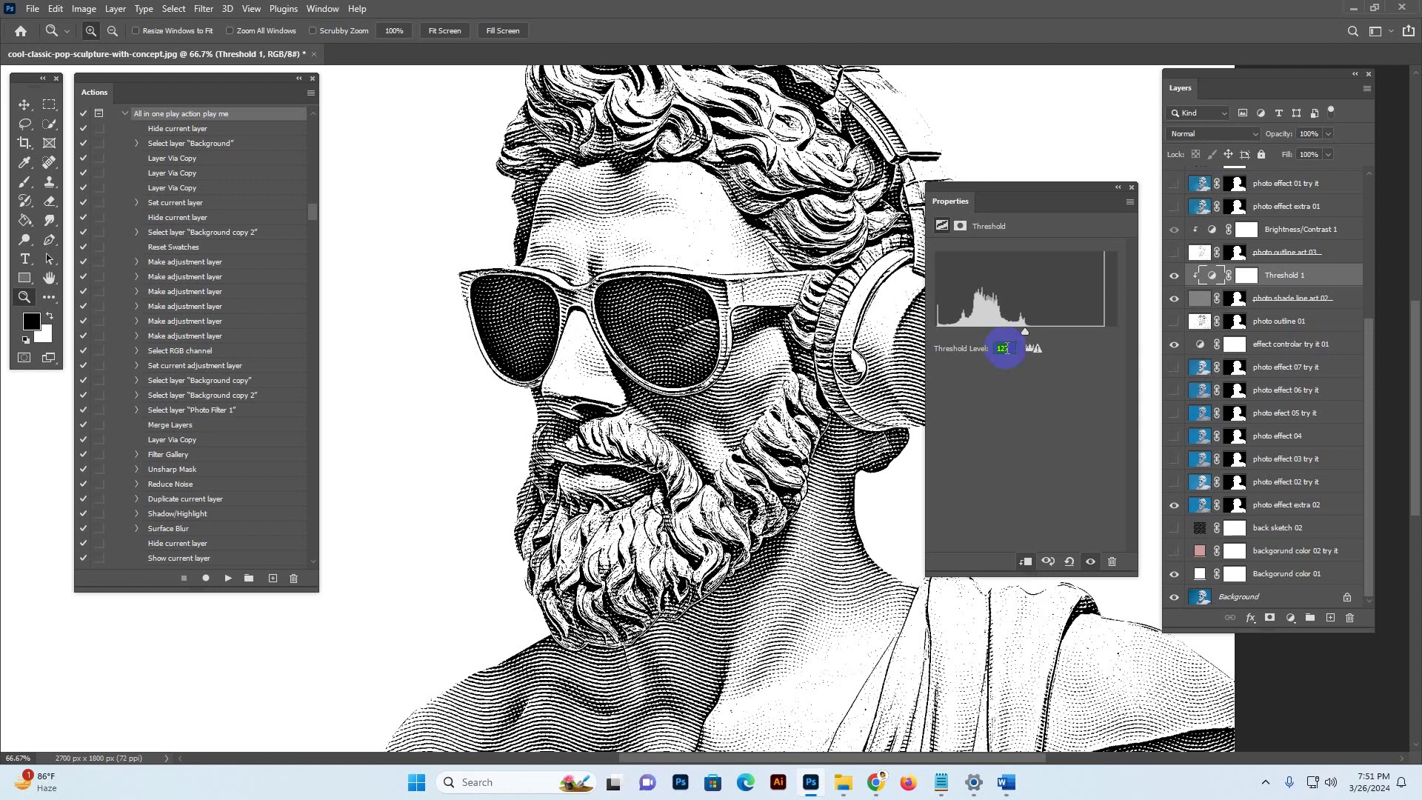
pyautogui.click(1131, 189)
# Show the photo outline art 03 layer, comparing the artwork with and without it and leaving it visible.
pyautogui.click(1166, 254)
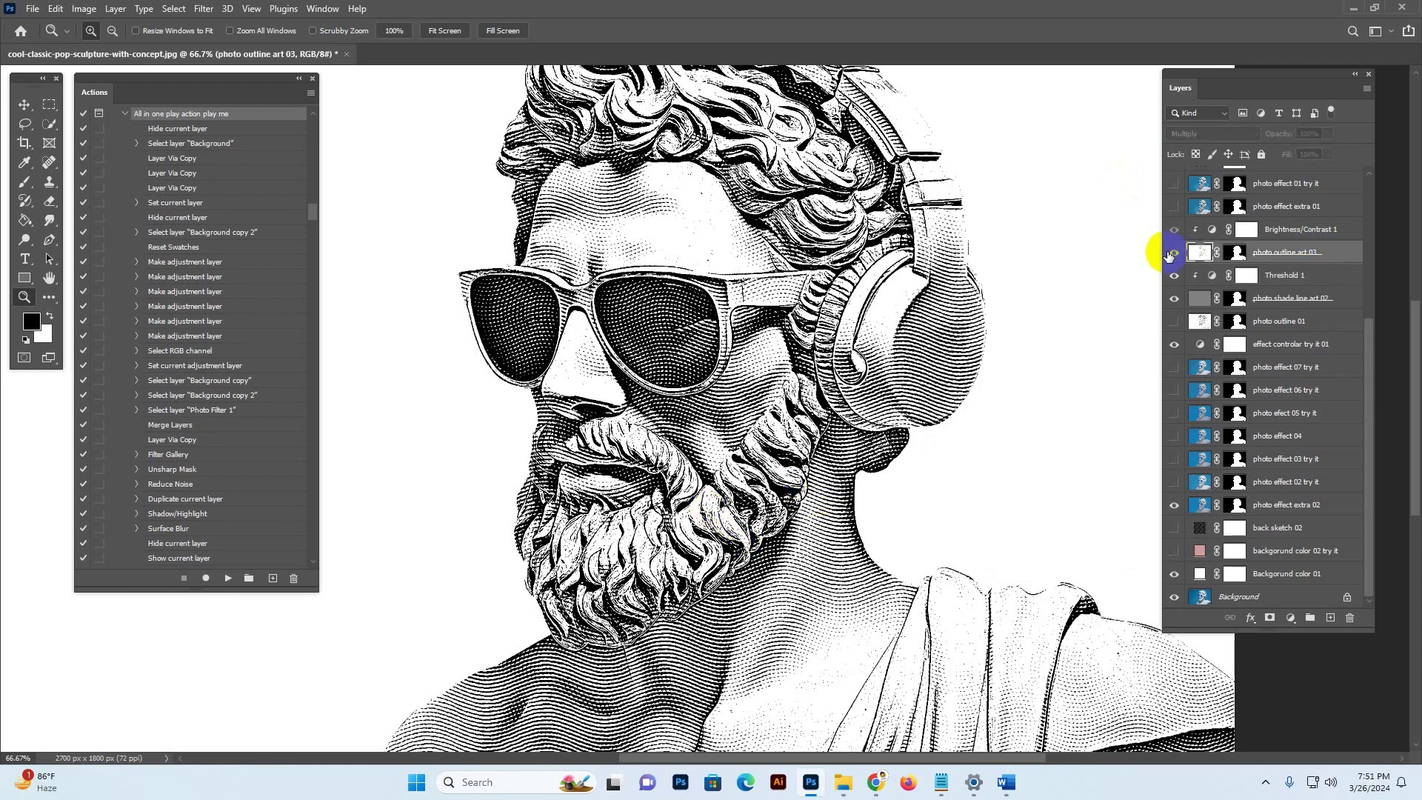
pyautogui.click(1172, 254)
pyautogui.click(1173, 255)
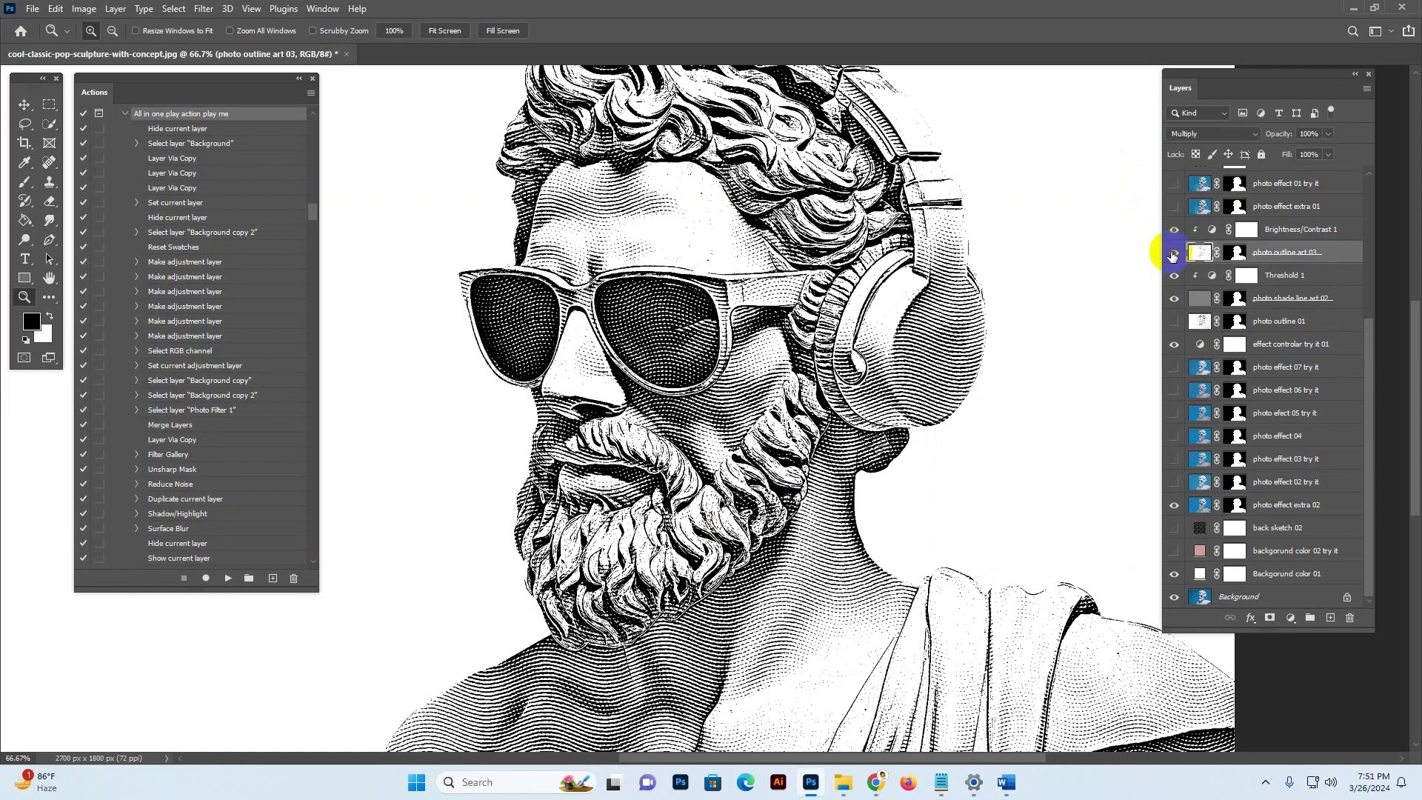
pyautogui.click(1173, 255)
pyautogui.click(1173, 254)
pyautogui.click(1173, 255)
# Brush in black over the nose and forehead on the photo outline art 03 layer mask, enlarging the brush to 40.
pyautogui.click(1245, 263)
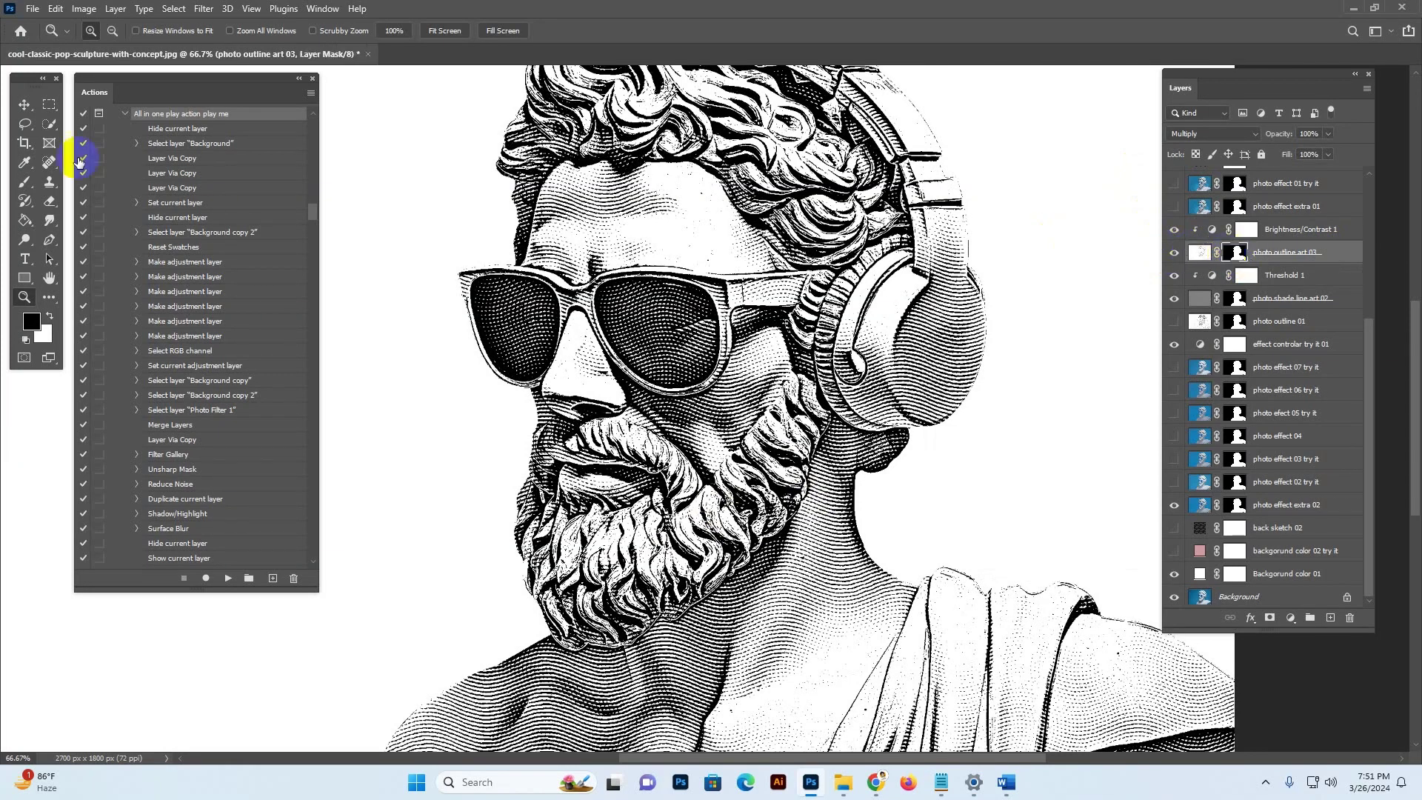
pyautogui.click(24, 182)
pyautogui.moveTo(569, 350)
pyautogui.mouseDown()
pyautogui.moveTo(607, 387)
pyautogui.moveTo(594, 359)
pyautogui.mouseUp()
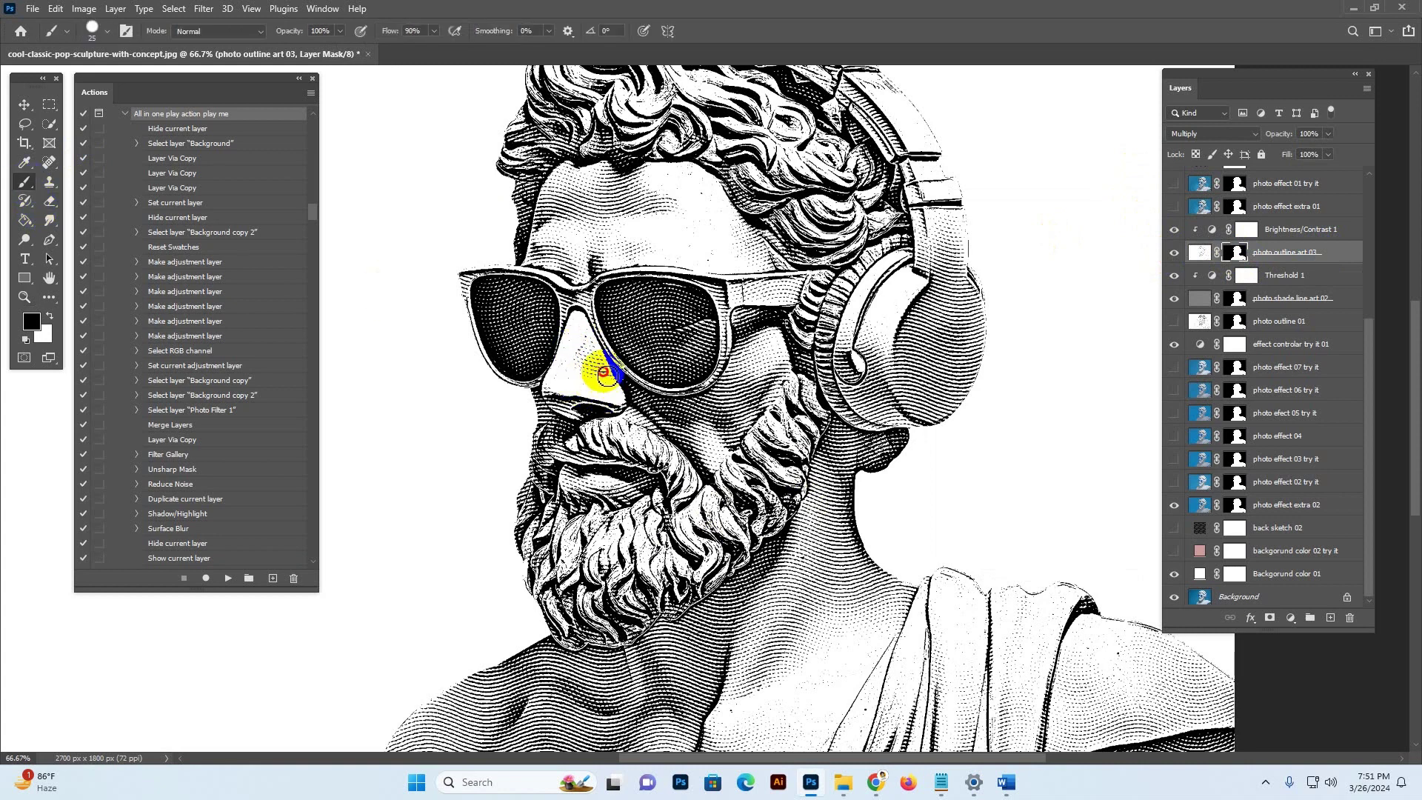
pyautogui.press(']')
pyautogui.press(']')
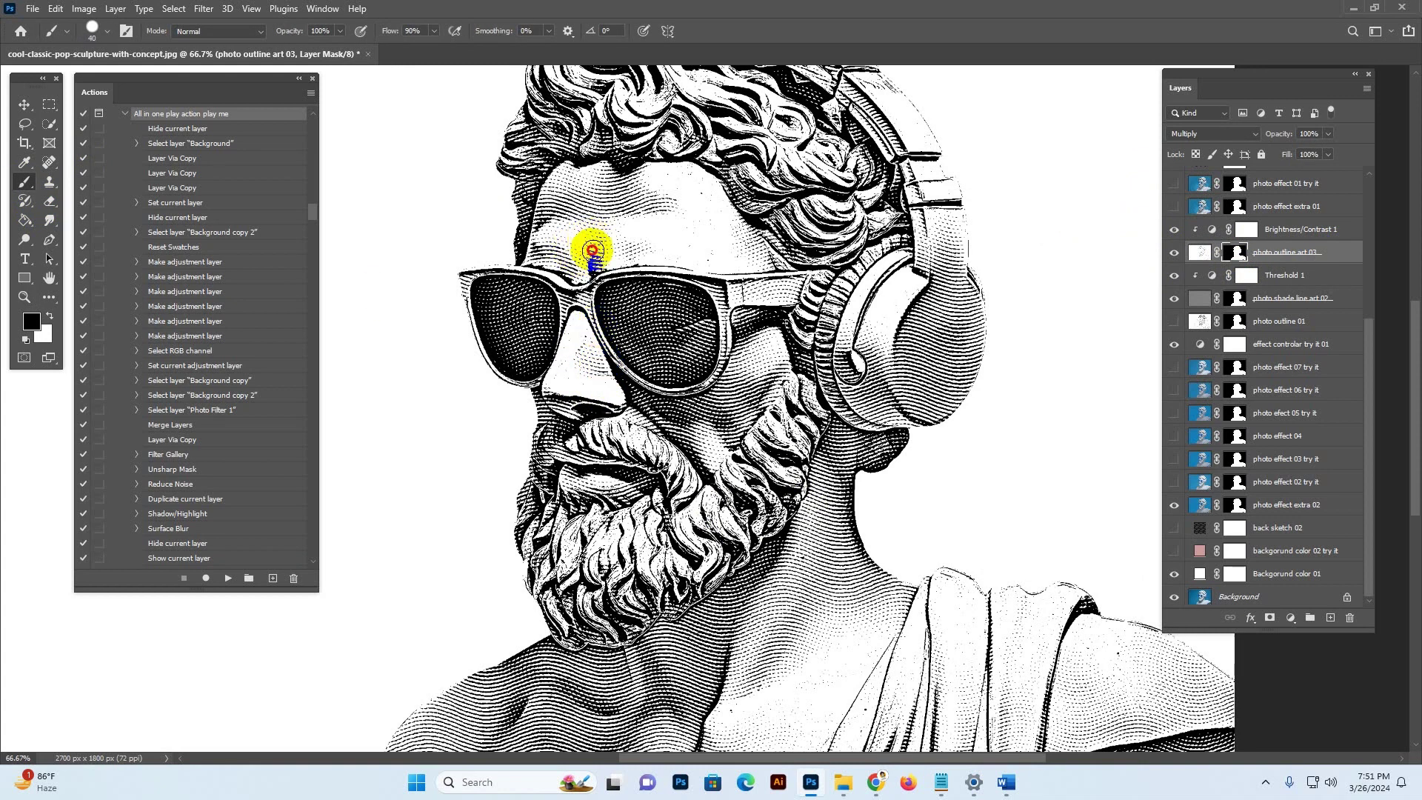
pyautogui.moveTo(508, 223)
pyautogui.mouseDown()
pyautogui.moveTo(541, 198)
pyautogui.moveTo(548, 247)
pyautogui.mouseUp()
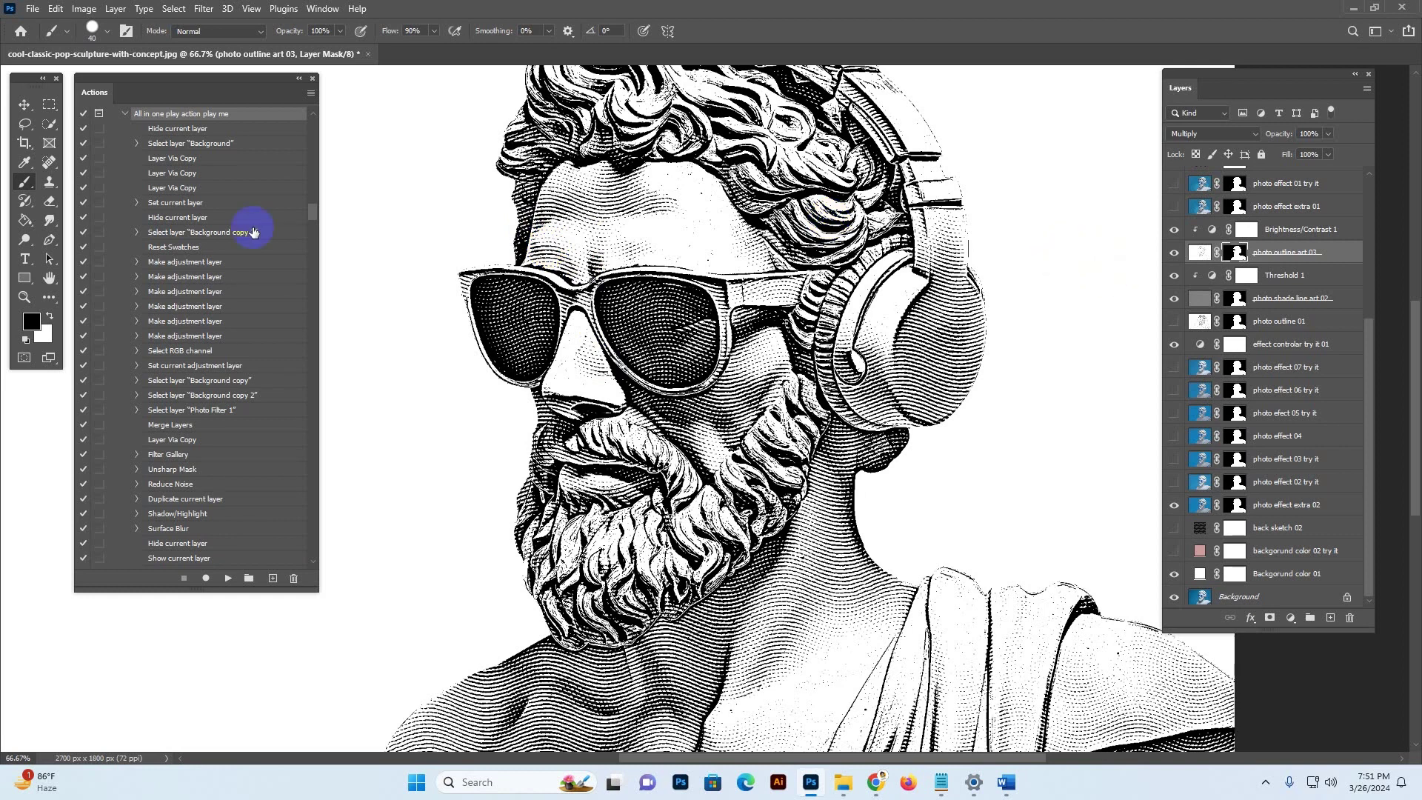
# Continue painting black on the photo outline art 03 mask from the forehead down over the face to the mustache.
pyautogui.click(32, 323)
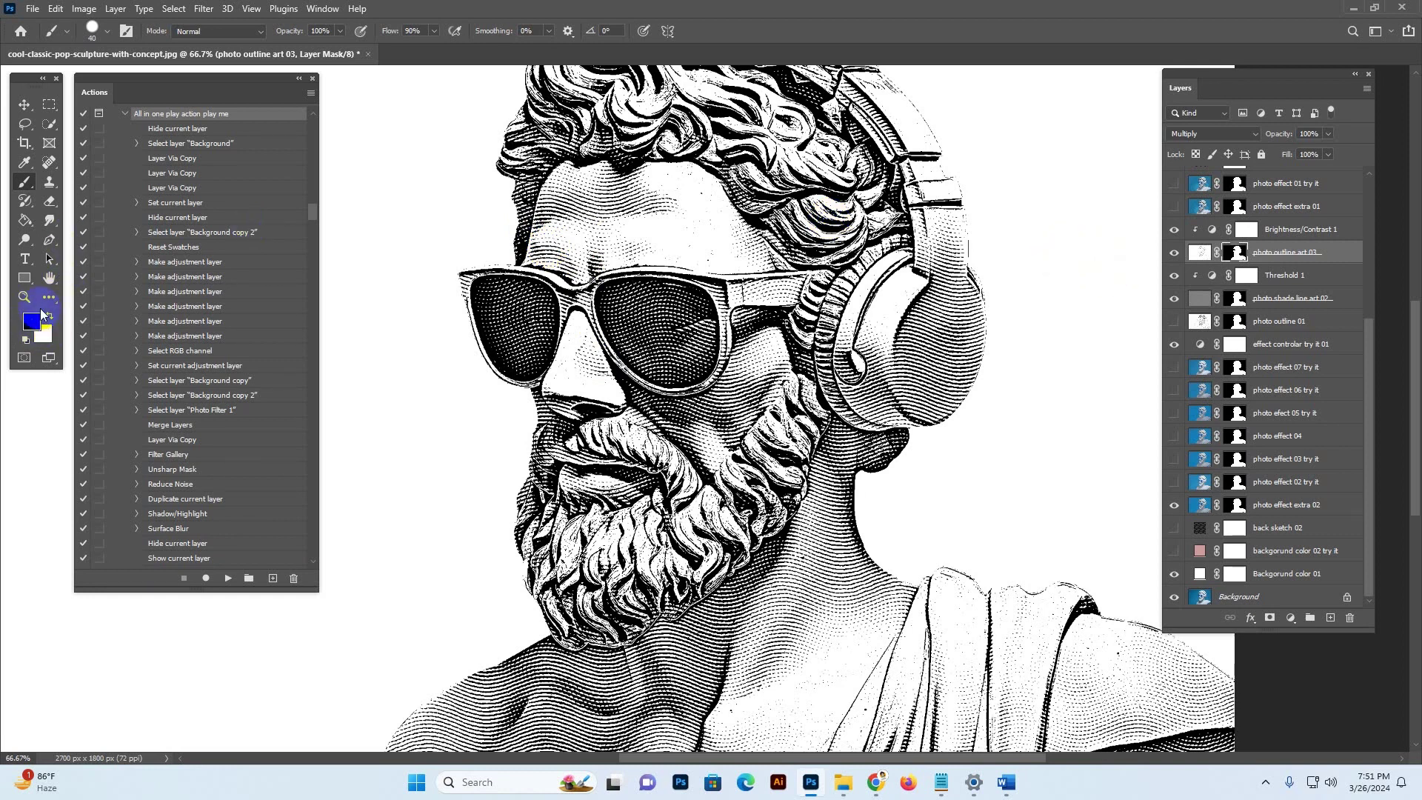
pyautogui.click(1237, 252)
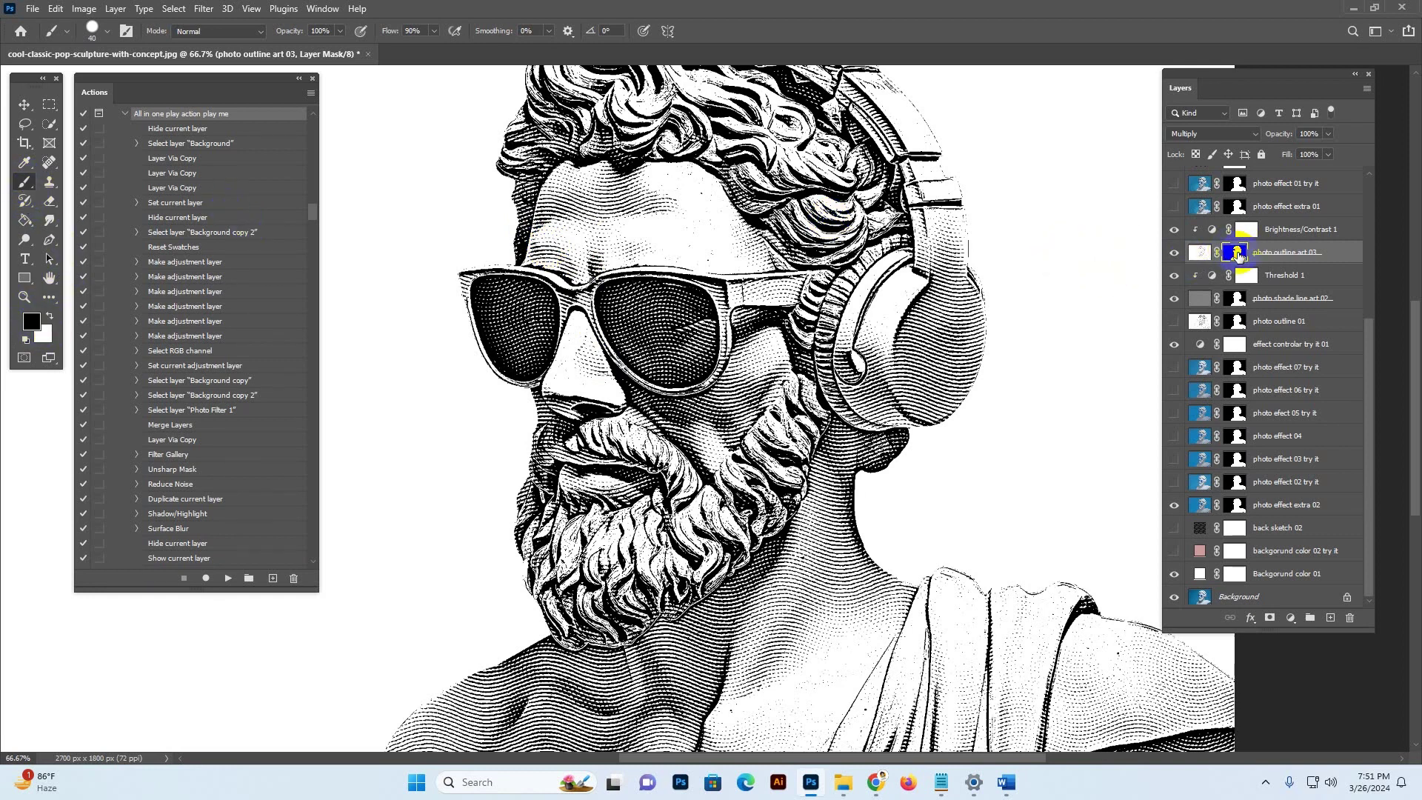
pyautogui.moveTo(648, 211)
pyautogui.mouseDown()
pyautogui.moveTo(641, 179)
pyautogui.moveTo(602, 190)
pyautogui.moveTo(667, 173)
pyautogui.moveTo(755, 260)
pyautogui.moveTo(785, 324)
pyautogui.moveTo(728, 383)
pyautogui.moveTo(661, 241)
pyautogui.moveTo(653, 265)
pyautogui.moveTo(616, 273)
pyautogui.moveTo(671, 256)
pyautogui.moveTo(618, 303)
pyautogui.moveTo(690, 334)
pyautogui.moveTo(522, 303)
pyautogui.moveTo(509, 311)
pyautogui.moveTo(549, 318)
pyautogui.moveTo(516, 324)
pyautogui.moveTo(550, 377)
pyautogui.moveTo(619, 437)
pyautogui.moveTo(566, 485)
pyautogui.moveTo(649, 480)
pyautogui.moveTo(570, 463)
pyautogui.mouseUp()
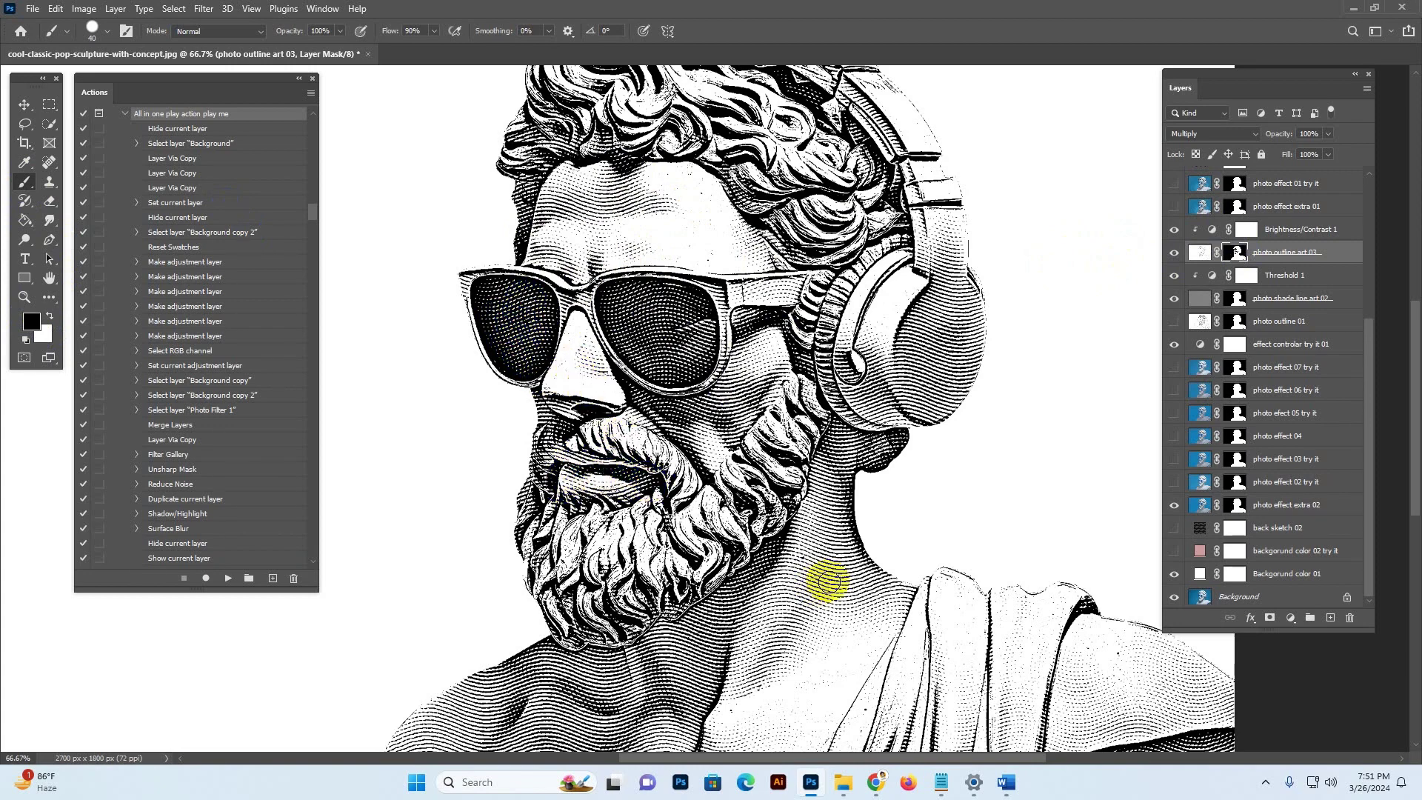
# Inspect the masked artwork with the photo outline art 03 layer off and on, leaving it visible.
pyautogui.scroll(-5, 793, 588)
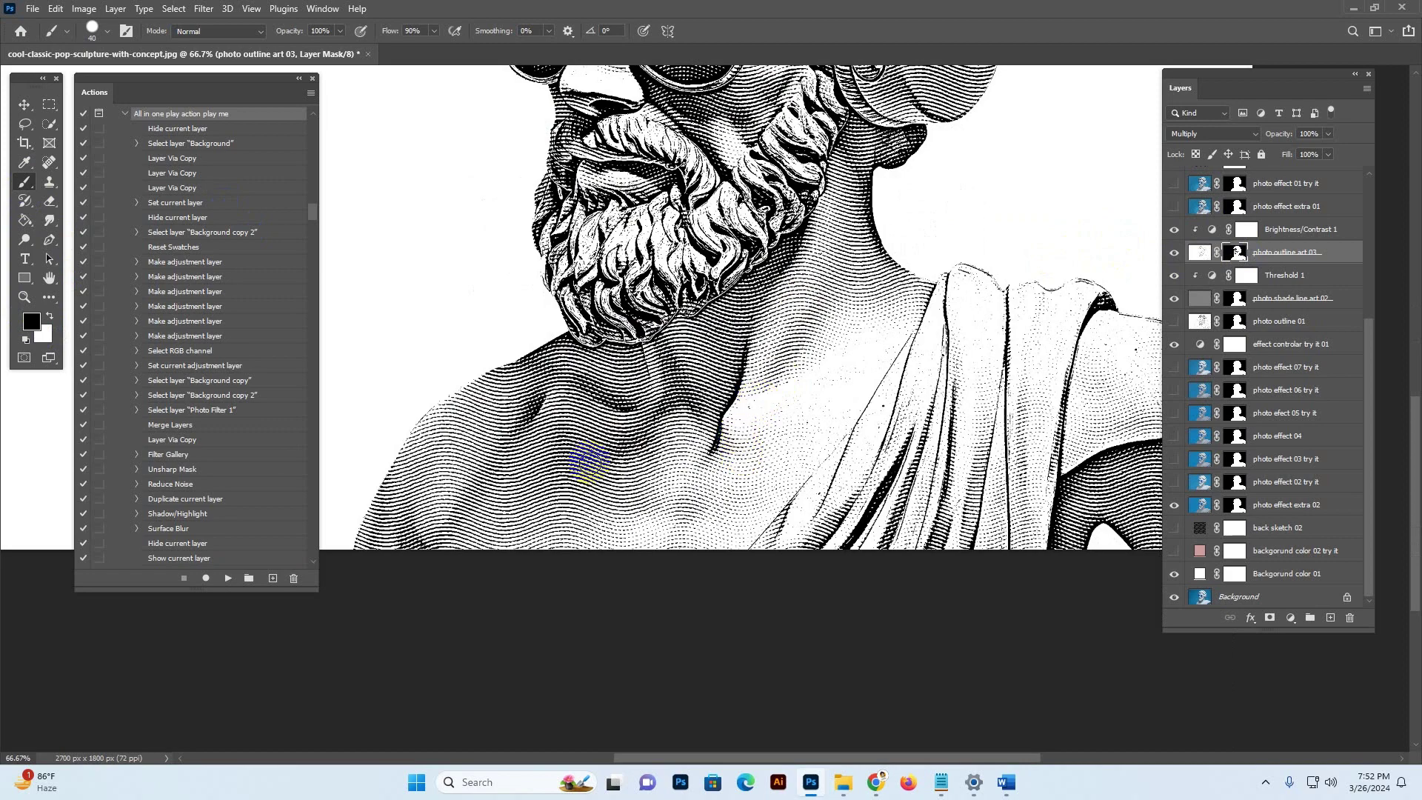
pyautogui.scroll(5, 851, 563)
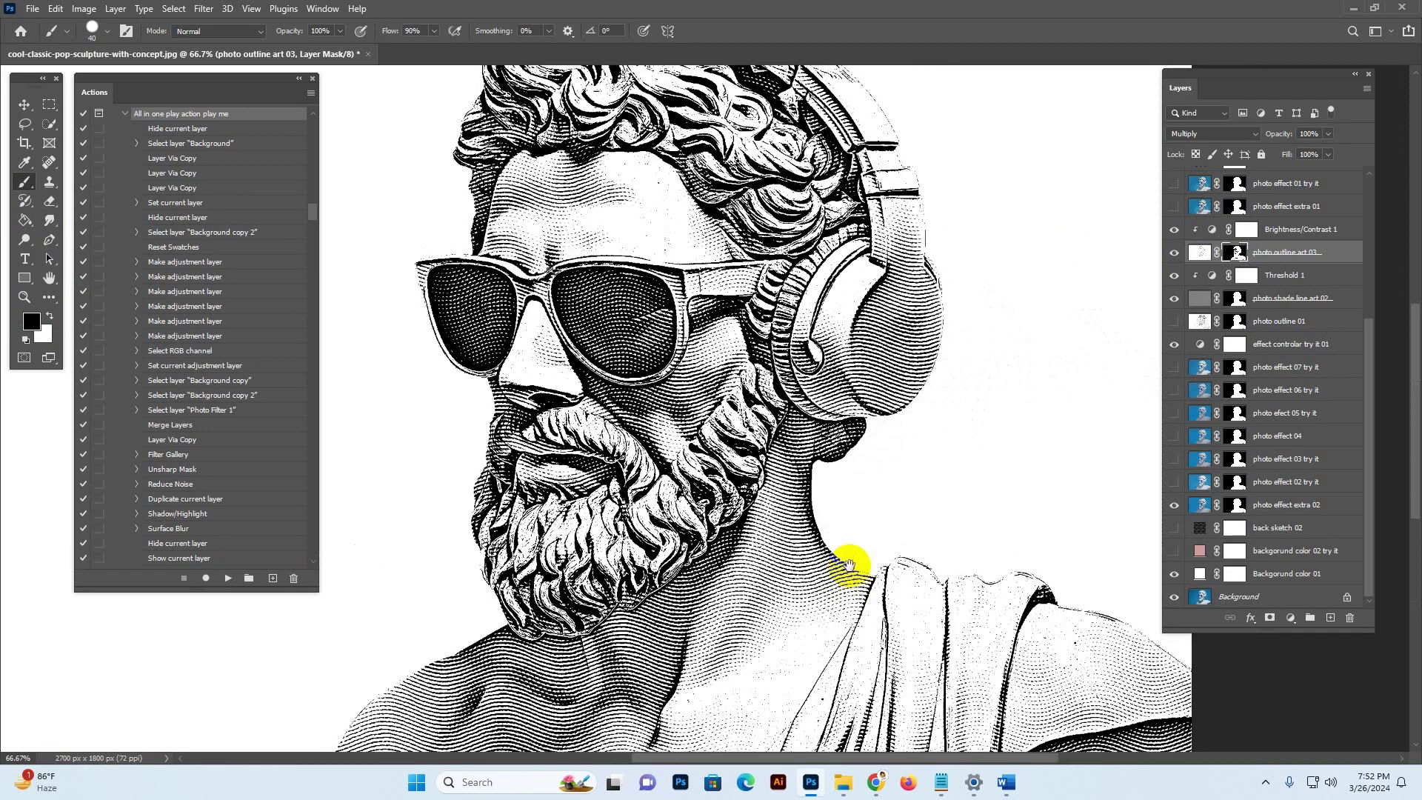
pyautogui.click(1174, 253)
pyautogui.click(1175, 253)
pyautogui.click(1175, 254)
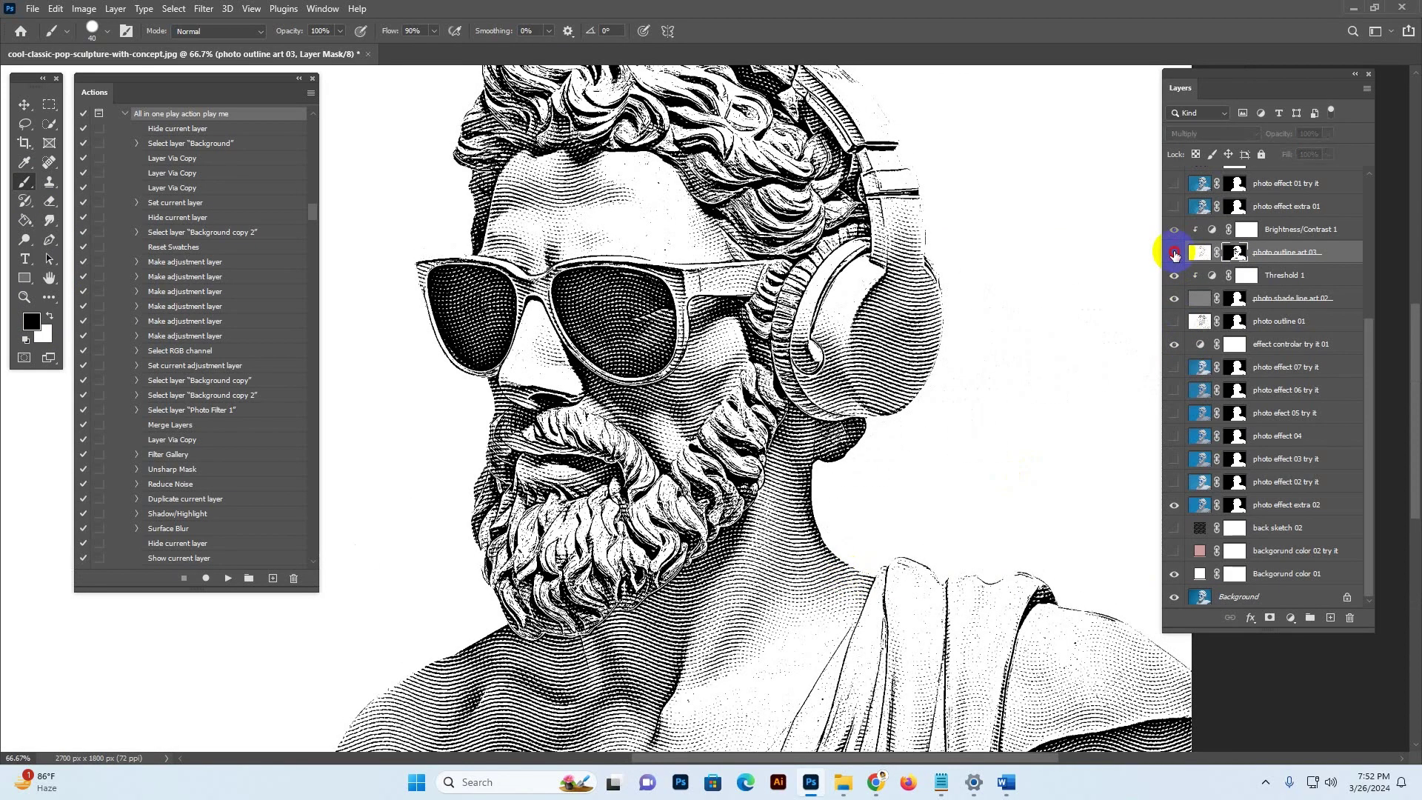
pyautogui.click(1175, 253)
# Turn on the photo effect extra 01 layer and examine its effect on the head and shoulders.
pyautogui.moveTo(1322, 207); pyautogui.dragTo(1316, 229)
pyautogui.scroll(2, 1259, 267)
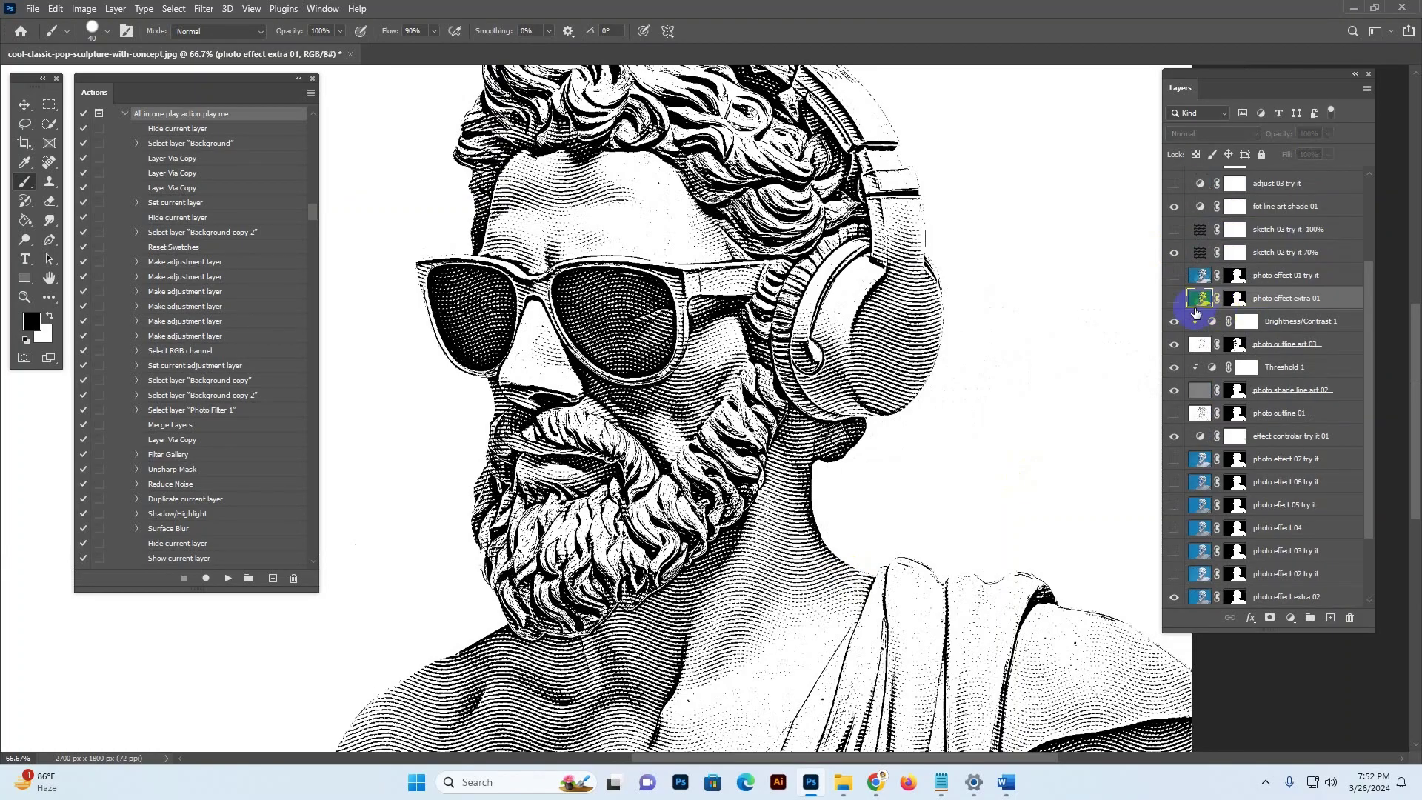
pyautogui.click(1174, 299)
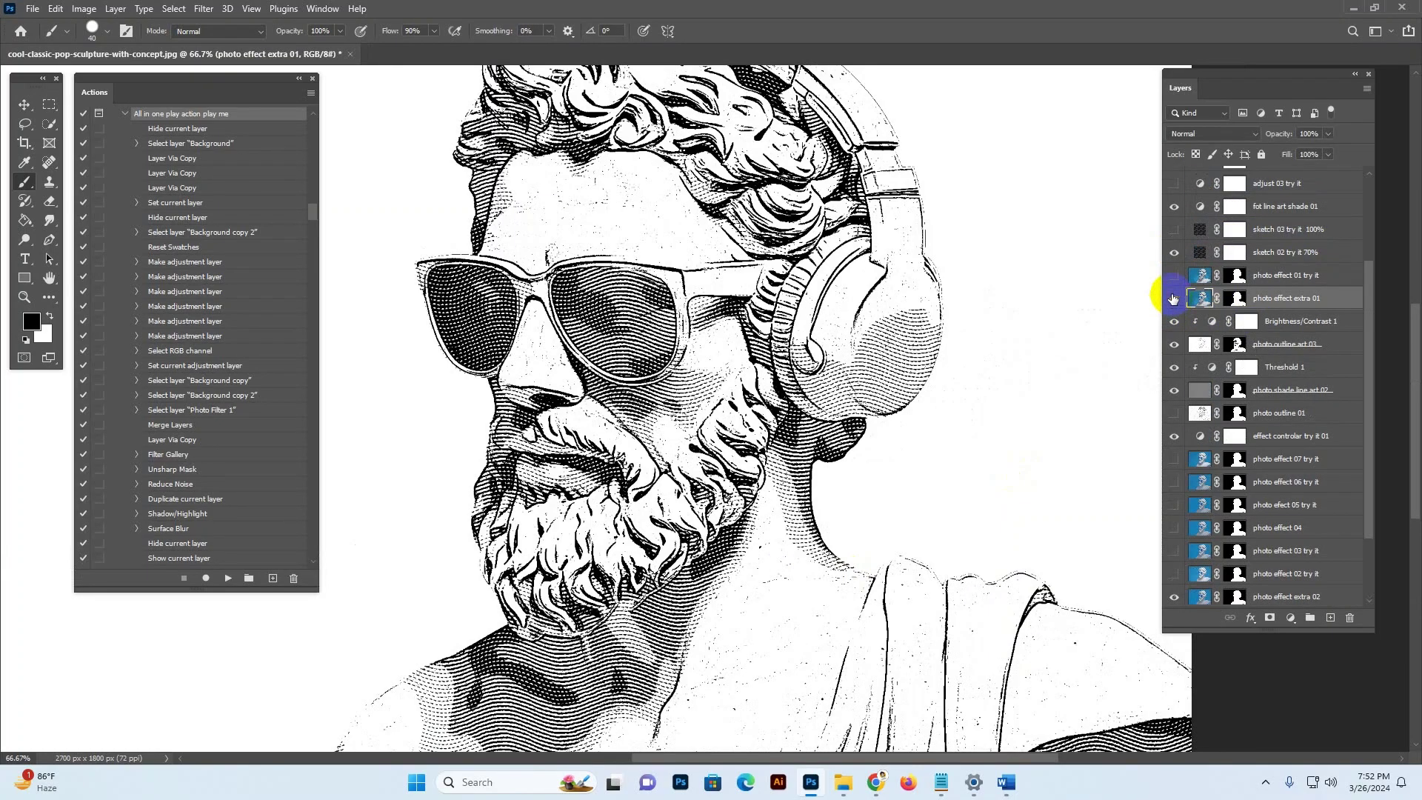
pyautogui.scroll(-3, 976, 197)
pyautogui.moveTo(975, 197); pyautogui.dragTo(903, 395)
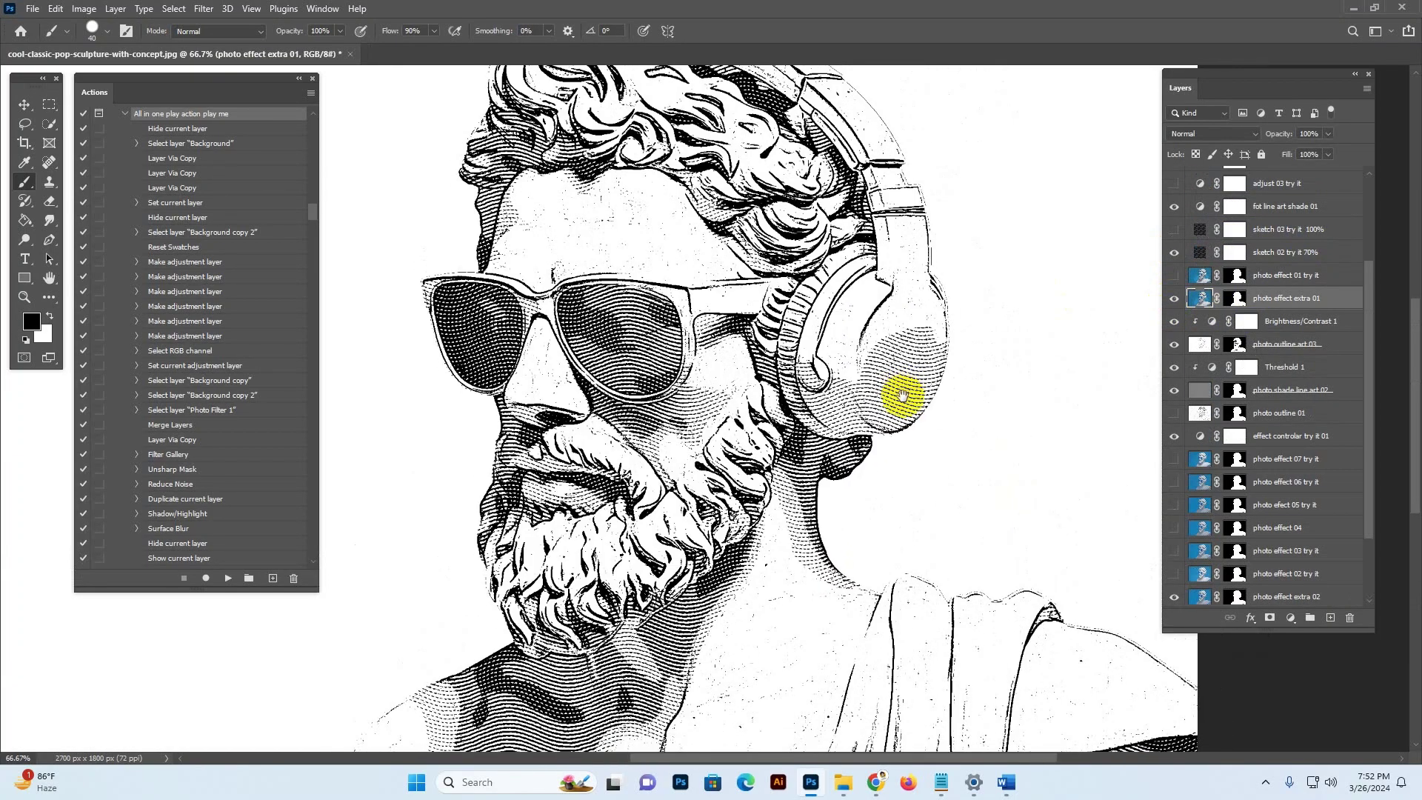
# Try the photo effect extra 01 layer at 62% opacity, and hide the layer after comparing.
pyautogui.click(1331, 135)
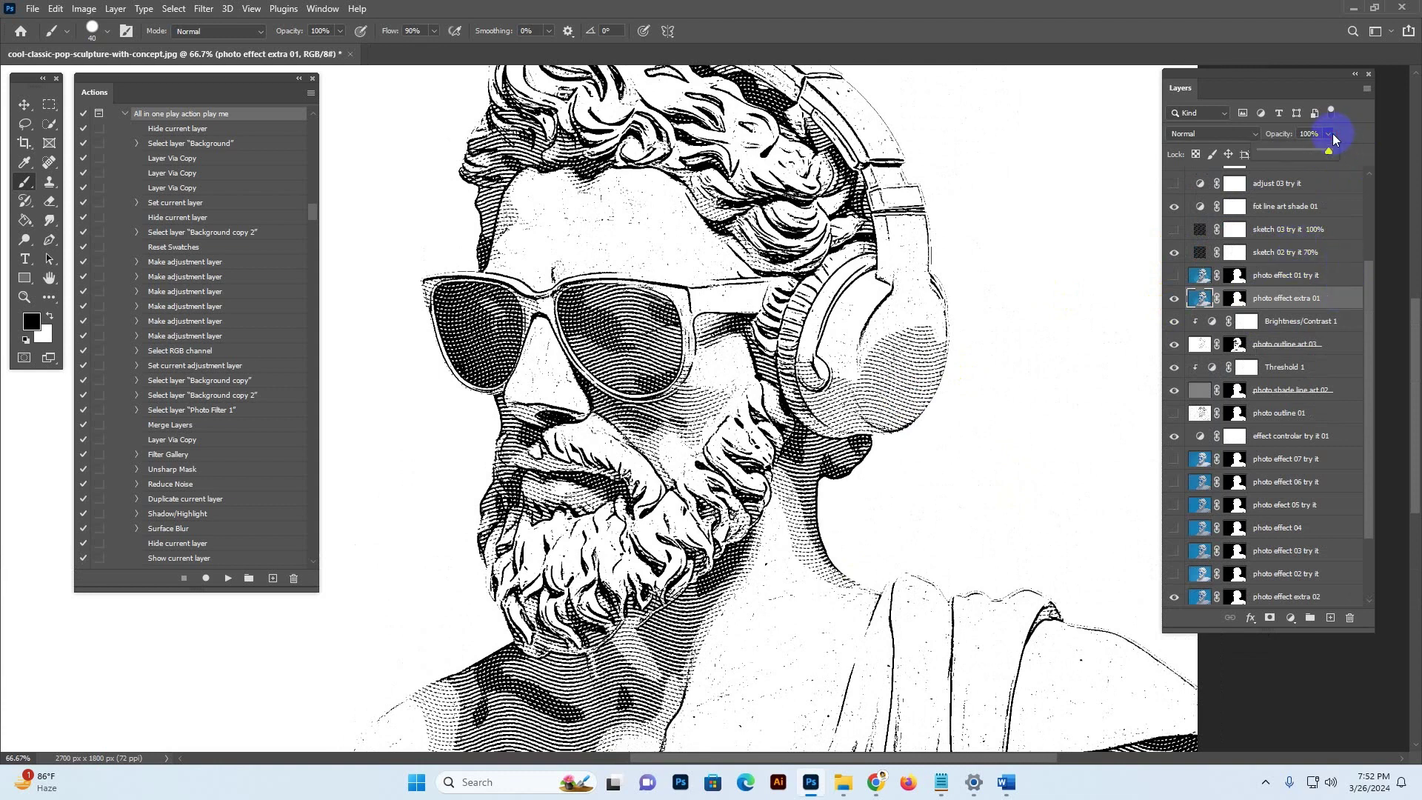
pyautogui.click(1305, 151)
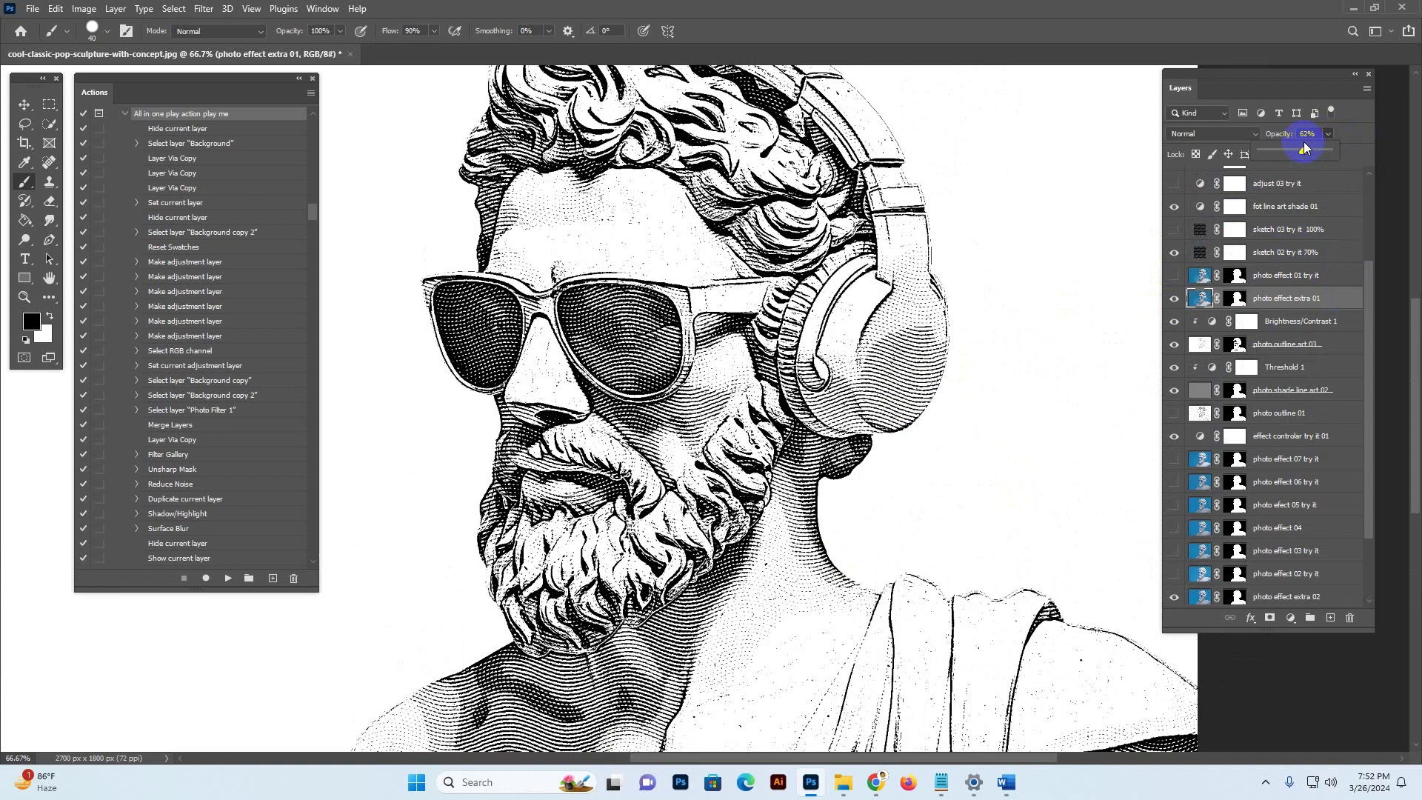
pyautogui.click(1175, 299)
pyautogui.click(1176, 300)
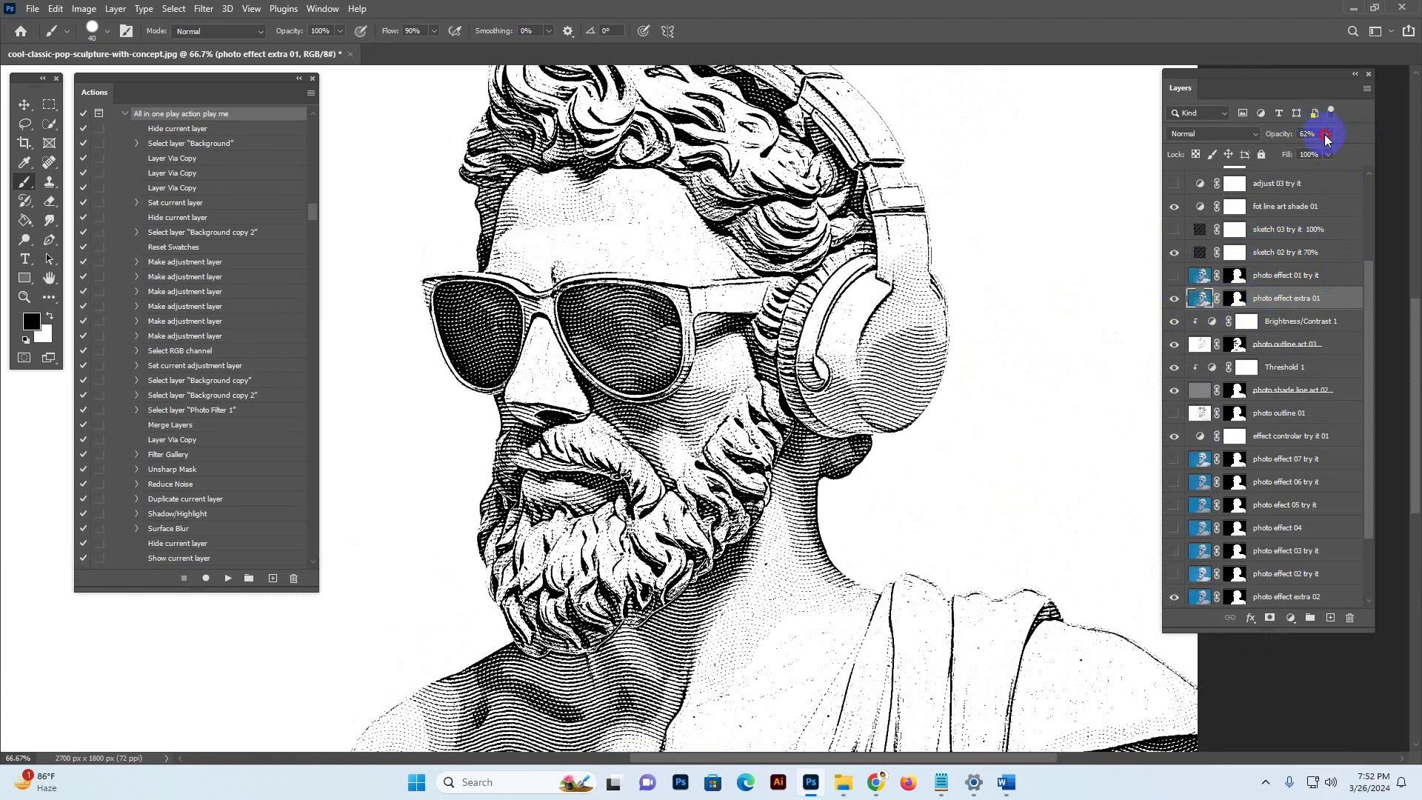
pyautogui.moveTo(1326, 138); pyautogui.dragTo(1350, 154)
pyautogui.click(1174, 298)
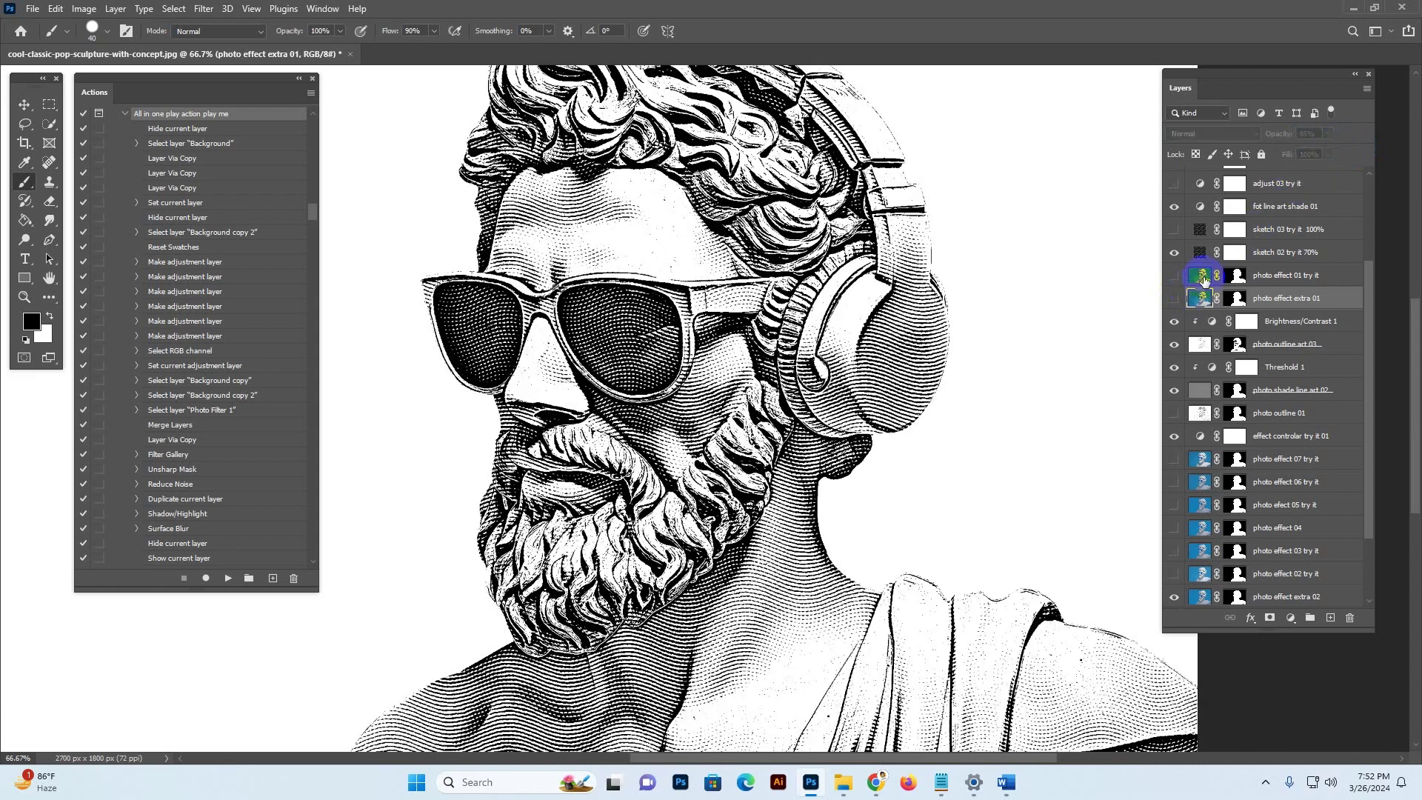
# Preview the photo effect 01 try it layer, reduce its opacity to roughly half, and hide it again.
pyautogui.click(1175, 284)
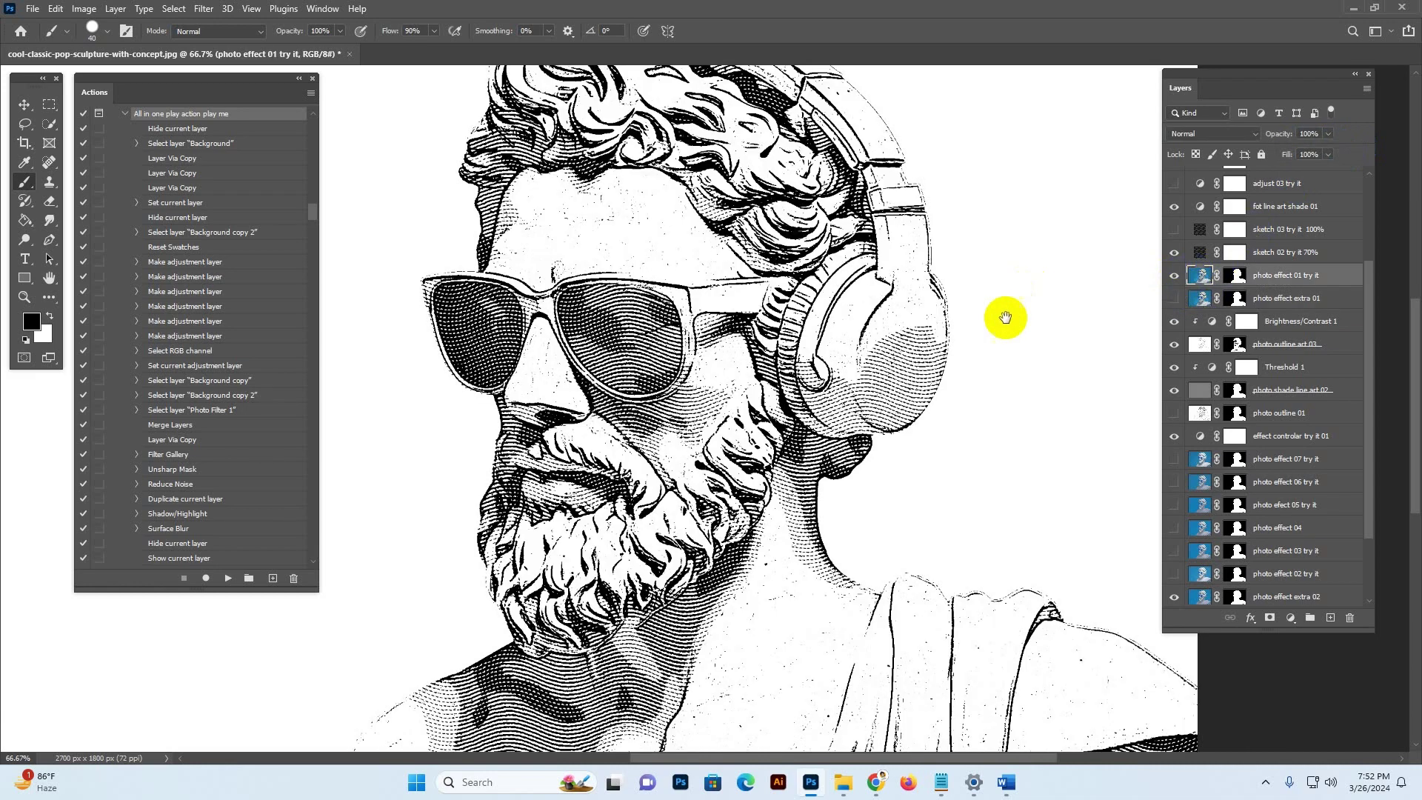
pyautogui.moveTo(1006, 318); pyautogui.dragTo(1009, 223)
pyautogui.click(1328, 133)
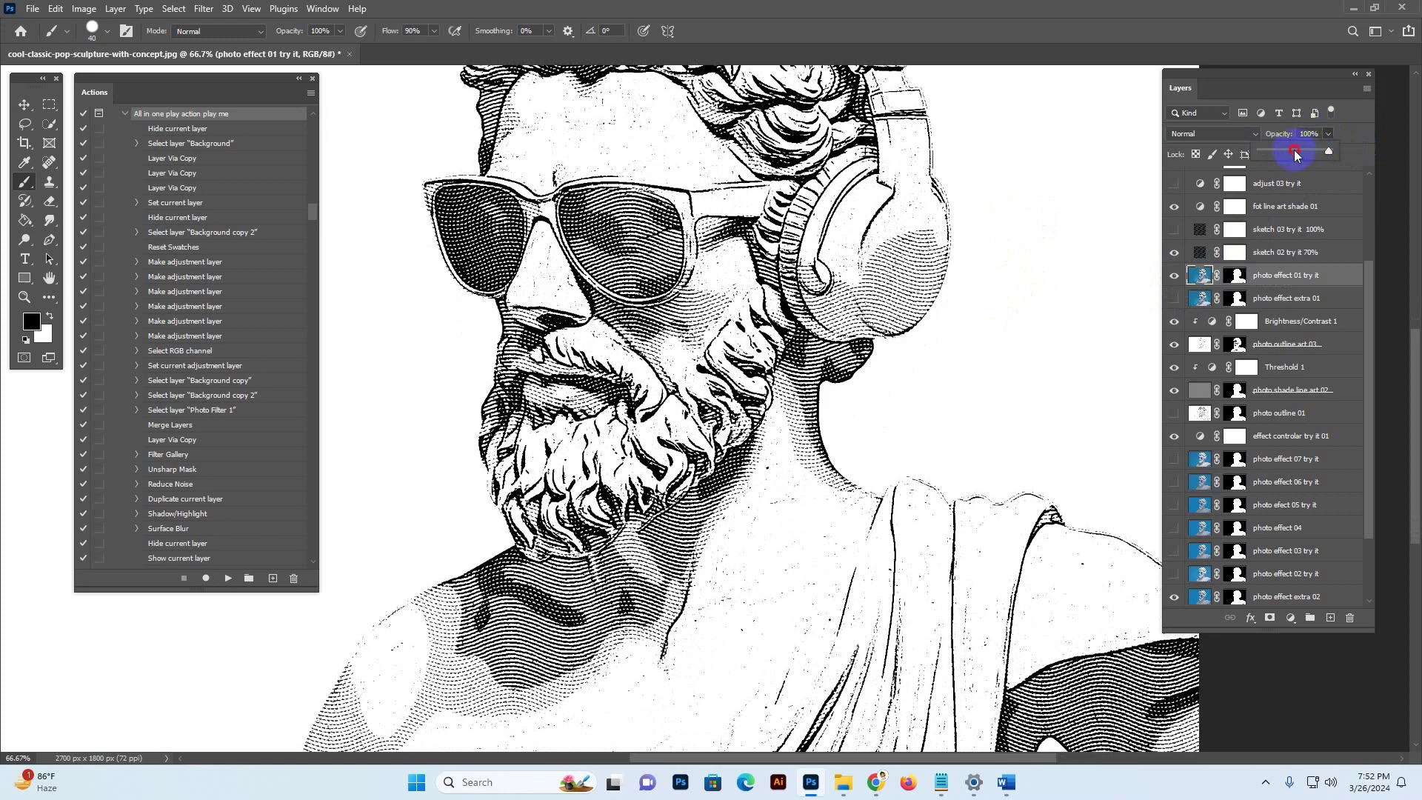
pyautogui.moveTo(1297, 151); pyautogui.dragTo(1293, 151)
pyautogui.click(1174, 275)
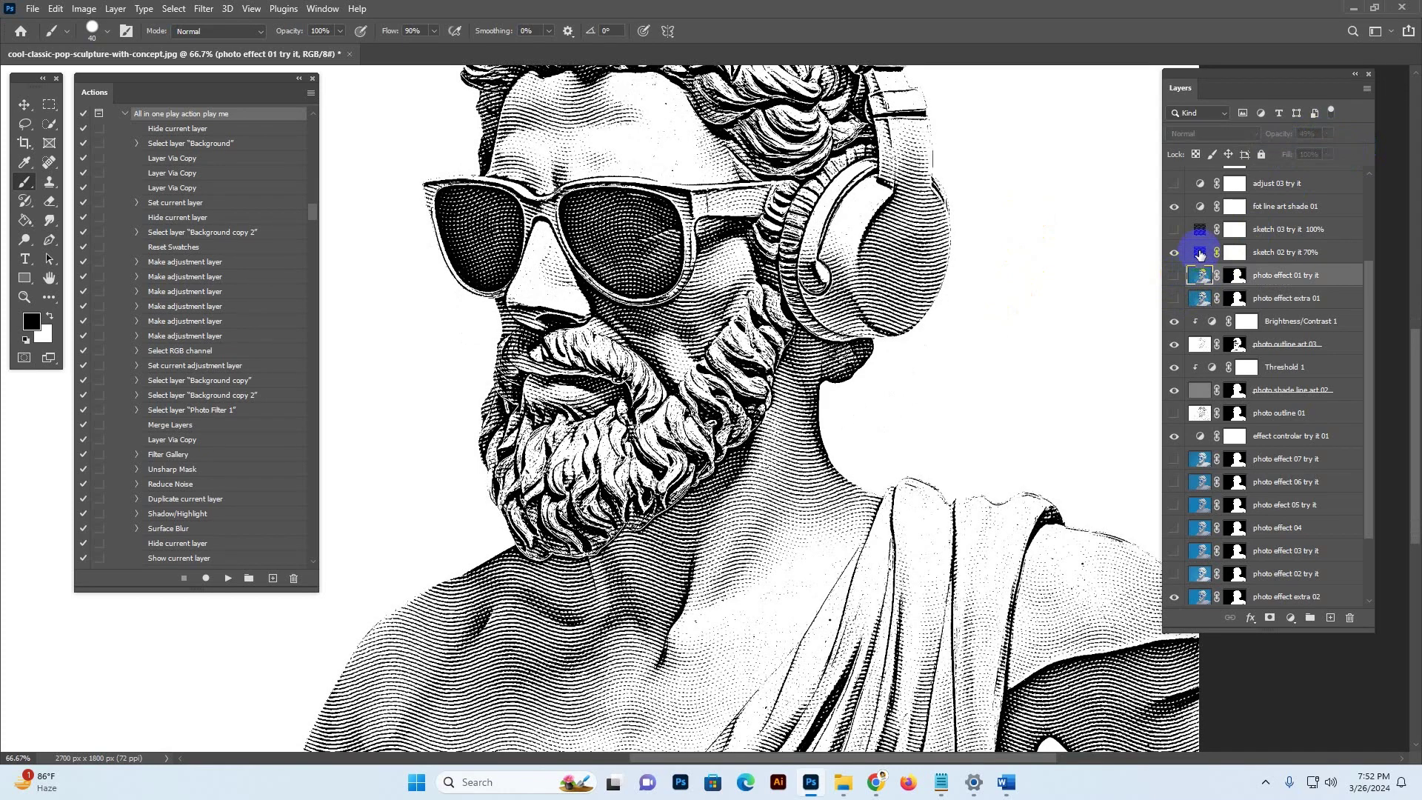
# Compare the artwork with and without the sketch 02 try it 70% layer, leaving it visible.
pyautogui.click(1296, 260)
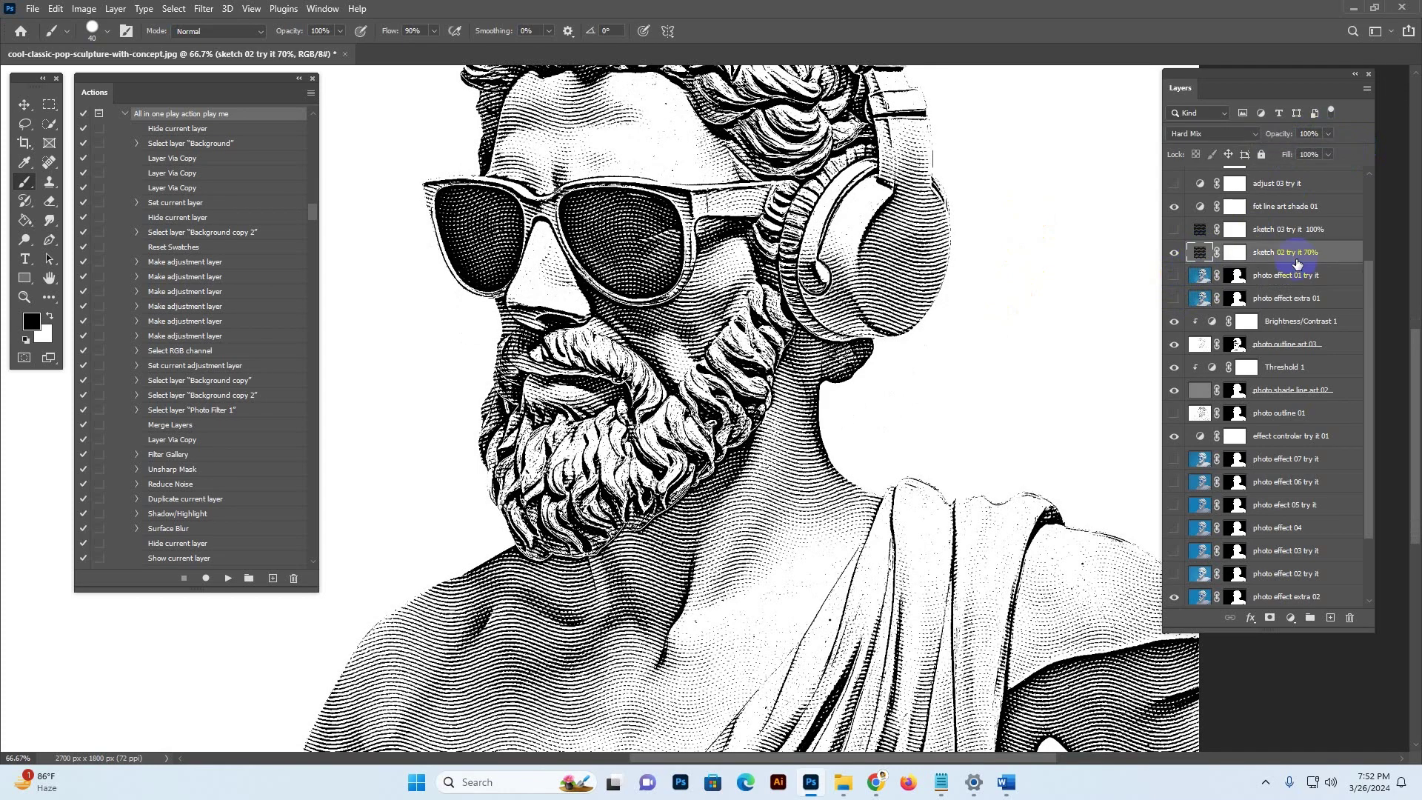
pyautogui.click(1174, 252)
pyautogui.click(1174, 253)
# Show the sketch 03 try it 100% layer in place of sketch 02 try it 70%, and select it.
pyautogui.click(1285, 229)
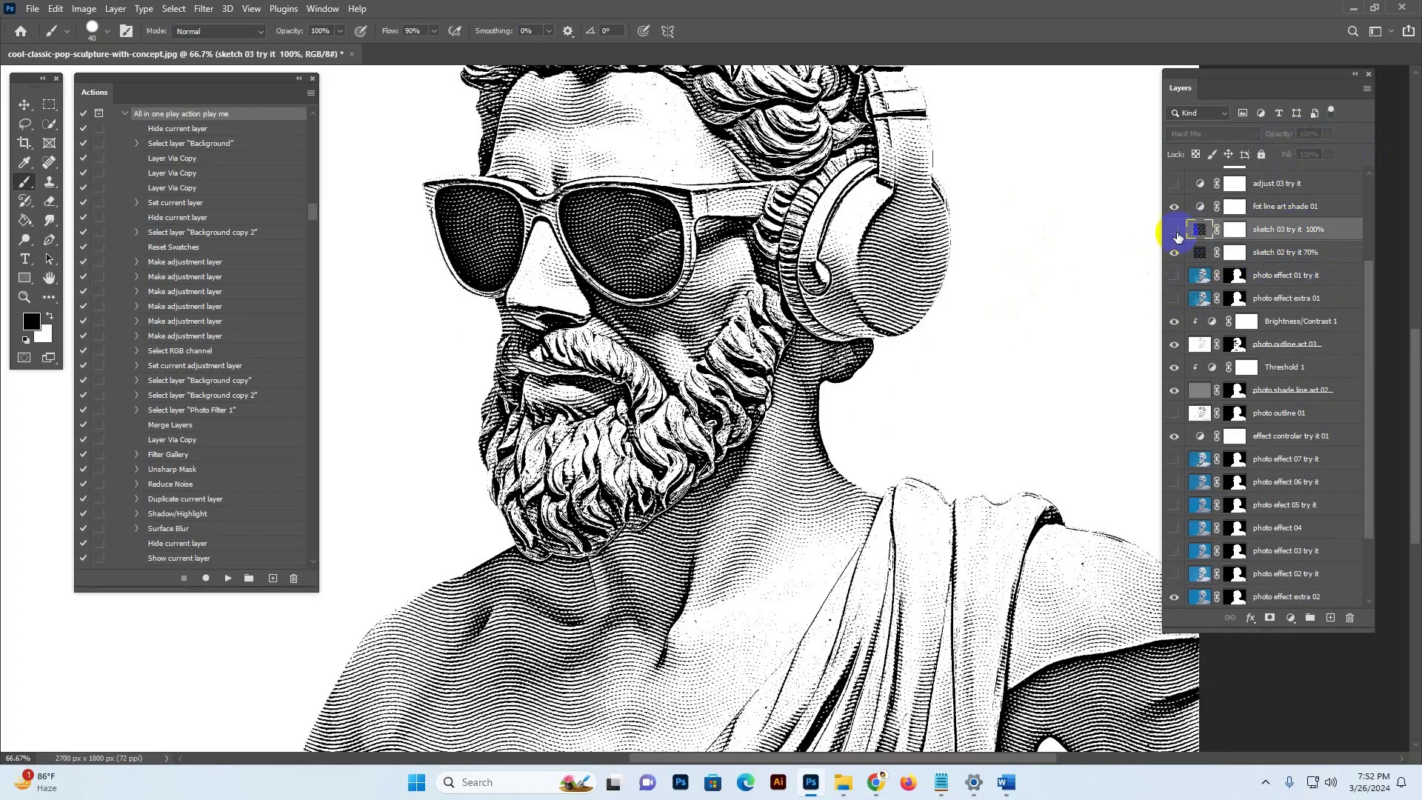
pyautogui.click(1292, 254)
pyautogui.click(1174, 229)
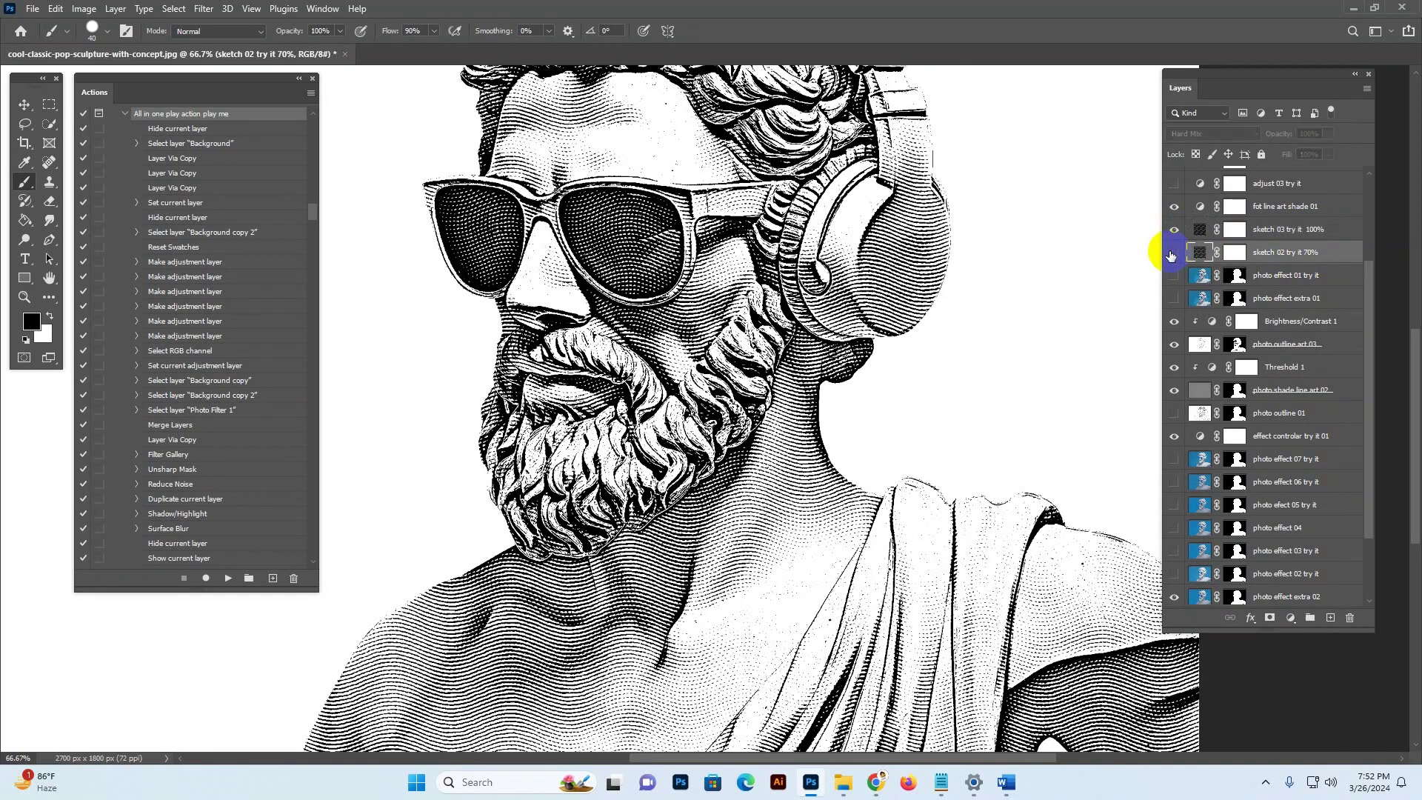
pyautogui.click(1172, 253)
pyautogui.click(1193, 232)
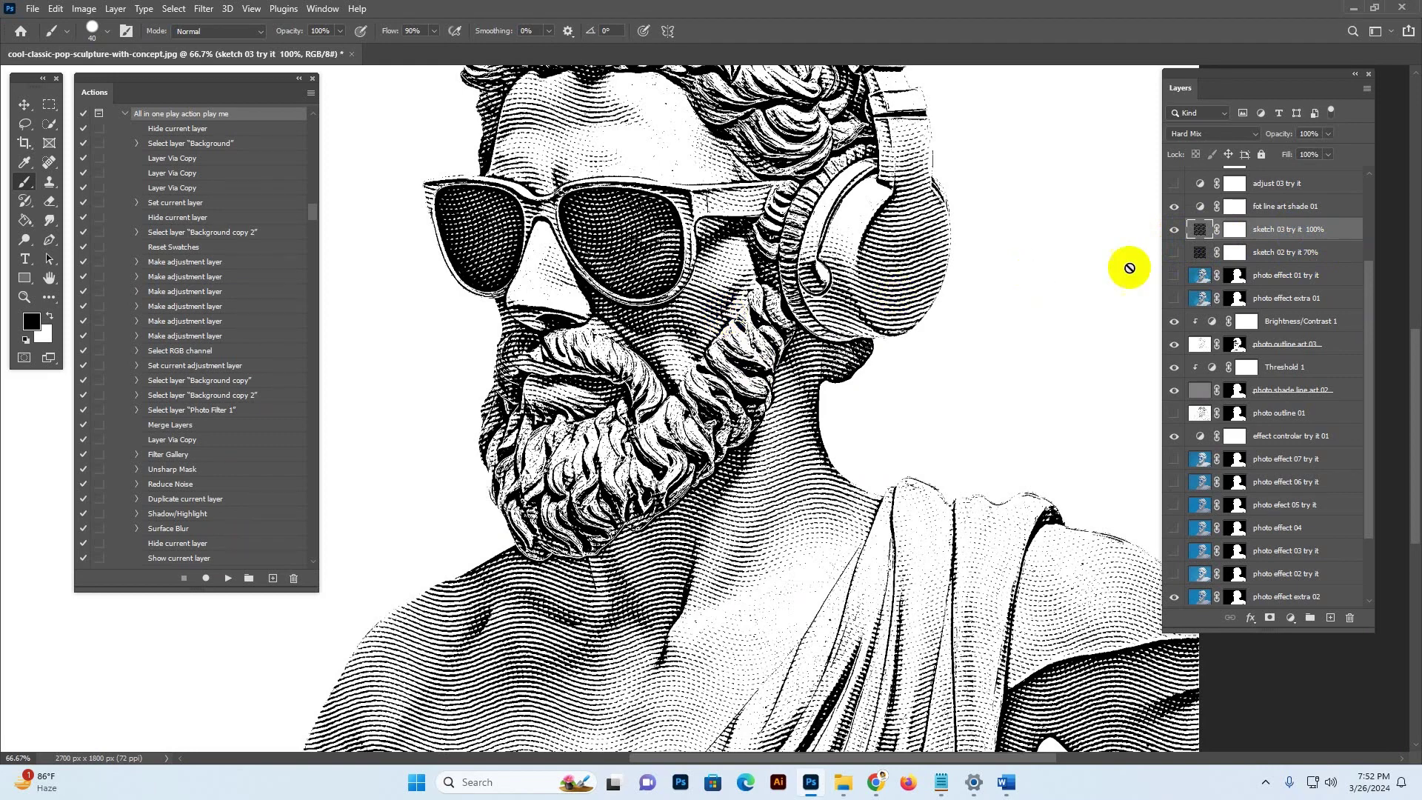
# Hide the sketch 03 try it 100% layer and show sketch 02 try it 70% instead.
pyautogui.click(1174, 229)
pyautogui.click(1194, 252)
pyautogui.click(1173, 254)
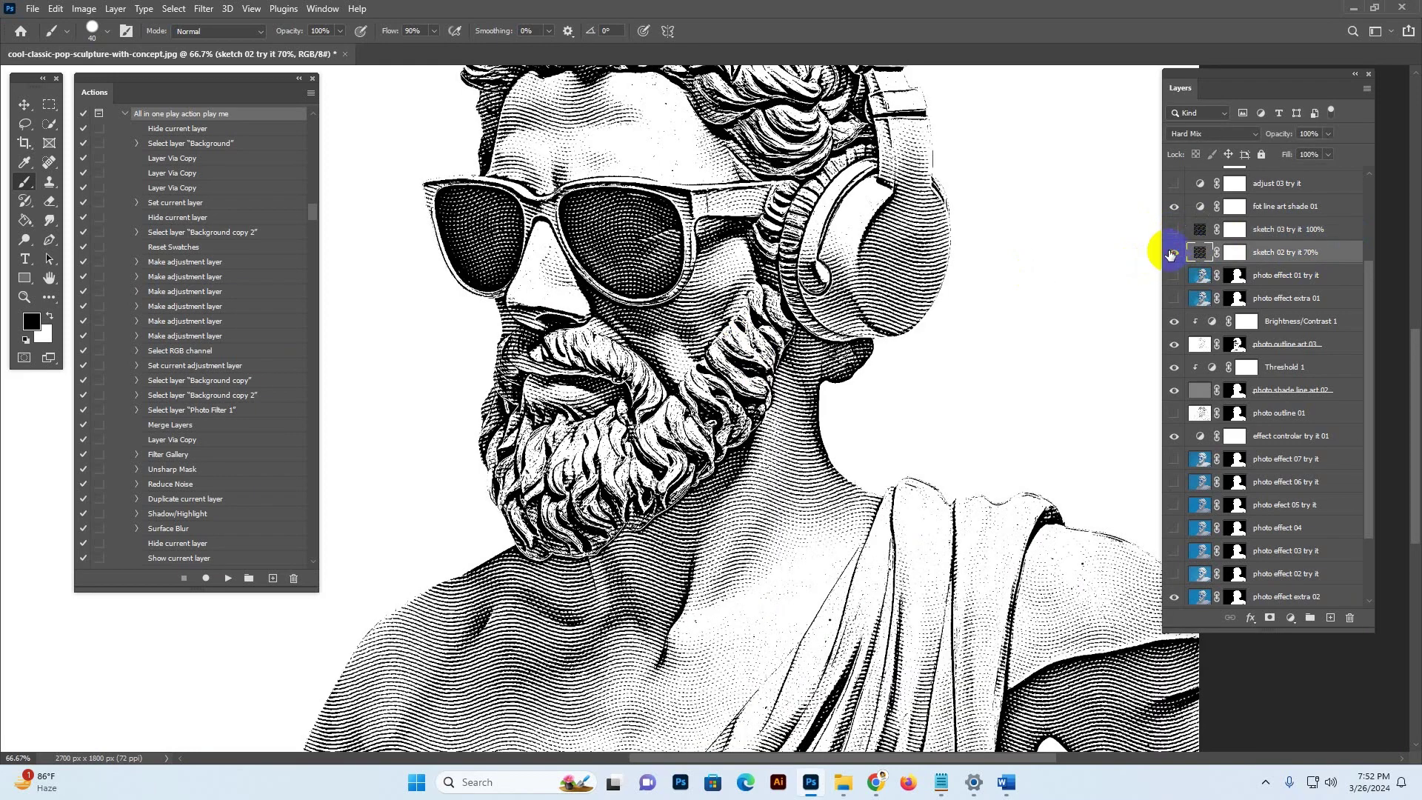
# Preview the adjust 03 try it layer in place of fot line art shade 01, leaving both layers hidden.
pyautogui.click(1308, 207)
pyautogui.scroll(2, 1311, 222)
pyautogui.scroll(1, 1315, 302)
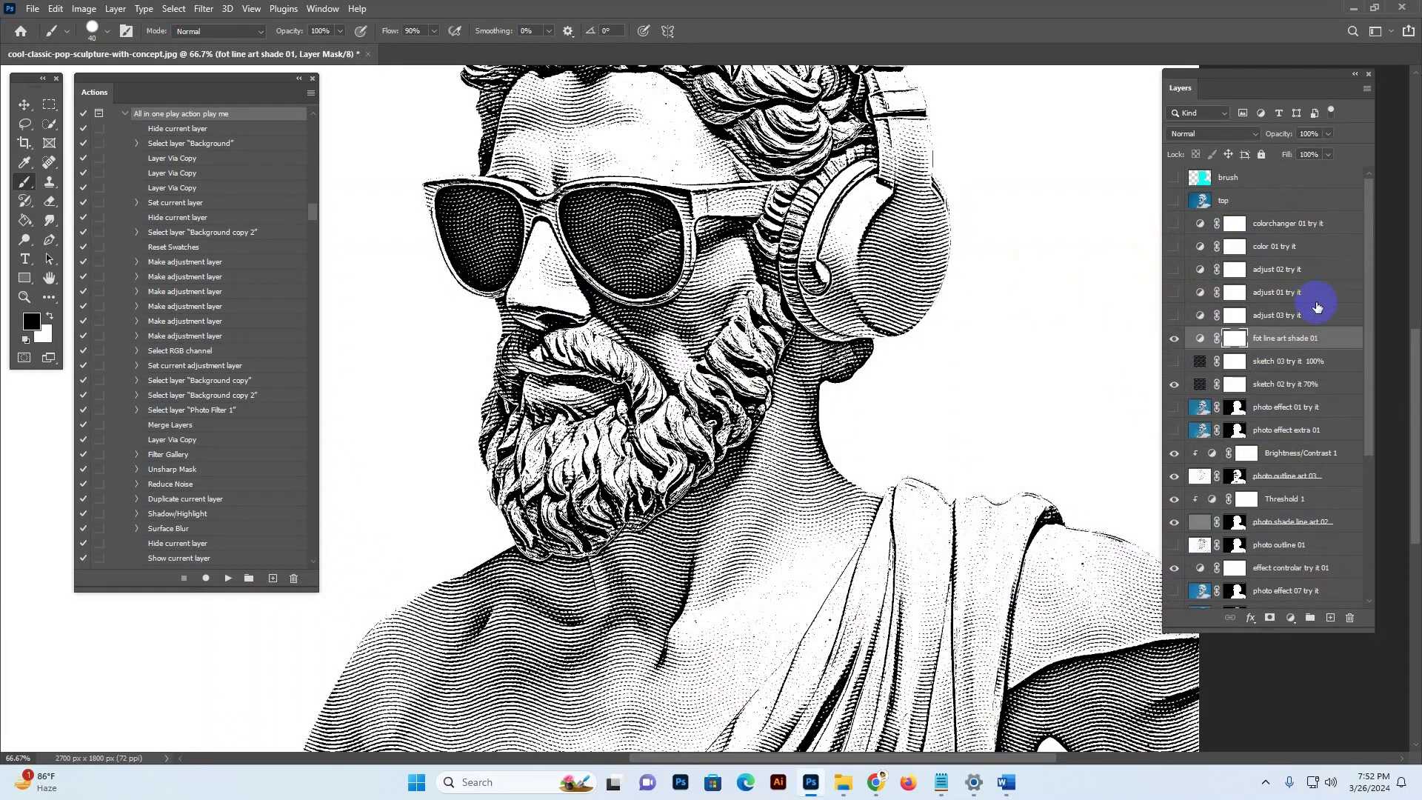
pyautogui.click(1278, 315)
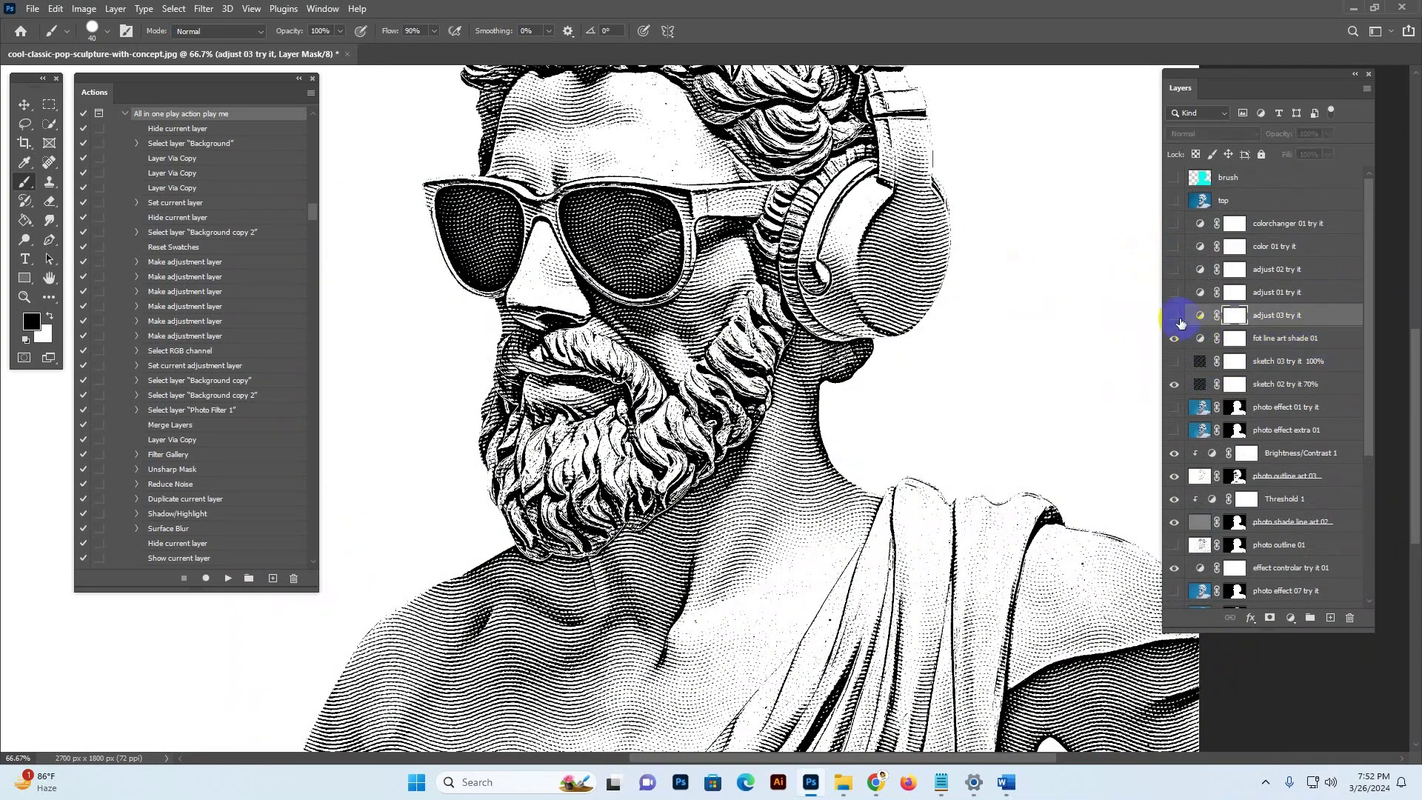
pyautogui.click(1174, 316)
pyautogui.click(1172, 339)
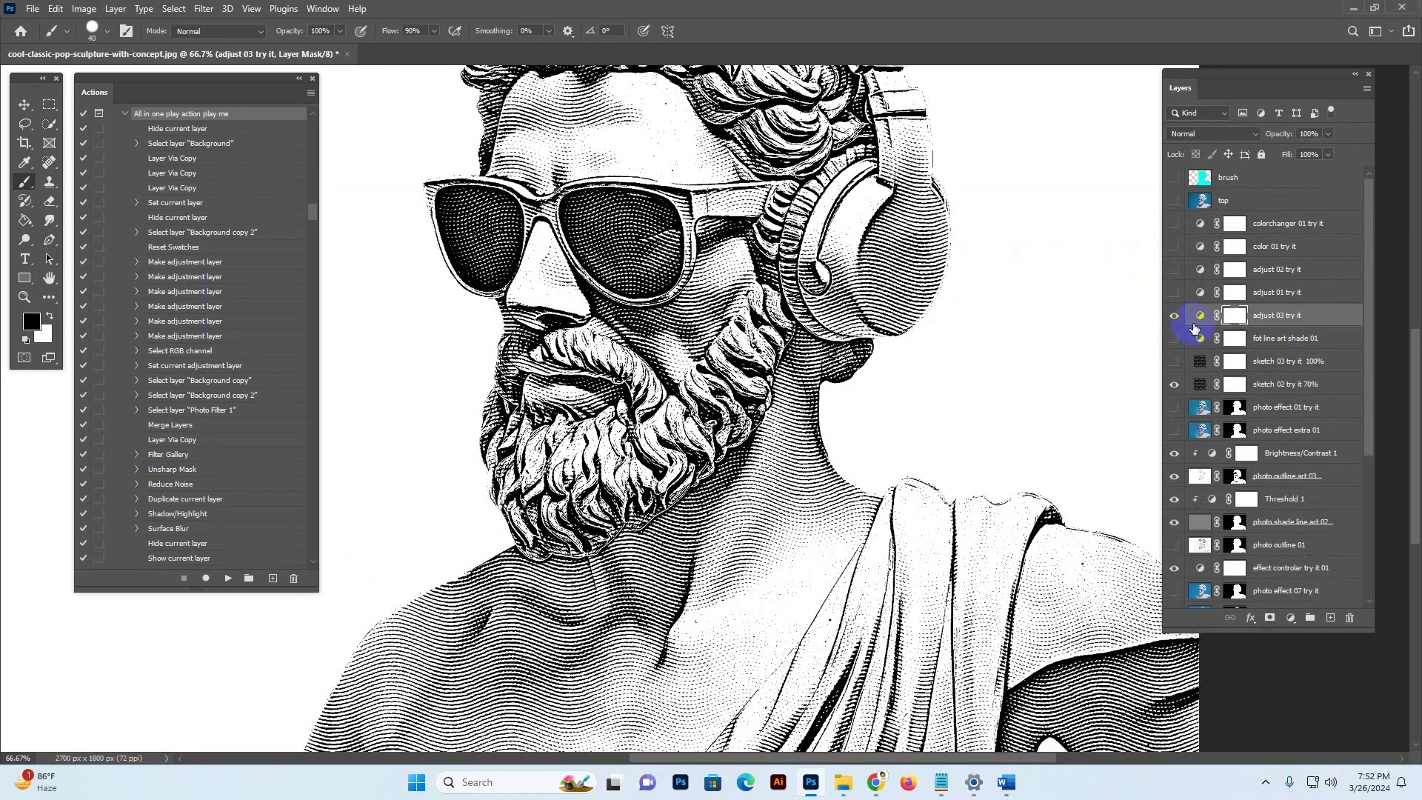
pyautogui.click(1174, 315)
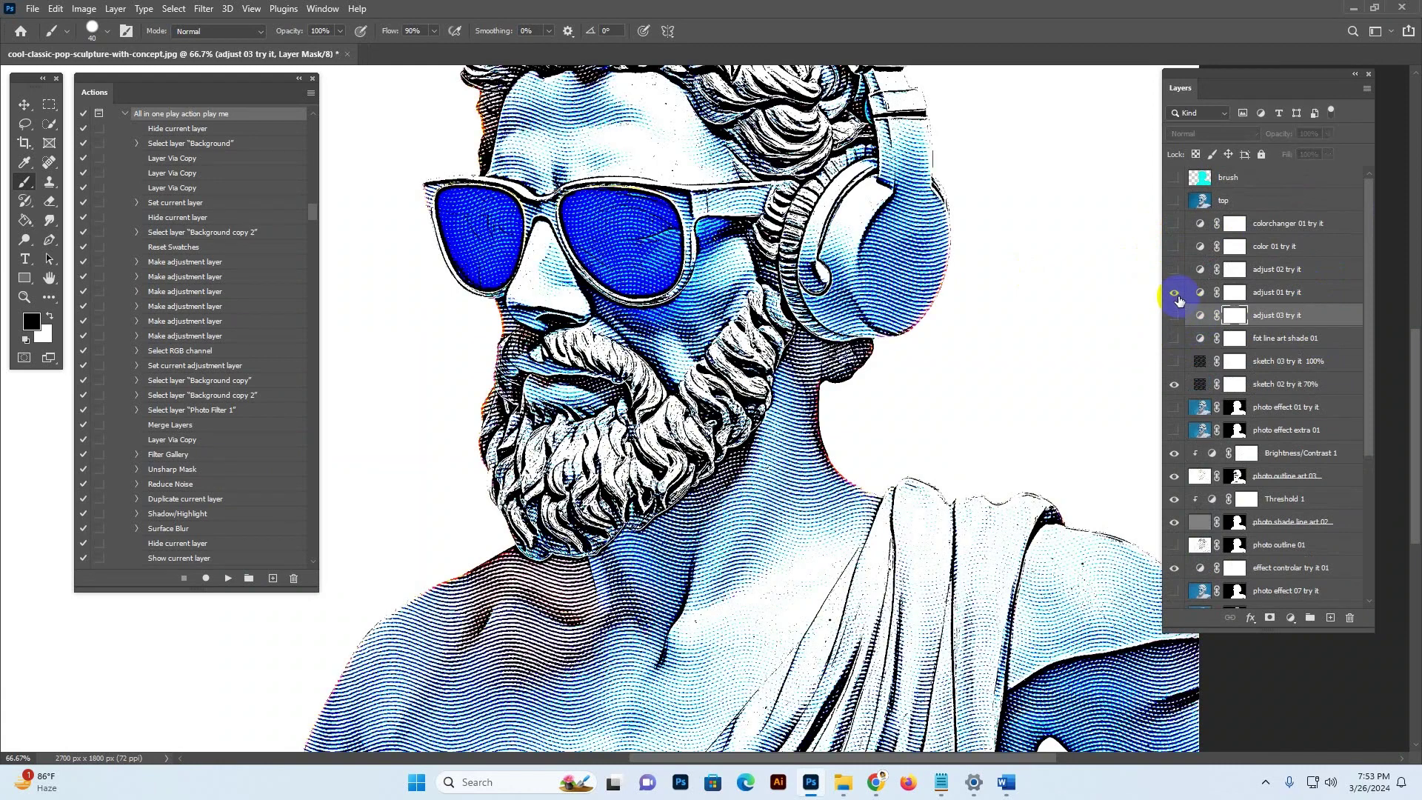
# Preview the adjust 01 try it and adjust 02 try it layers one after the other, and hide both again.
pyautogui.click(1174, 292)
pyautogui.hotkey('alt', ']')
pyautogui.click(1174, 272)
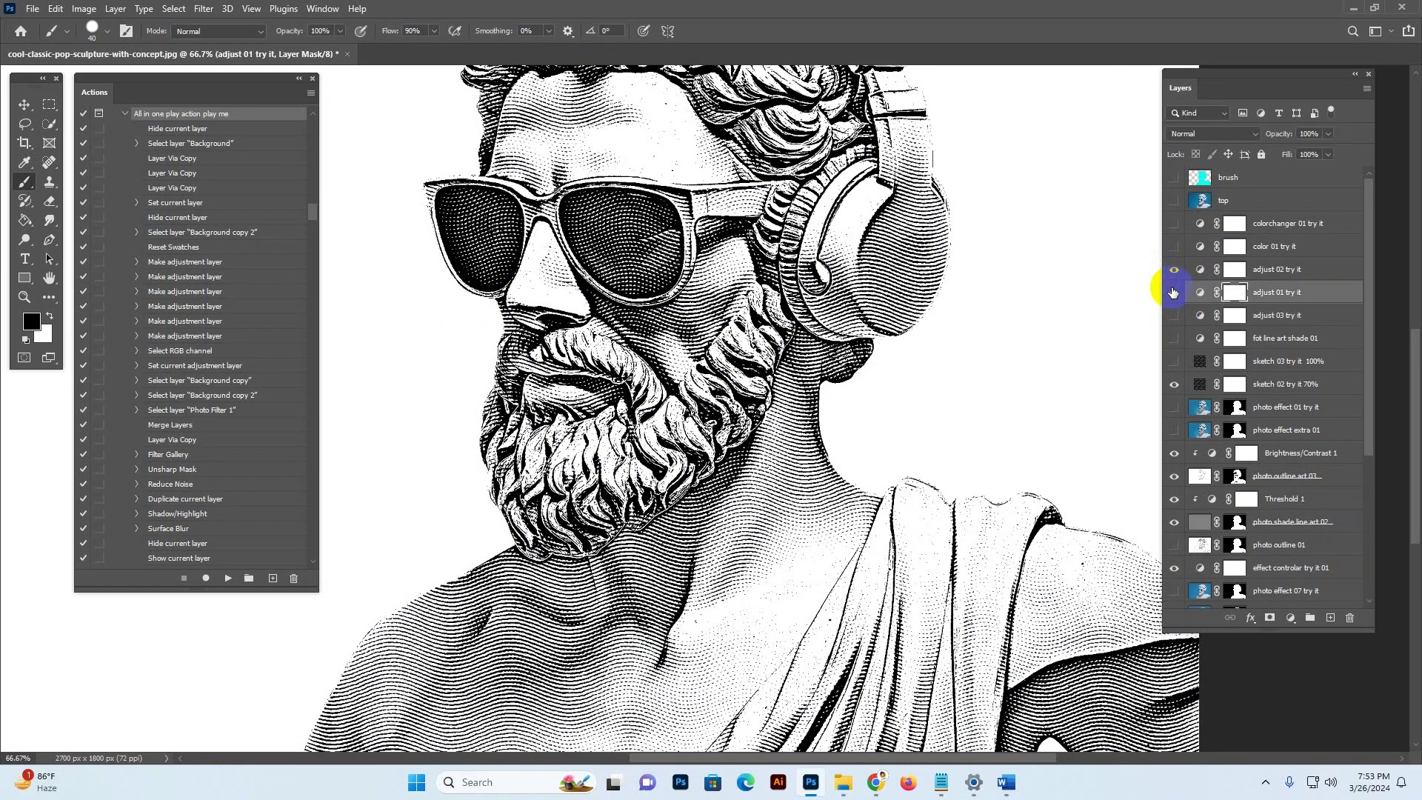
pyautogui.click(1174, 293)
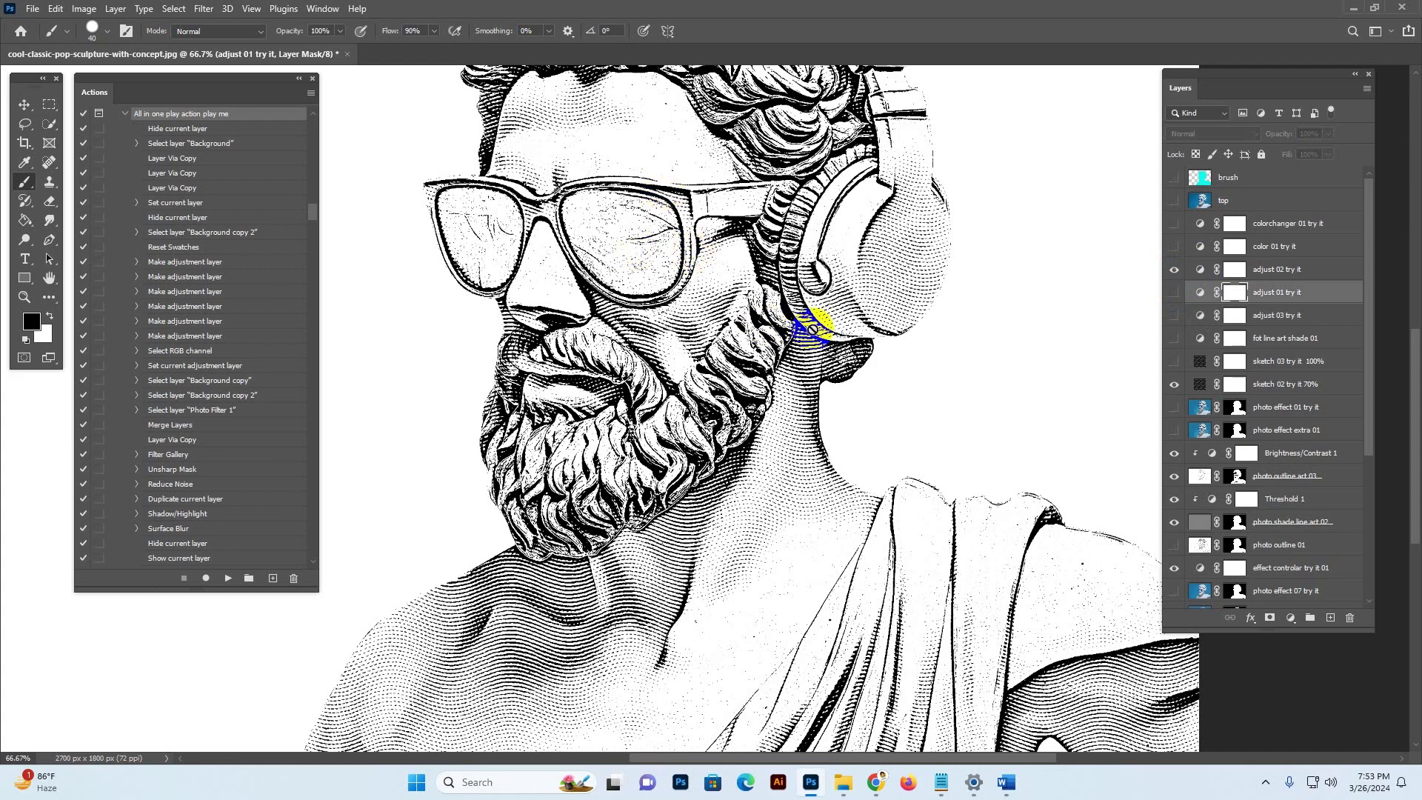
pyautogui.click(1174, 270)
# Show the color 01 try it layer and the colorchanger 01 try it layer above it.
pyautogui.click(1200, 246)
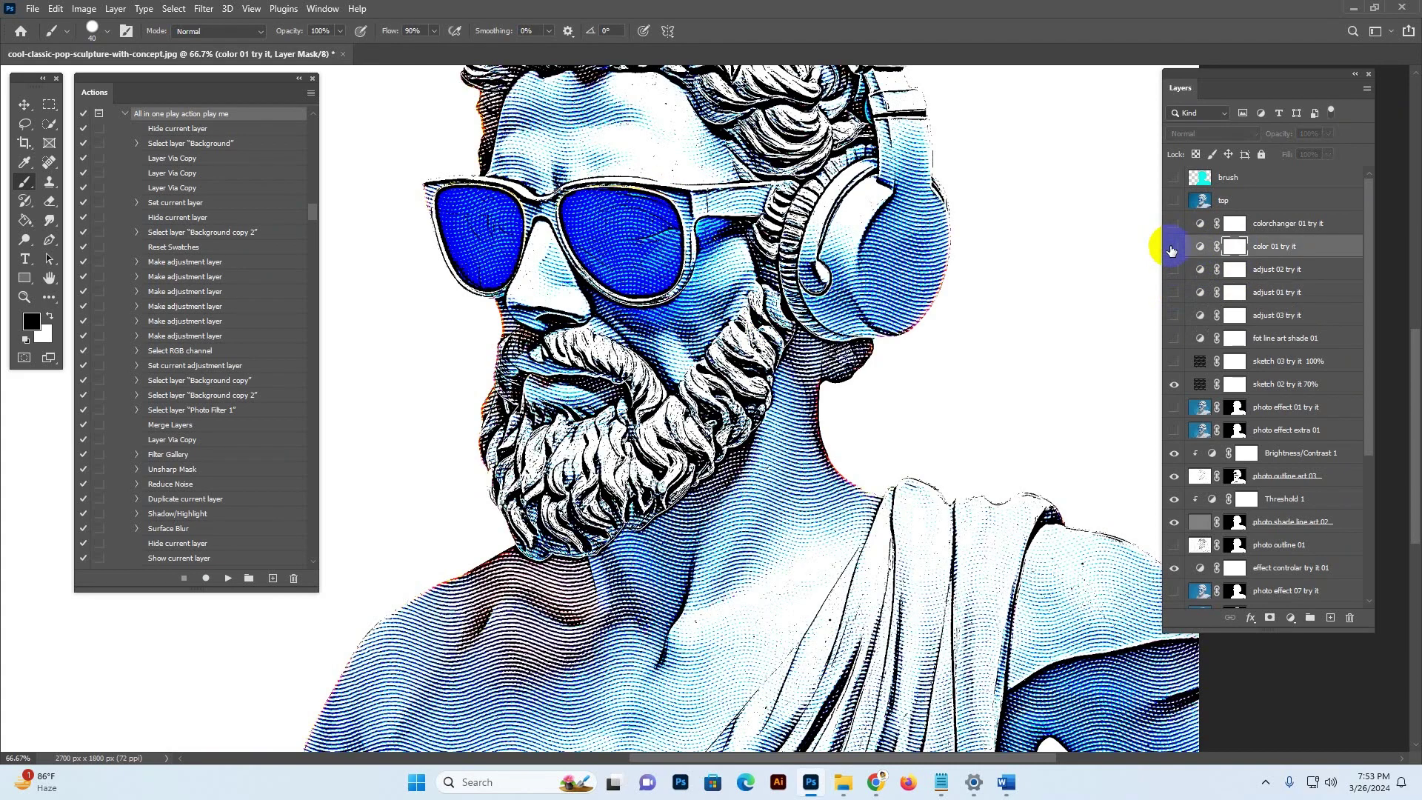
pyautogui.click(1174, 248)
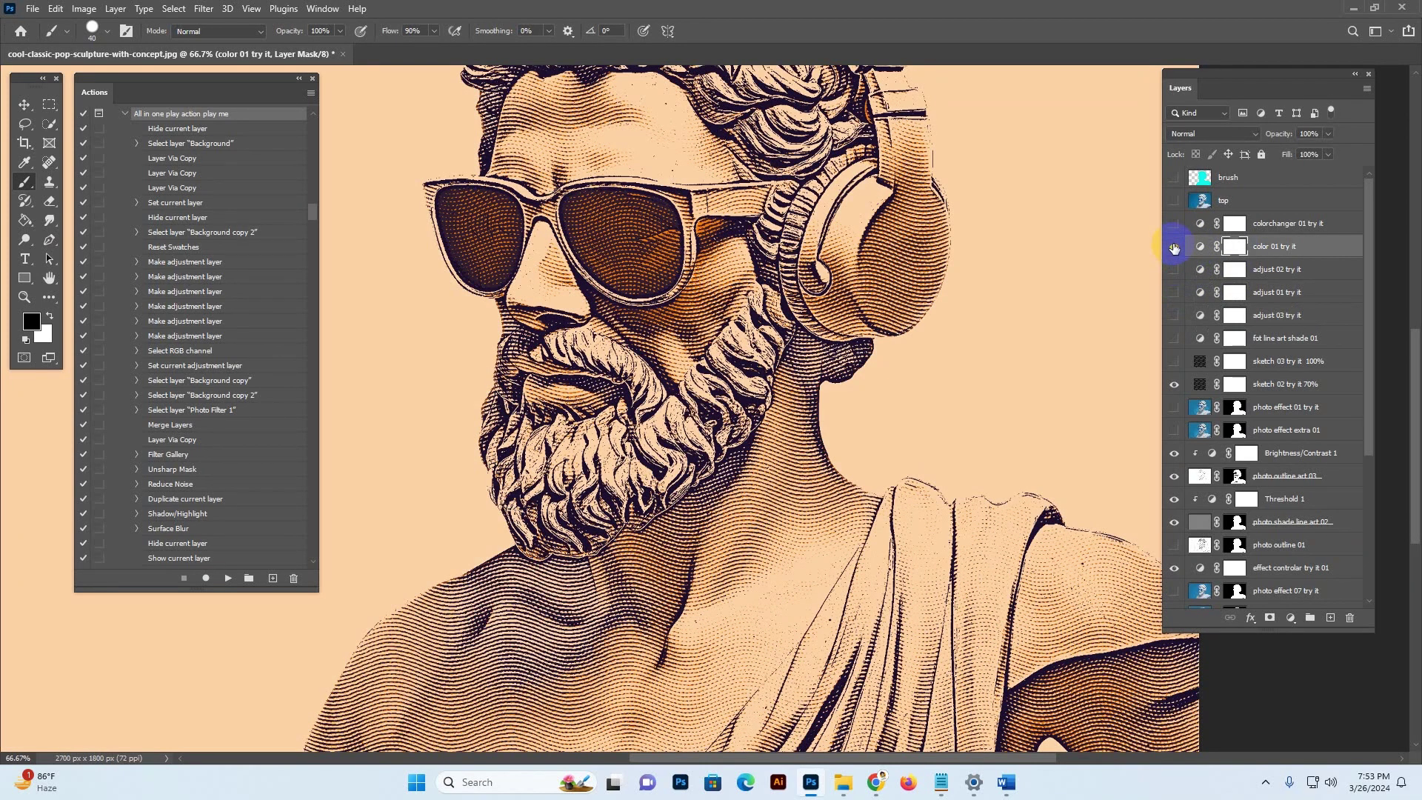
pyautogui.click(1218, 230)
pyautogui.click(1200, 247)
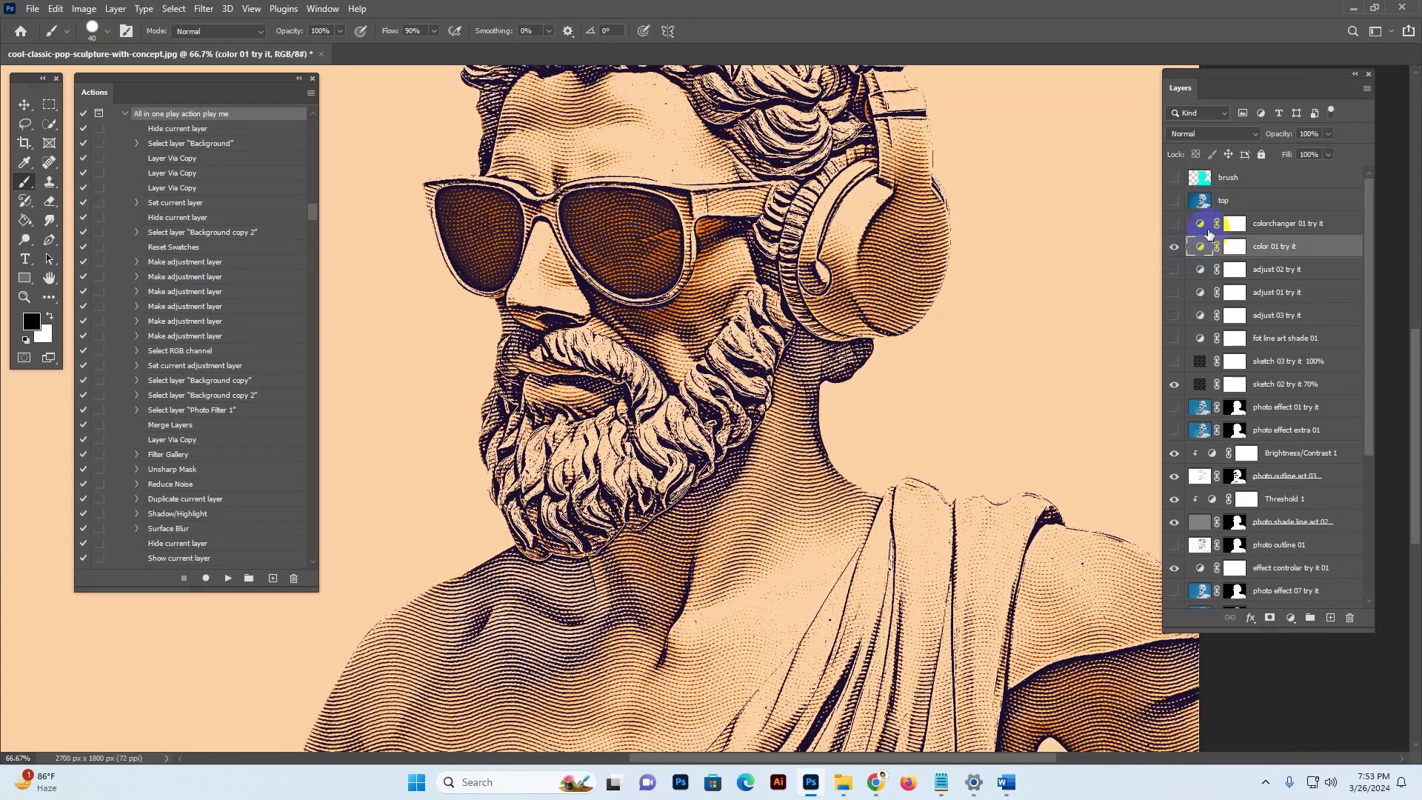
pyautogui.click(1190, 229)
pyautogui.click(1175, 223)
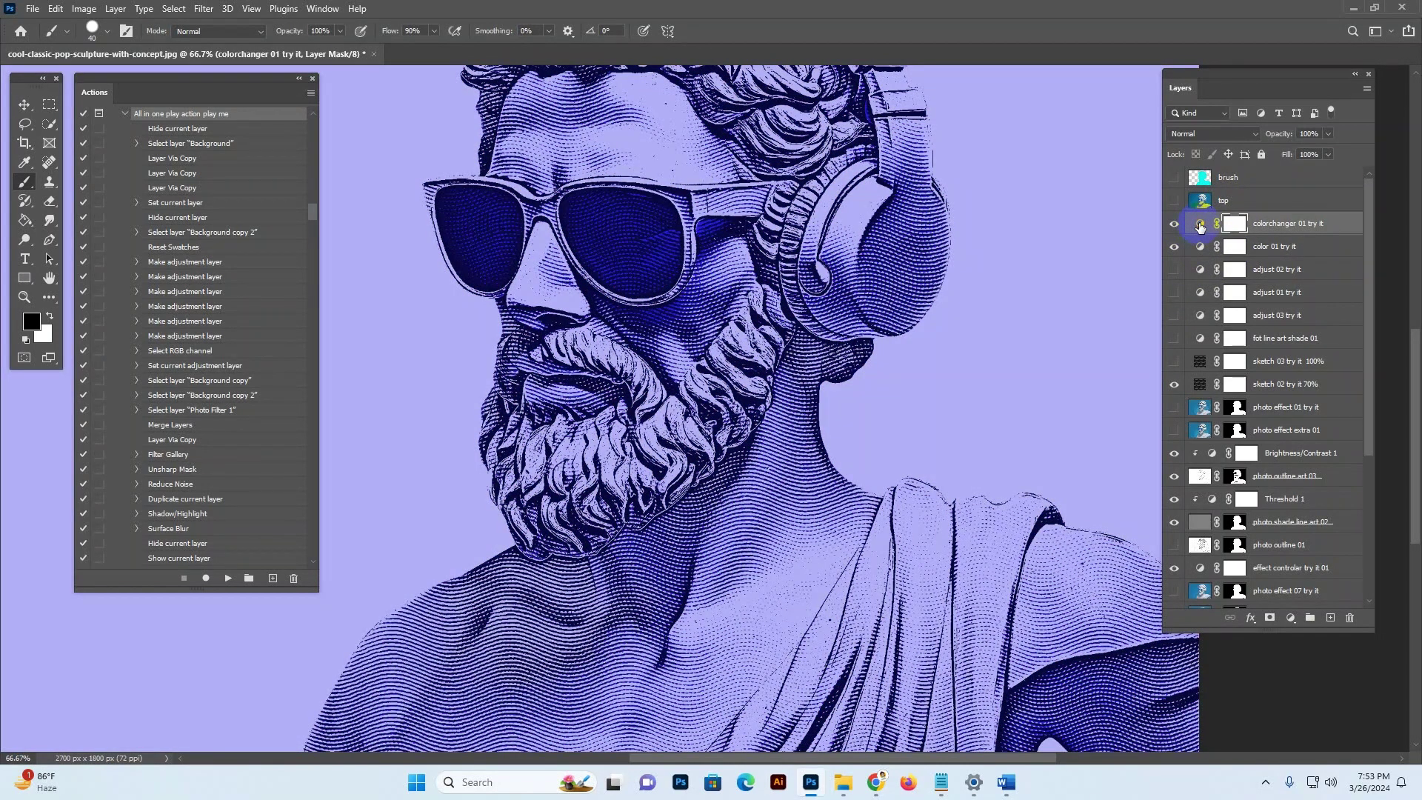
# Try hue 30 on the colorchanger 01 try it adjustment, and set its hue to 359.
pyautogui.doubleClick(1200, 226)
pyautogui.moveTo(1036, 311); pyautogui.dragTo(951, 305)
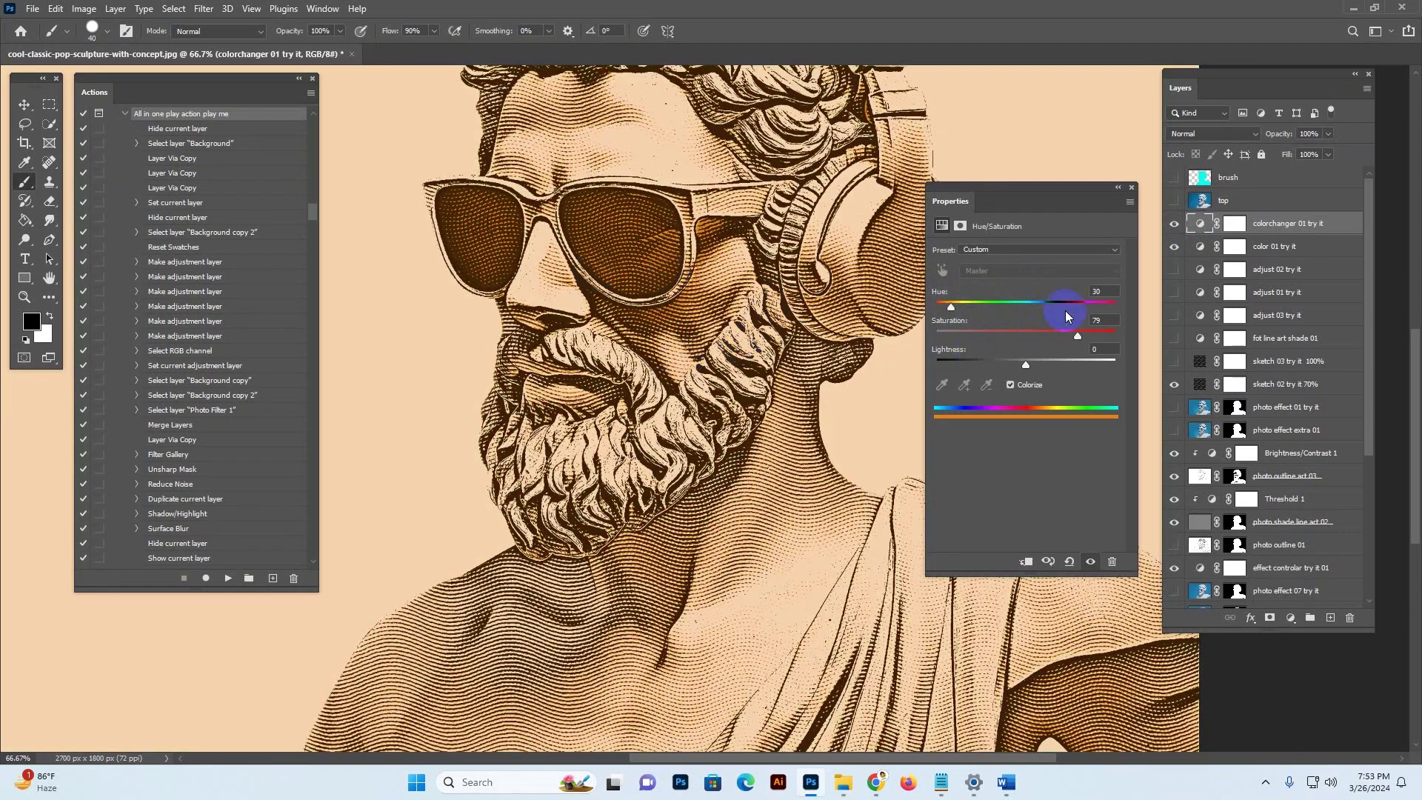
pyautogui.moveTo(1066, 310); pyautogui.dragTo(1113, 307)
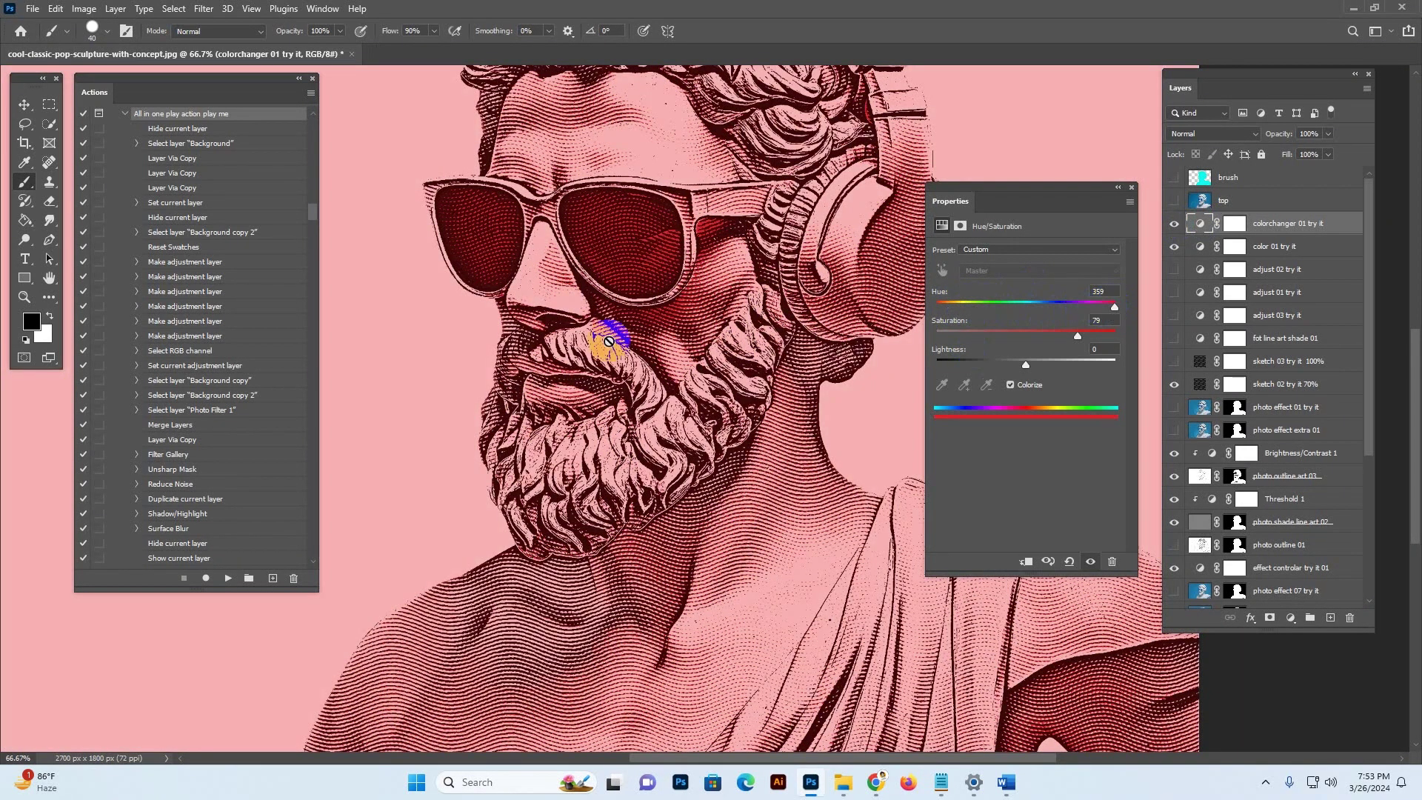
pyautogui.click(1131, 187)
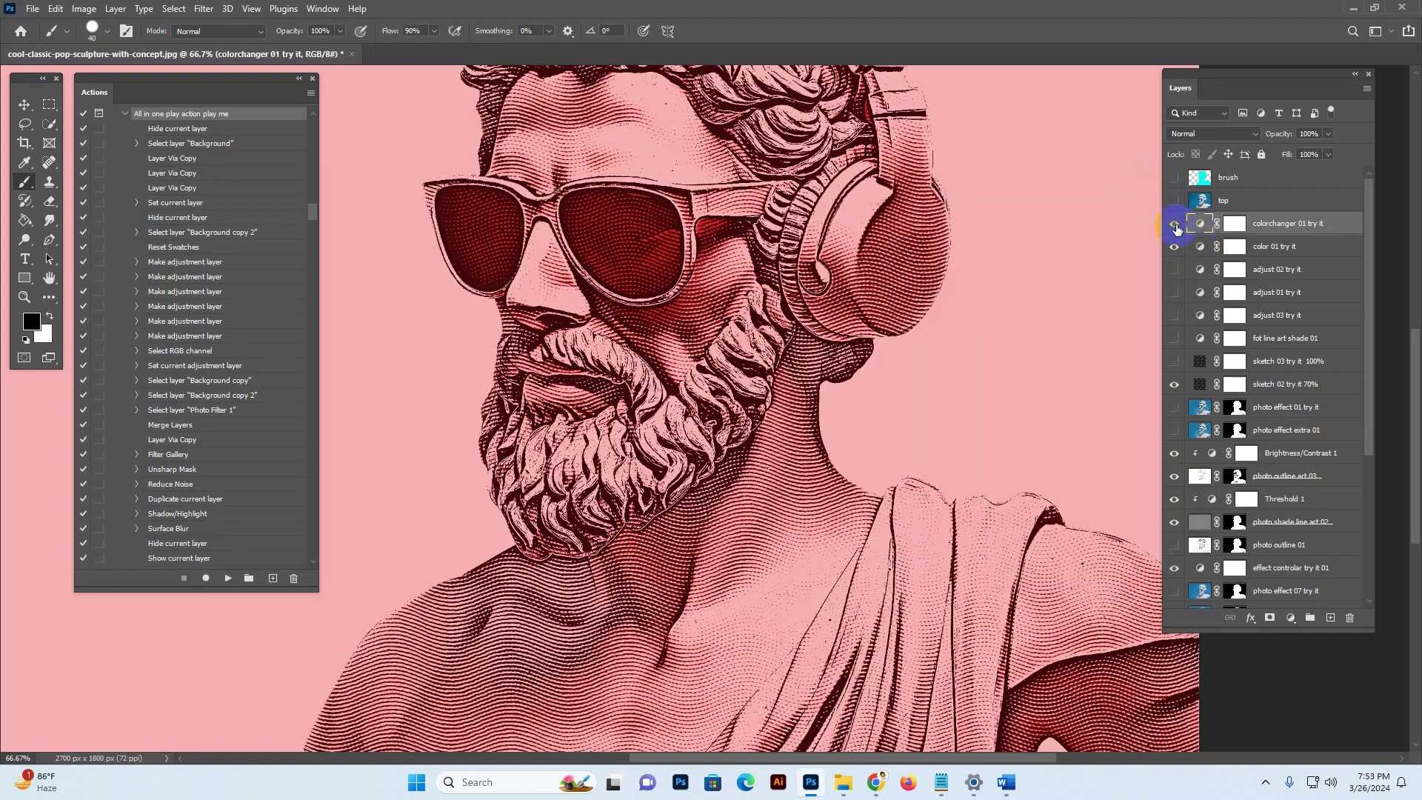
# Hide the colorchanger 01 and color 01 try it layers, and show fot line art shade 01 again.
pyautogui.click(1174, 223)
pyautogui.click(1174, 246)
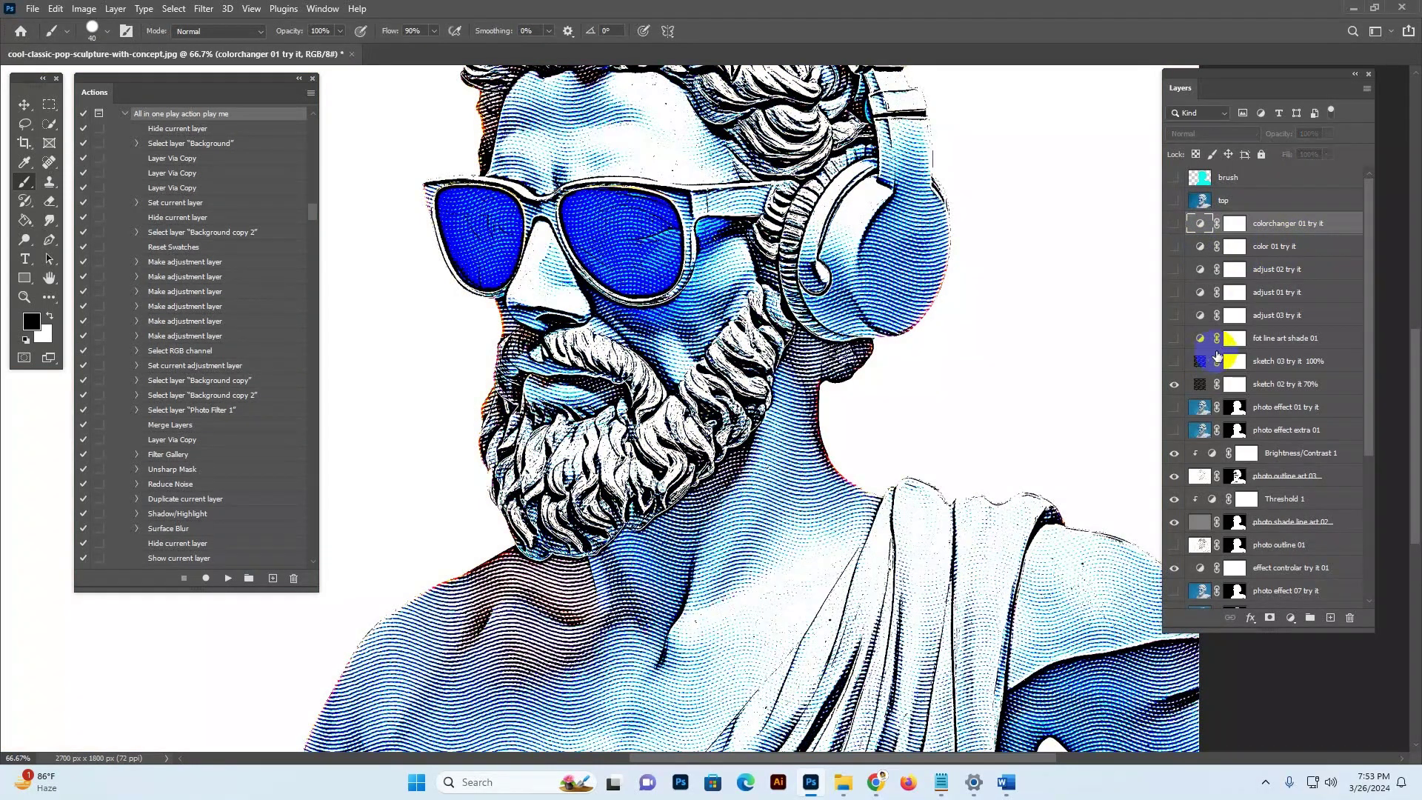
pyautogui.click(1309, 345)
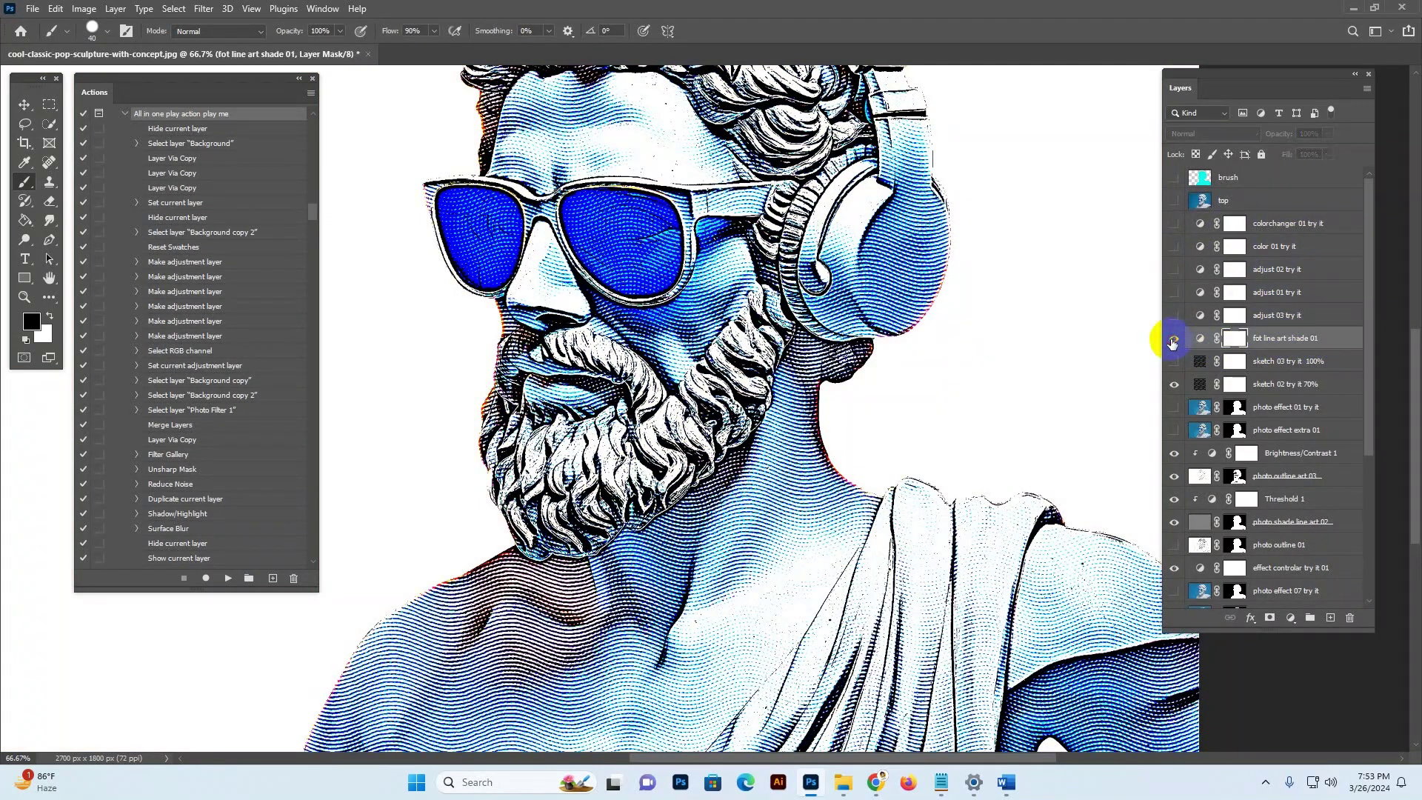
pyautogui.click(1174, 338)
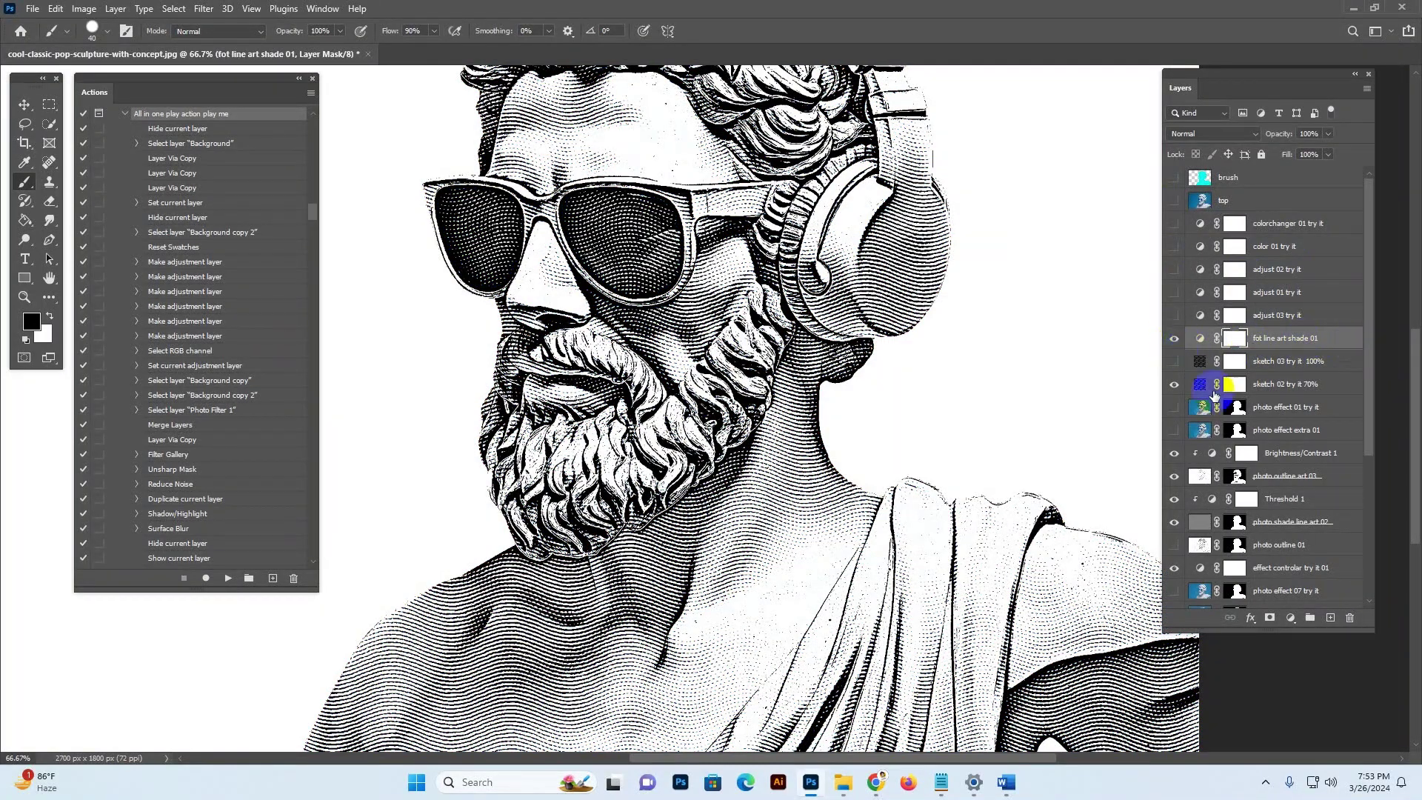
# Zoom out to 50% and collapse the steps listed under the All in one play action play me action.
pyautogui.press('z')
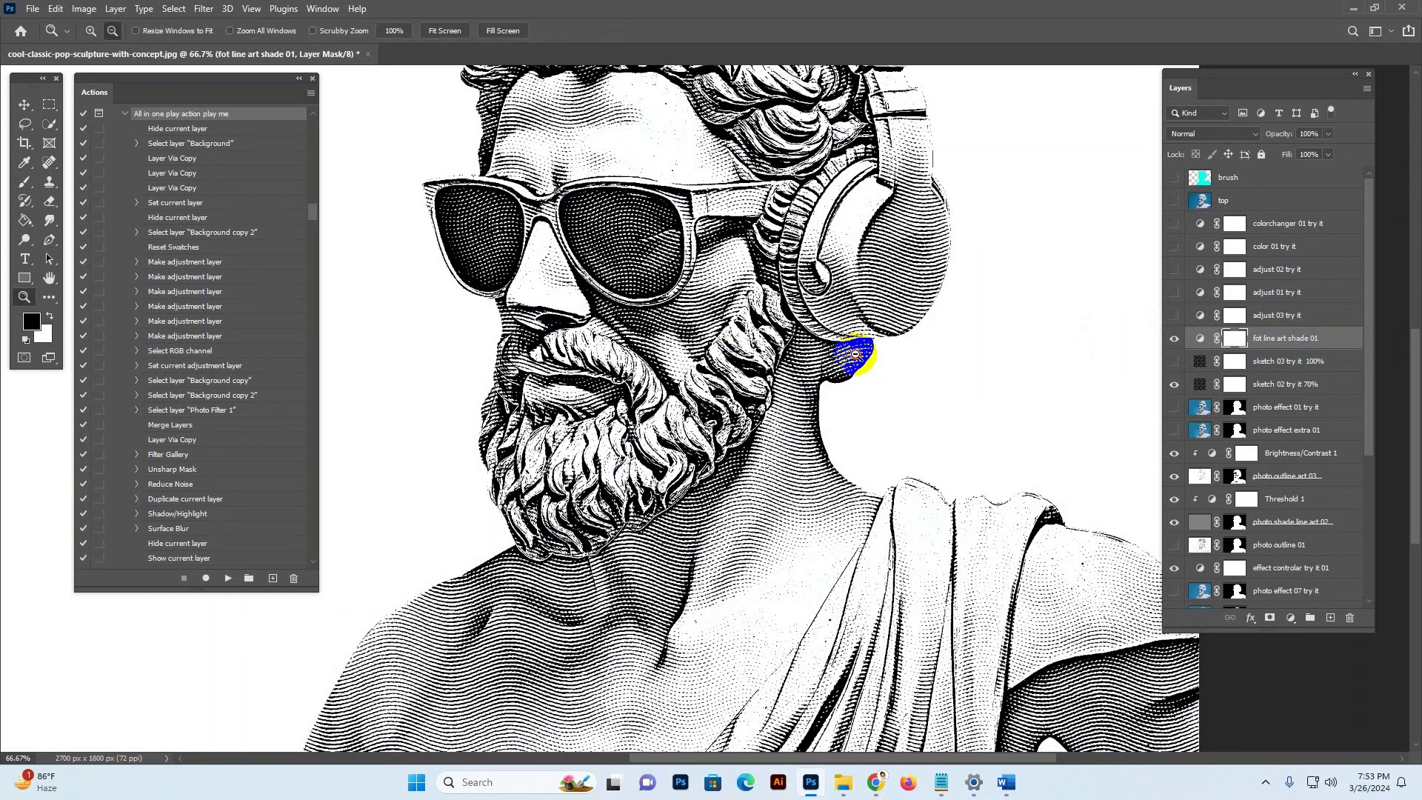
pyautogui.keyDown('alt'); pyautogui.click(921, 334); pyautogui.keyUp('alt')
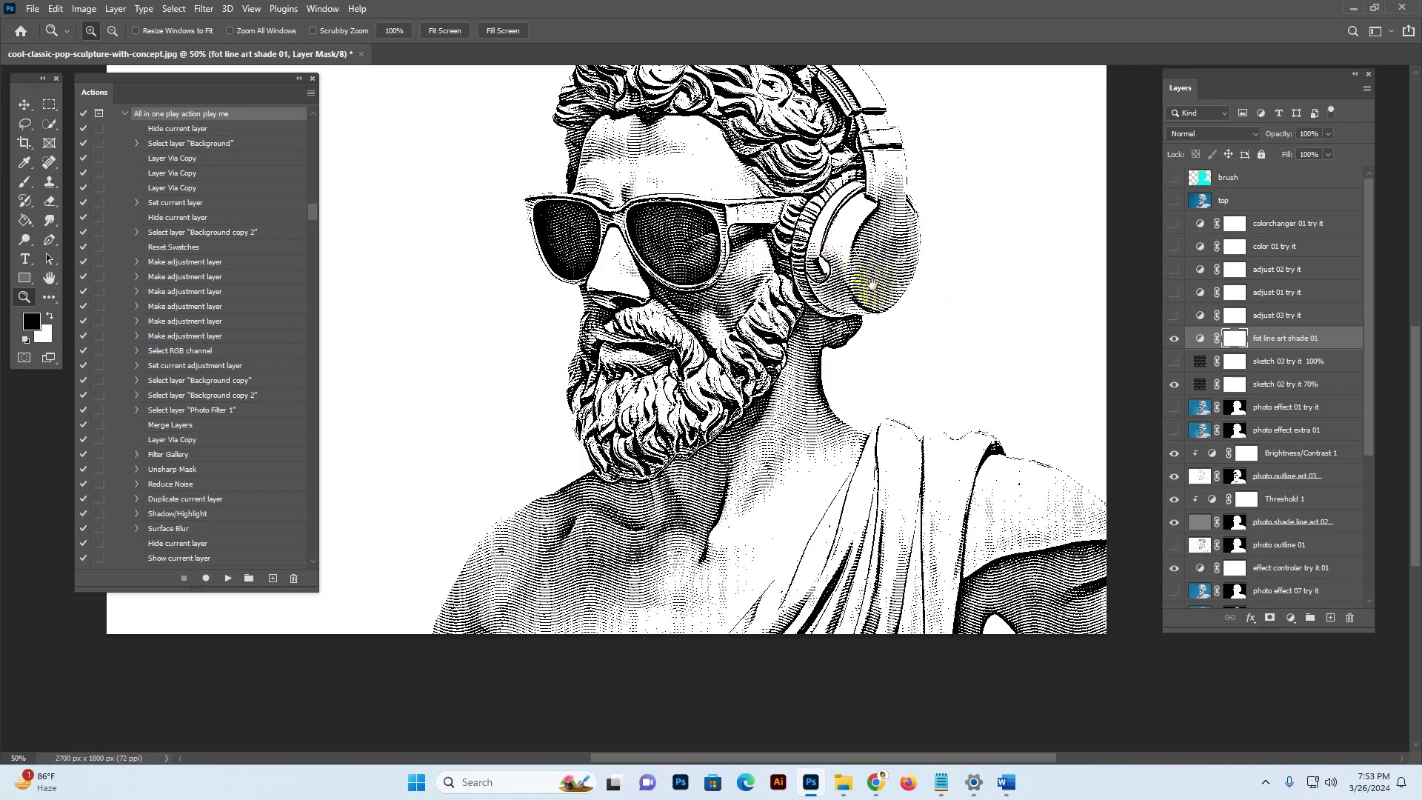
pyautogui.click(125, 116)
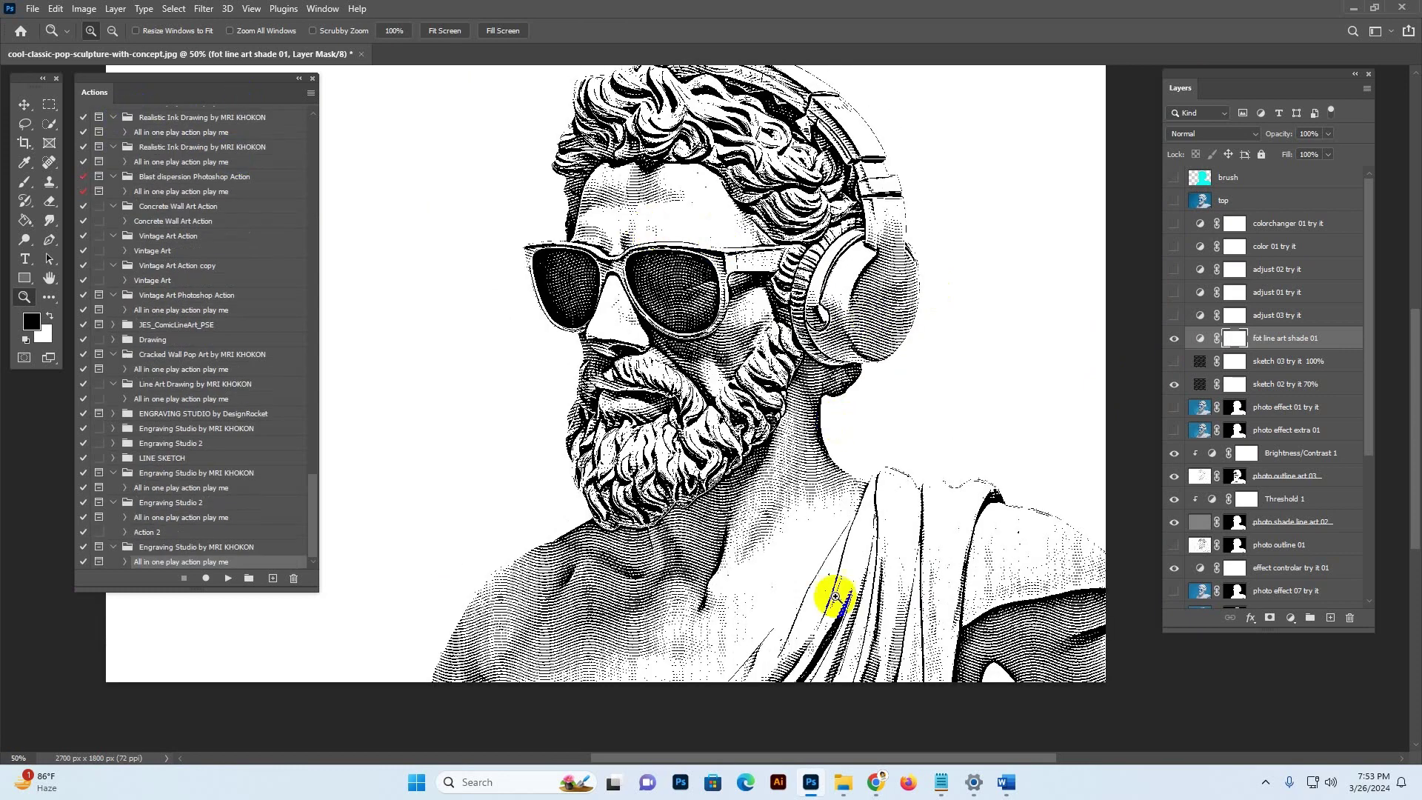
# Switch to the Engraving Studio folder in File Explorer and open man-wearing-brown-leather-jacket-smiles-t in Photoshop.
pyautogui.moveTo(843, 782)
pyautogui.click(973, 723)
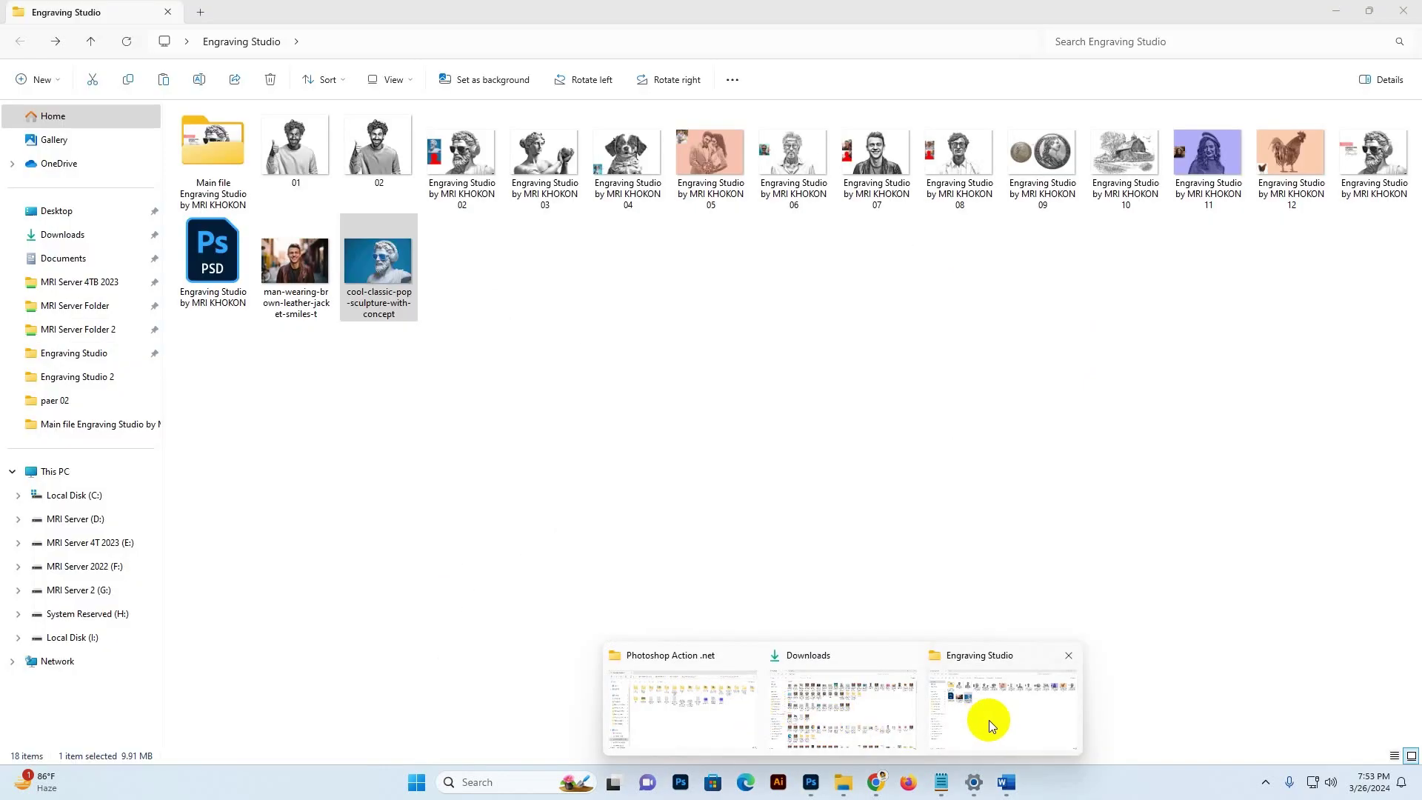
pyautogui.moveTo(295, 261); pyautogui.dragTo(844, 20)
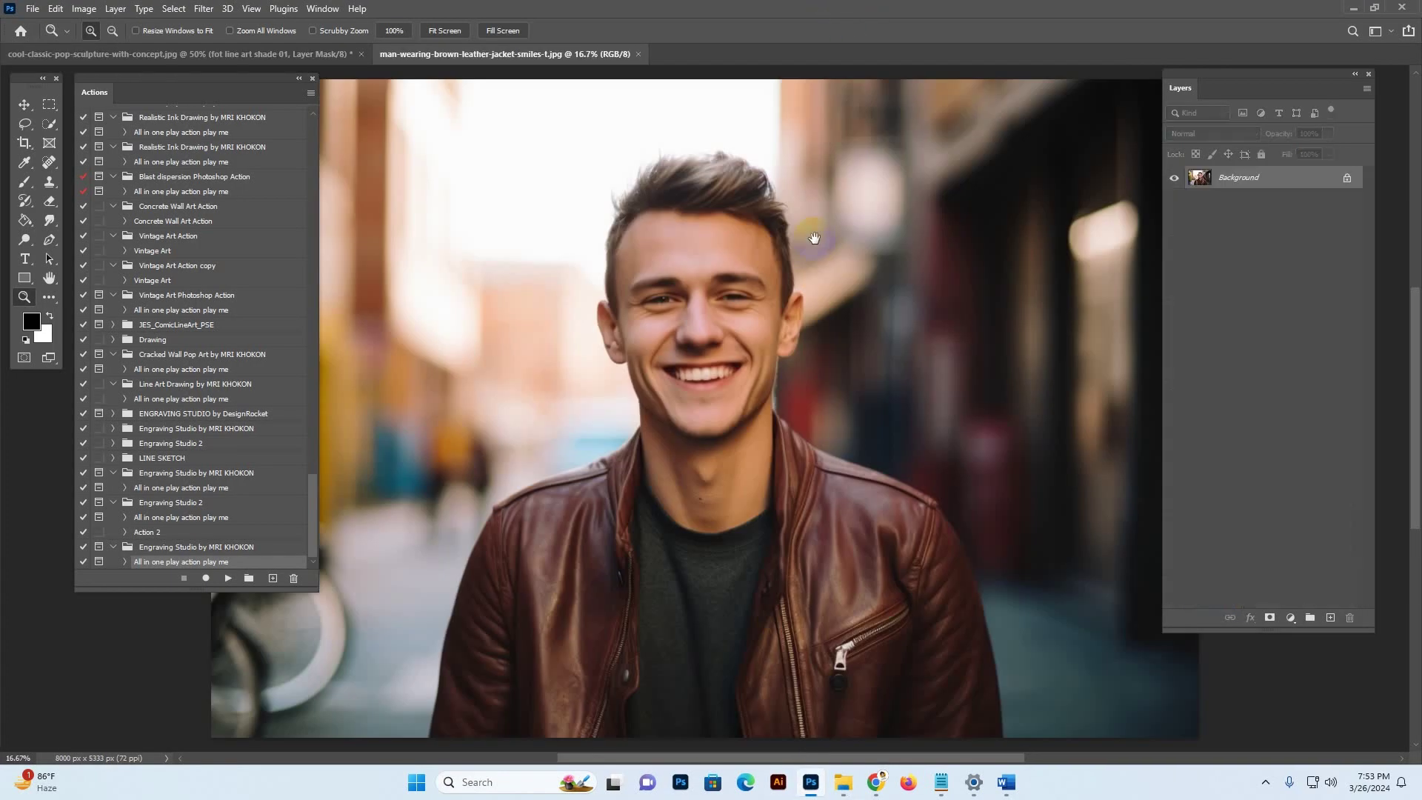
# Resize the leather jacket photo to a width of 2600 pixels, keeping its proportions.
pyautogui.click(49, 123)
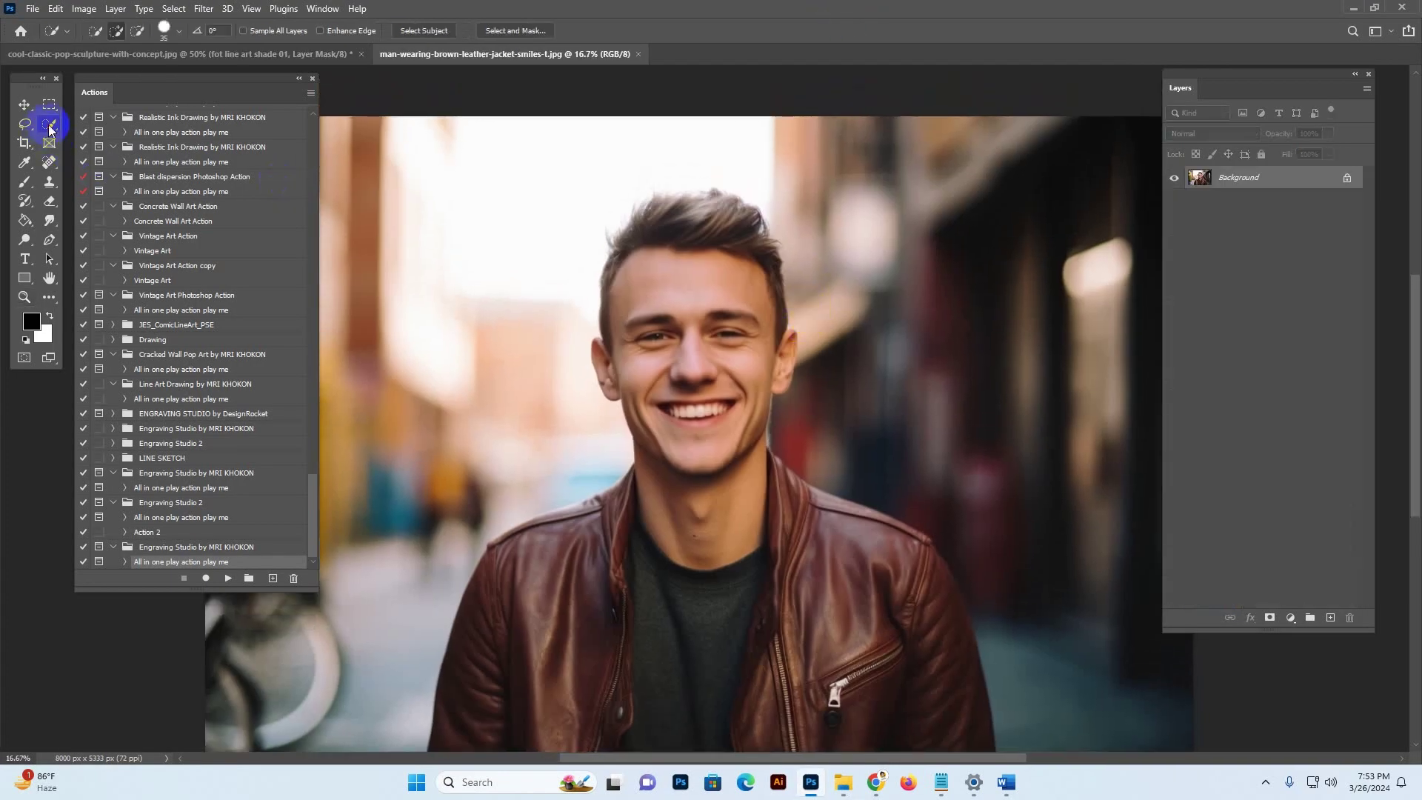
pyautogui.click(84, 8)
pyautogui.click(105, 120)
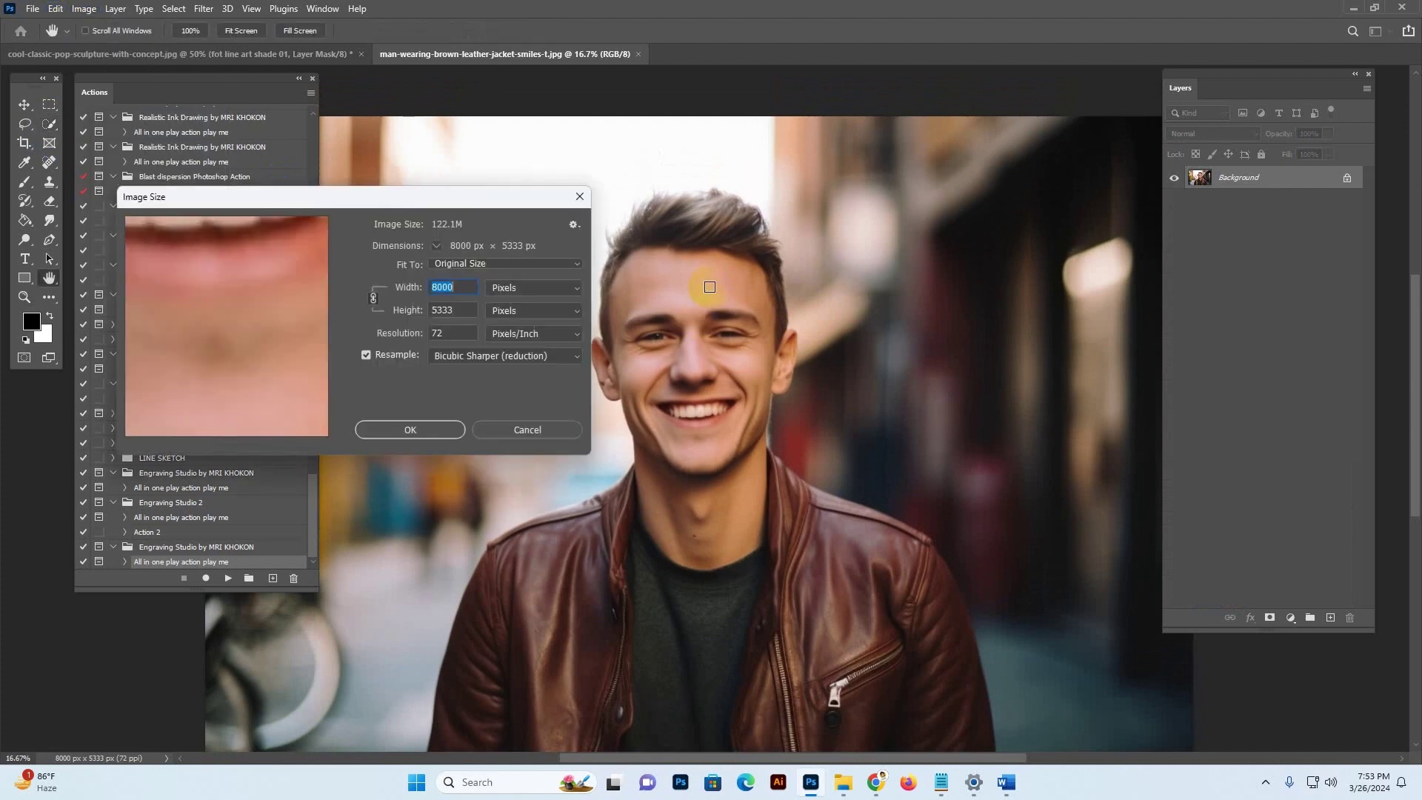
pyautogui.write('2600')
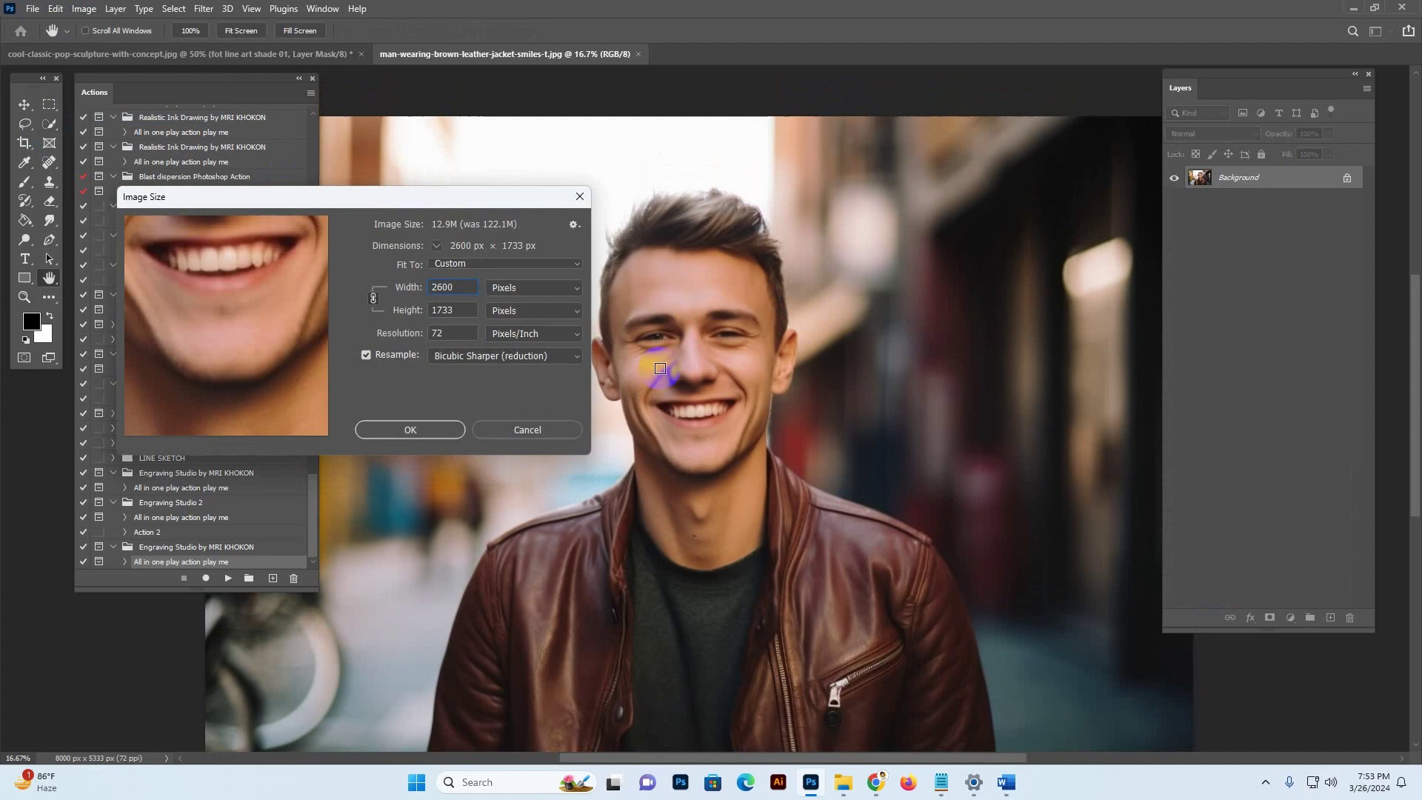
pyautogui.press('Return')
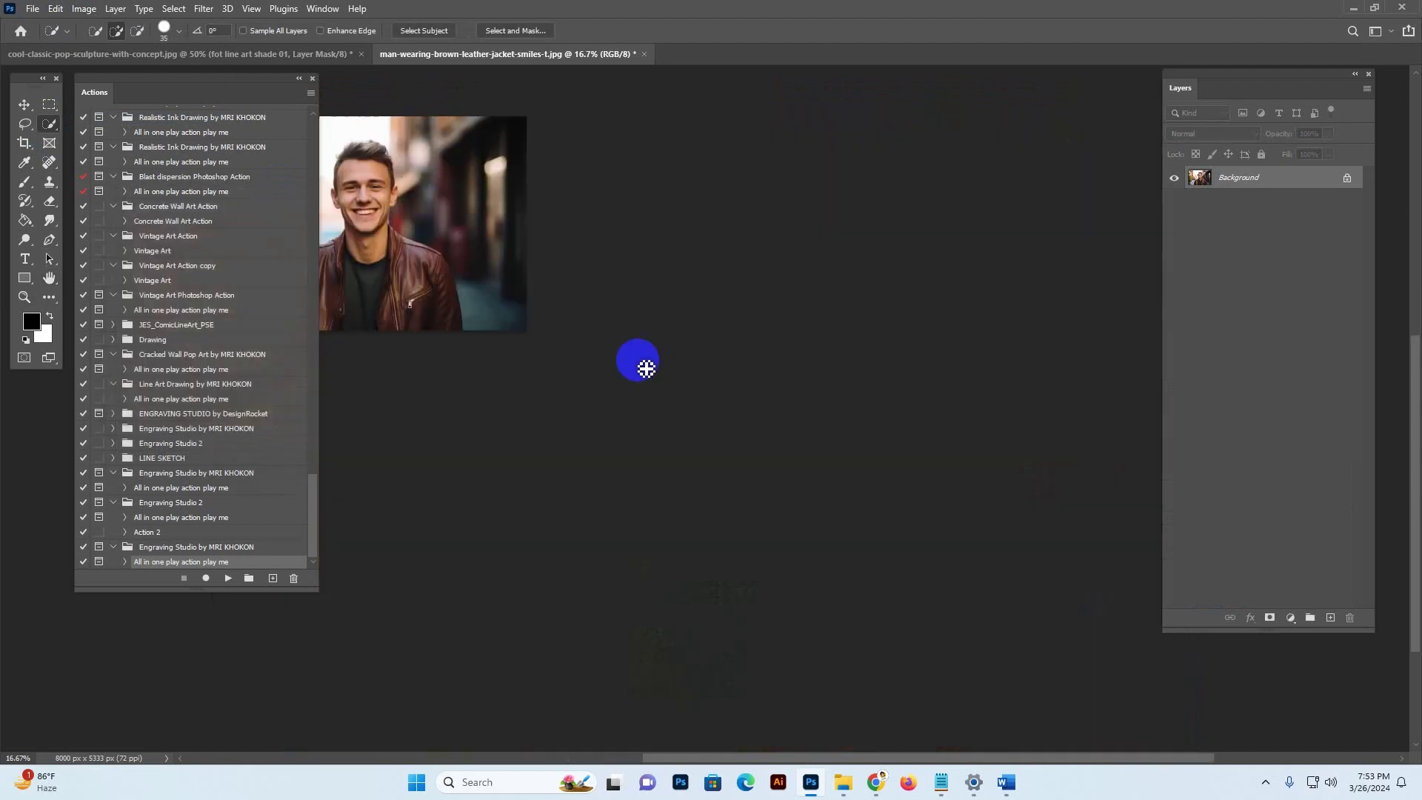
# Select the man in the photo with automatic subject selection.
pyautogui.press('z')
pyautogui.click(763, 361)
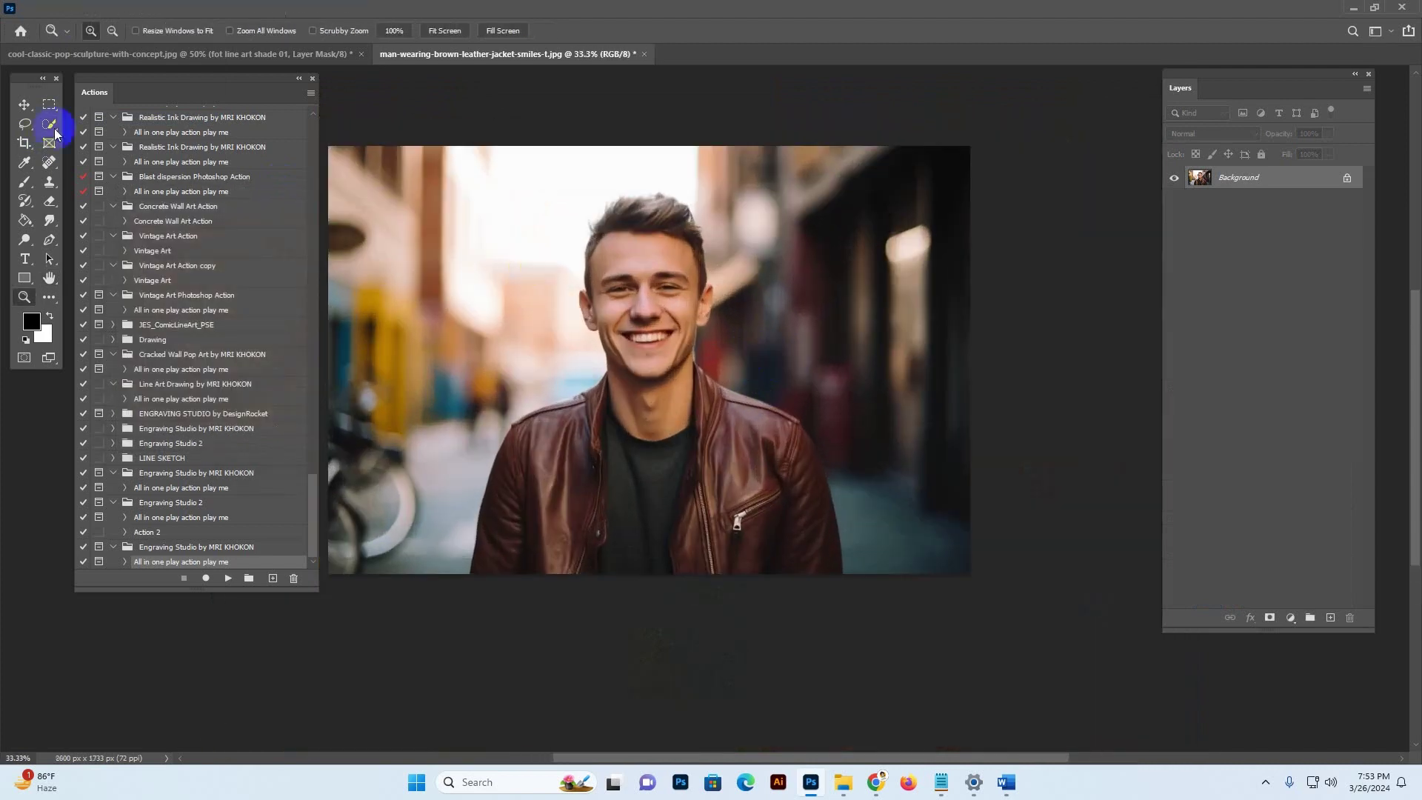
pyautogui.click(50, 125)
pyautogui.click(441, 32)
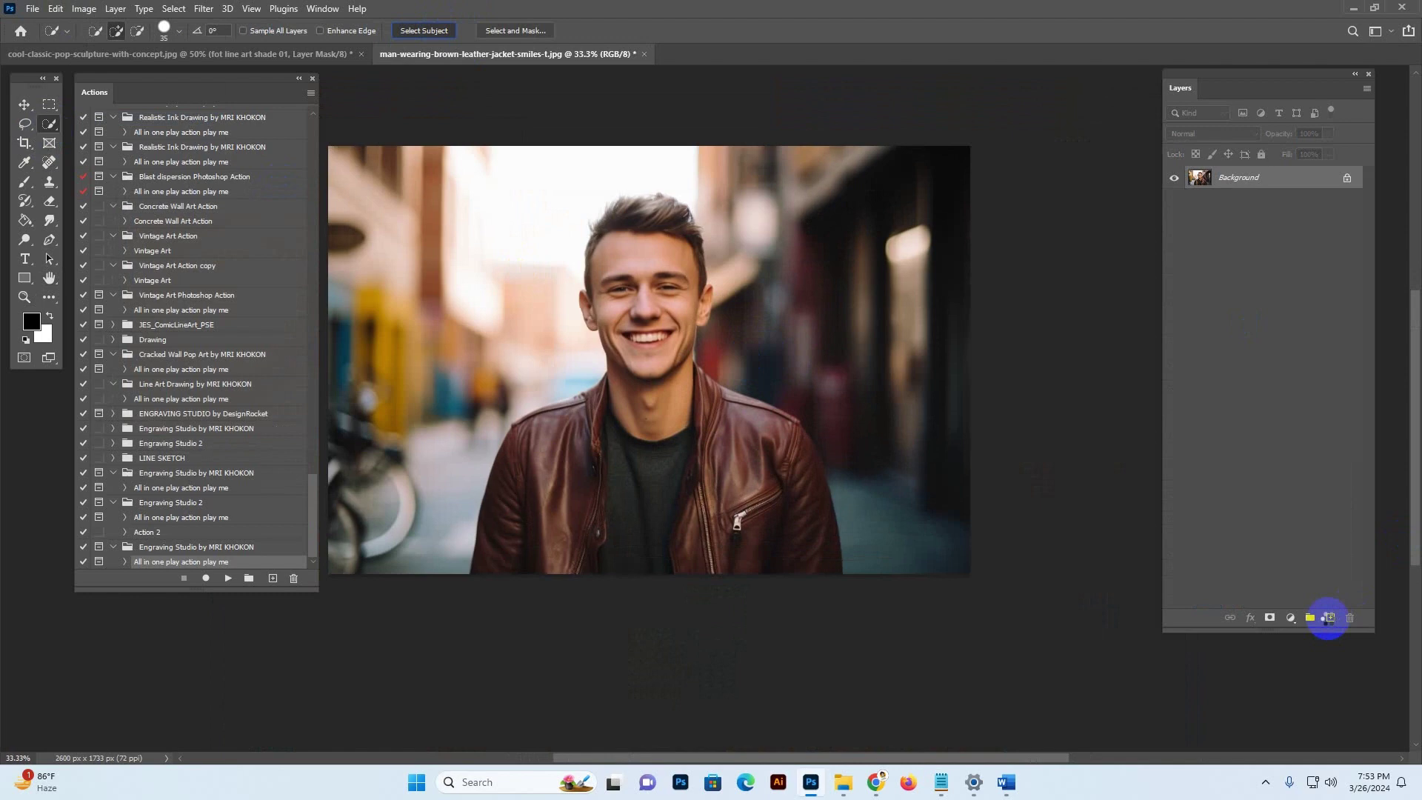
# Add a new layer above the background and name it brush.
pyautogui.click(1328, 618)
pyautogui.doubleClick(1236, 177)
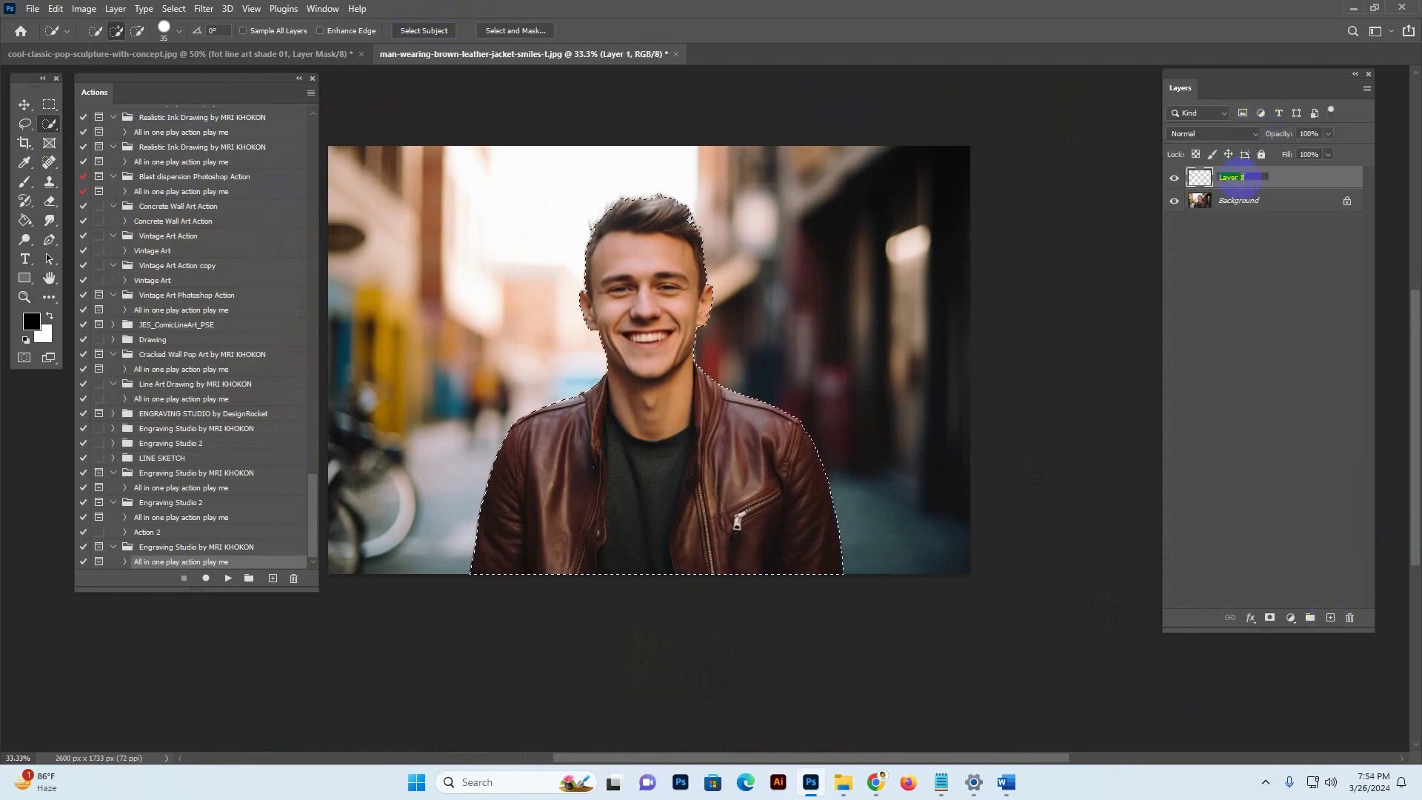
pyautogui.write('brush')
pyautogui.press('Return')
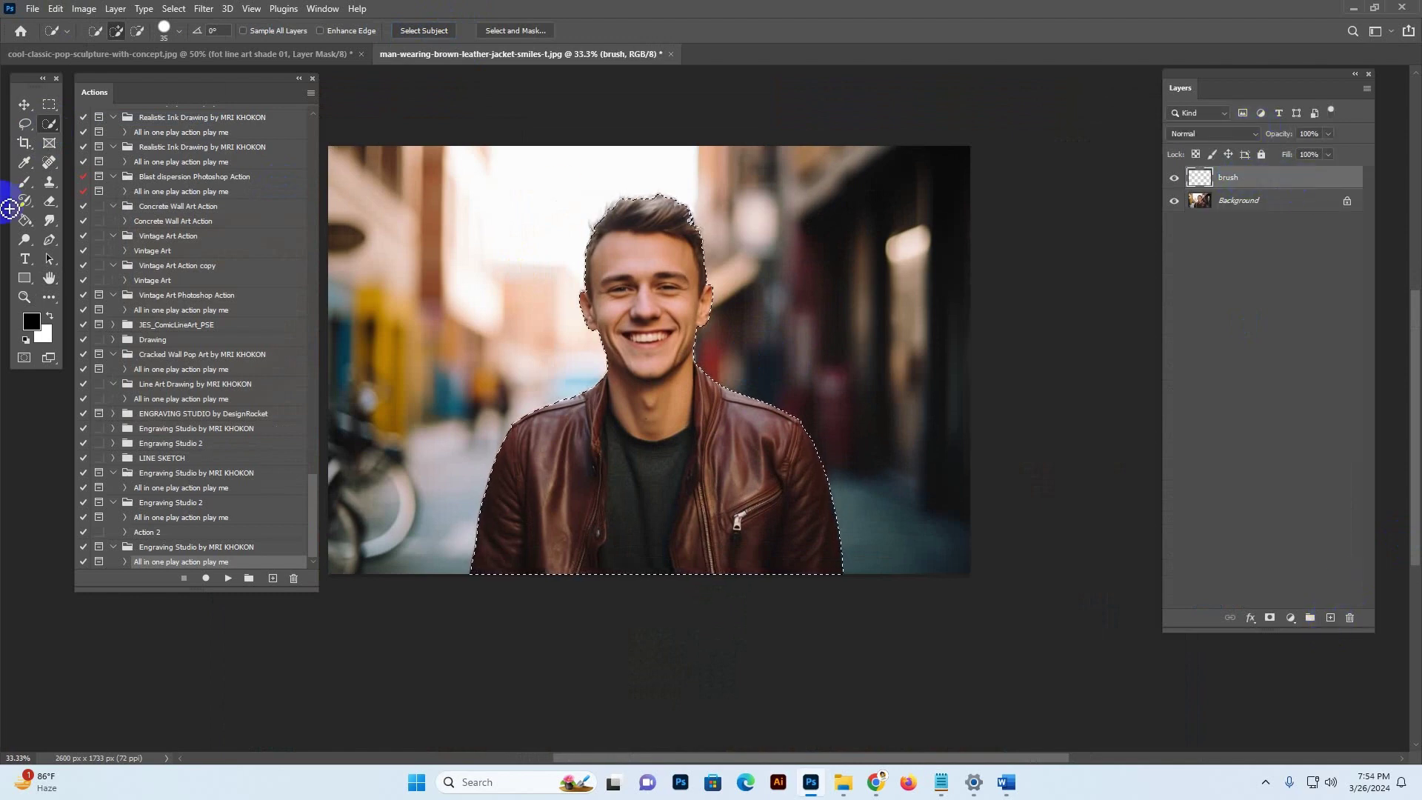
# Activate the Brush tool and set the foreground color to bright red.
pyautogui.click(24, 220)
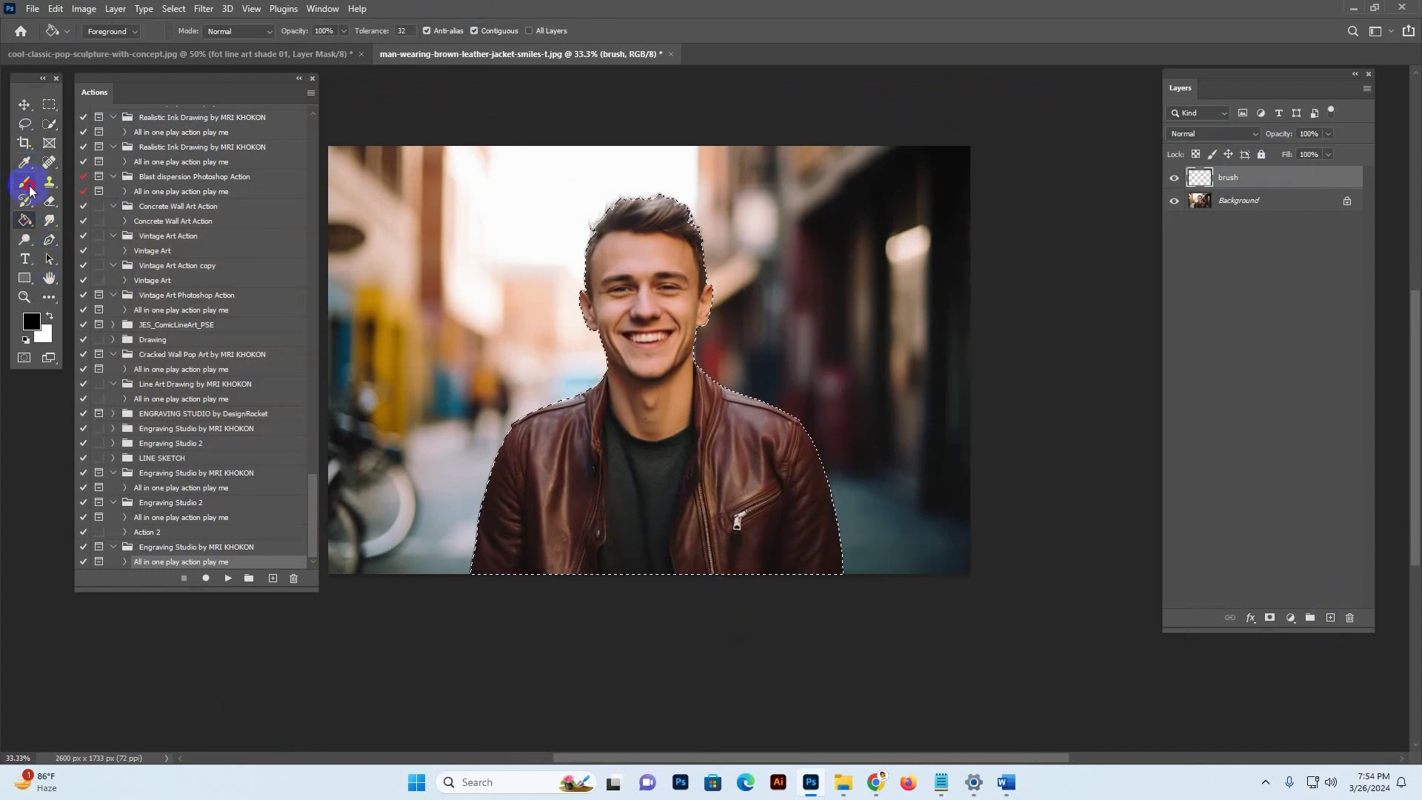
pyautogui.rightClick(29, 191)
pyautogui.click(82, 174)
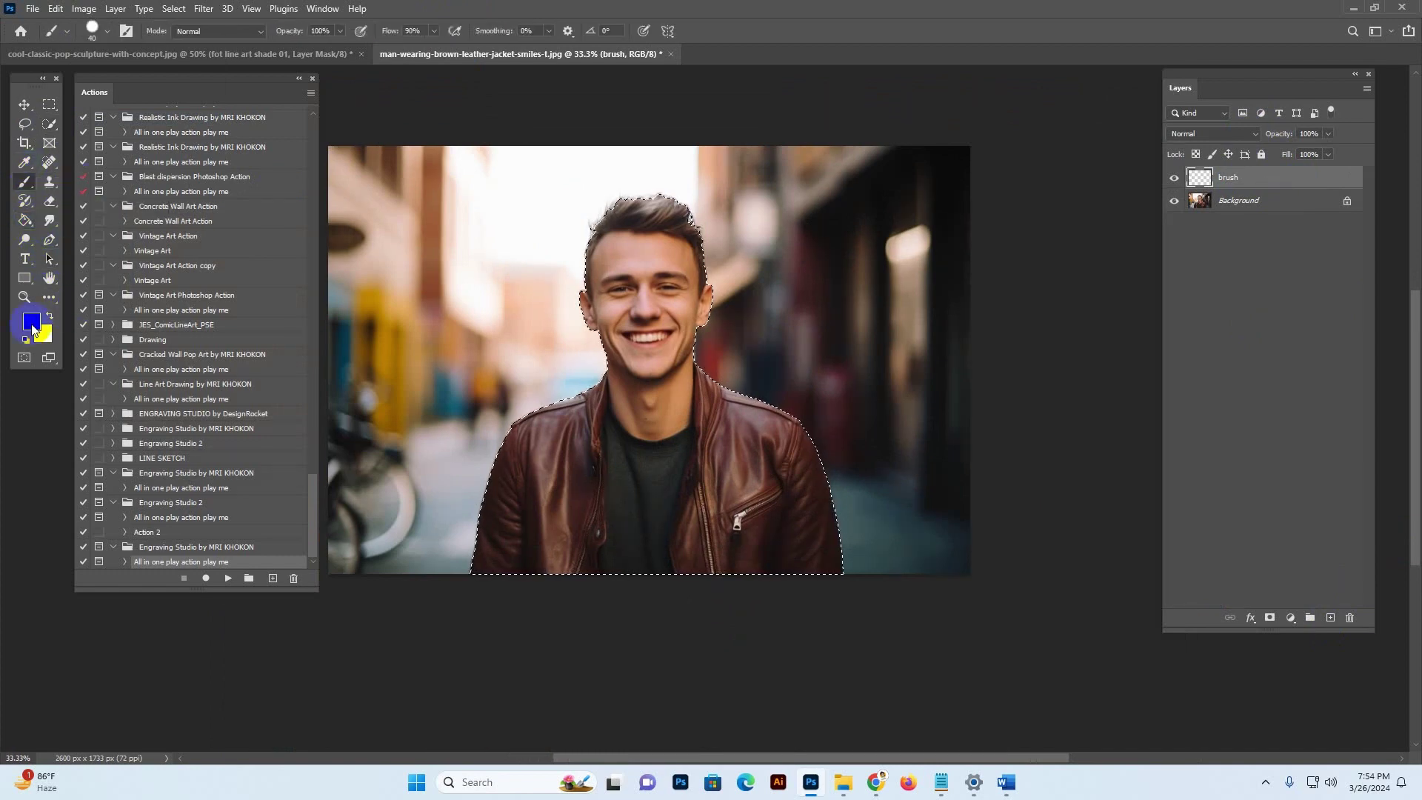
pyautogui.click(33, 330)
pyautogui.click(1223, 414)
pyautogui.press('Return')
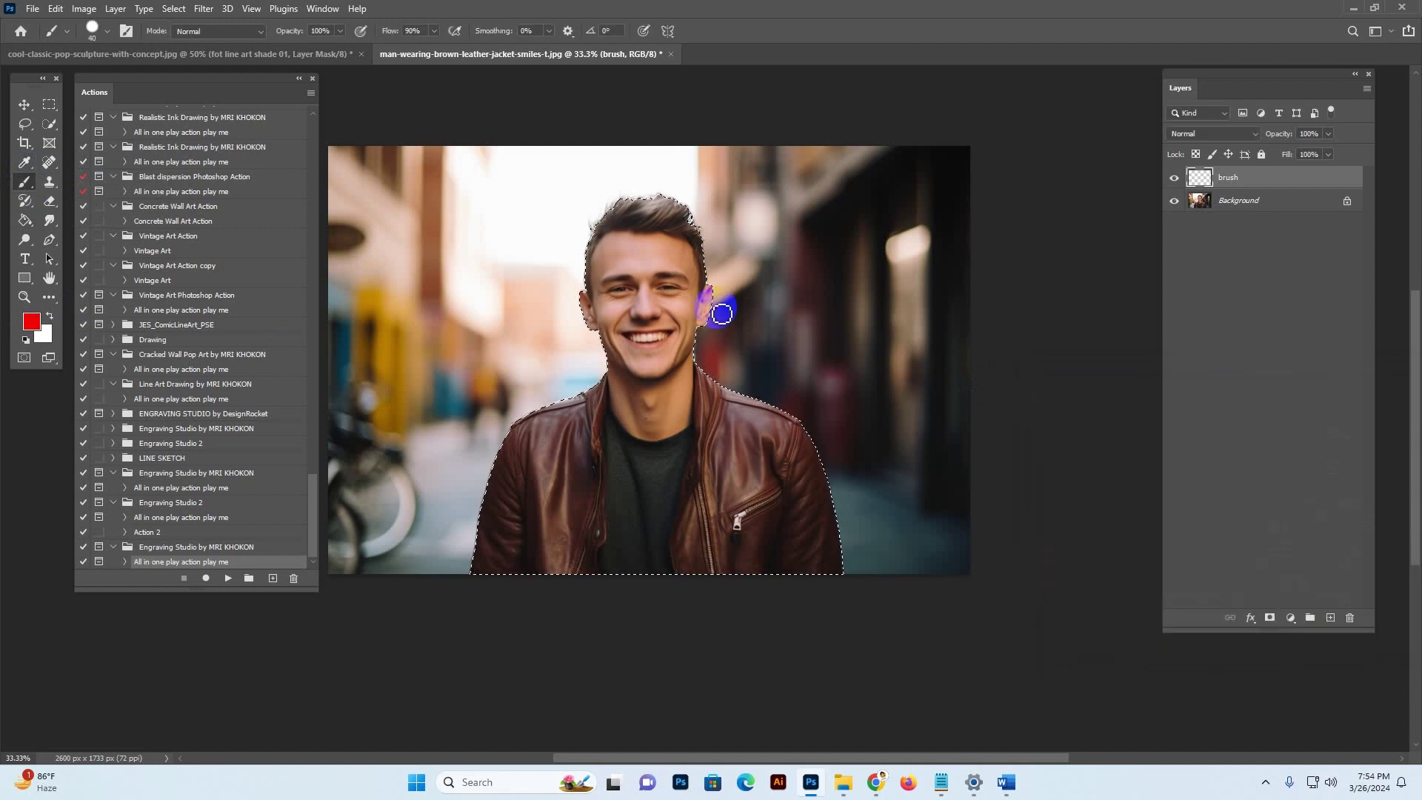
# Paint the man's whole head red on the brush layer, switching from the 250 px hard round brush to a soft one.
pyautogui.moveTo(652, 369); pyautogui.dragTo(650, 370)
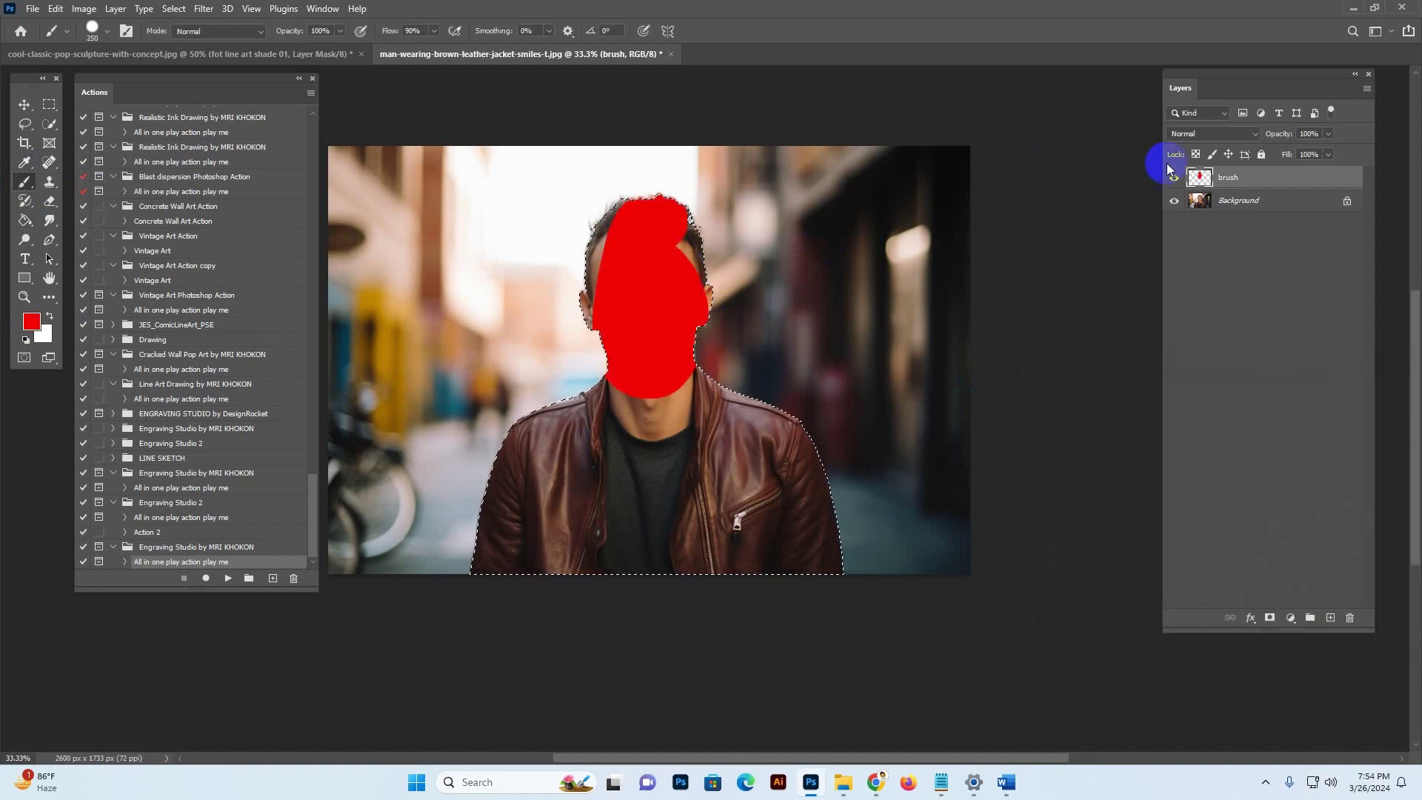
pyautogui.click(1200, 176)
pyautogui.click(105, 32)
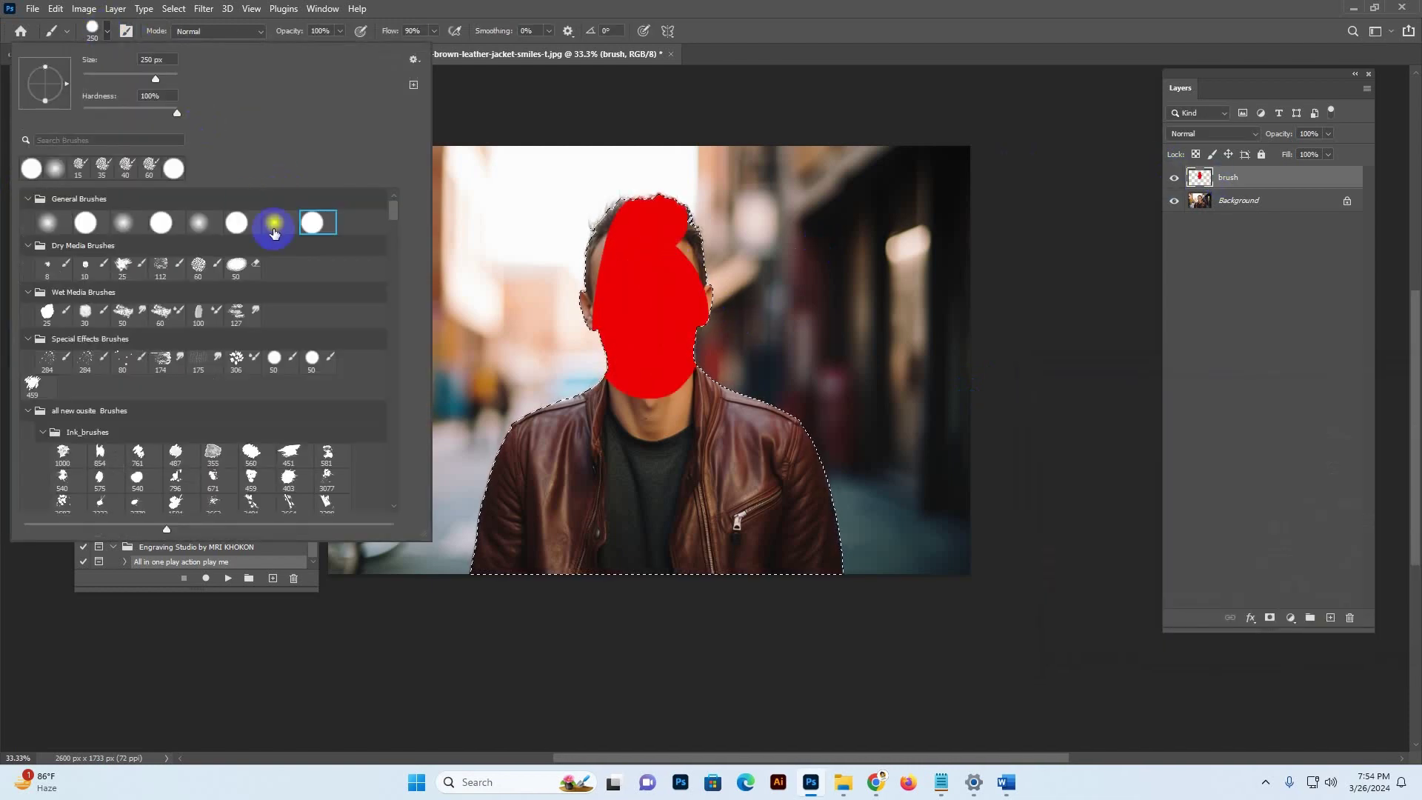
pyautogui.click(623, 241)
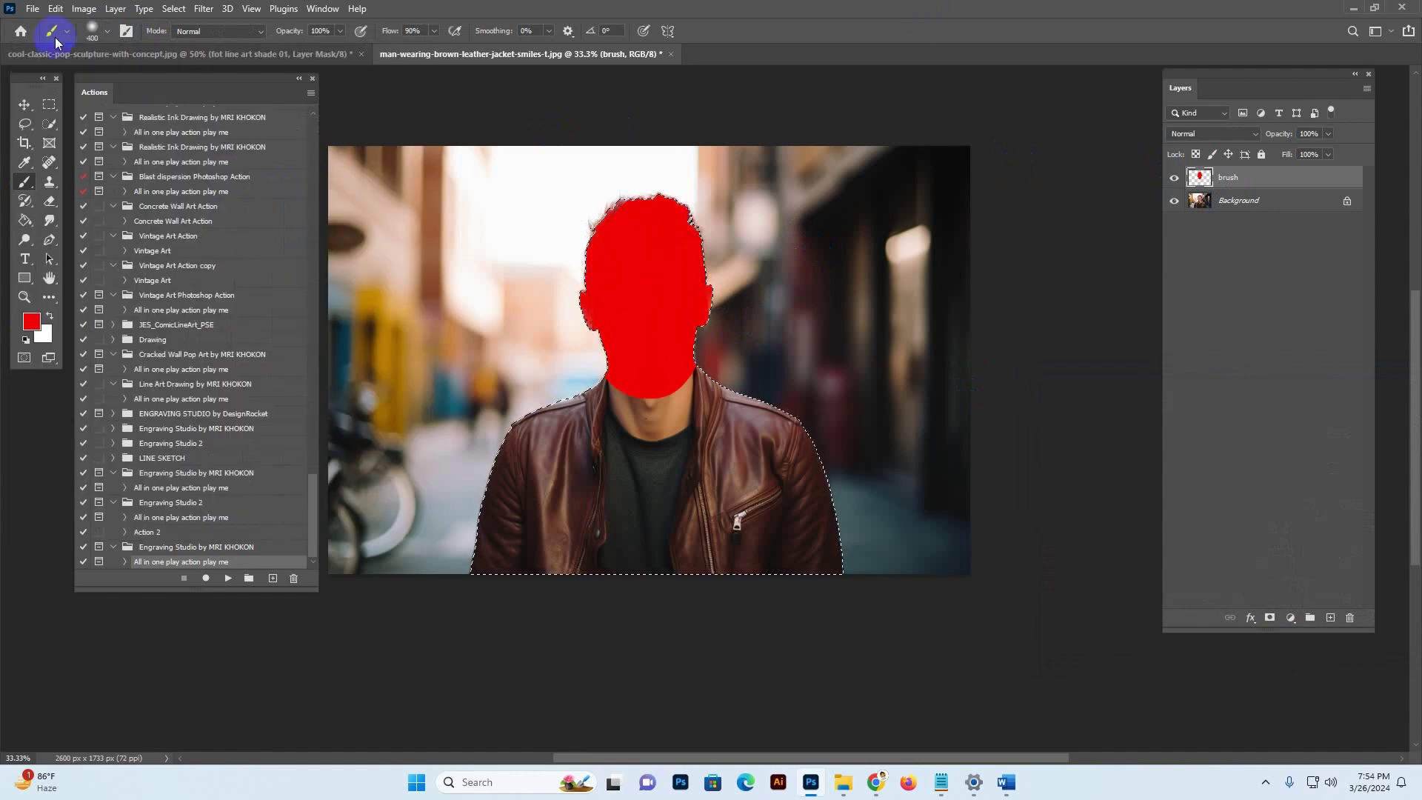
# Paint the neck, shoulders and upper chest red with the 400 px soft brush, leaving a faded lower edge across the jacket.
pyautogui.click(104, 31)
pyautogui.click(643, 375)
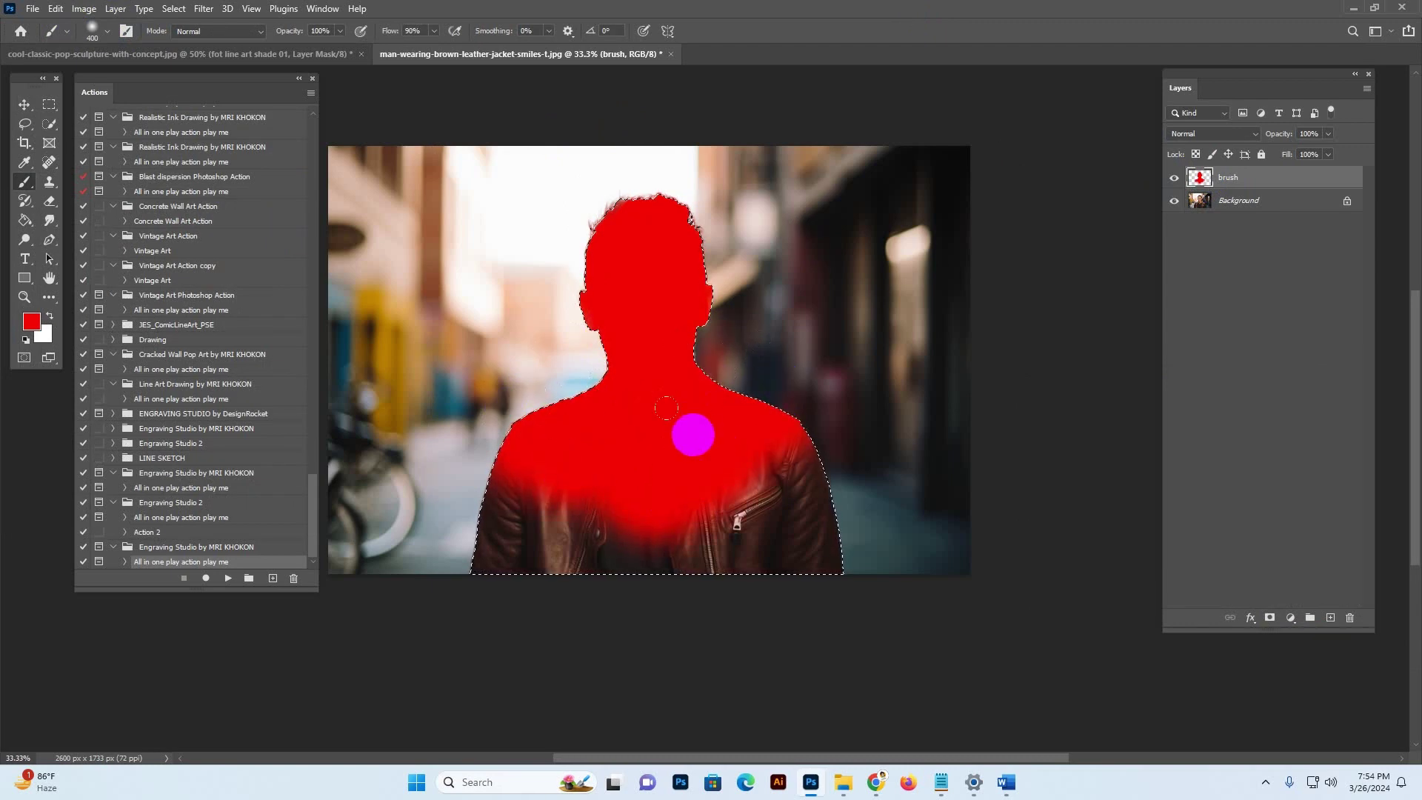
pyautogui.moveTo(733, 371)
pyautogui.mouseDown()
pyautogui.moveTo(785, 439)
pyautogui.moveTo(709, 382)
pyautogui.moveTo(571, 441)
pyautogui.moveTo(646, 244)
pyautogui.moveTo(592, 215)
pyautogui.moveTo(603, 298)
pyautogui.moveTo(602, 193)
pyautogui.mouseUp()
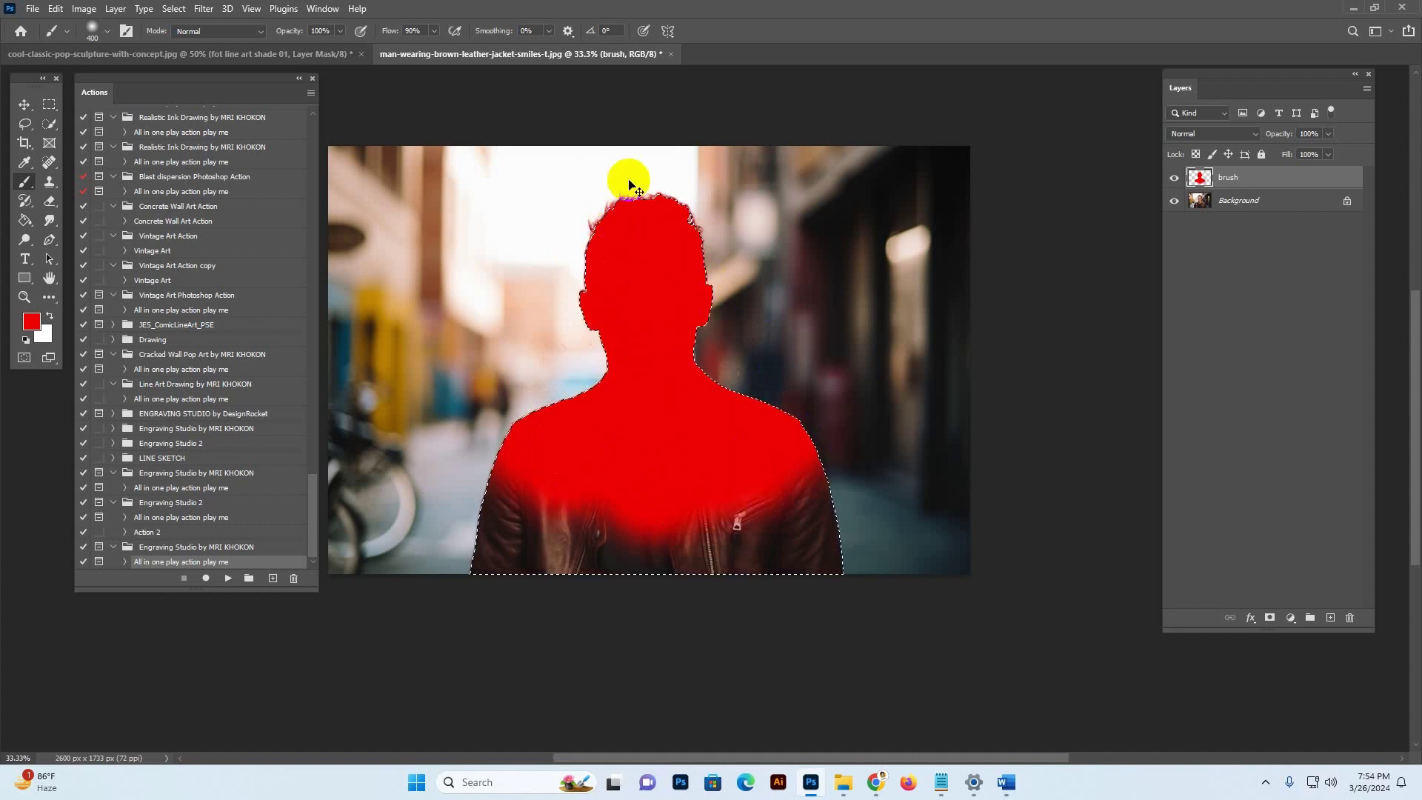
# Deselect the man and activate the Move tool.
pyautogui.hotkey('ctrl', '+')
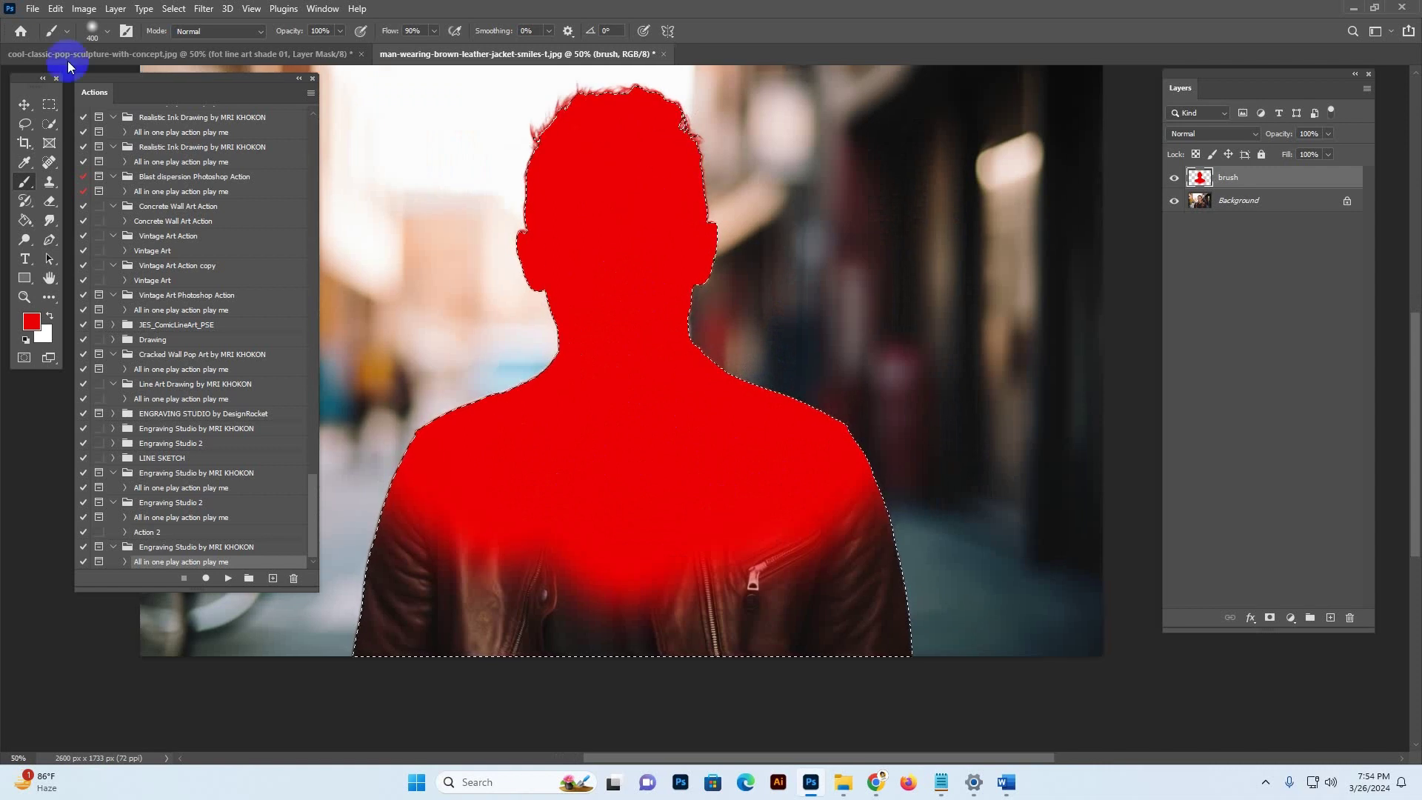
pyautogui.click(174, 9)
pyautogui.click(189, 38)
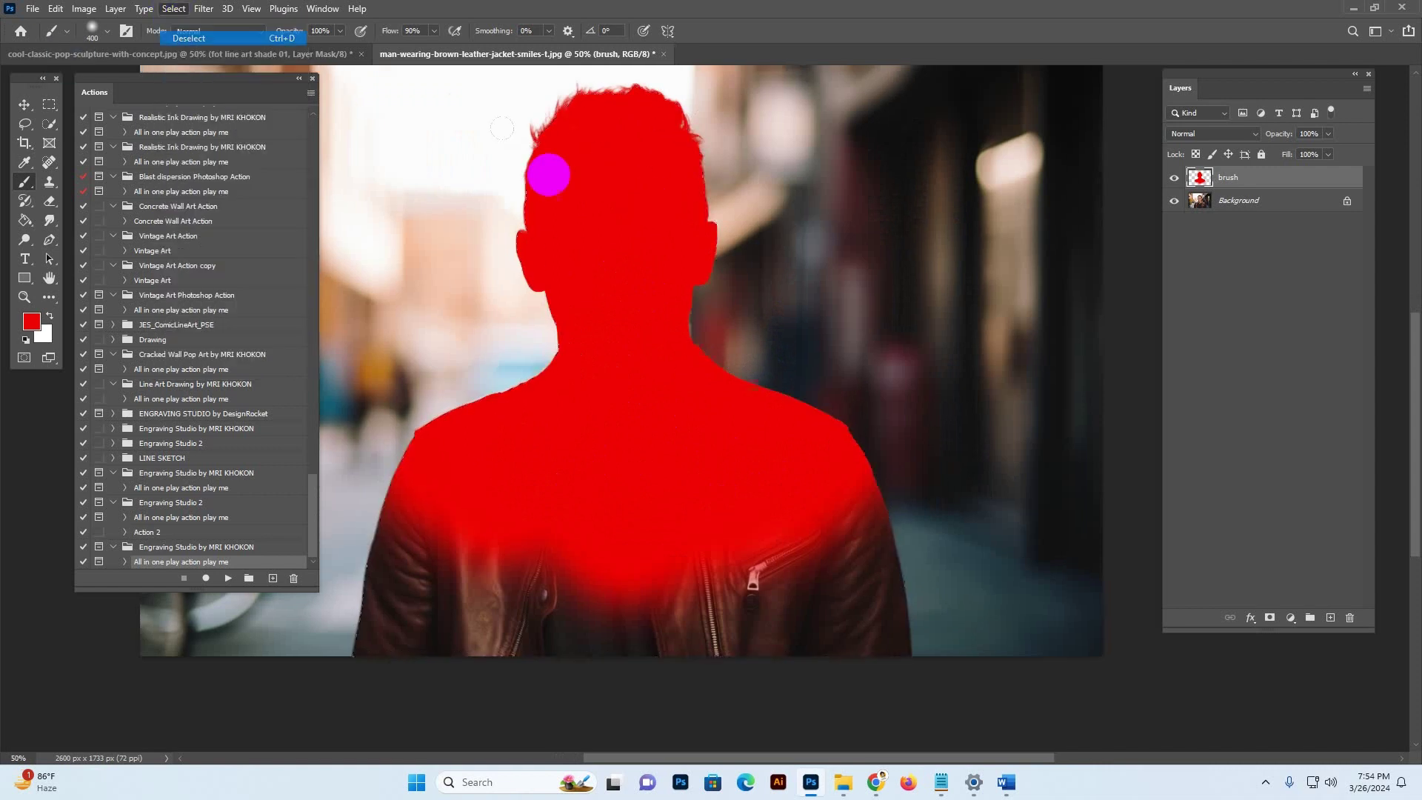
pyautogui.click(22, 106)
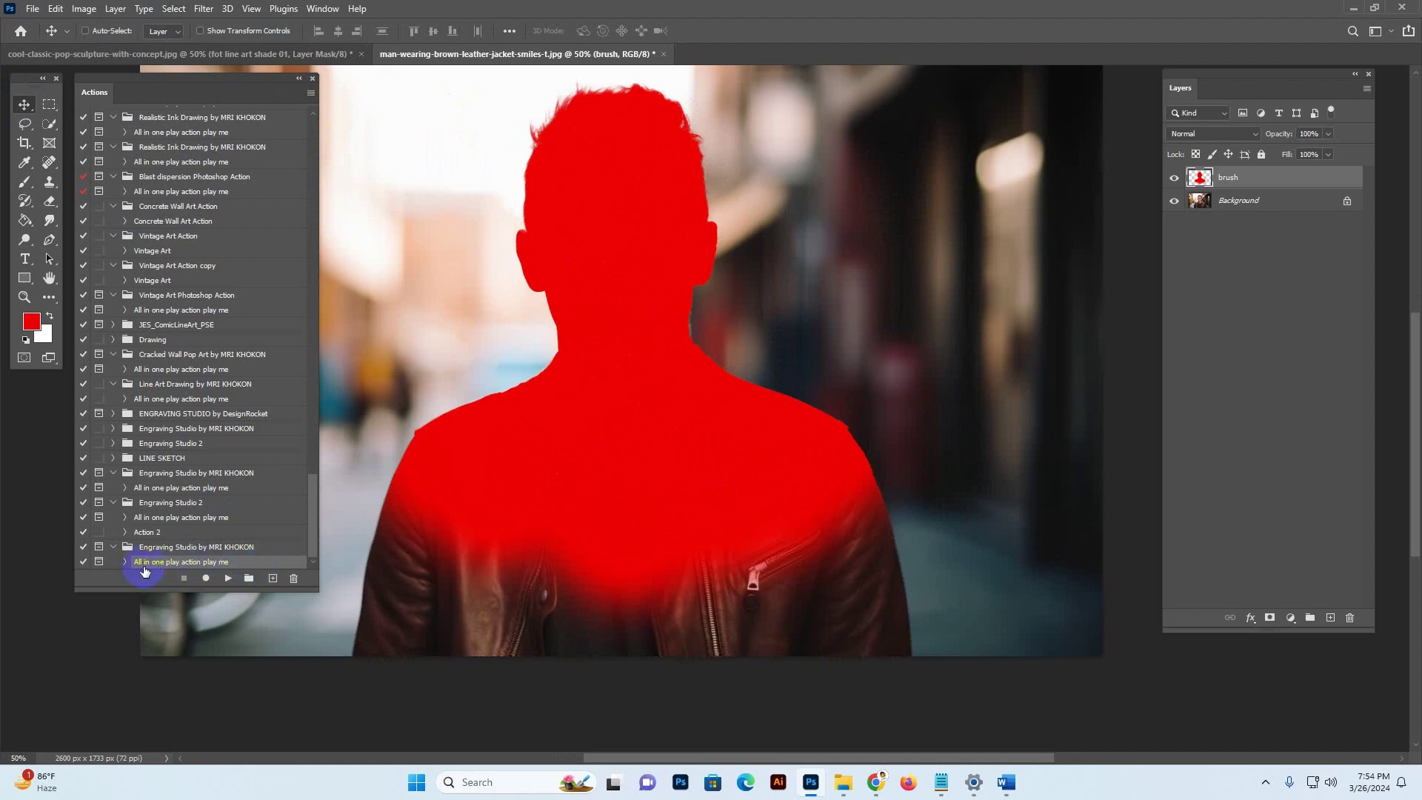
# Play the last Engraving Studio action, All in one play action play me, and resume it from Make adjustment layer after stopping at its message.
pyautogui.click(200, 576)
pyautogui.click(229, 578)
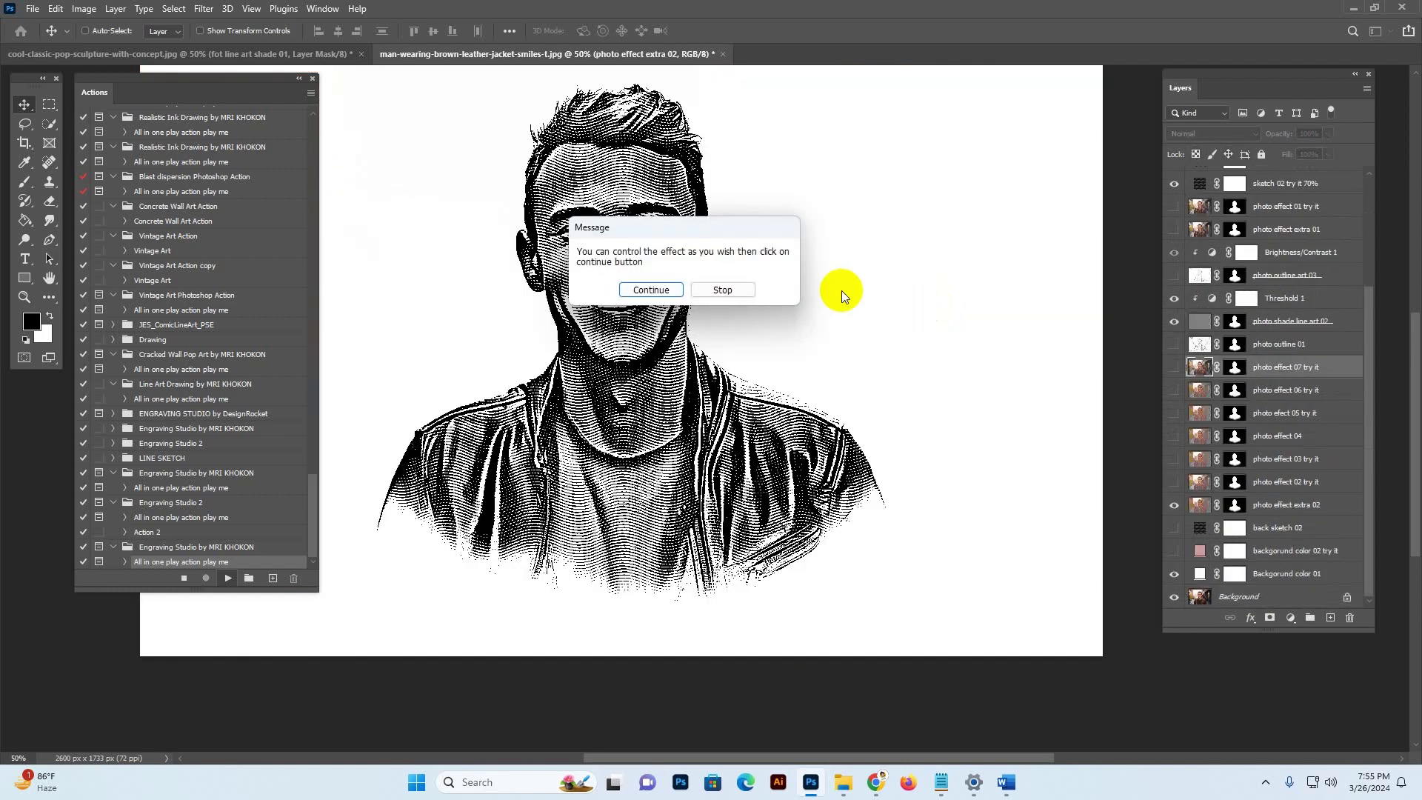
pyautogui.moveTo(678, 228); pyautogui.dragTo(844, 234)
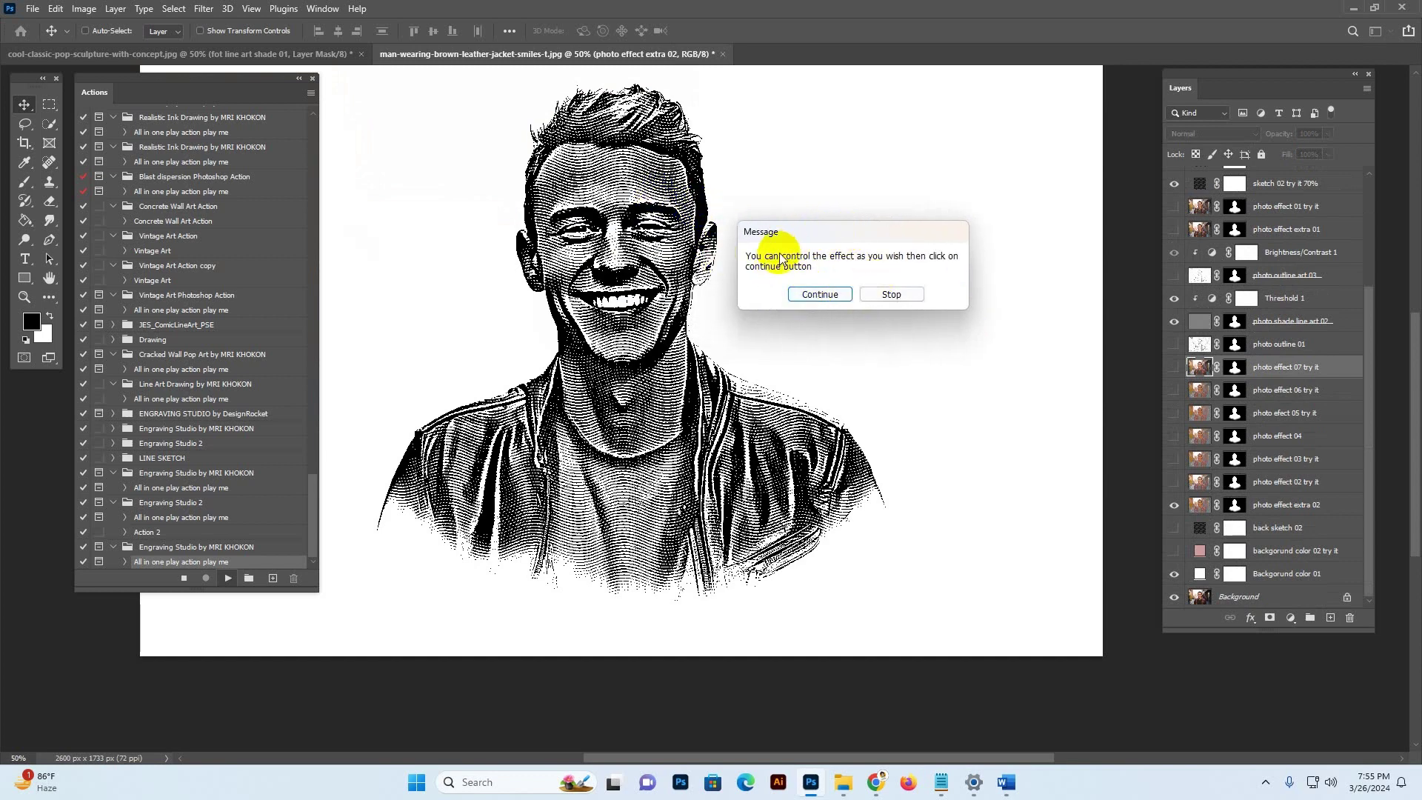
pyautogui.click(833, 295)
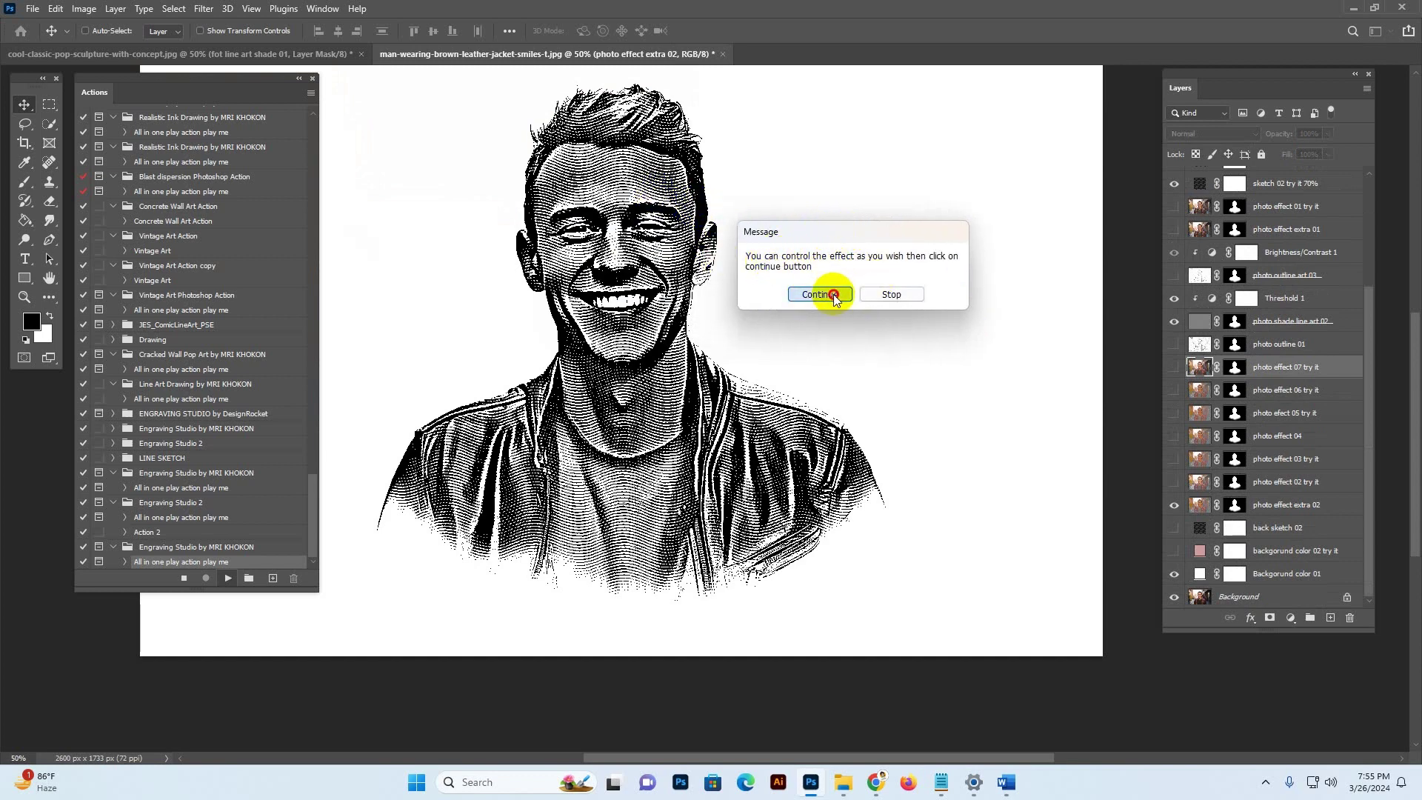
pyautogui.click(892, 294)
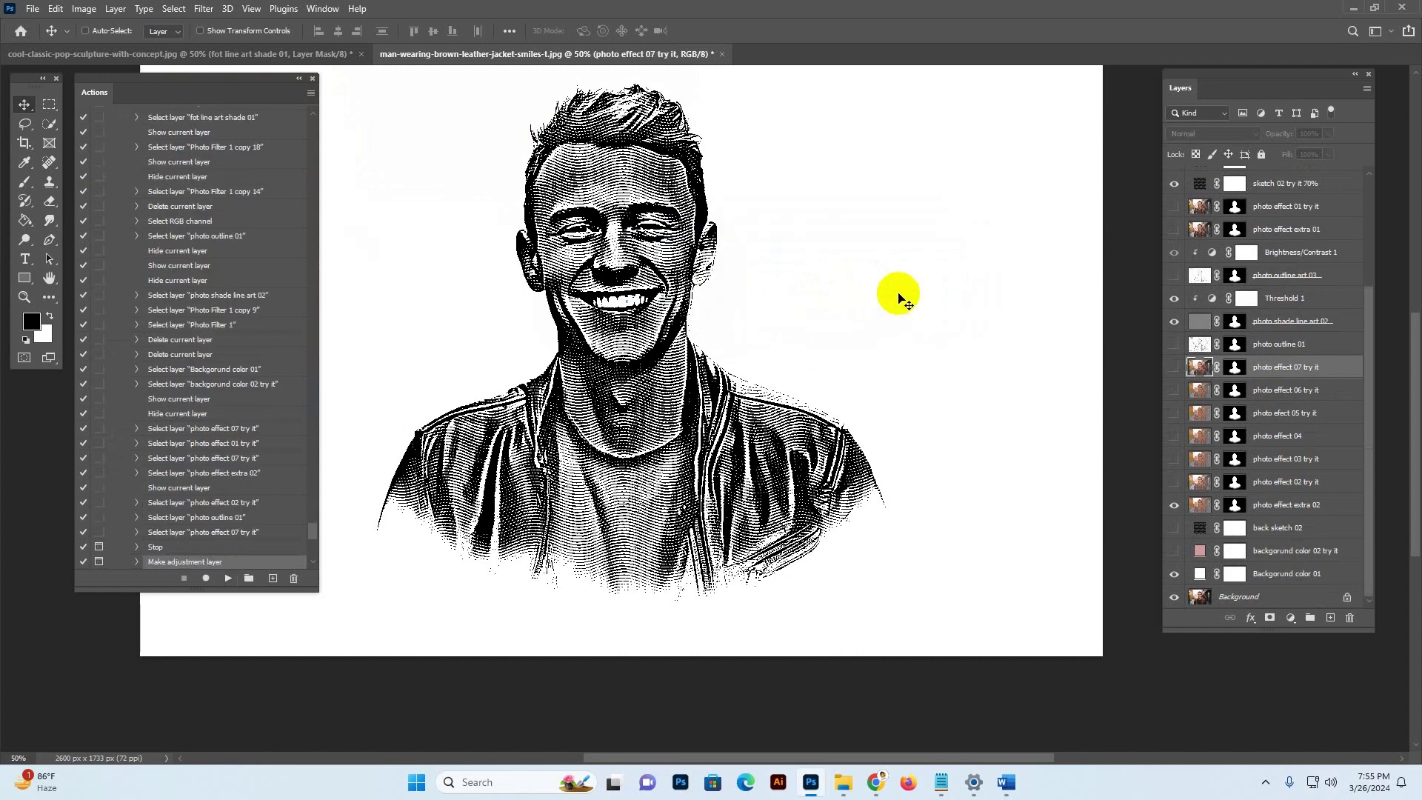
pyautogui.click(229, 579)
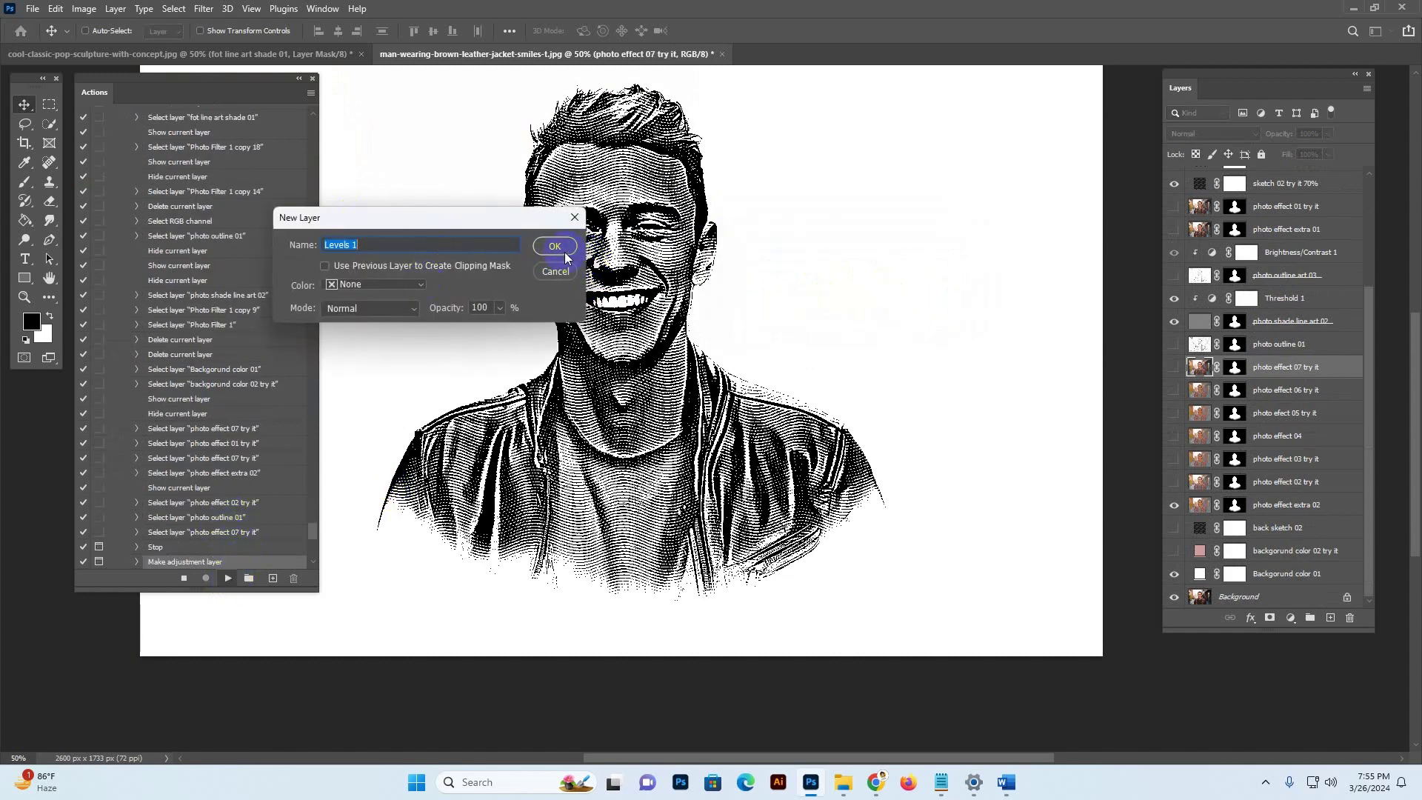
# Accept the new Levels 1 adjustment layer, raise its midtone level to 1.24, and dismiss the action's closing message.
pyautogui.press('Return')
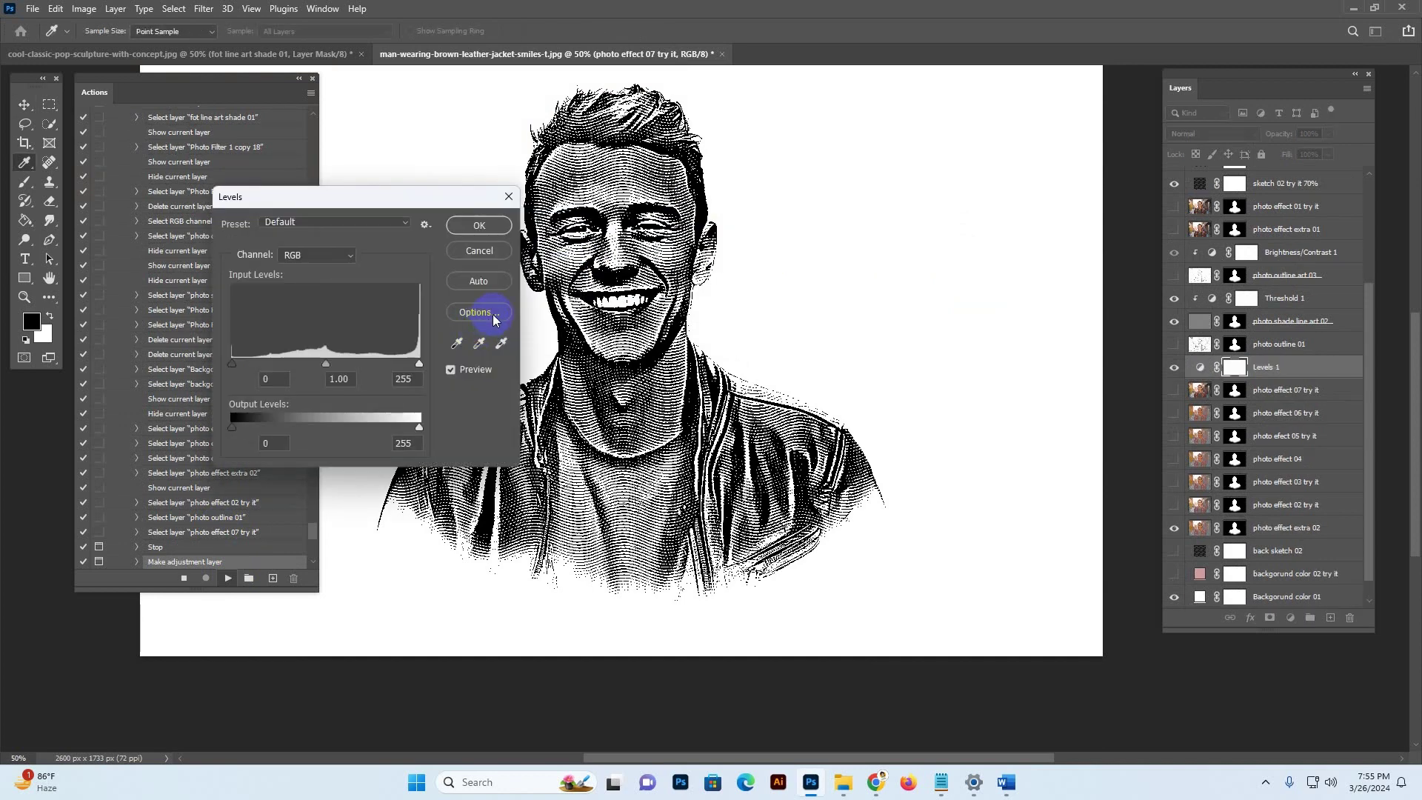
pyautogui.moveTo(326, 363); pyautogui.dragTo(317, 363)
pyautogui.click(479, 225)
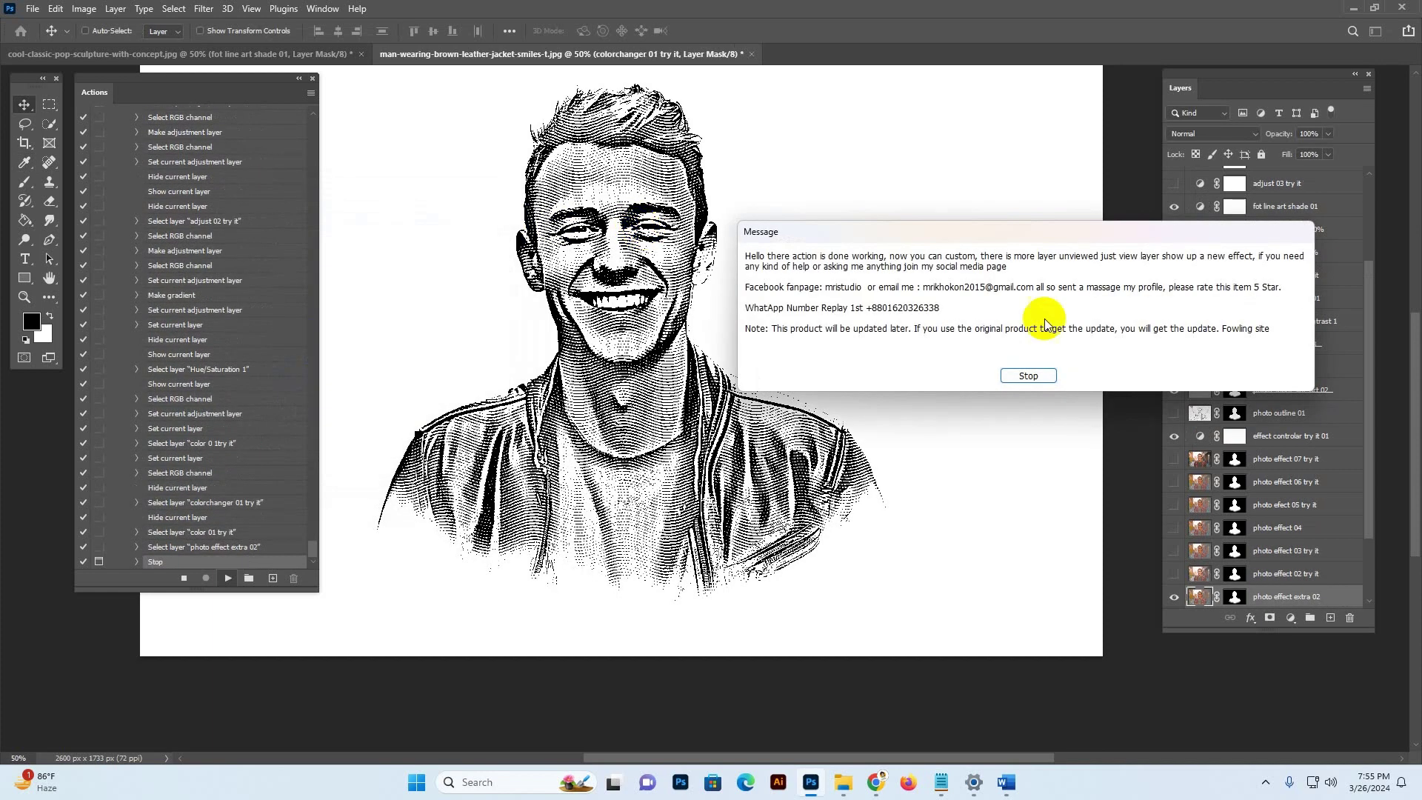
pyautogui.click(1029, 375)
# Raise the black output level of the effect controlar try it 01 adjustment layer to 22.
pyautogui.press('z')
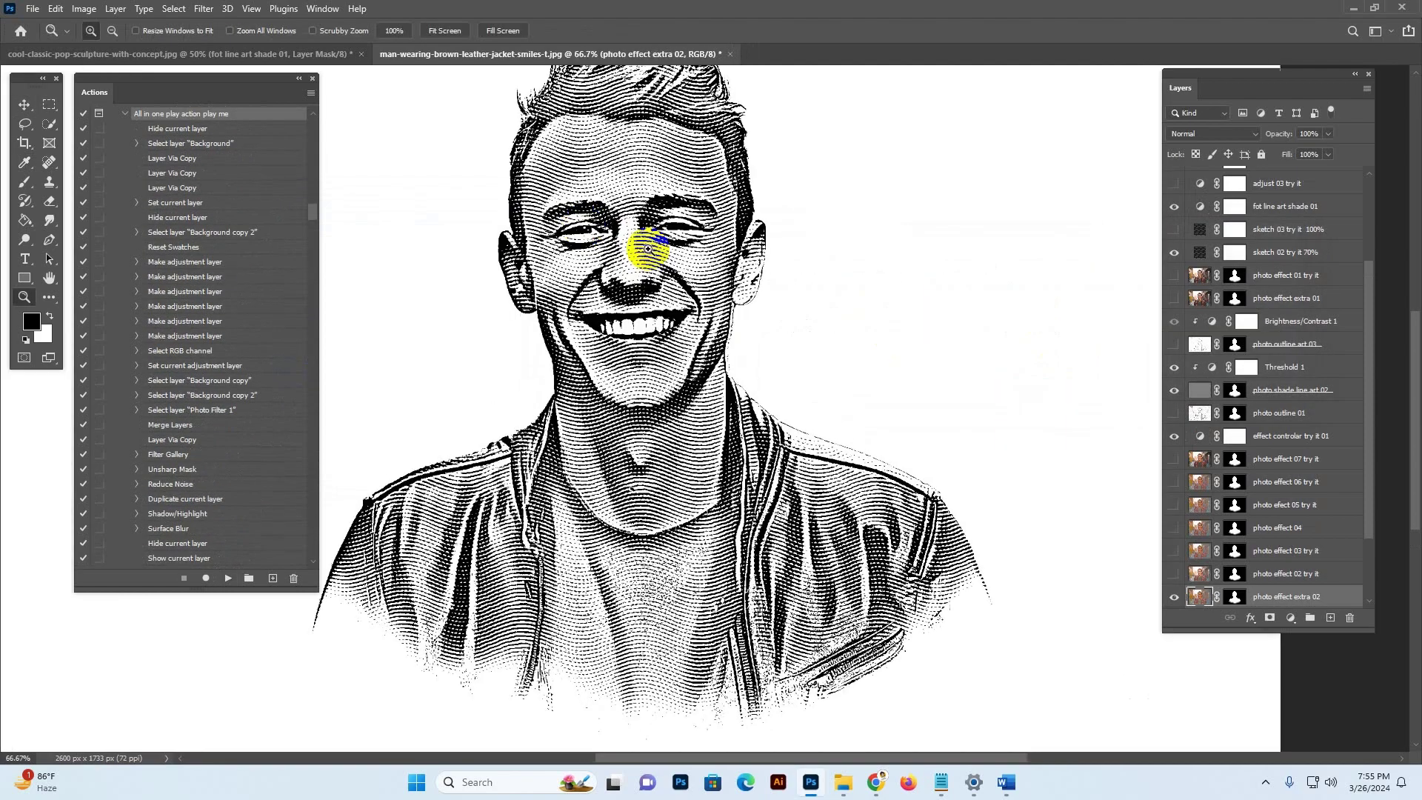
pyautogui.click(721, 327)
pyautogui.click(721, 328)
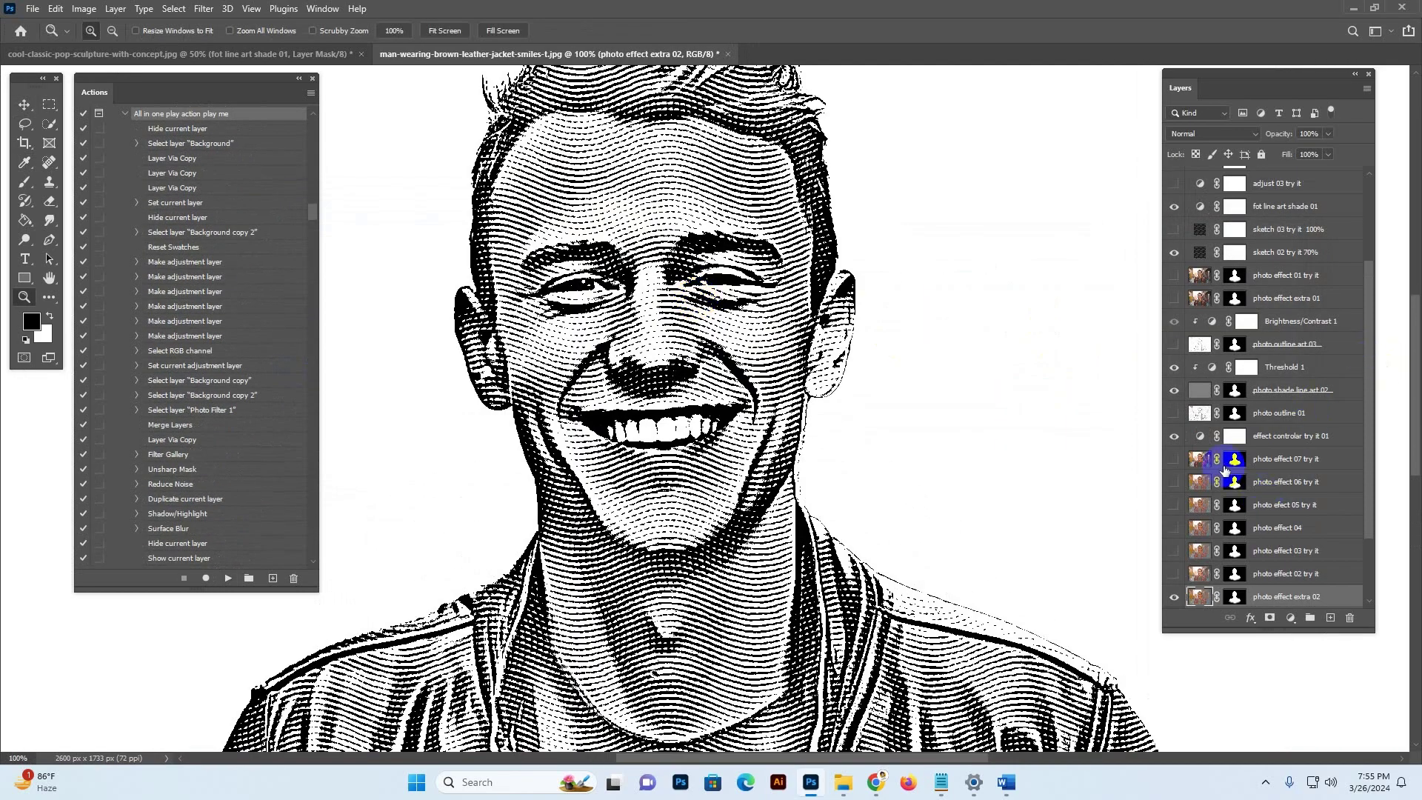
pyautogui.scroll(-4, 1236, 375)
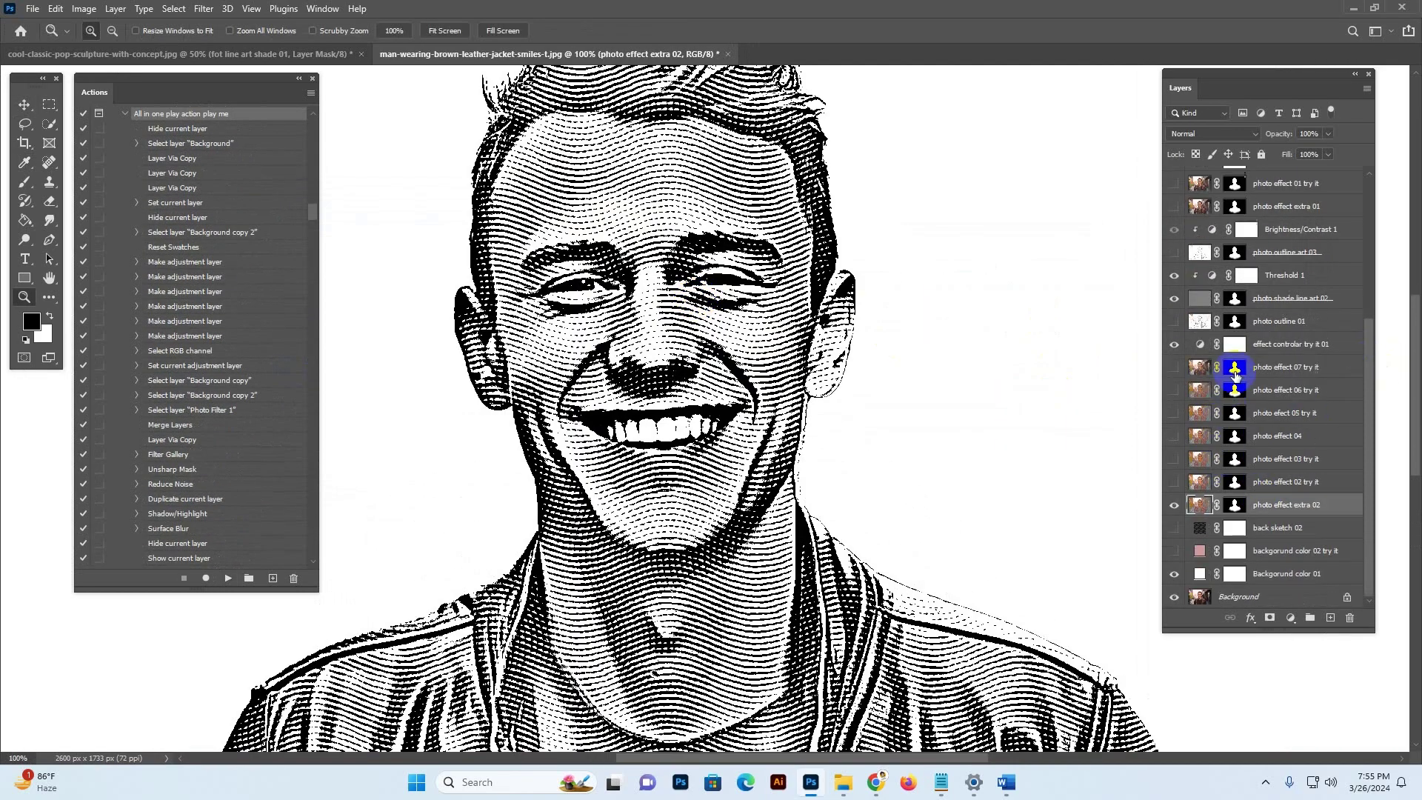
pyautogui.doubleClick(1201, 345)
pyautogui.moveTo(958, 358); pyautogui.dragTo(968, 400)
pyautogui.click(983, 379)
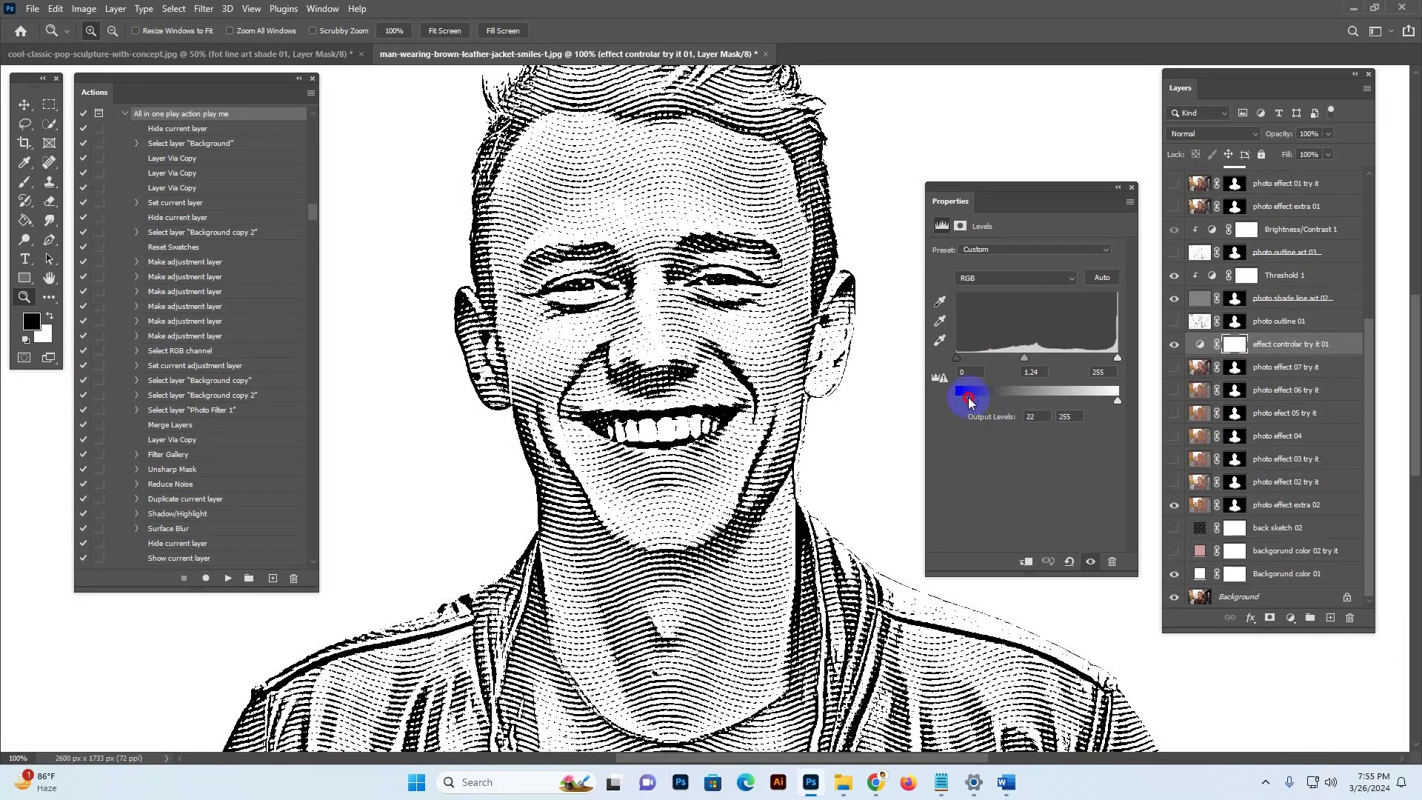
pyautogui.click(1133, 185)
# Hide photo effect extra 02, try photo effect 02 try it, and replace it with photo effect 03 try it as the visible effect layer.
pyautogui.click(1174, 505)
pyautogui.click(1174, 481)
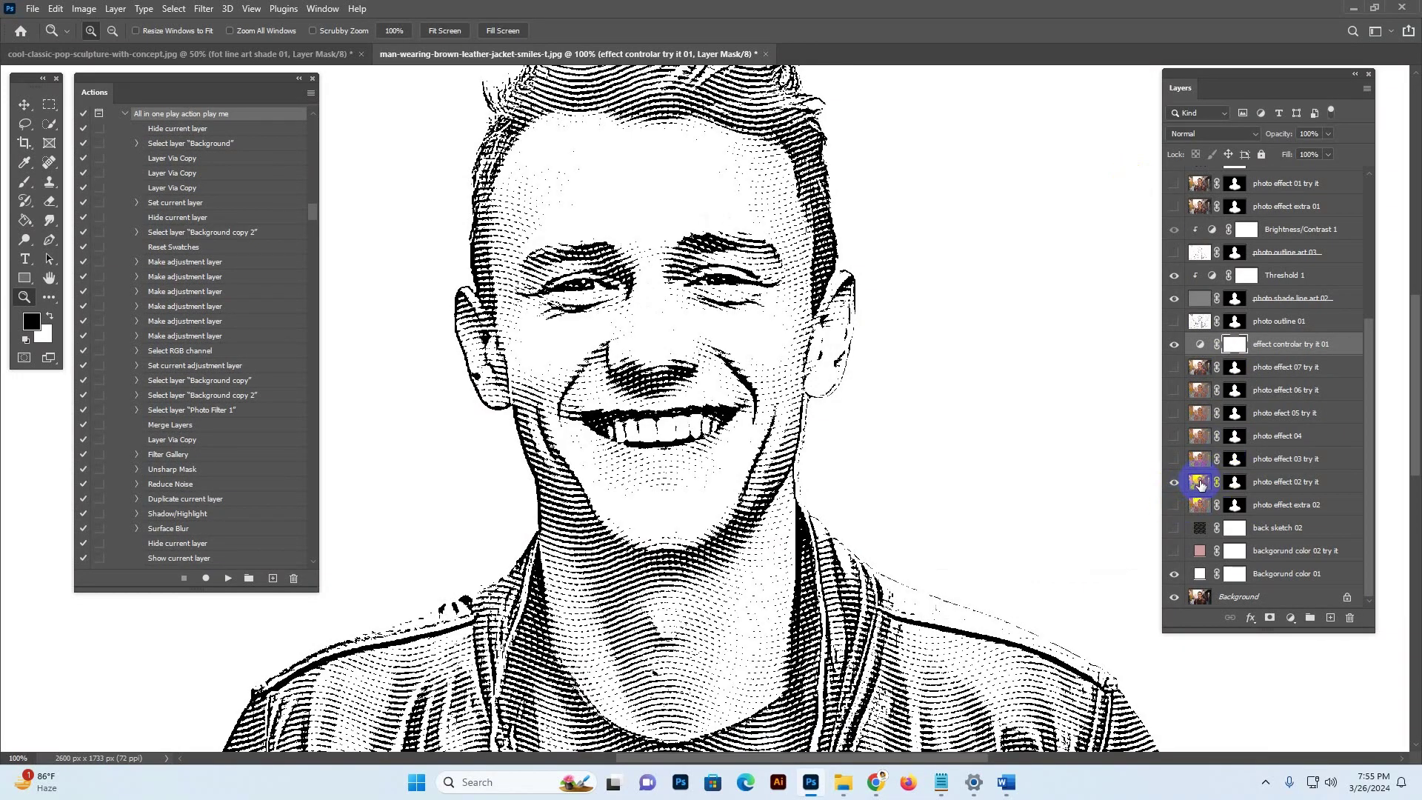
pyautogui.click(1185, 458)
pyautogui.click(1174, 459)
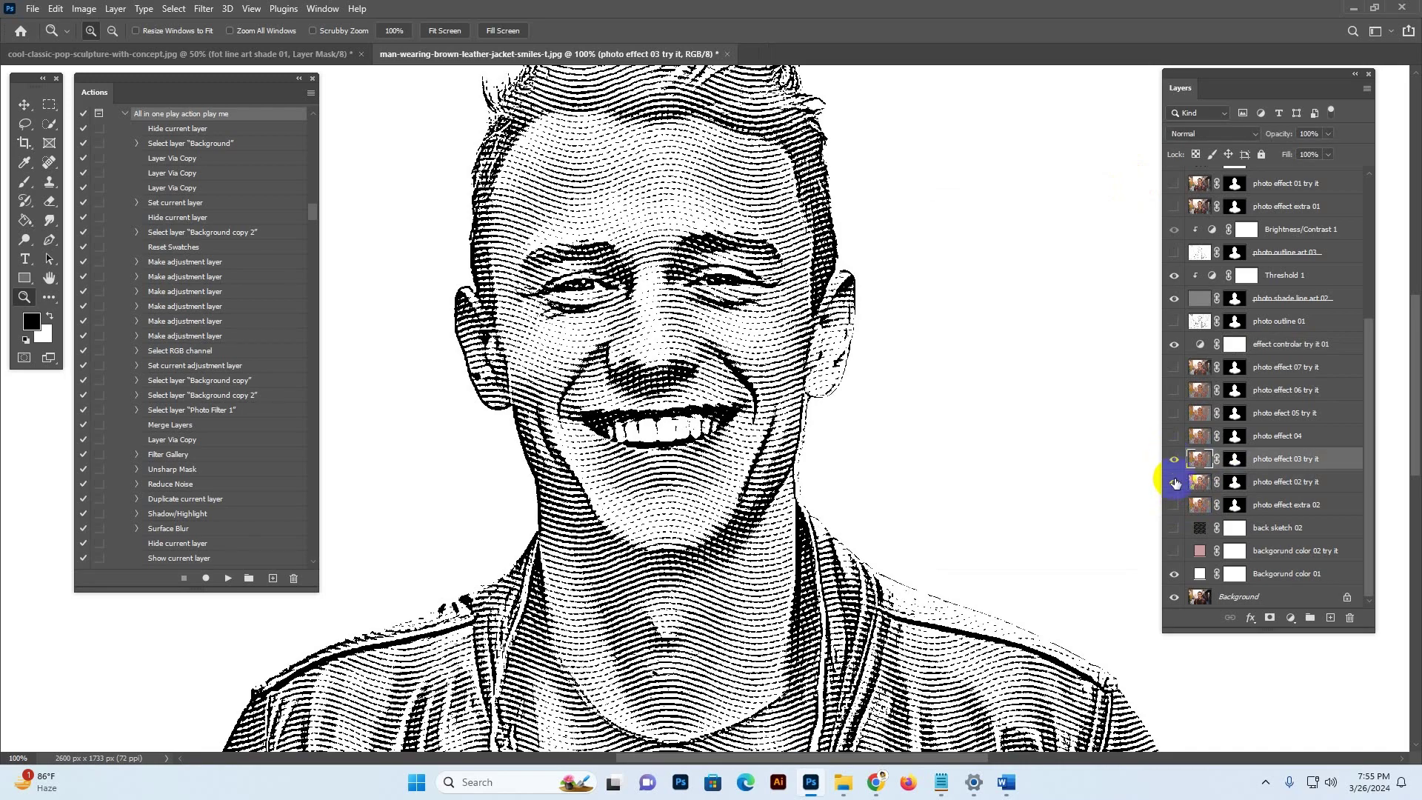
pyautogui.click(1174, 481)
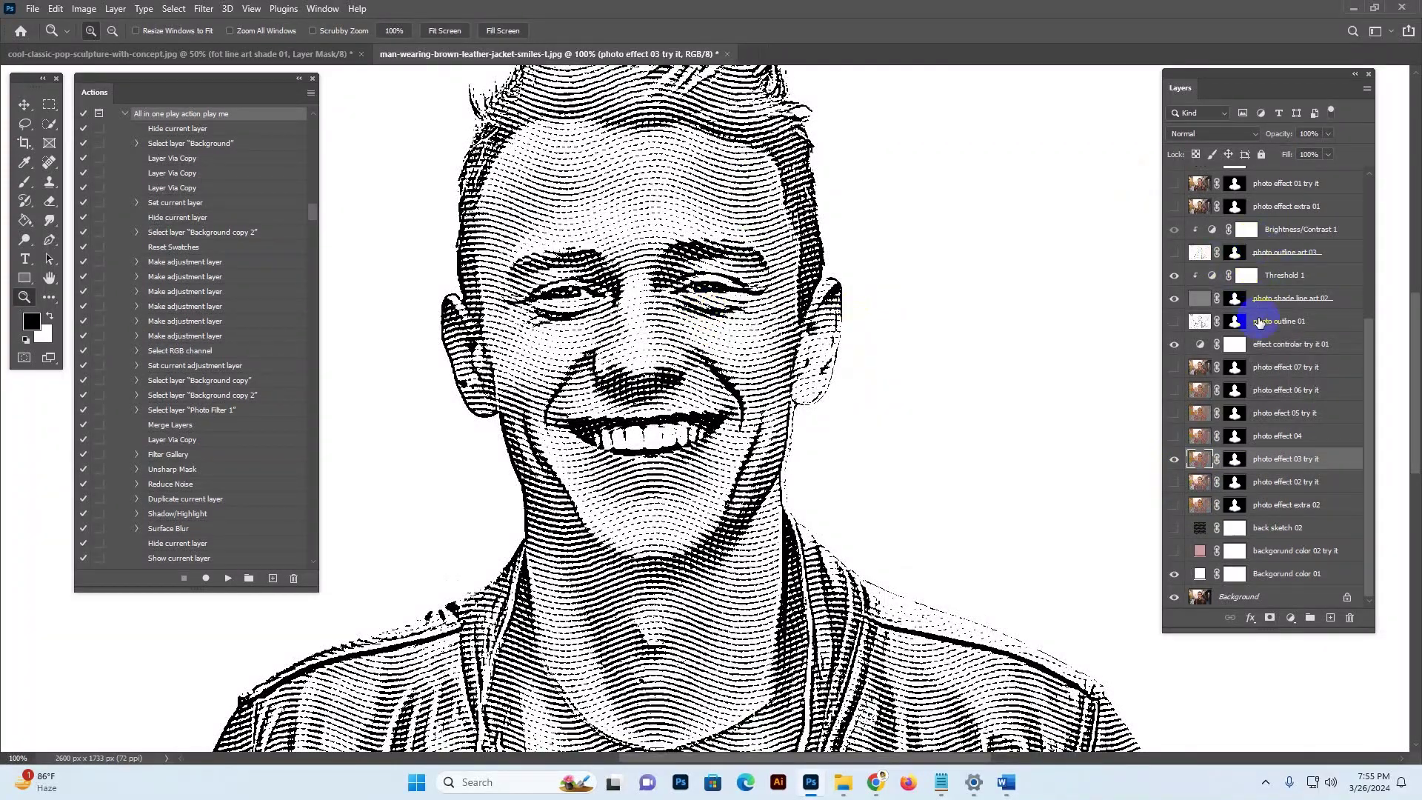
# Show the photo effect extra 01 layer at 47% opacity, check the sketch 02 try it 70% layer's visibility, and collapse the action's command list.
pyautogui.scroll(4, 1259, 322)
pyautogui.click(1174, 298)
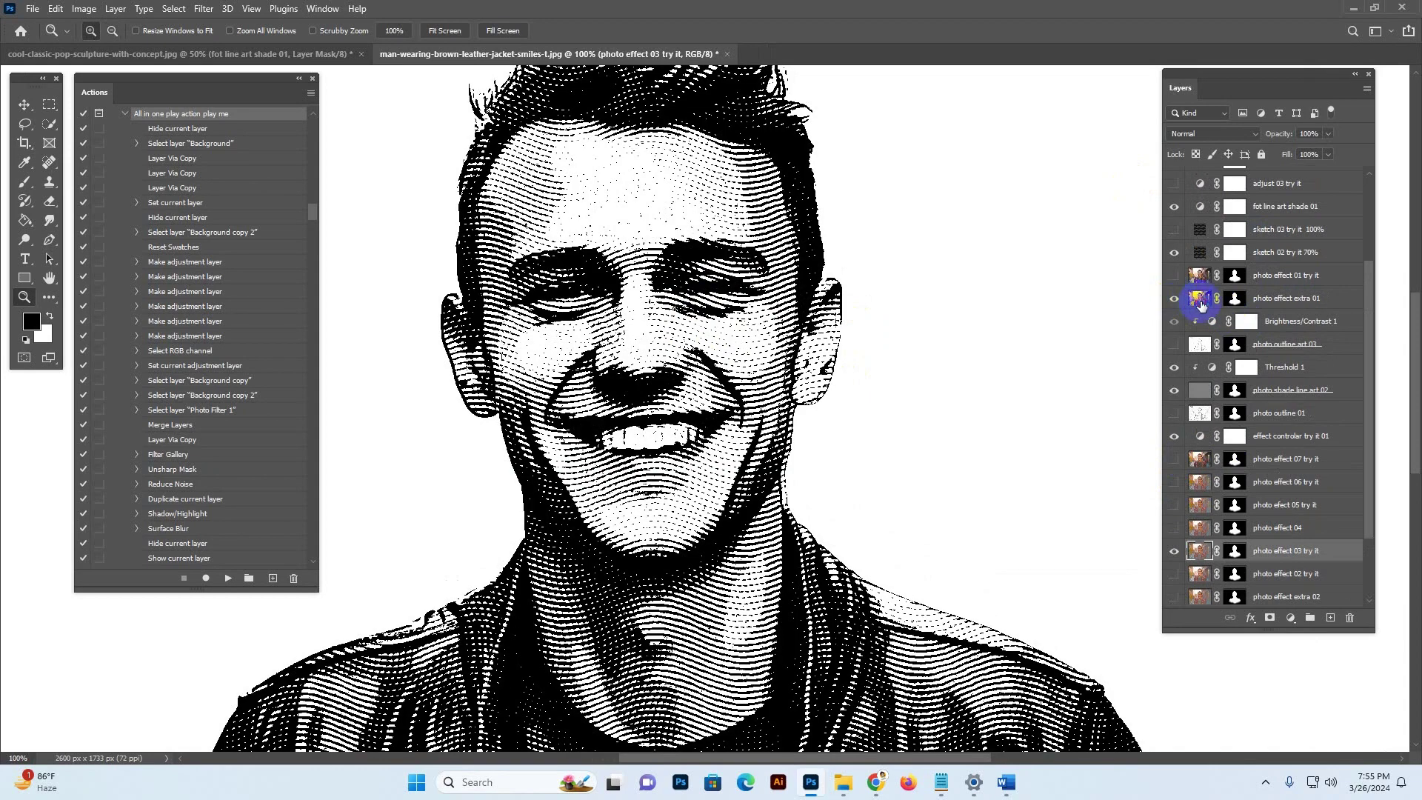
pyautogui.click(1202, 305)
pyautogui.click(1328, 133)
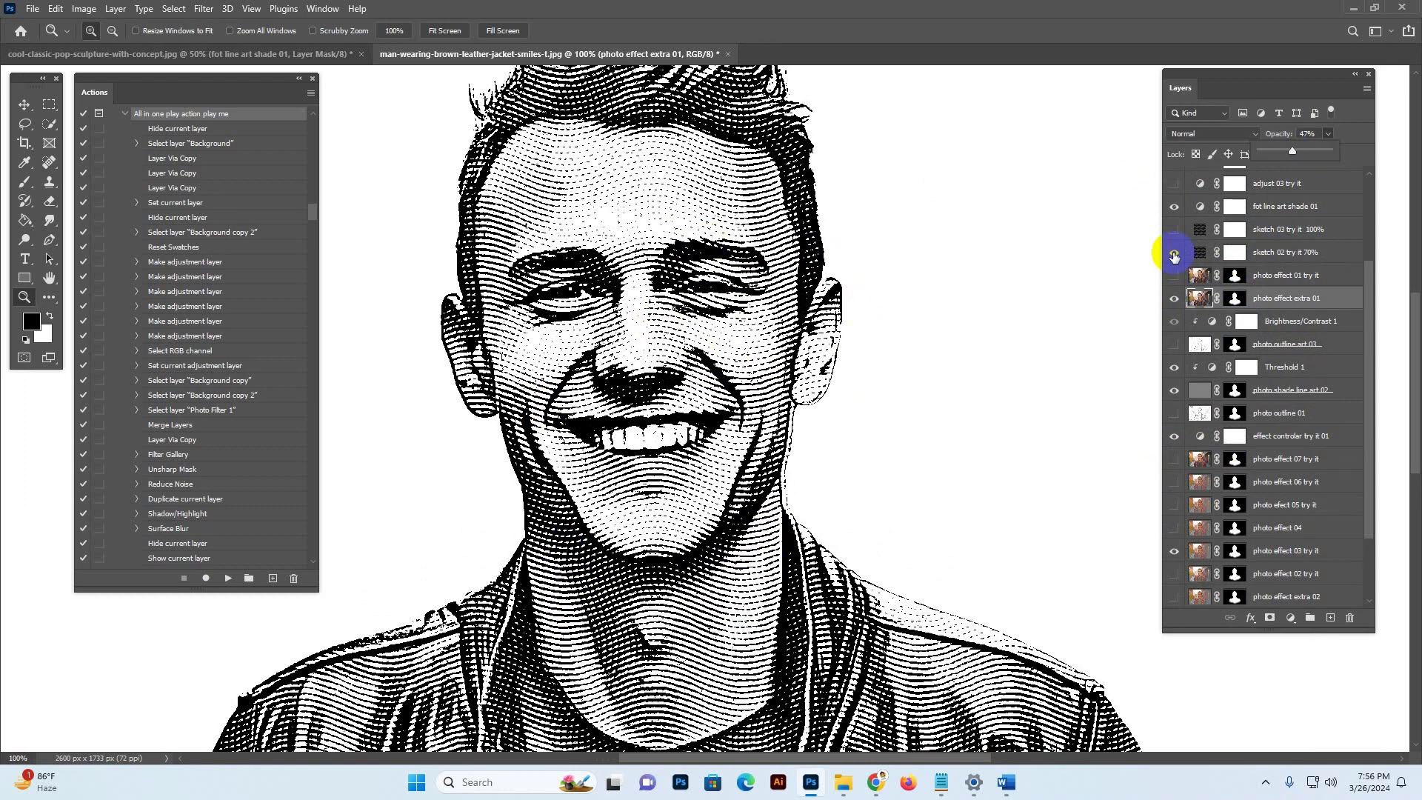
pyautogui.click(1174, 254)
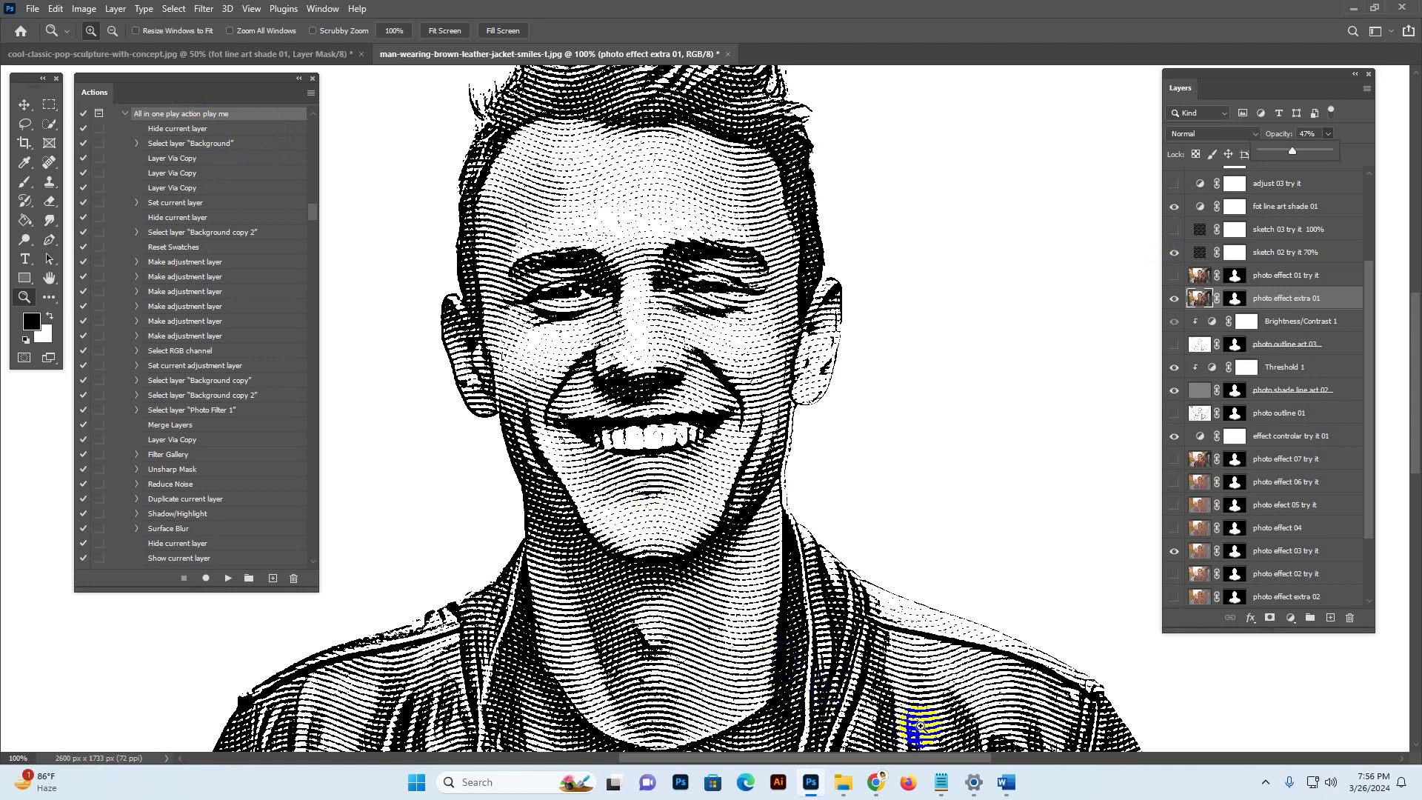
pyautogui.click(125, 114)
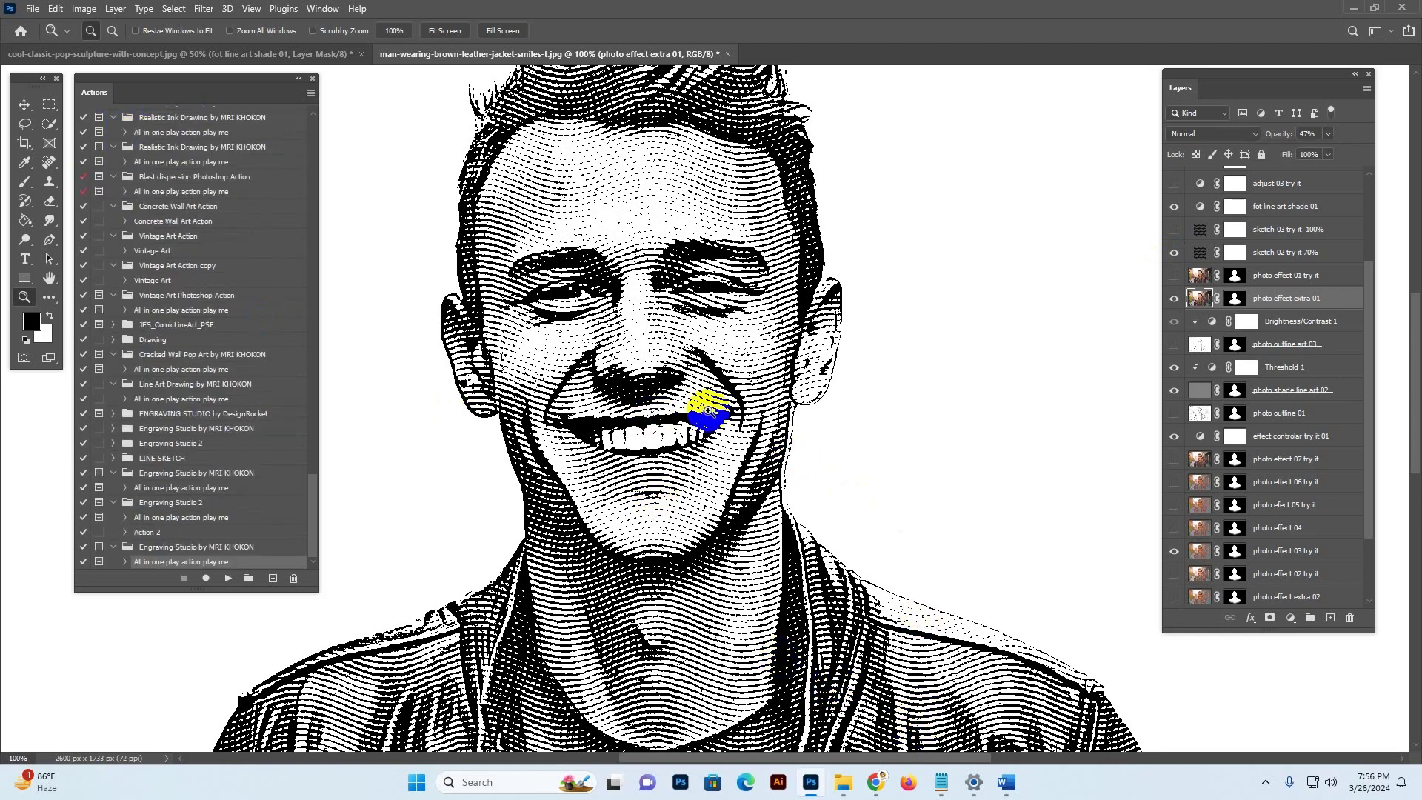